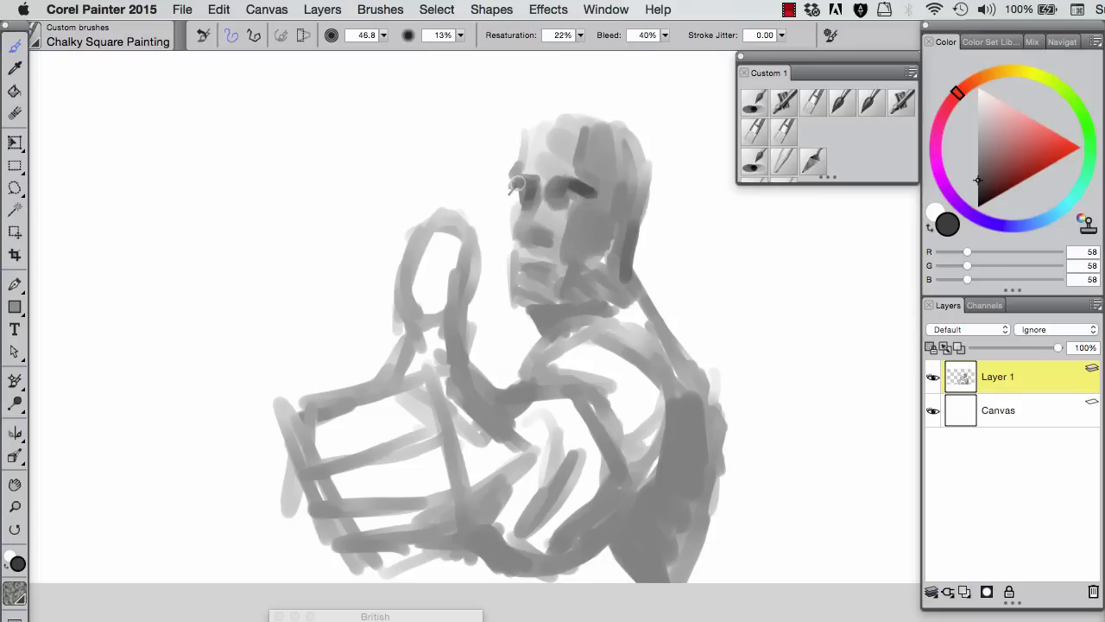
Step: Reduce the brush size to 29.9 and define the facial features, back of the head, neck and shoulder with dark grey strokes
key("[")
key("[")
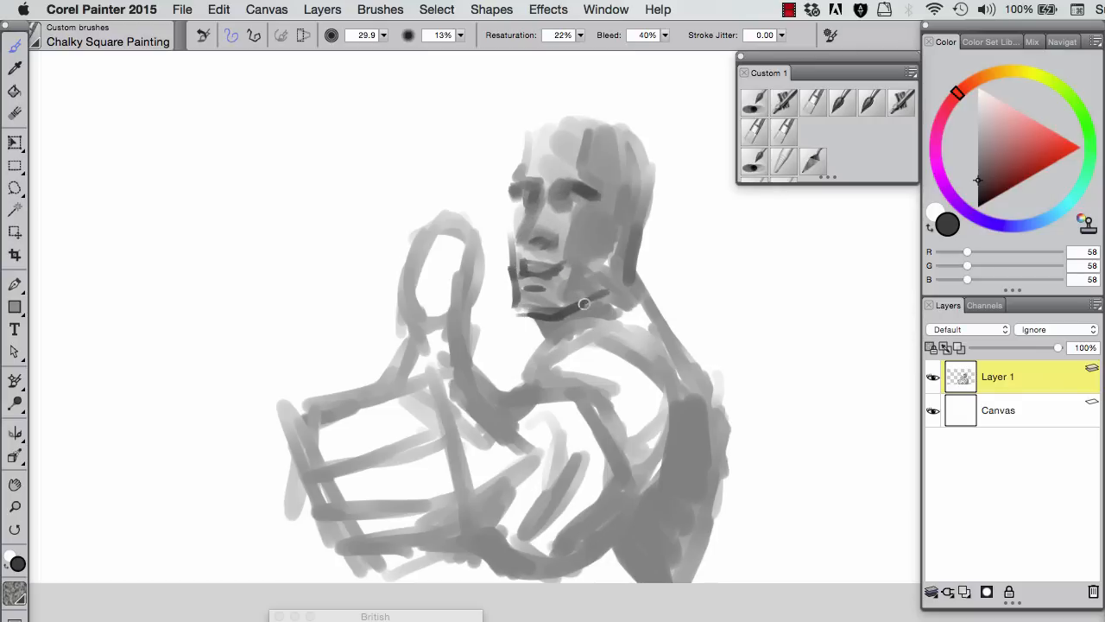
mouse_move(654, 163)
left_mouse_down()
mouse_move(623, 171)
mouse_move(644, 225)
mouse_move(617, 218)
mouse_move(633, 298)
mouse_move(701, 397)
left_mouse_up()
mouse_move(569, 332)
left_mouse_down()
mouse_move(689, 385)
mouse_move(665, 497)
left_mouse_up()
left_click_drag(615, 328, 518, 396)
left_click_drag(574, 333, 565, 405)
mouse_move(528, 388)
left_mouse_down()
mouse_move(578, 384)
mouse_move(664, 436)
left_mouse_up()
left_click_drag(570, 380, 682, 479)
left_click_drag(741, 393, 704, 526)
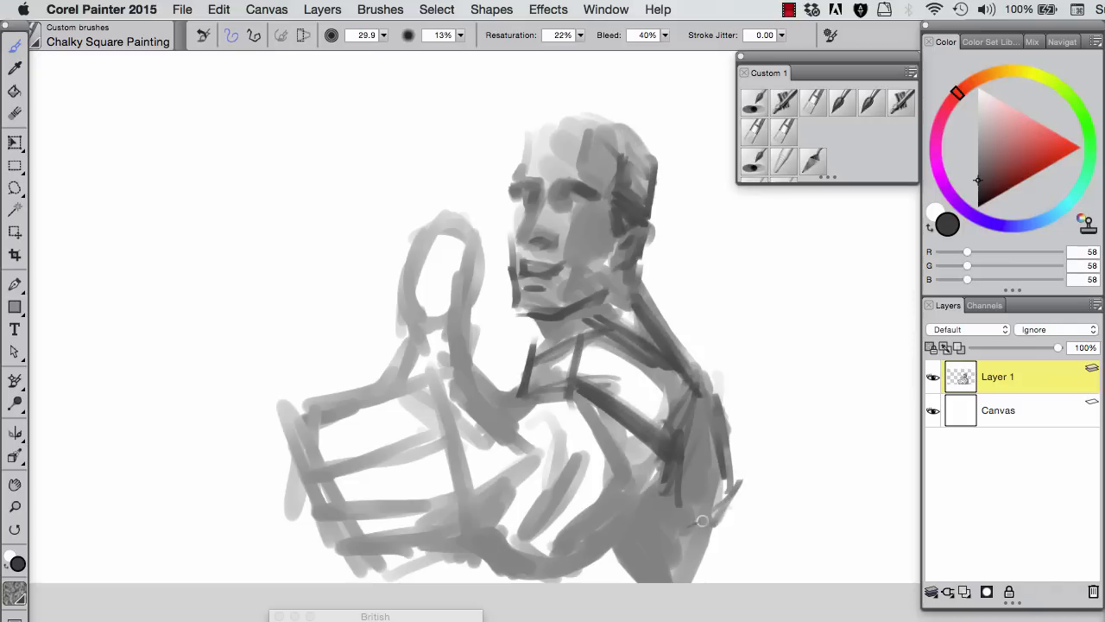
Step: Paint dark grey strokes along the side of the torso, the upper arm and the wrist to define their contours
left_click_drag(656, 470, 726, 522)
mouse_move(466, 332)
left_mouse_down()
mouse_move(473, 385)
mouse_move(438, 389)
mouse_move(522, 427)
left_mouse_up()
mouse_move(496, 401)
left_mouse_down()
mouse_move(436, 390)
mouse_move(531, 428)
left_mouse_up()
left_click_drag(514, 399, 621, 485)
left_click_drag(626, 440, 570, 552)
left_click_drag(479, 492, 544, 570)
left_click_drag(501, 518, 647, 514)
left_click_drag(596, 423, 656, 540)
mouse_move(587, 560)
left_mouse_down()
mouse_move(356, 533)
mouse_move(432, 497)
left_mouse_up()
Step: Outline the fist's fingers, knuckles and thumb in dark grey, and deepen the shadows on the head and lower torso
left_click_drag(321, 462, 428, 444)
mouse_move(332, 458)
left_mouse_down()
mouse_move(300, 413)
mouse_move(327, 462)
left_mouse_up()
left_click_drag(308, 402, 415, 382)
mouse_move(425, 313)
left_mouse_down()
mouse_move(475, 237)
mouse_move(469, 325)
mouse_move(527, 436)
left_mouse_up()
mouse_move(462, 479)
left_mouse_down()
mouse_move(454, 405)
mouse_move(470, 544)
left_mouse_up()
left_click_drag(509, 427, 473, 549)
mouse_move(561, 402)
left_mouse_down()
mouse_move(518, 539)
mouse_move(520, 517)
left_mouse_up()
left_click_drag(583, 309, 554, 317)
mouse_move(528, 131)
left_mouse_down()
mouse_move(646, 129)
mouse_move(660, 227)
left_mouse_up()
left_click_drag(498, 553, 488, 583)
Step: Switch to the Square Sketching brush and block in broad shadows on the head, neck, thumb and torso
left_click(782, 131)
mouse_move(651, 349)
left_mouse_down()
mouse_move(605, 315)
mouse_move(634, 341)
left_mouse_up()
left_click_drag(587, 117, 649, 190)
left_click_drag(543, 121, 609, 155)
mouse_move(570, 192)
left_mouse_down()
mouse_move(521, 200)
mouse_move(550, 262)
mouse_move(623, 291)
mouse_move(628, 464)
mouse_move(535, 434)
mouse_move(513, 572)
mouse_move(644, 571)
mouse_move(608, 538)
mouse_move(498, 570)
mouse_move(405, 496)
mouse_move(367, 466)
left_mouse_up()
mouse_move(432, 306)
left_mouse_down()
mouse_move(435, 341)
mouse_move(414, 380)
left_mouse_up()
mouse_move(604, 259)
left_mouse_down()
mouse_move(596, 302)
mouse_move(673, 510)
left_mouse_up()
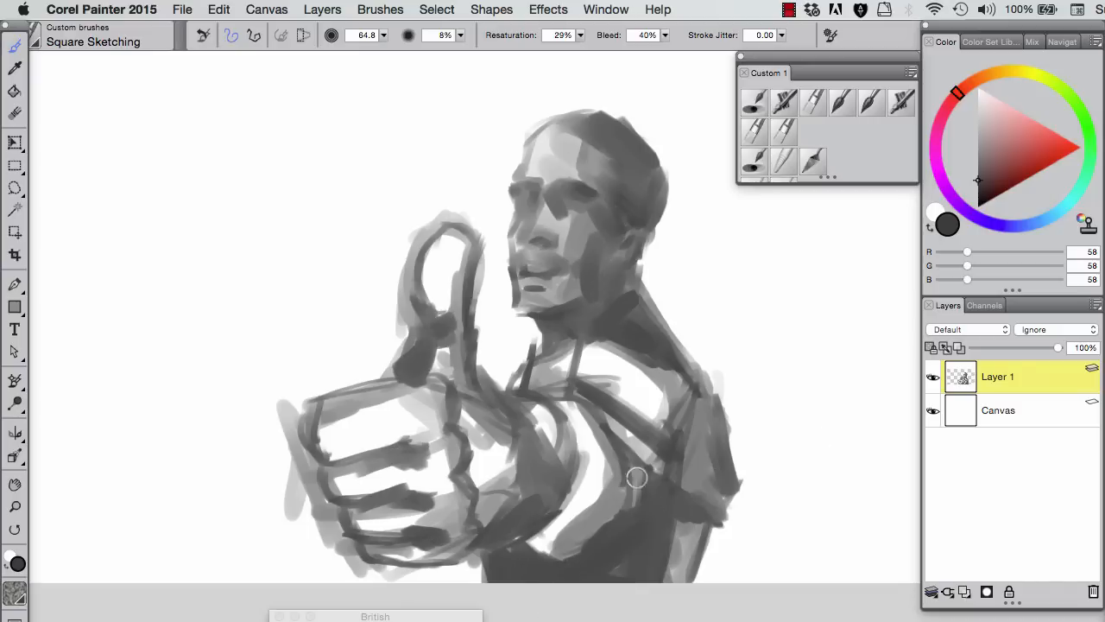
Step: Sample near-white and paint highlights on the face, then on the fist, forearm and shoulder with the brush size reduced to 25.8
left_click_drag(682, 354, 621, 405)
left_click(669, 412, "alt")
left_click_drag(544, 151, 595, 246)
key("bracketleft")
key("bracketleft")
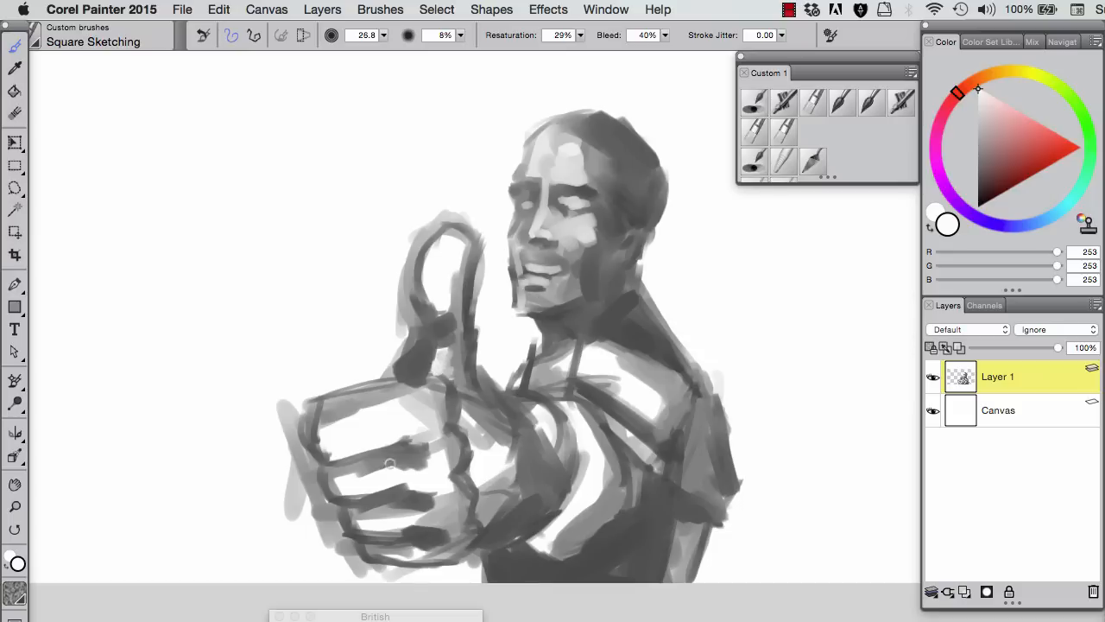
mouse_move(396, 400)
left_mouse_down()
mouse_move(535, 465)
mouse_move(669, 460)
mouse_move(615, 363)
mouse_move(707, 414)
mouse_move(631, 369)
left_mouse_up()
Step: Erase the stray strokes around the shoulder, thumb and fist to clean up the silhouette, and return to the brush with dark grey
key("n")
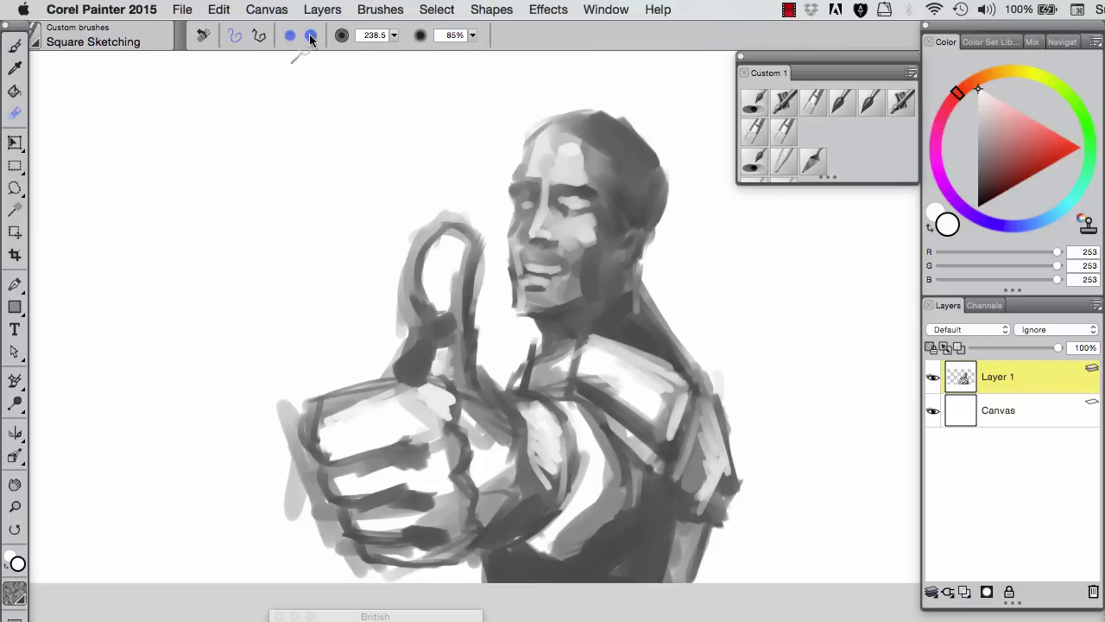
key("bracketleft")
key("bracketleft")
key("bracketleft")
key("bracketleft")
mouse_move(644, 320)
left_mouse_down()
mouse_move(678, 331)
mouse_move(743, 461)
left_mouse_up()
mouse_move(480, 328)
left_mouse_down()
mouse_move(414, 227)
mouse_move(401, 354)
mouse_move(293, 415)
mouse_move(341, 546)
mouse_move(298, 449)
mouse_move(405, 580)
left_mouse_up()
key("b")
left_click(482, 576, "alt")
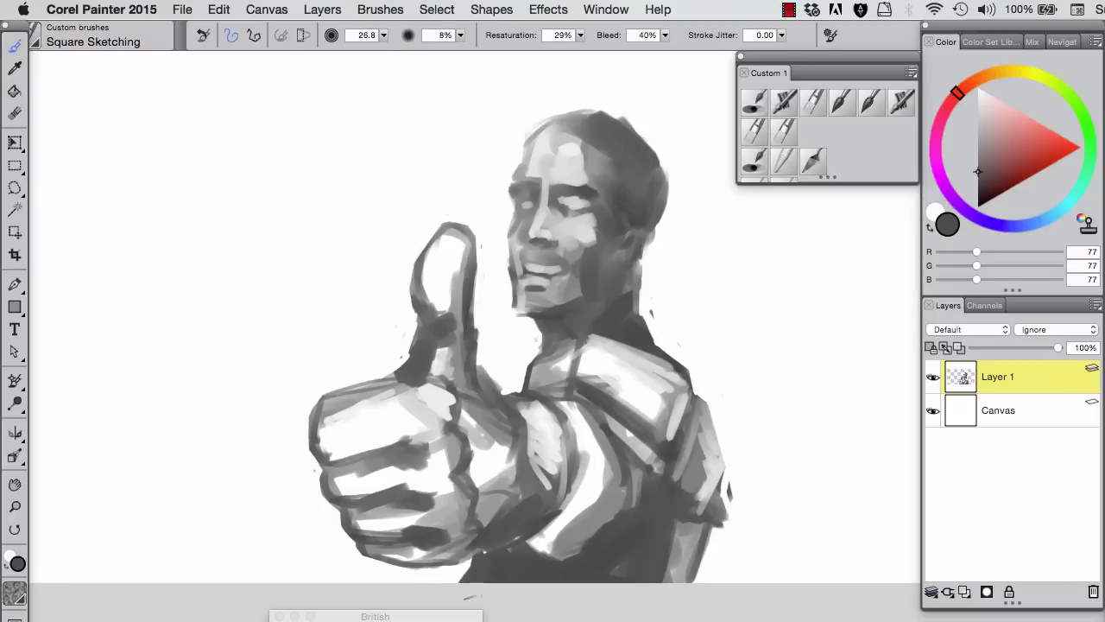
Step: Lasso the whole fist with the thumb, rotate it slightly counterclockwise, reposition it against the wrist and apply the transform
left_click(15, 187)
mouse_move(362, 188)
left_mouse_down()
mouse_move(494, 367)
mouse_move(358, 196)
left_mouse_up()
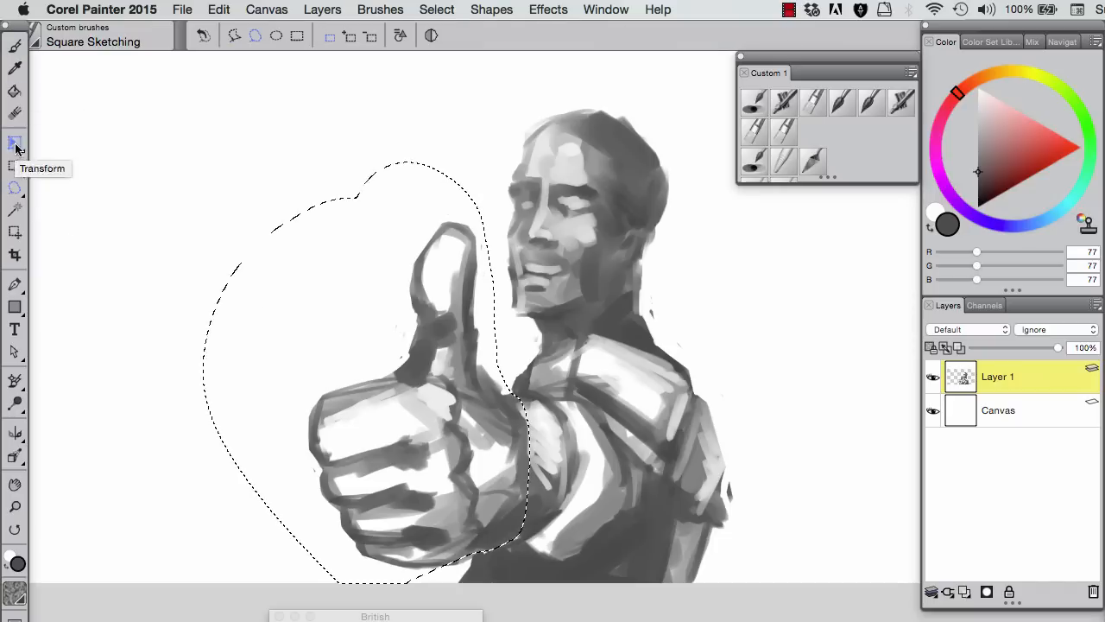
left_click(15, 143)
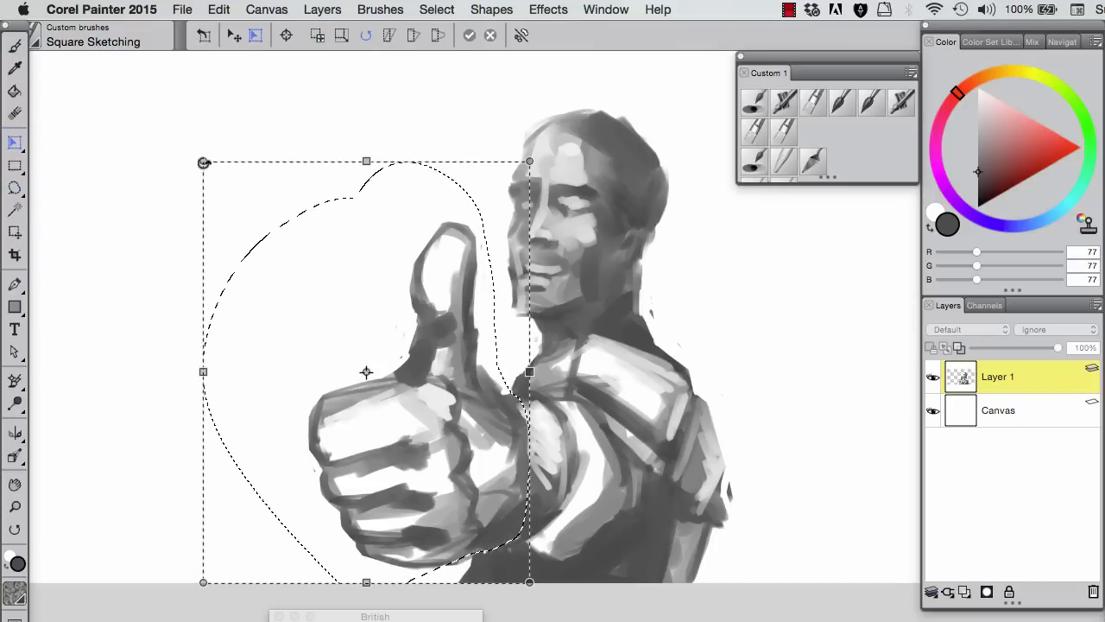
left_click_drag(195, 185, 219, 237)
left_click_drag(375, 410, 365, 434)
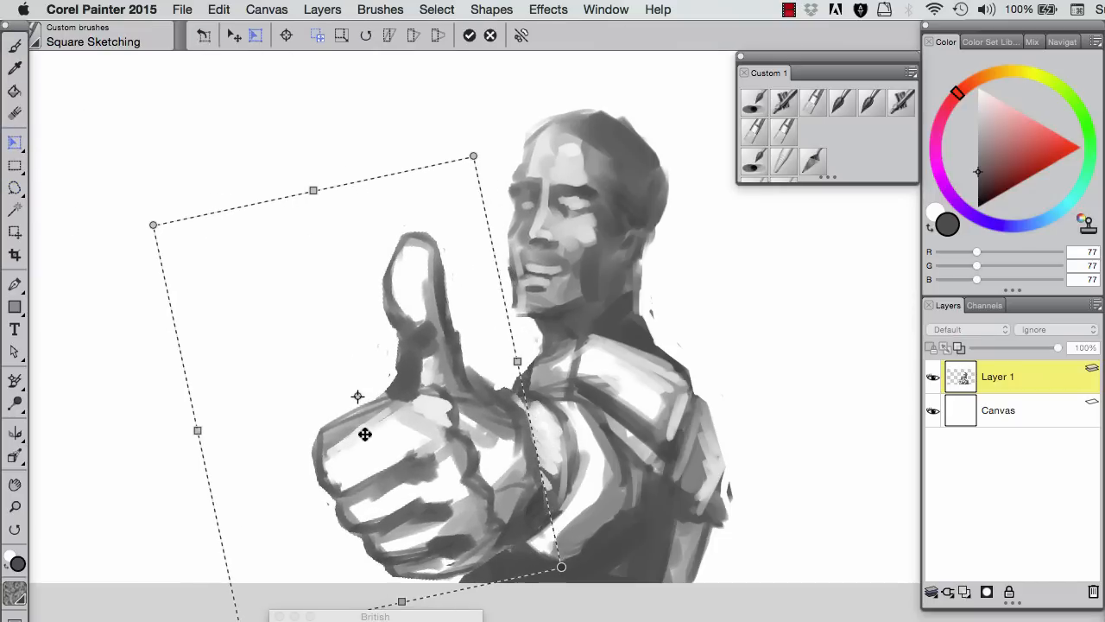
left_click(469, 36)
Step: Try to lasso the thumb and adjust it with Transform
left_click(14, 187)
mouse_move(413, 176)
left_mouse_down()
mouse_move(363, 317)
mouse_move(358, 199)
left_mouse_up()
left_click(15, 142)
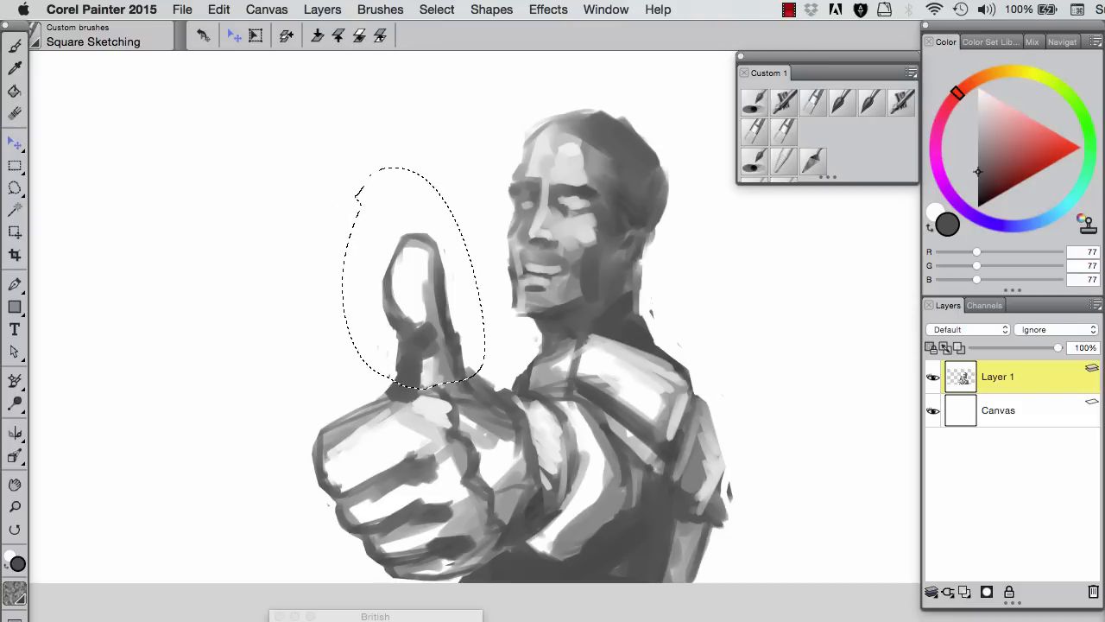
left_click(256, 35)
left_click_drag(345, 276, 368, 247)
key("super+z")
Step: Lasso the upper part of the thumb and rotate it slightly clockwise
left_click(15, 187)
mouse_move(328, 172)
left_mouse_down()
mouse_move(348, 319)
mouse_move(390, 194)
left_mouse_up()
left_click(14, 143)
left_click(365, 35)
left_click_drag(305, 168, 330, 149)
left_click(204, 35)
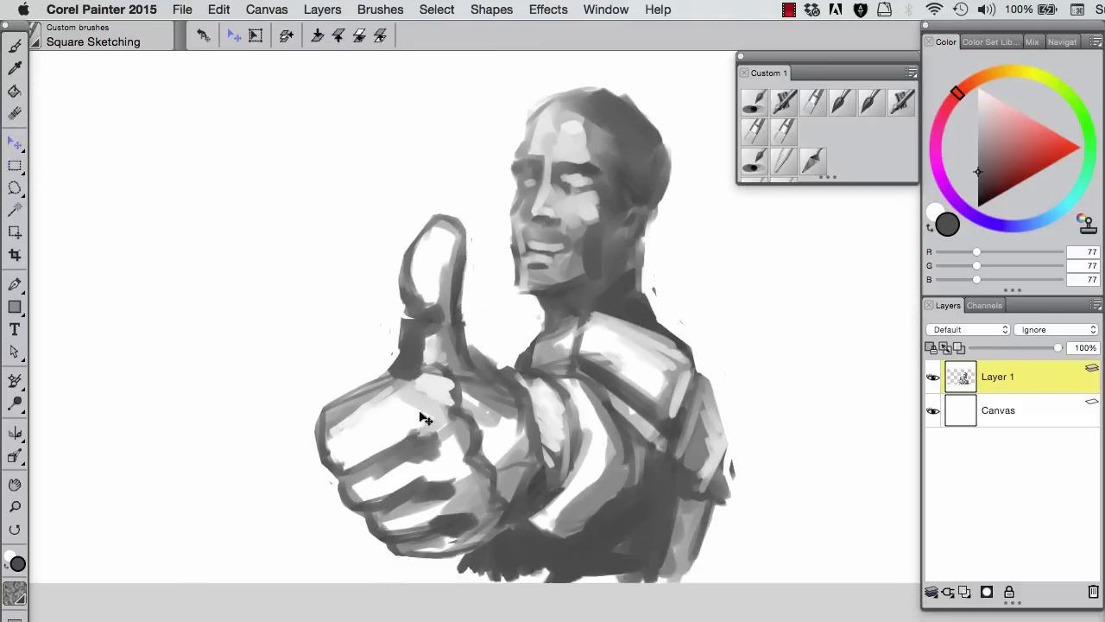
Step: Move the figure up, fill the gap below the torso and arm with dark grey, and erase along the torso's front edge
left_click_drag(420, 412, 423, 389)
left_click(14, 46)
left_click(593, 525, "alt")
left_click_drag(621, 557, 648, 577)
mouse_move(579, 530)
left_mouse_down()
mouse_move(601, 530)
mouse_move(578, 561)
left_mouse_up()
left_click_drag(691, 529, 653, 584)
left_click(653, 584, "alt")
key("n")
left_click_drag(466, 580, 469, 540)
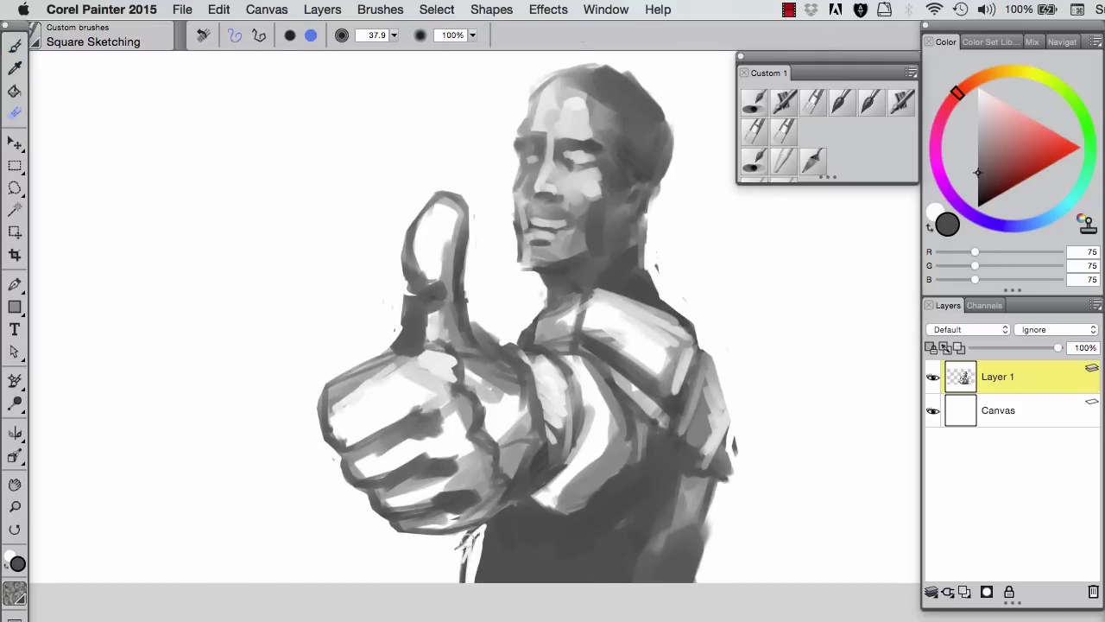
Step: Lasso the head and move it down and slightly towards the thumb so it sits closer to the shoulders
key("l")
mouse_move(518, 62)
left_mouse_down()
mouse_move(532, 285)
mouse_move(521, 65)
left_mouse_up()
key("f")
mouse_move(523, 223)
left_mouse_down()
mouse_move(508, 257)
mouse_move(422, 231)
left_mouse_up()
Step: Paint light strokes on the collar and shoulder, and cover the area between the wrist and chest with dark grey
key("b")
left_click(416, 231, "alt")
left_click_drag(639, 302, 535, 327)
mouse_move(604, 311)
left_mouse_down()
mouse_move(528, 352)
mouse_move(540, 479)
left_mouse_up()
mouse_move(543, 406)
left_mouse_down()
mouse_move(528, 493)
mouse_move(516, 492)
left_mouse_up()
left_click(536, 399, "alt")
left_click_drag(518, 423, 510, 488)
mouse_move(540, 358)
left_mouse_down()
mouse_move(540, 483)
mouse_move(544, 461)
left_mouse_up()
Step: Reduce the brush size to 6.0 and paint a black pupil in the eye nearer the ear
key("bracketleft")
key("bracketleft")
key("bracketleft")
key("bracketleft")
key("bracketleft")
key("bracketleft")
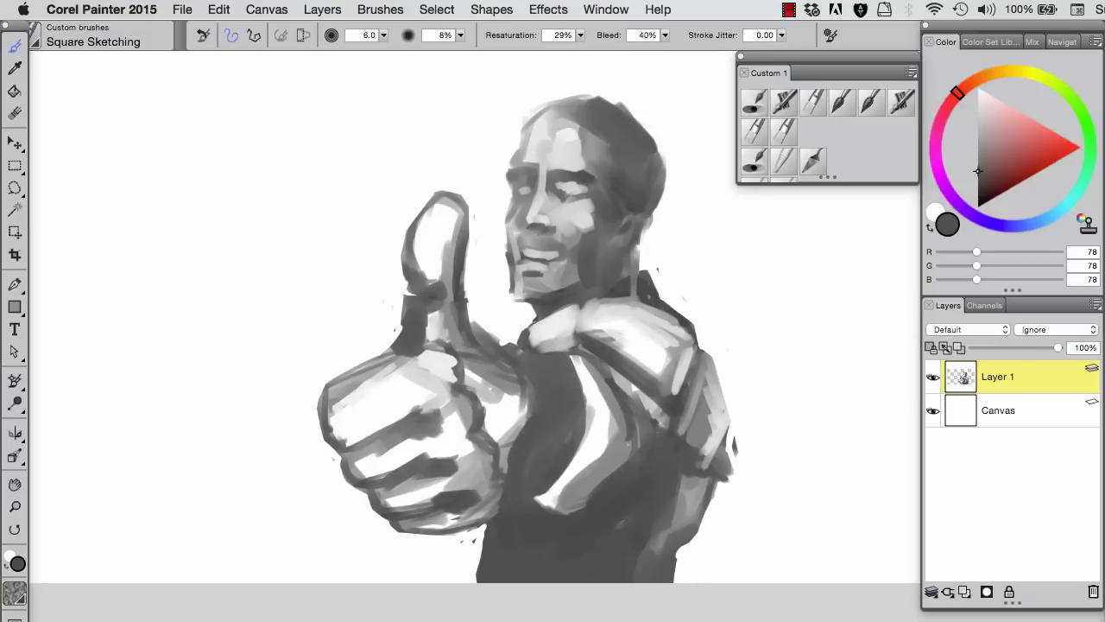
left_click(576, 189, "alt")
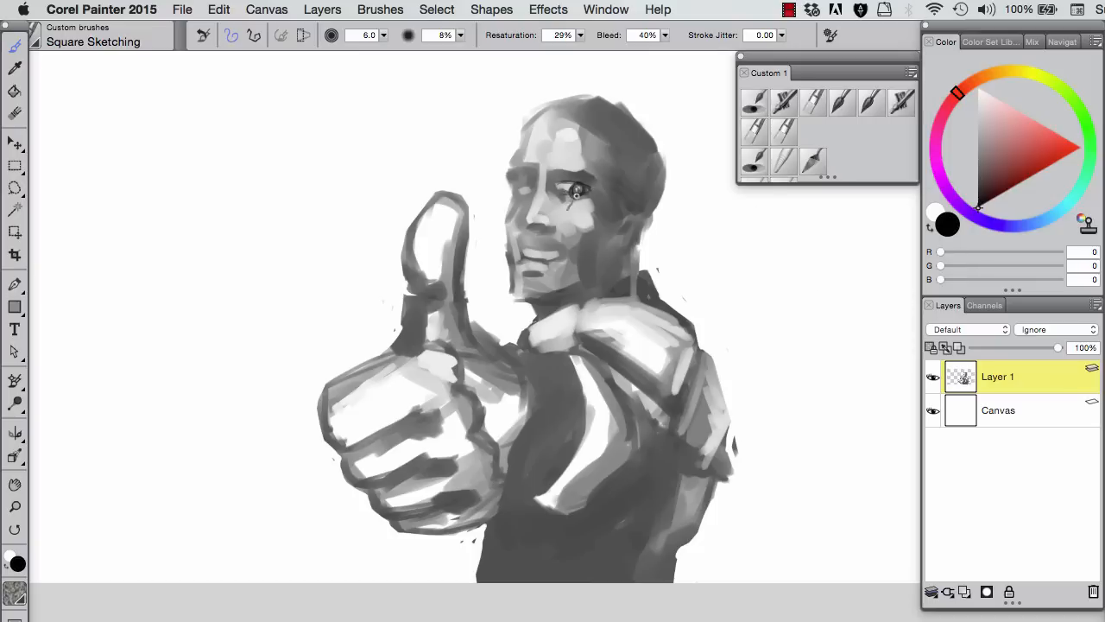
Step: Enlarge the brush, darken the eyebrows, other eye and corner of the mouth with black, and set the size to 13.4
key("bracketright")
key("bracketright")
key("bracketright")
key("bracketright")
left_click_drag(545, 170, 587, 170)
key("bracketleft")
key("bracketleft")
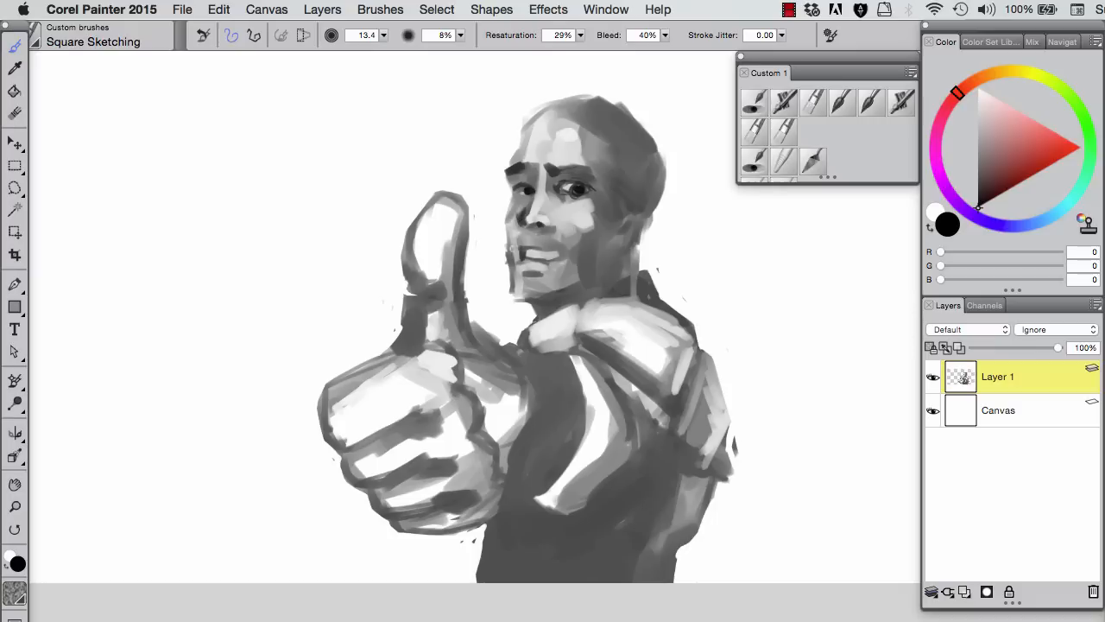
Step: Paint the ear with black and white accents, and blend grey tones over the thumb base, fist and upper arm
left_click(632, 215, "alt")
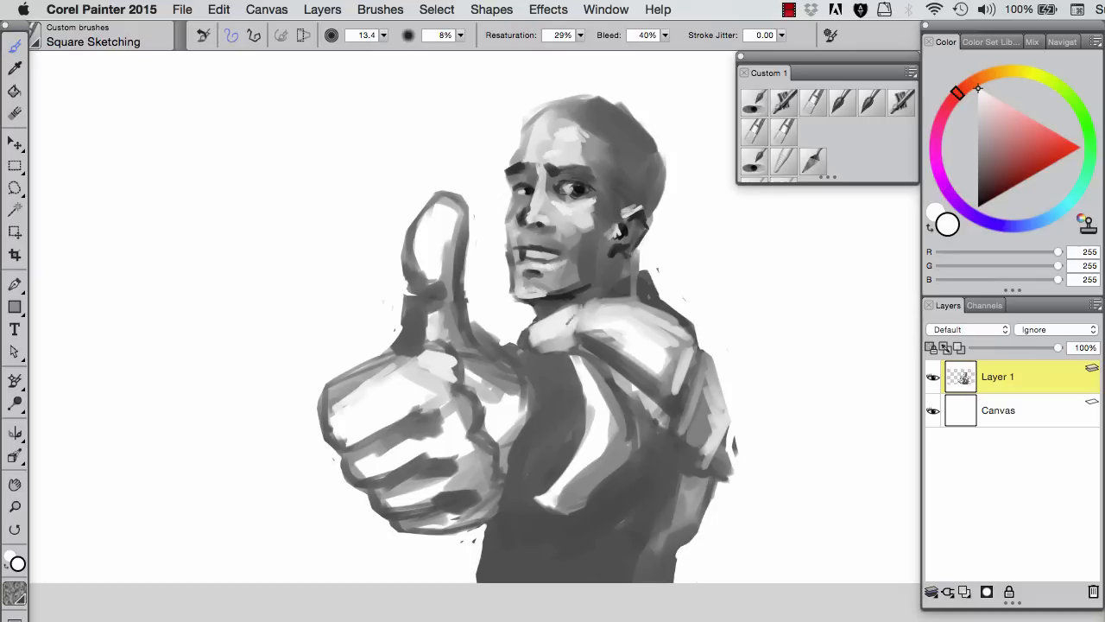
left_click(577, 308, "alt")
right_click(414, 358)
left_click(469, 372)
left_click(382, 321, "alt")
mouse_move(552, 368)
left_mouse_down()
mouse_move(580, 407)
mouse_move(570, 473)
left_mouse_up()
Step: Darken the lower torso and side with deep grey, and paint a dark headband across the forehead to behind the ear
left_click(523, 215, "alt")
mouse_move(606, 537)
left_mouse_down()
mouse_move(504, 533)
mouse_move(581, 564)
left_mouse_up()
mouse_move(670, 449)
left_mouse_down()
mouse_move(638, 528)
mouse_move(616, 541)
left_mouse_up()
left_click_drag(557, 304, 565, 304)
left_click(522, 162, "alt")
mouse_move(525, 127)
left_mouse_down()
mouse_move(602, 153)
mouse_move(650, 224)
left_mouse_up()
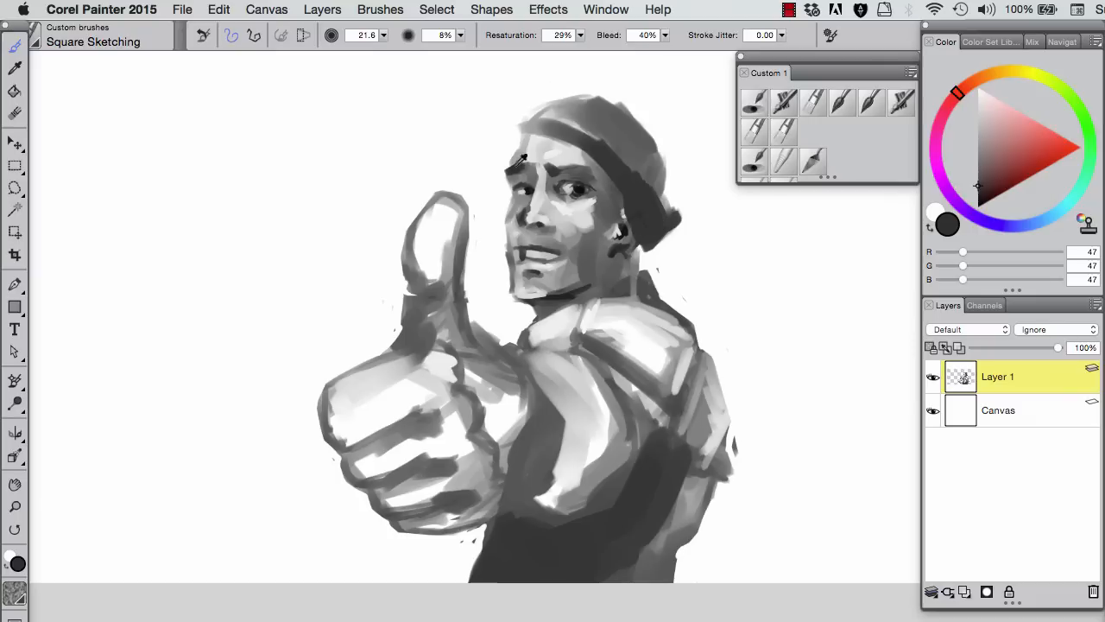
Step: Build a rounded grey cap over the headband, extending its crown and back with lighter and darker grey strokes
left_click(643, 252, "alt")
mouse_move(517, 121)
left_mouse_down()
mouse_move(617, 156)
mouse_move(669, 215)
mouse_move(682, 211)
left_mouse_up()
left_click_drag(500, 78, 662, 147)
mouse_move(595, 91)
left_mouse_down()
mouse_move(638, 95)
mouse_move(678, 203)
mouse_move(545, 121)
mouse_move(643, 140)
left_mouse_up()
left_click(550, 152, "alt")
left_click(563, 91, "alt")
left_click_drag(587, 76, 663, 103)
left_click_drag(652, 143, 611, 163)
Step: Erase around the back and top of the cap to clean its outer contour
key("n")
left_click_drag(692, 134, 671, 243)
left_click_drag(679, 103, 625, 68)
mouse_move(518, 105)
left_mouse_down()
mouse_move(597, 66)
mouse_move(657, 89)
left_mouse_up()
left_click_drag(658, 90, 691, 177)
Step: Paint a dark ear flap over the ear and strengthen the band along the front of the helmet
left_click(15, 45)
left_click(618, 250, "alt")
left_click_drag(623, 216, 623, 230)
left_click_drag(673, 148, 623, 259)
left_click(556, 113, "alt")
mouse_move(589, 140)
left_mouse_down()
mouse_move(506, 130)
mouse_move(505, 140)
left_mouse_up()
left_click(592, 190, "alt")
left_click_drag(609, 215, 616, 214)
left_click_drag(515, 111, 642, 192)
Step: Refine the helmet's brim above the forehead with greys sampled from the painting
left_click(567, 136, "alt")
left_click_drag(593, 157, 506, 126)
left_click(587, 131, "alt")
mouse_move(576, 129)
left_mouse_down()
mouse_move(518, 119)
mouse_move(617, 151)
mouse_move(513, 147)
left_mouse_up()
left_click(553, 147, "alt")
left_click(561, 164, "alt")
left_click(599, 193, "alt")
Step: Reduce the brush and paint the dark strap over the shoulder, the vest opening and the edge of the sleeve
key("[")
key("[")
key("[")
mouse_move(539, 344)
left_mouse_down()
mouse_move(647, 397)
mouse_move(662, 421)
left_mouse_up()
left_click_drag(529, 377, 506, 498)
left_click_drag(565, 444, 505, 517)
mouse_move(610, 510)
left_mouse_down()
mouse_move(505, 537)
mouse_move(656, 483)
mouse_move(635, 570)
mouse_move(518, 562)
left_mouse_up()
Step: Enlarge the brush and cover the bright areas of the folded fingers with mid-grey
key("]")
key("]")
key("]")
key("]")
left_click(584, 572, "alt")
mouse_move(380, 371)
left_mouse_down()
mouse_move(371, 436)
mouse_move(406, 505)
mouse_move(432, 529)
left_mouse_up()
Step: Reduce the brush size to 56.5 and model the knuckles and heel of the hand with lighter greys
key("[")
key("[")
key("[")
left_click(445, 414, "alt")
mouse_move(444, 414)
left_mouse_down()
mouse_move(472, 479)
mouse_move(458, 518)
left_mouse_up()
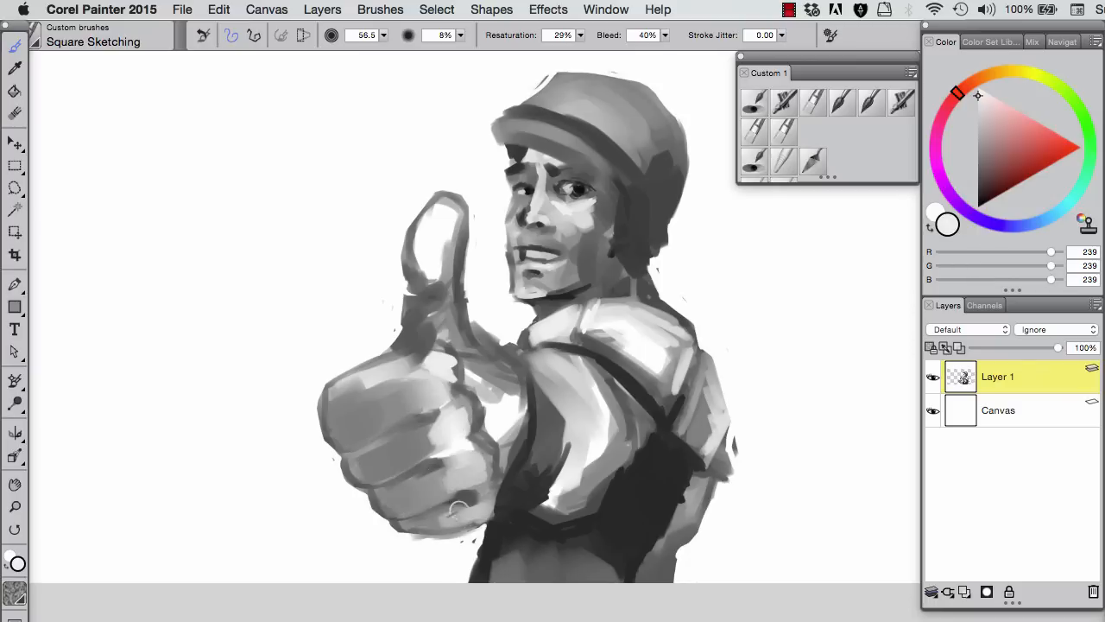
left_click(458, 510, "alt")
mouse_move(510, 415)
left_mouse_down()
mouse_move(462, 332)
mouse_move(505, 509)
left_mouse_up()
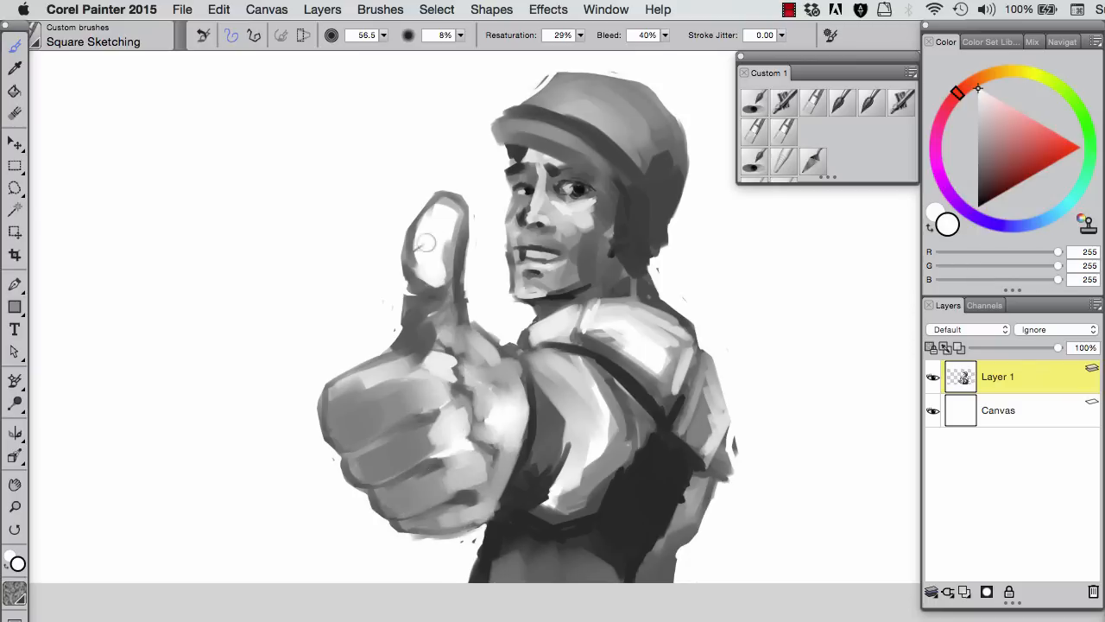
Step: Shade the thumb and palm with soft greys, and darken the upper sleeve beneath the shoulder pad
left_click(421, 287, "alt")
left_click_drag(422, 281, 438, 268)
left_click_drag(436, 308, 496, 457)
left_click_drag(596, 371, 604, 474)
left_click(636, 429, "alt")
left_click_drag(553, 341, 638, 462)
left_click(610, 402, "alt")
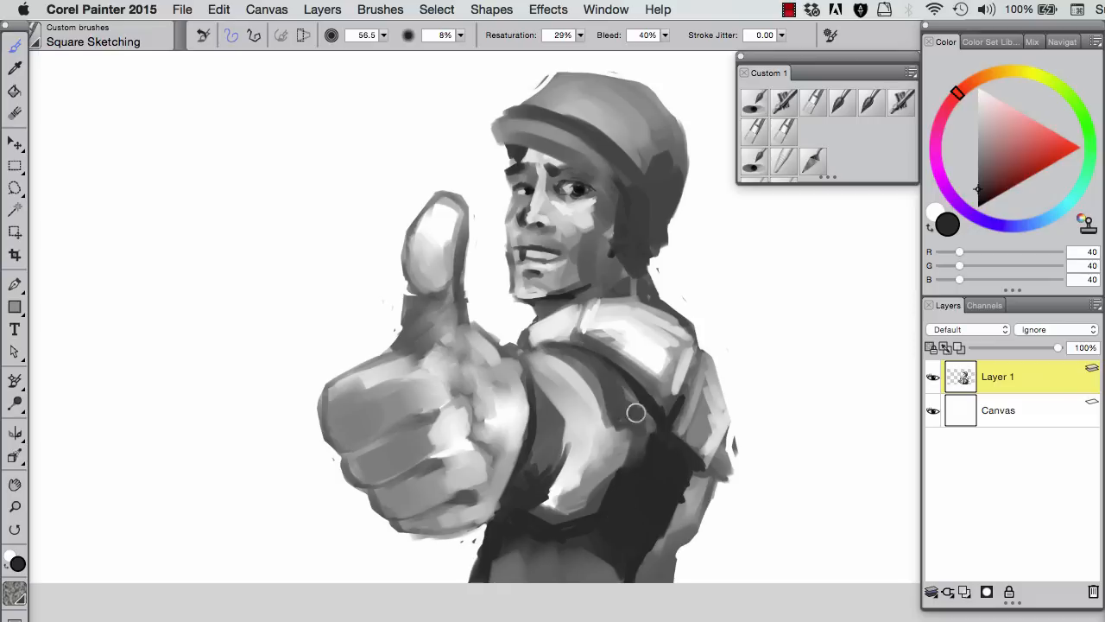
Step: Reduce the brush size to 32.2, darken the neck under the jaw, and reshape the chin with grey and white
key("bracketleft")
key("bracketleft")
key("bracketleft")
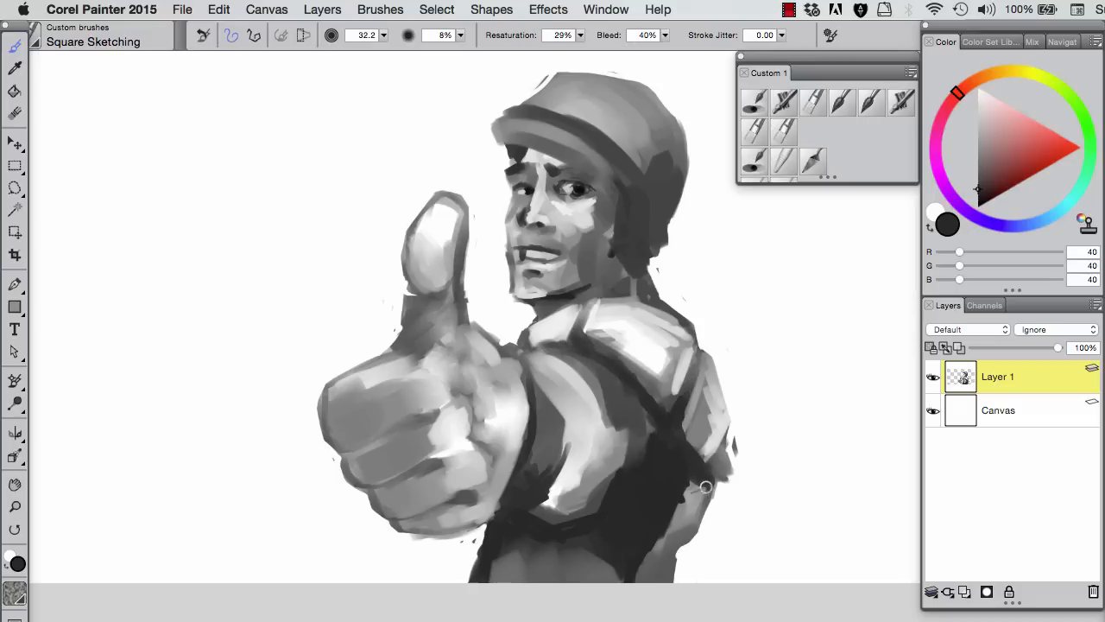
left_click_drag(604, 277, 565, 300)
left_click(508, 280, "alt")
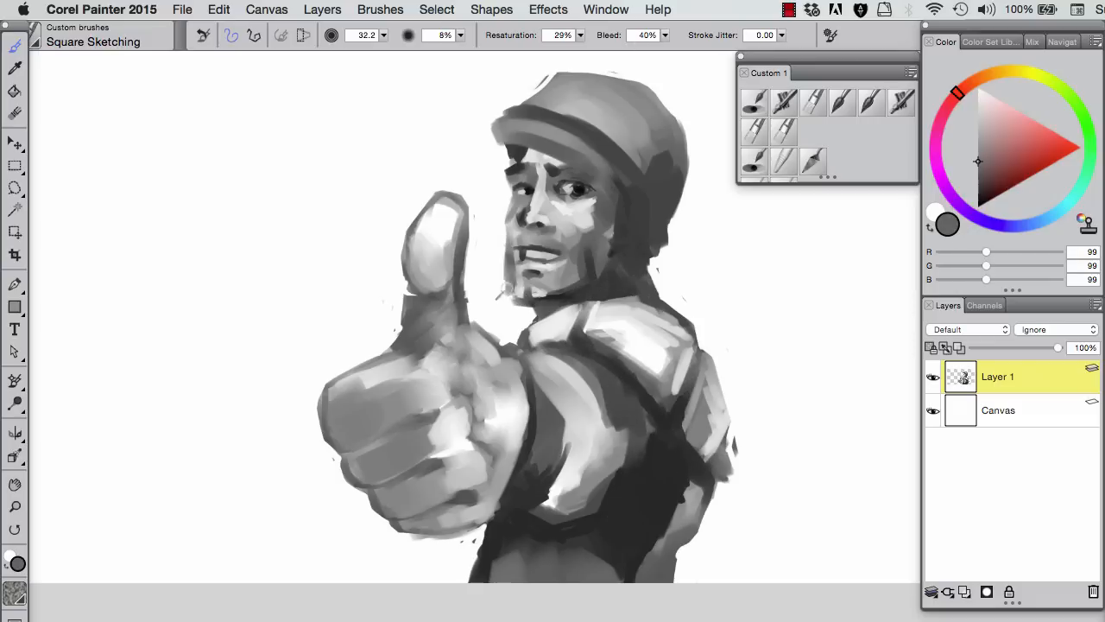
left_click(475, 217, "alt")
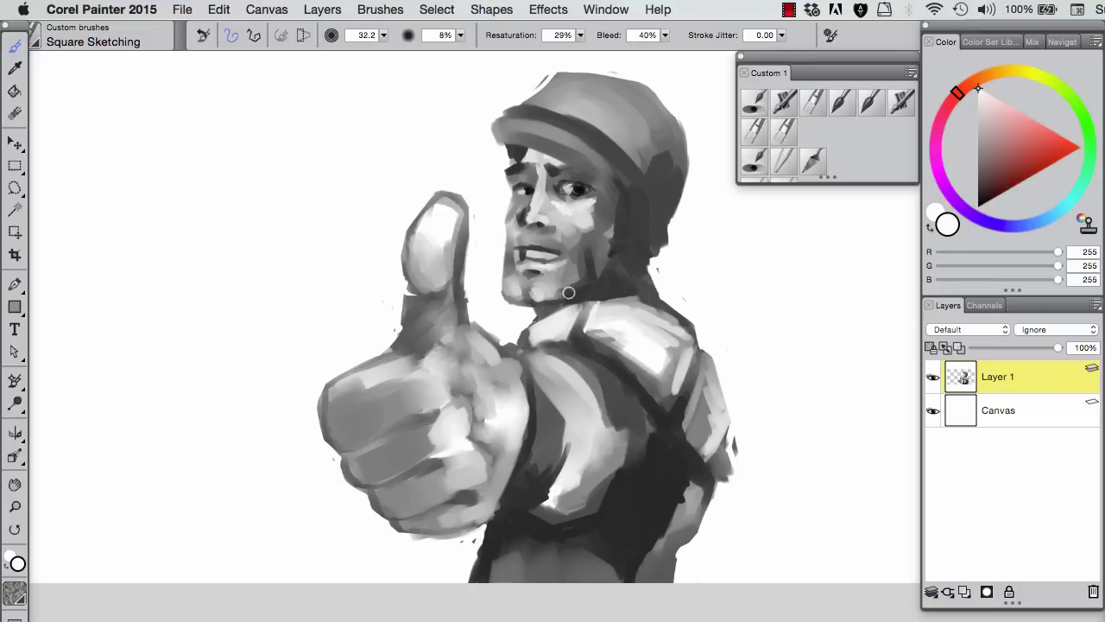
Step: Paint a light rim around the helmet's ear flap, and reduce the brush size to 13.4 for the eyebrows
left_click_drag(680, 171, 643, 259)
left_click(523, 153, "alt")
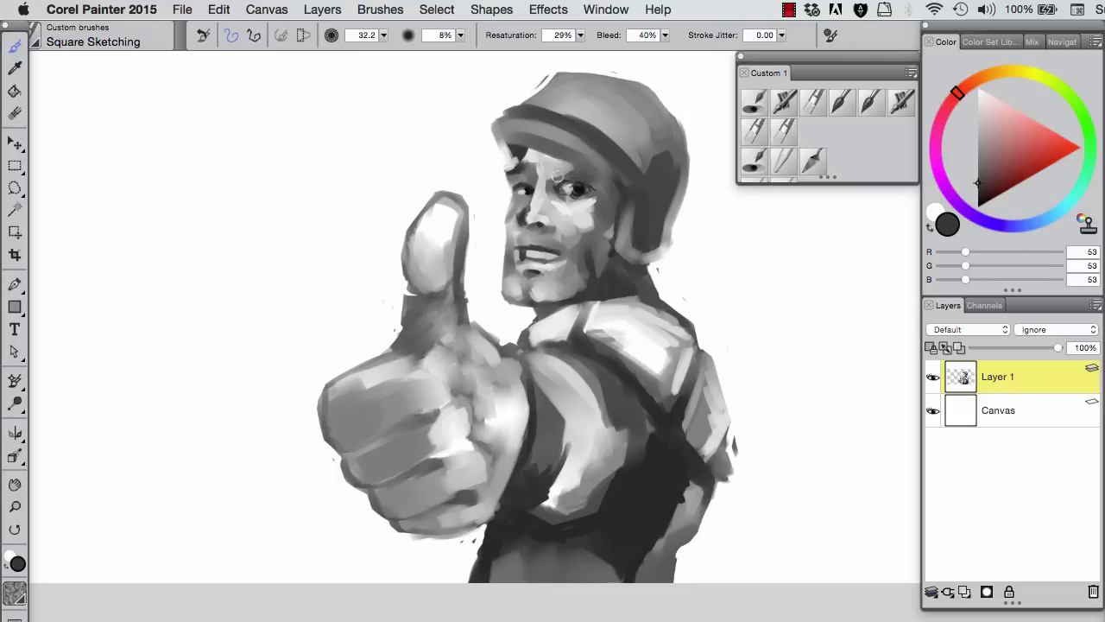
left_click(567, 272, "alt")
key("bracketleft")
key("bracketleft")
key("bracketleft")
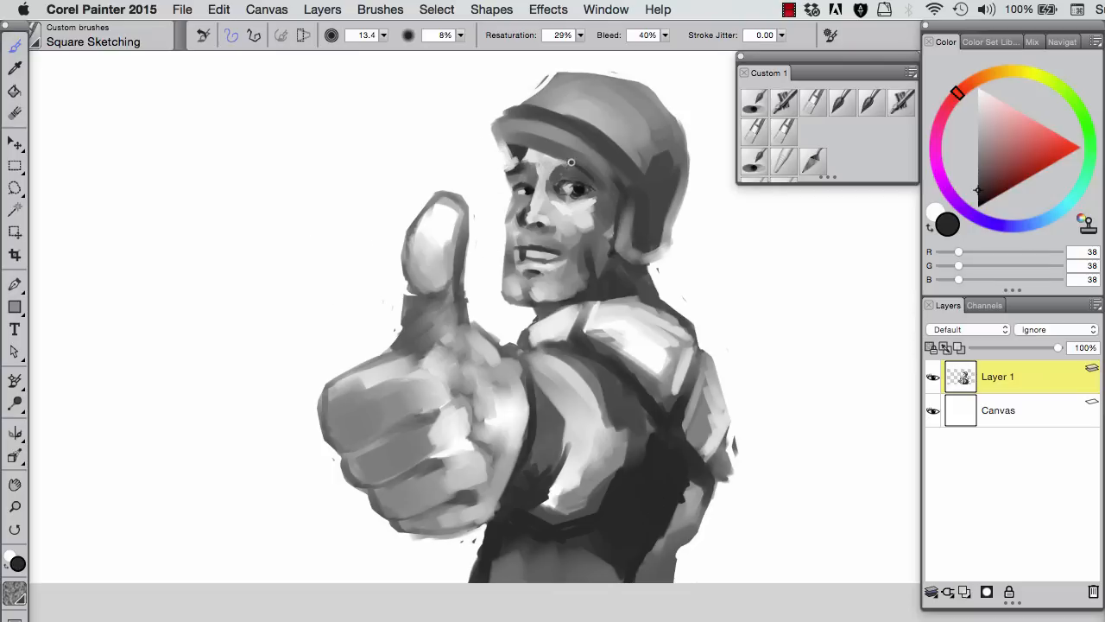
Step: Add a light smile crease beside the mouth and reshape the lips and teeth into a wider grin
left_click(580, 259, "alt")
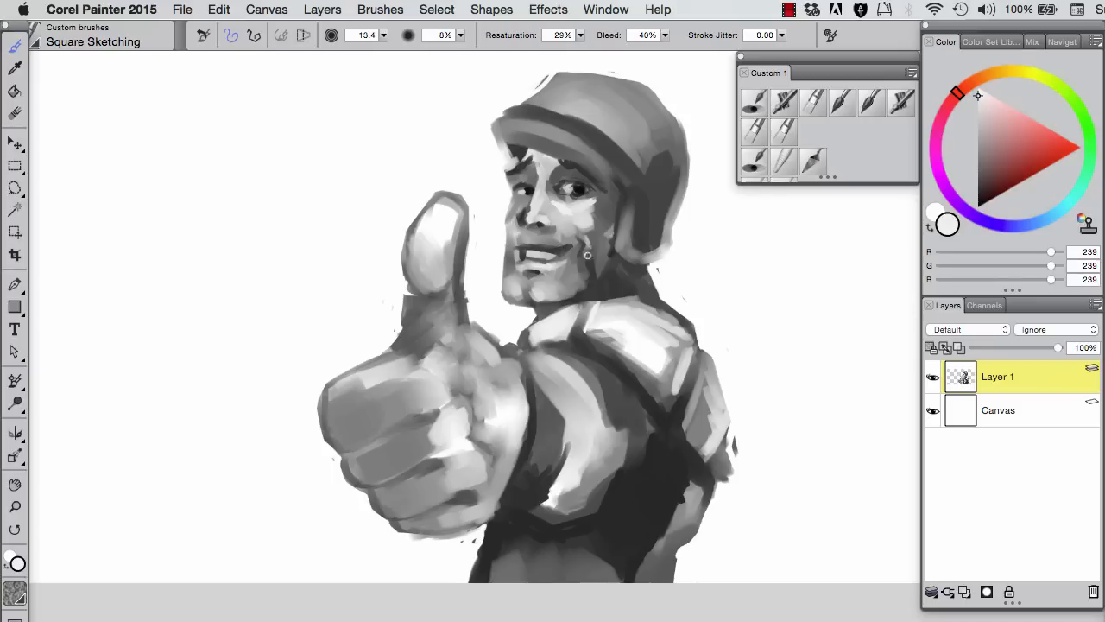
left_click(558, 251, "alt")
left_click(526, 179, "alt")
left_click(518, 245, "alt")
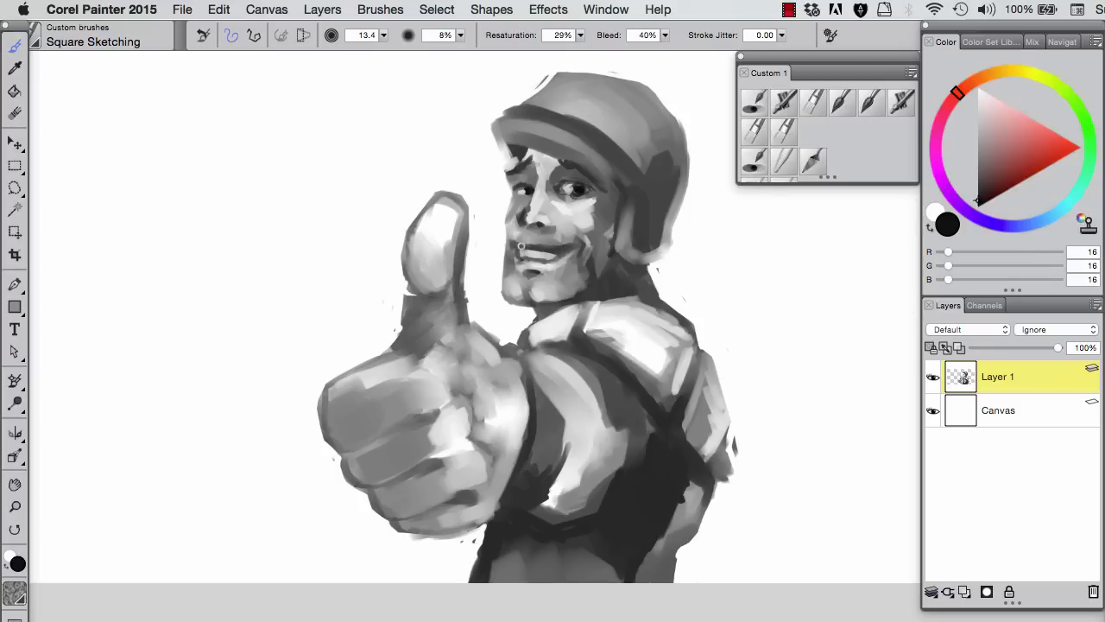
left_click(521, 259, "alt")
left_click(528, 259, "alt")
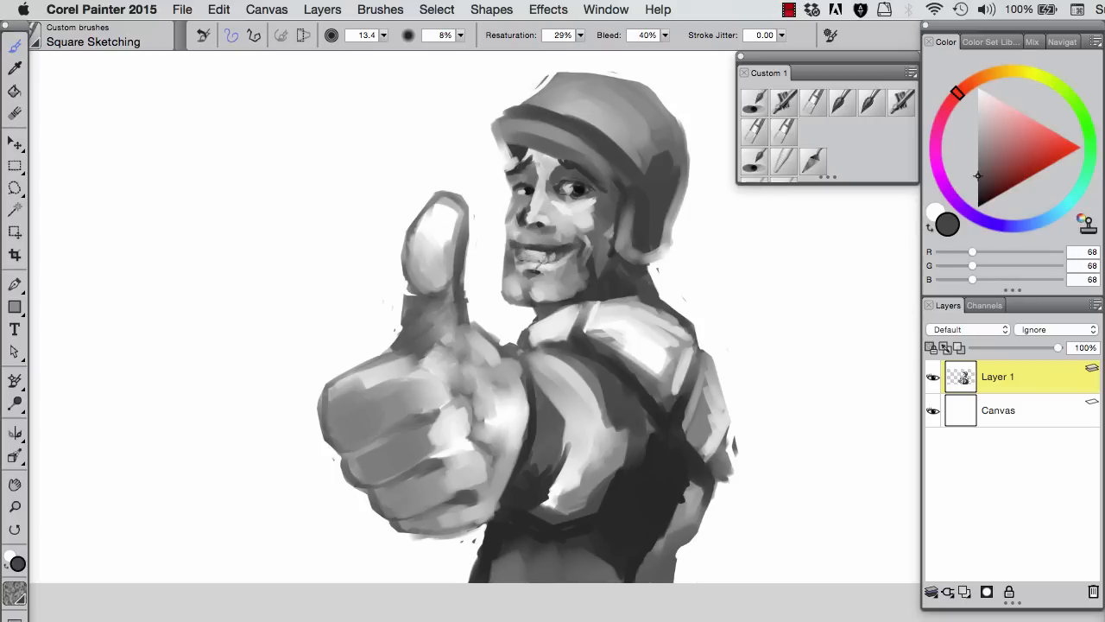
Step: Shade the lower cheek, jaw and neck with sampled greys, enlarging the brush to 42.3
left_click_drag(601, 259, 570, 282)
left_click(586, 271, "alt")
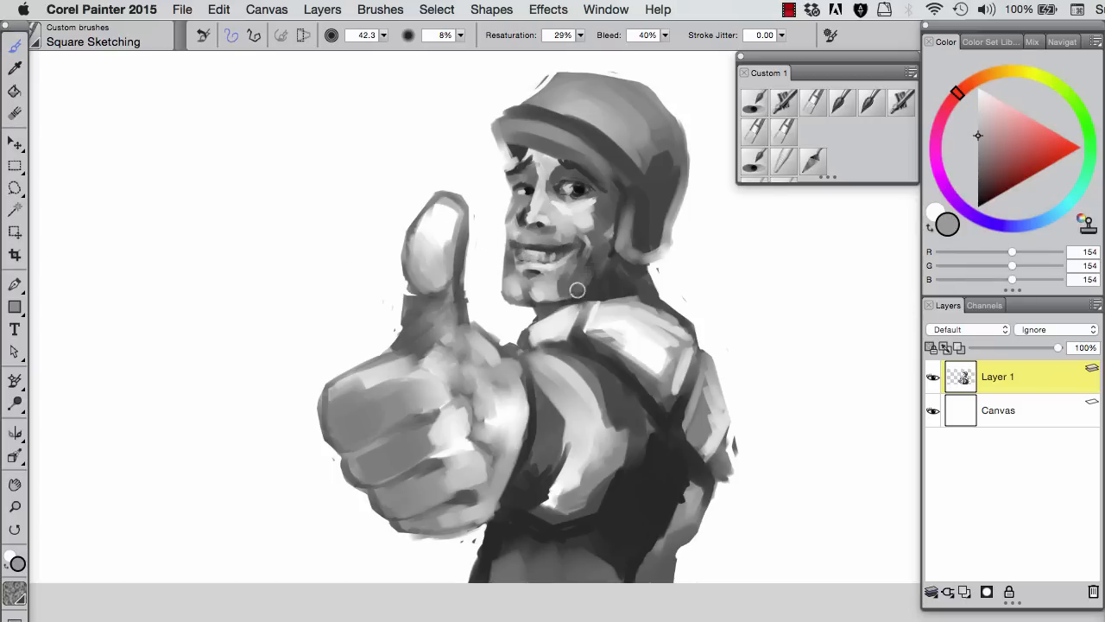
left_click(580, 278, "alt")
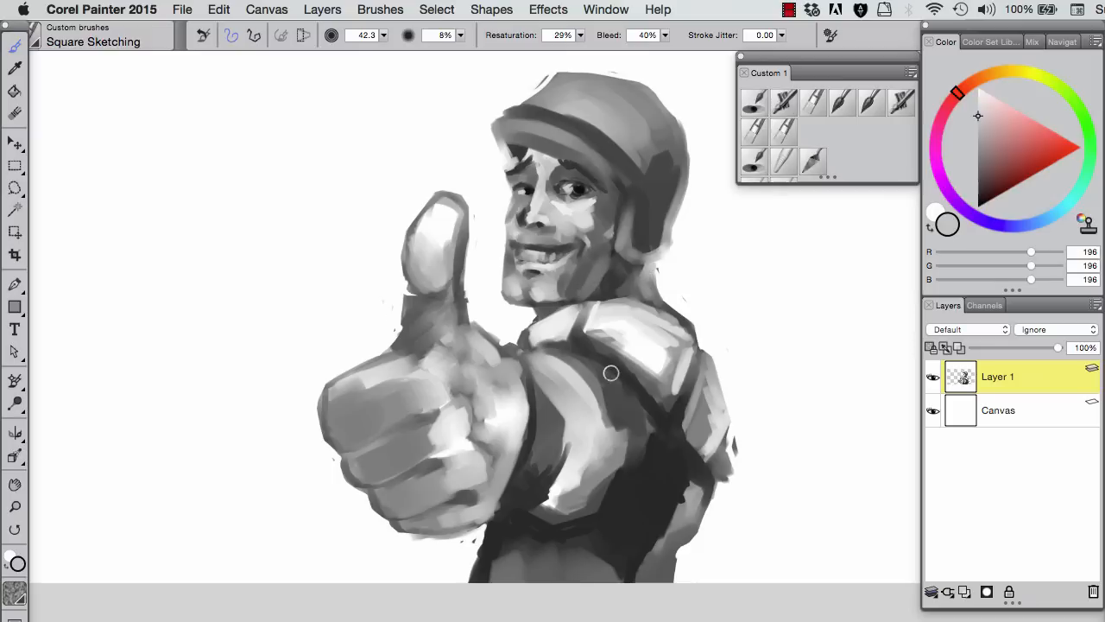
Step: Paint a grey edge along the underside of the shoulder pad and erase stray marks around the figure's silhouette
mouse_move(587, 345)
left_mouse_down()
mouse_move(665, 380)
mouse_move(713, 466)
mouse_move(733, 448)
left_mouse_up()
left_click(678, 393, "alt")
key("n")
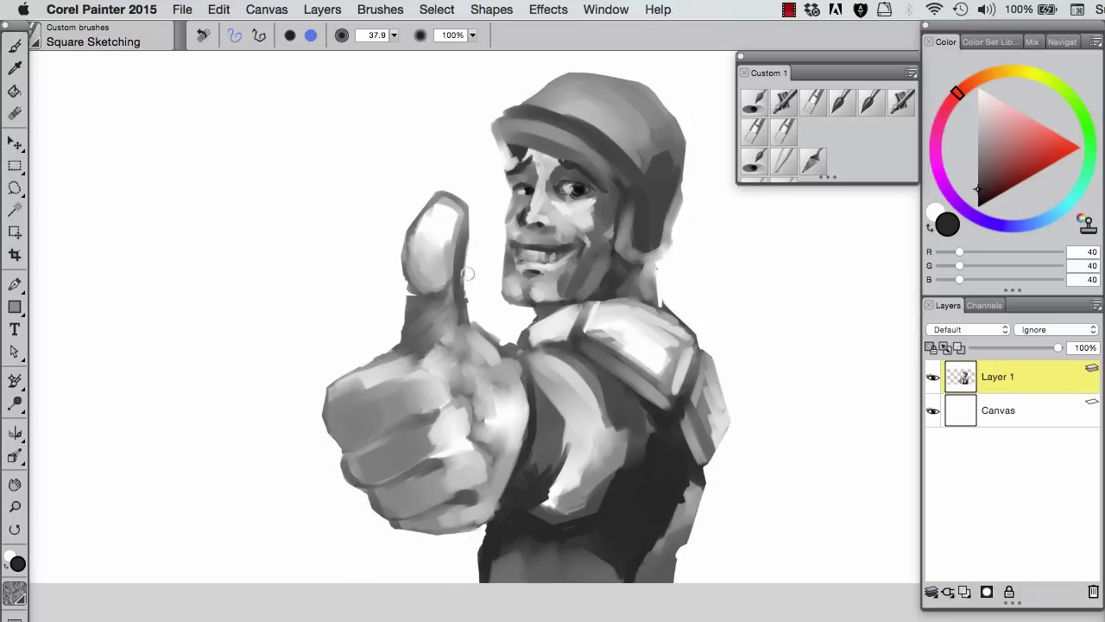
left_click(15, 46)
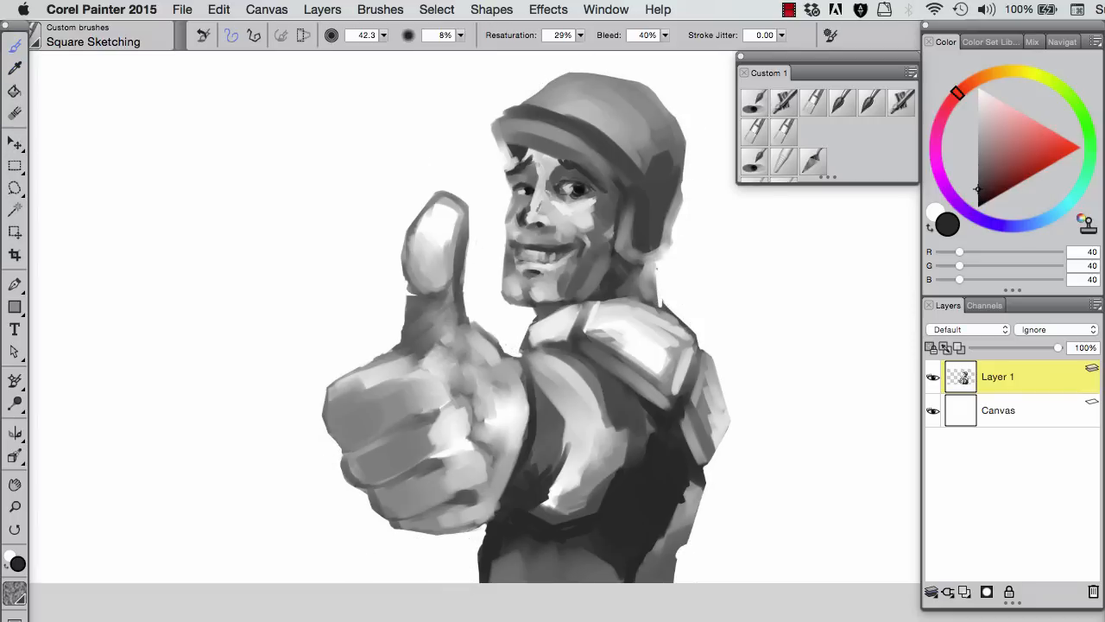
Step: Use the Blender brush to smooth the tones on the cheek, shoulder, sleeve, thumb and fist
left_click(606, 214, "alt")
left_click(783, 130)
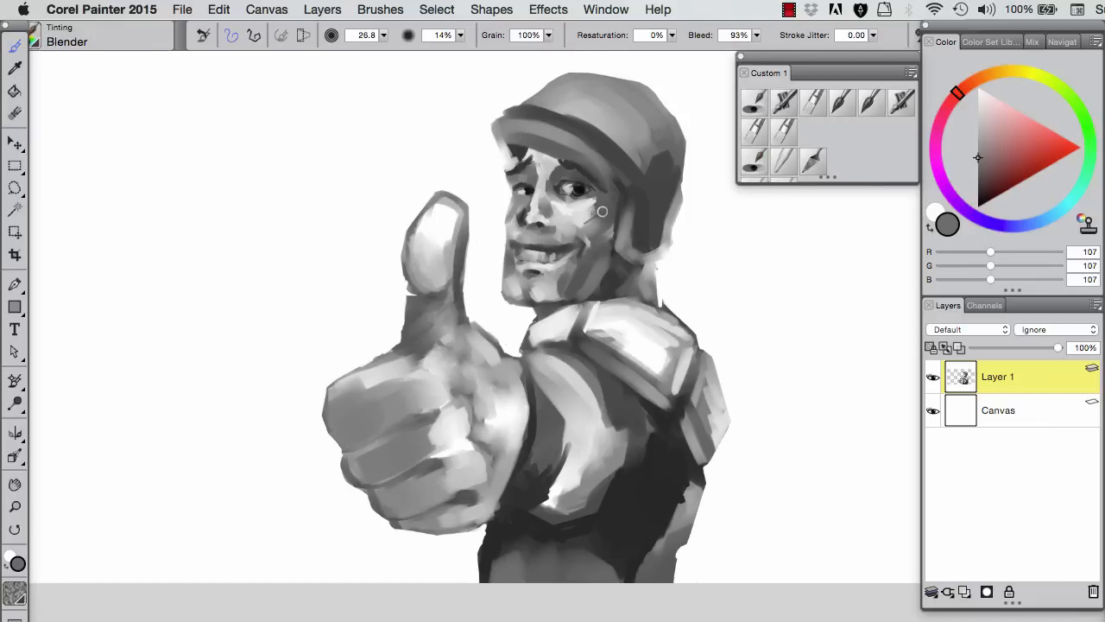
mouse_move(576, 295)
left_mouse_down()
mouse_move(669, 362)
mouse_move(587, 397)
mouse_move(622, 420)
mouse_move(552, 501)
mouse_move(536, 371)
left_mouse_up()
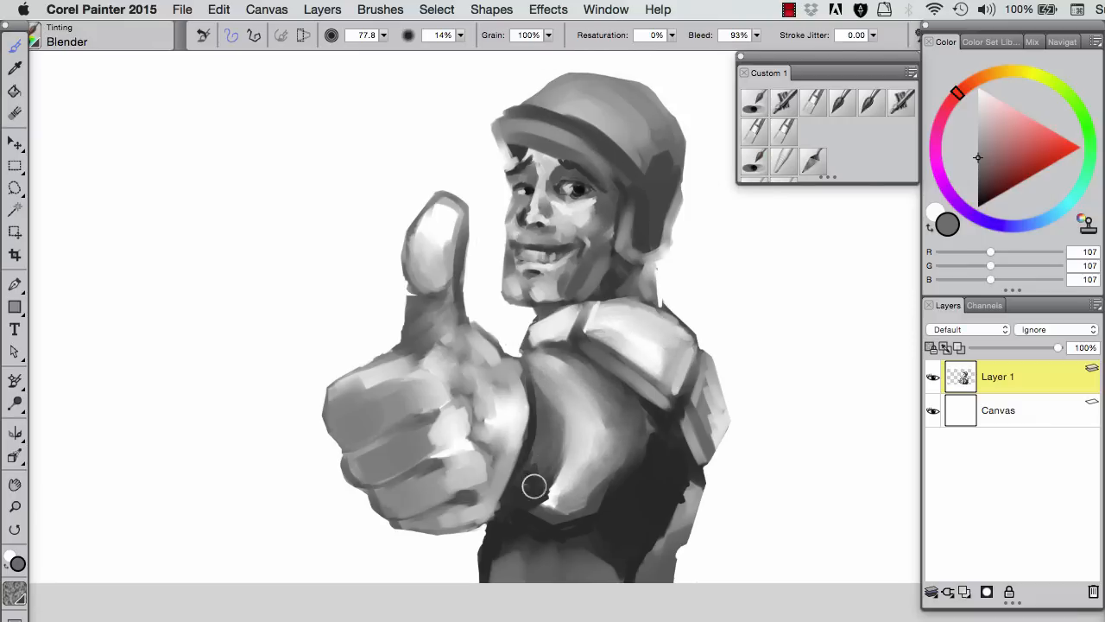
left_click_drag(447, 226, 439, 284)
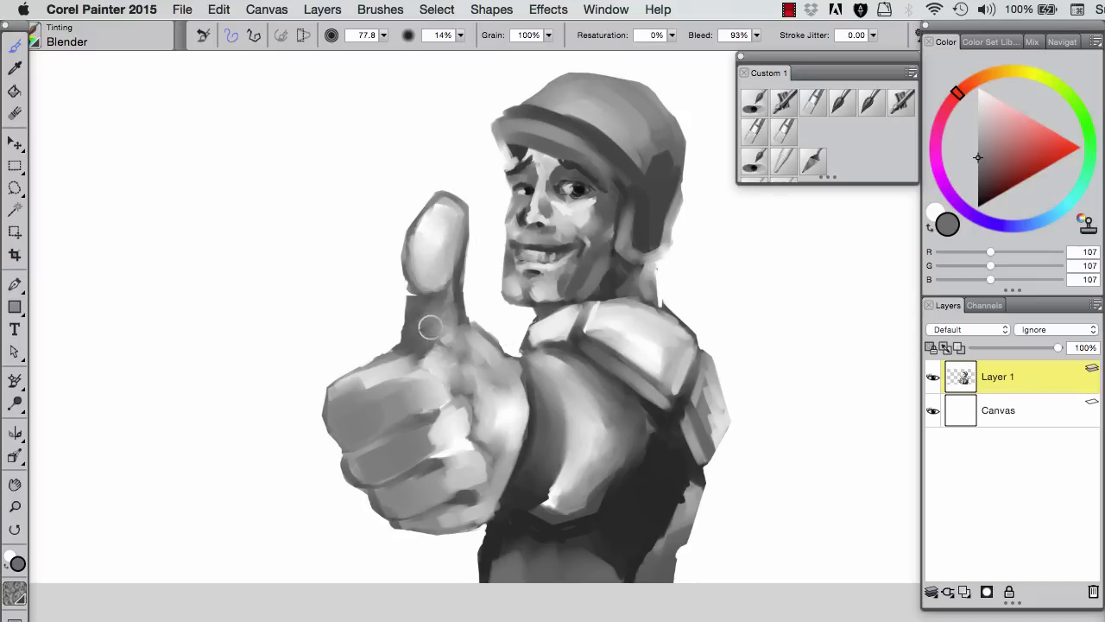
mouse_move(416, 398)
left_mouse_down()
mouse_move(467, 458)
mouse_move(503, 418)
mouse_move(371, 388)
mouse_move(385, 438)
mouse_move(495, 451)
mouse_move(490, 479)
left_mouse_up()
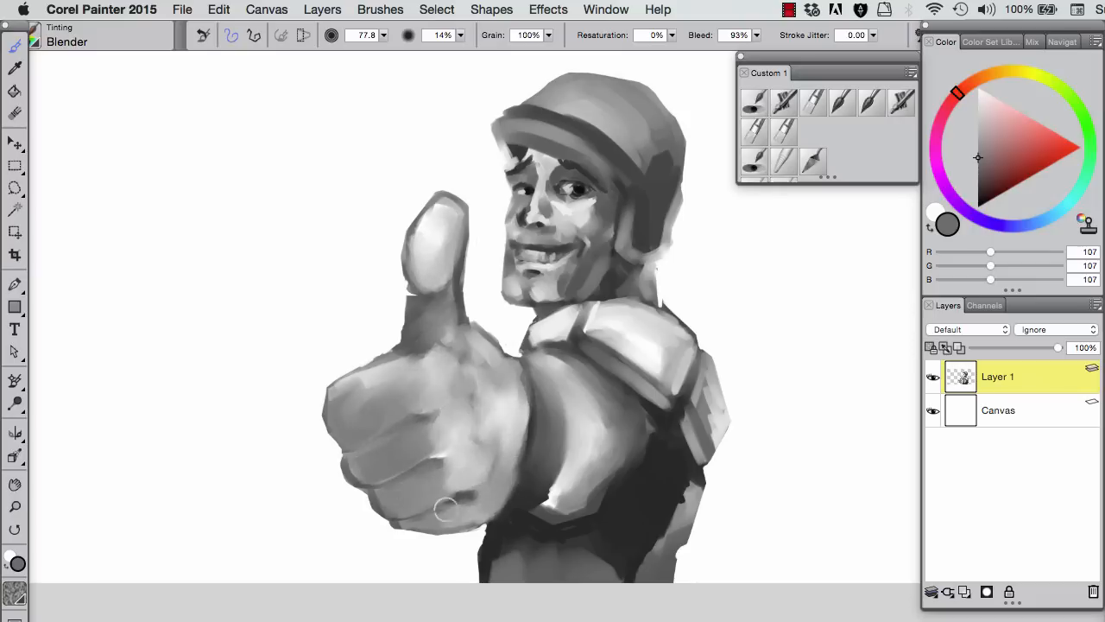
left_click_drag(414, 298, 420, 252)
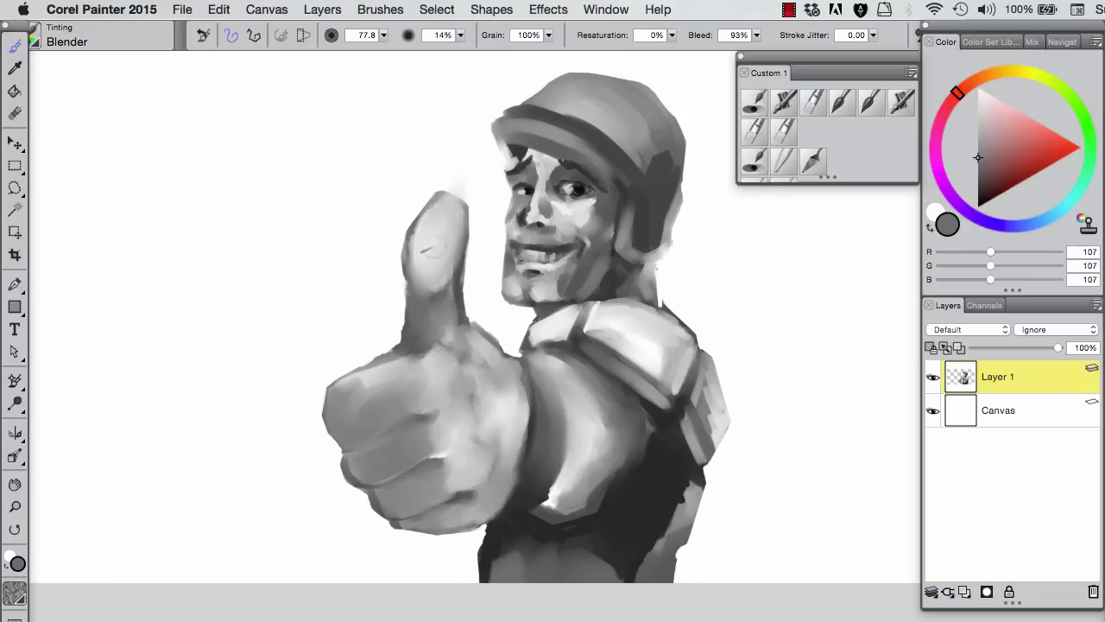
Step: Erase the smudges around the thumb tip, and blend the shoulder pad, sleeve and torso tones
left_click(15, 112)
key("b")
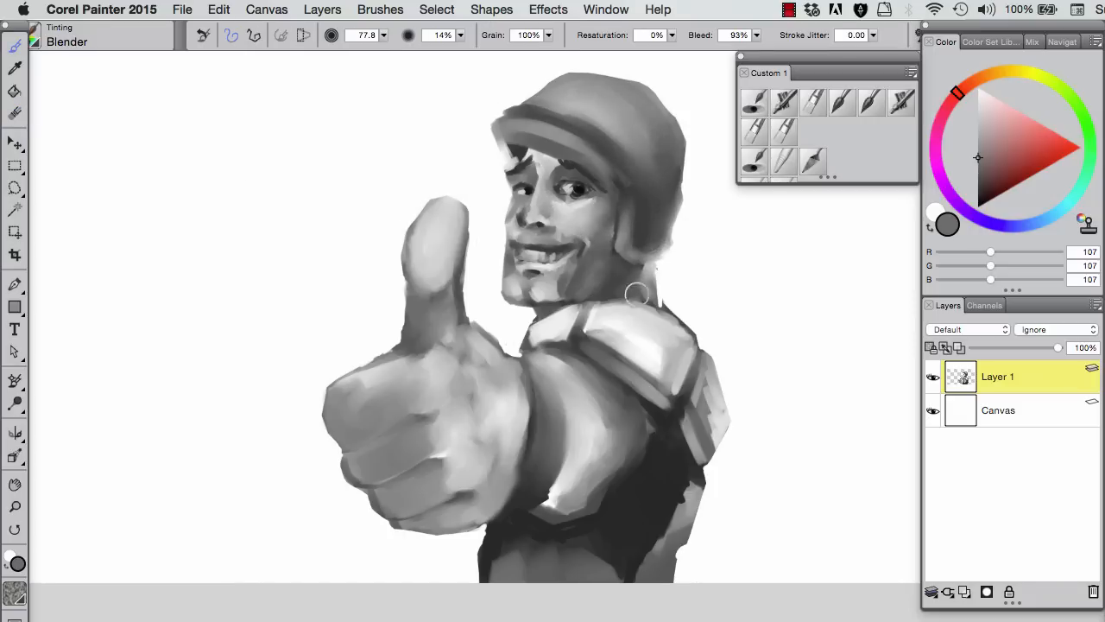
mouse_move(619, 365)
left_mouse_down()
mouse_move(666, 342)
mouse_move(661, 530)
mouse_move(679, 540)
left_mouse_up()
mouse_move(599, 524)
left_mouse_down()
mouse_move(562, 513)
mouse_move(602, 512)
mouse_move(594, 413)
left_mouse_up()
left_click_drag(550, 483, 602, 388)
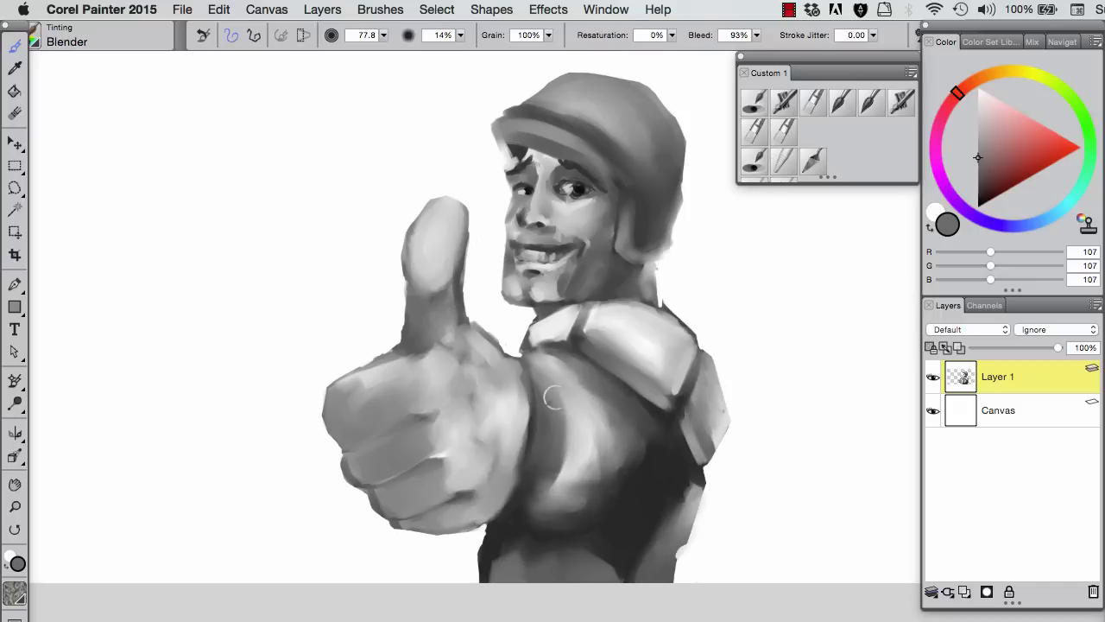
Step: Switch brushes and repaint the sleeve's form with broad light strokes in grey 220
left_click(811, 160)
left_click(783, 161)
mouse_move(592, 375)
left_mouse_down()
mouse_move(610, 479)
mouse_move(653, 496)
mouse_move(566, 481)
mouse_move(572, 520)
mouse_move(552, 528)
left_mouse_up()
left_click(979, 196)
left_click(978, 104)
mouse_move(625, 479)
left_mouse_down()
mouse_move(585, 412)
mouse_move(596, 432)
mouse_move(559, 458)
mouse_move(647, 422)
mouse_move(592, 475)
mouse_move(656, 426)
mouse_move(550, 544)
left_mouse_up()
Step: Use the Real Fan Short brush to paint dark strokes over the lower torso and around the sleeve opening
left_click(755, 102)
left_click(783, 102)
left_click(812, 102)
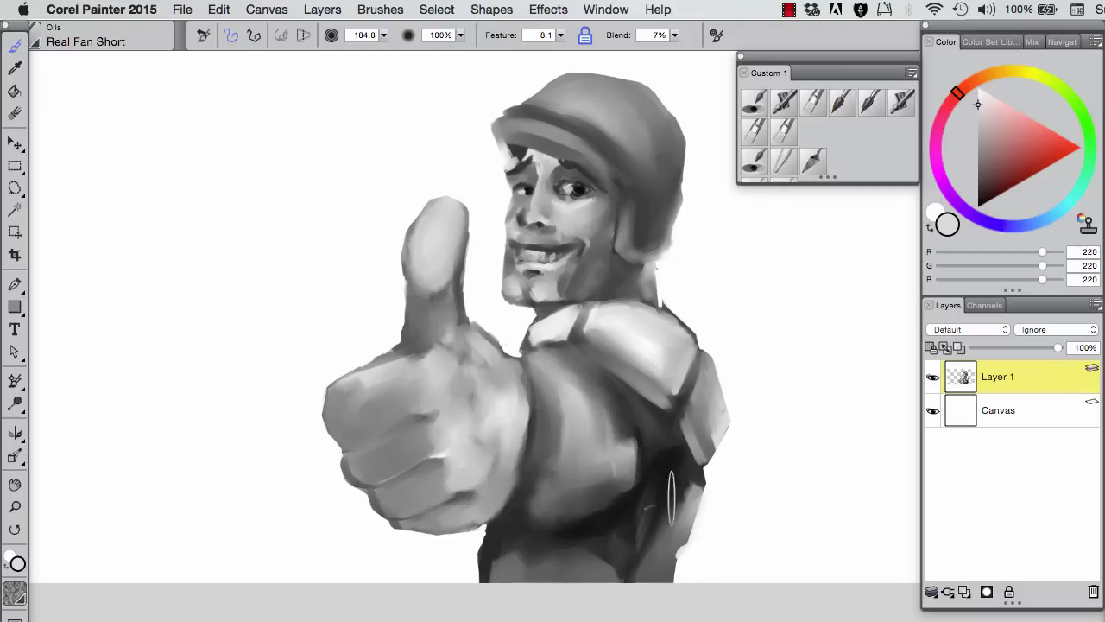
left_click(978, 197)
mouse_move(638, 561)
left_mouse_down()
mouse_move(552, 570)
mouse_move(525, 473)
mouse_move(565, 363)
mouse_move(553, 483)
left_mouse_up()
left_click(642, 401, "alt")
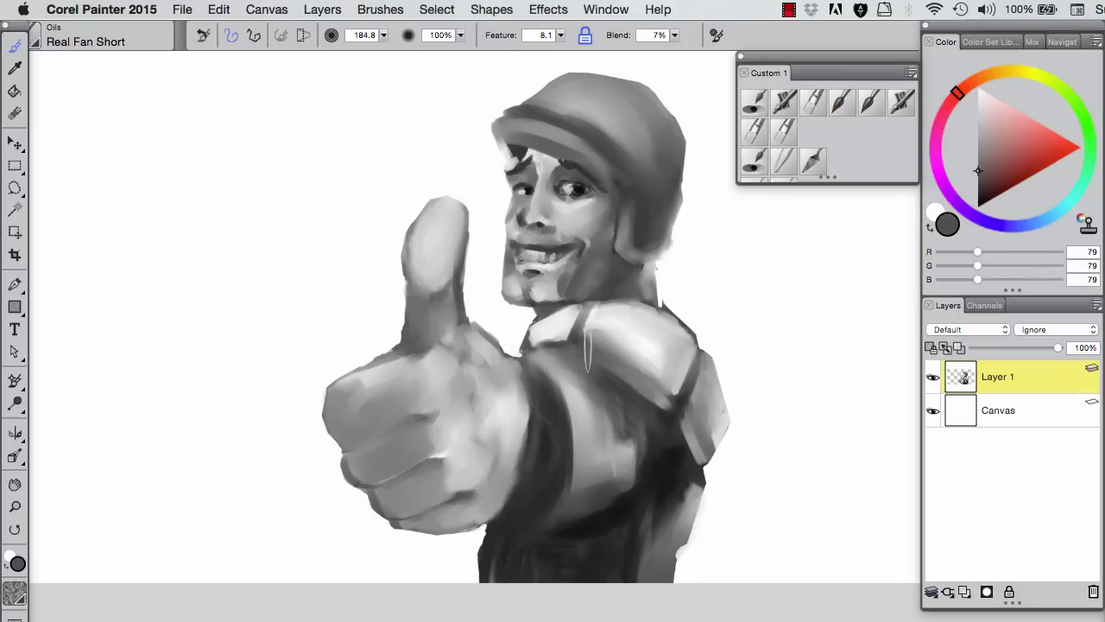
Step: Add grey strokes to the shoulder and back of the helmet, and soften them with Blender and Coarse Oily Blender
left_click_drag(666, 400, 628, 380)
left_click(643, 147, "alt")
left_click_drag(677, 143, 686, 220)
left_click(754, 161)
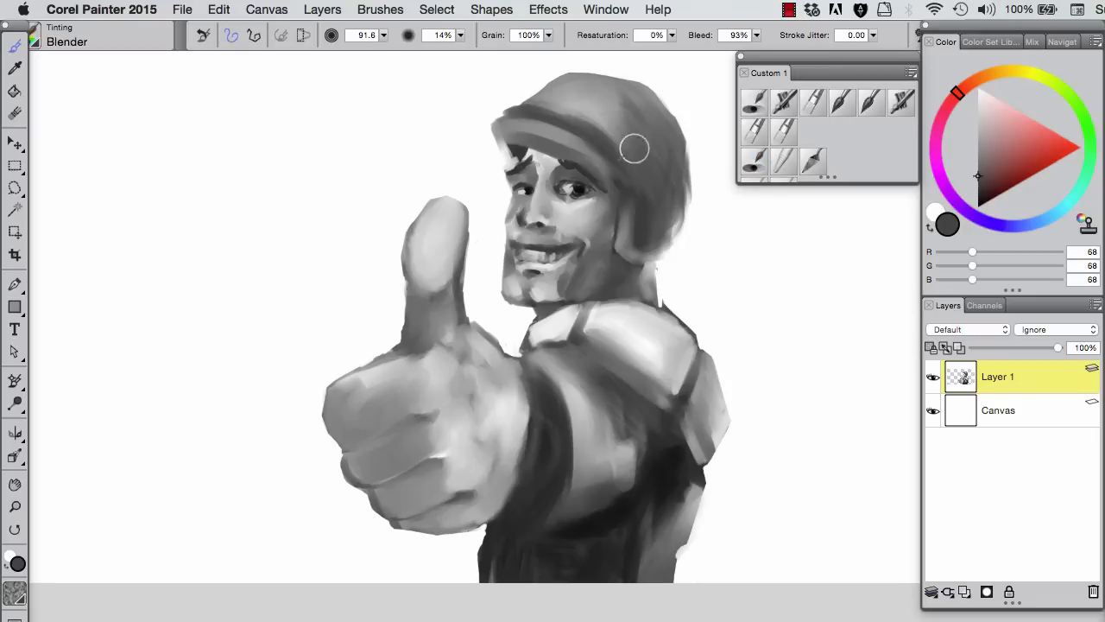
left_click(513, 177, "alt")
left_click(749, 164)
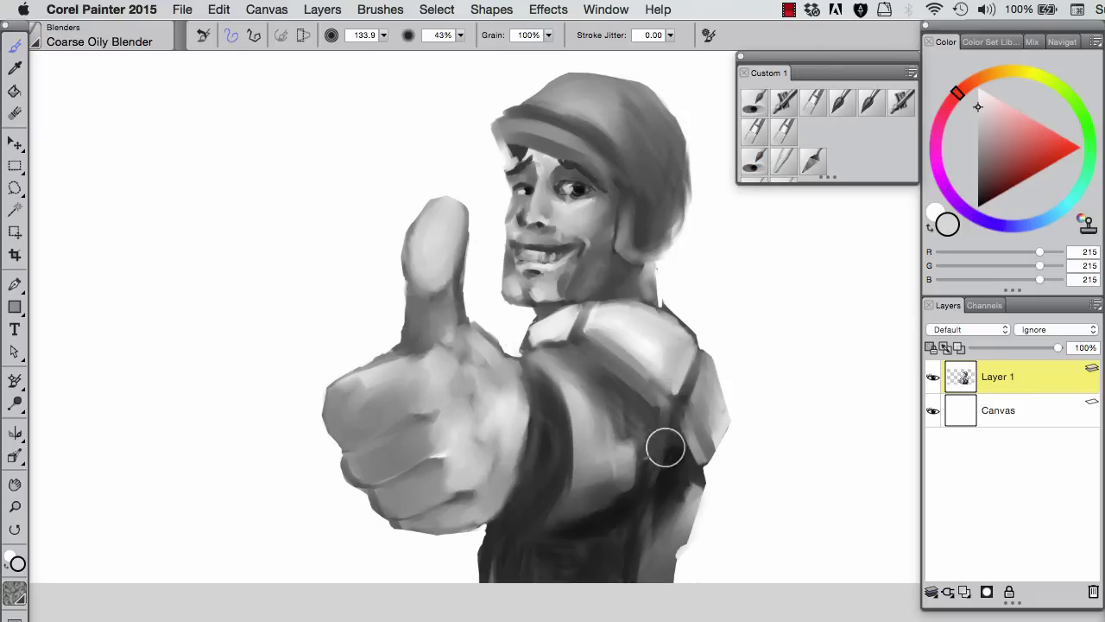
Step: Add a new layer and fill it with a muted yellow, RGB 228, 194, 106
key("super+shift+n")
left_click_drag(1032, 76, 1010, 71)
left_click(1026, 128)
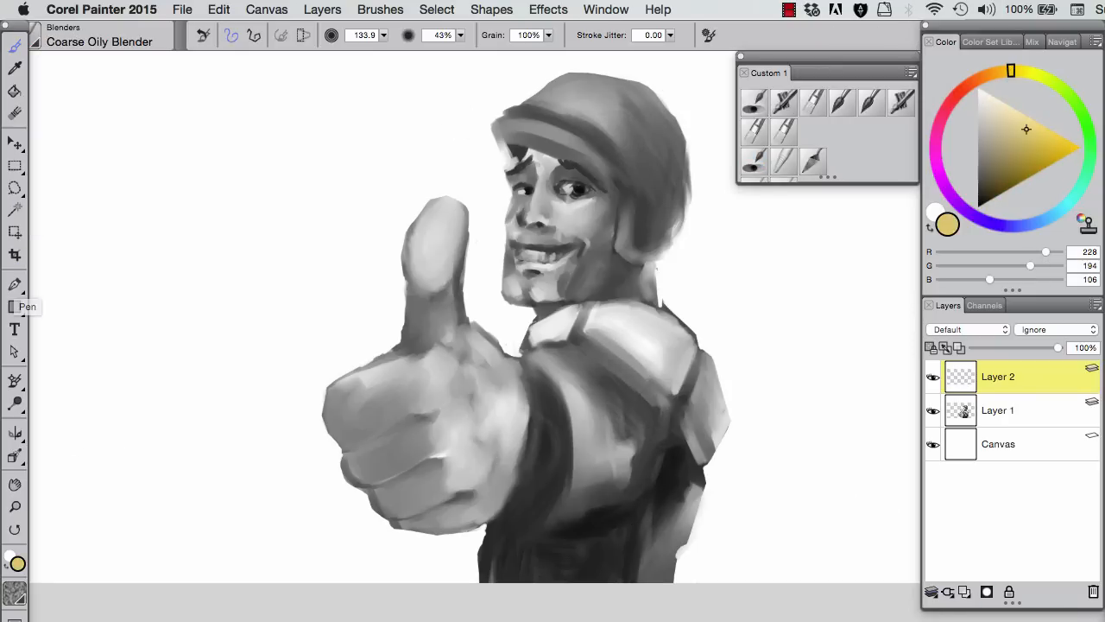
key("k")
left_click(715, 518)
Step: Set the yellow layer to the Gel composite method at 39% opacity
left_click(969, 328)
left_click(945, 338)
left_click_drag(1058, 347, 1005, 348)
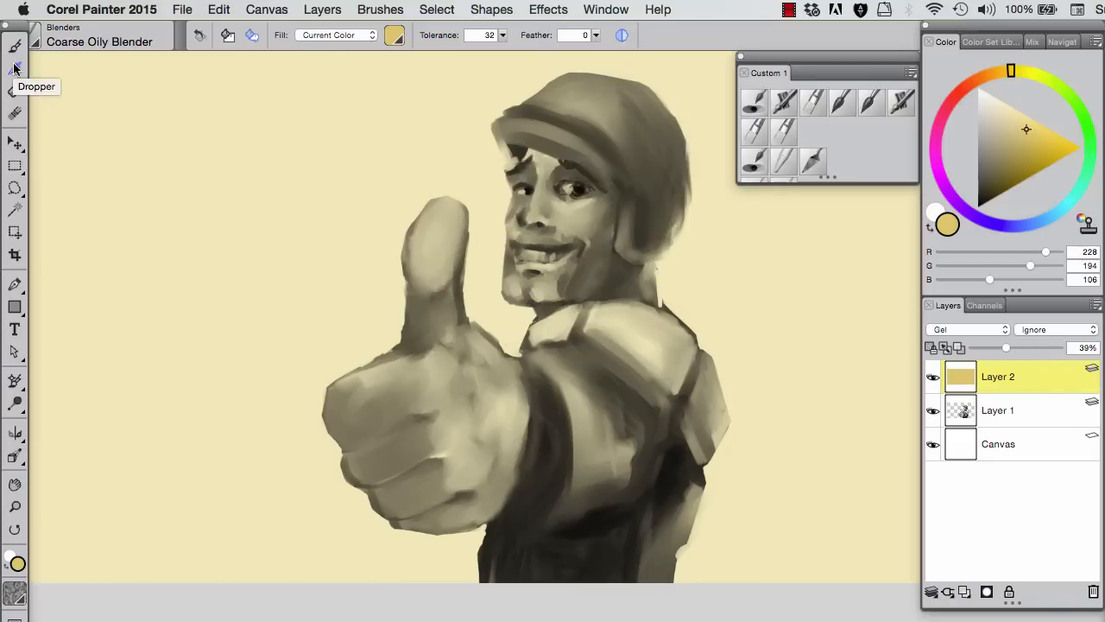
Step: Add another layer above the yellow one and fill it with light green
key("b")
key("super+shift+n")
left_click(14, 89)
left_click(1067, 93)
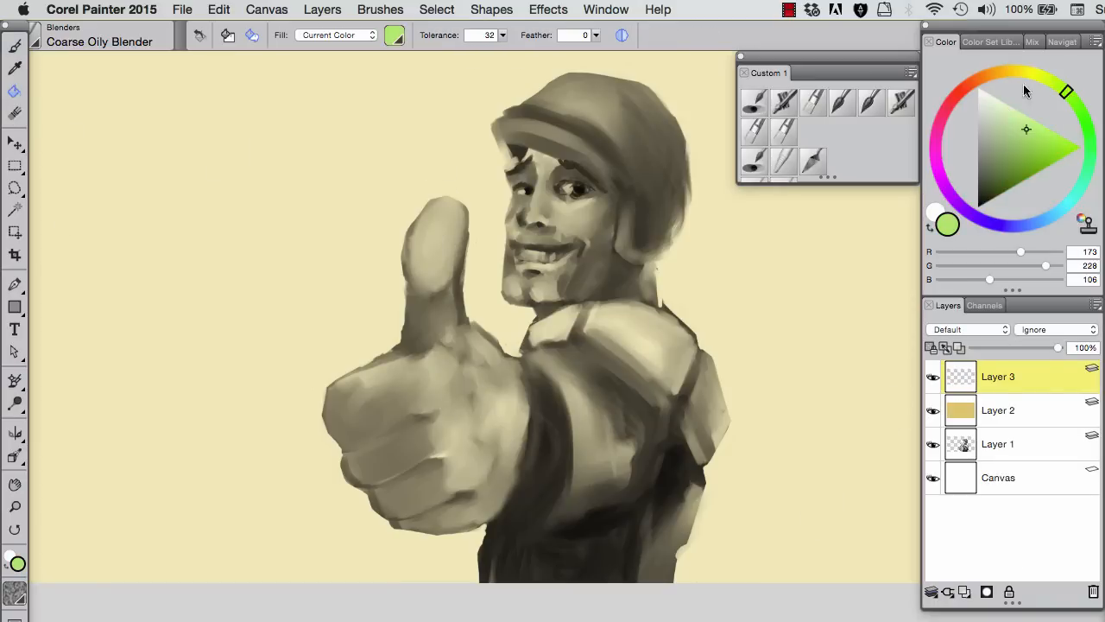
left_click(671, 326)
Step: Try composite methods, including Magic Combine, on the green layer to tint the figure, and add an empty layer
left_click(969, 328)
left_click(949, 351)
left_click(958, 329)
left_click(959, 363)
left_click(958, 329)
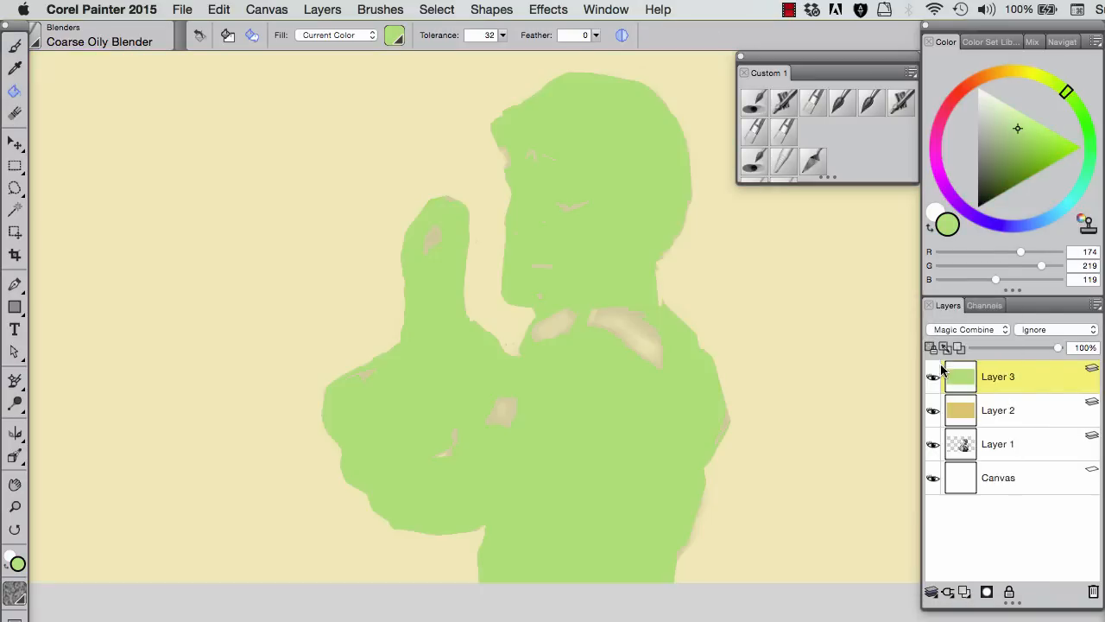
left_click(939, 309)
key("super+shift+n")
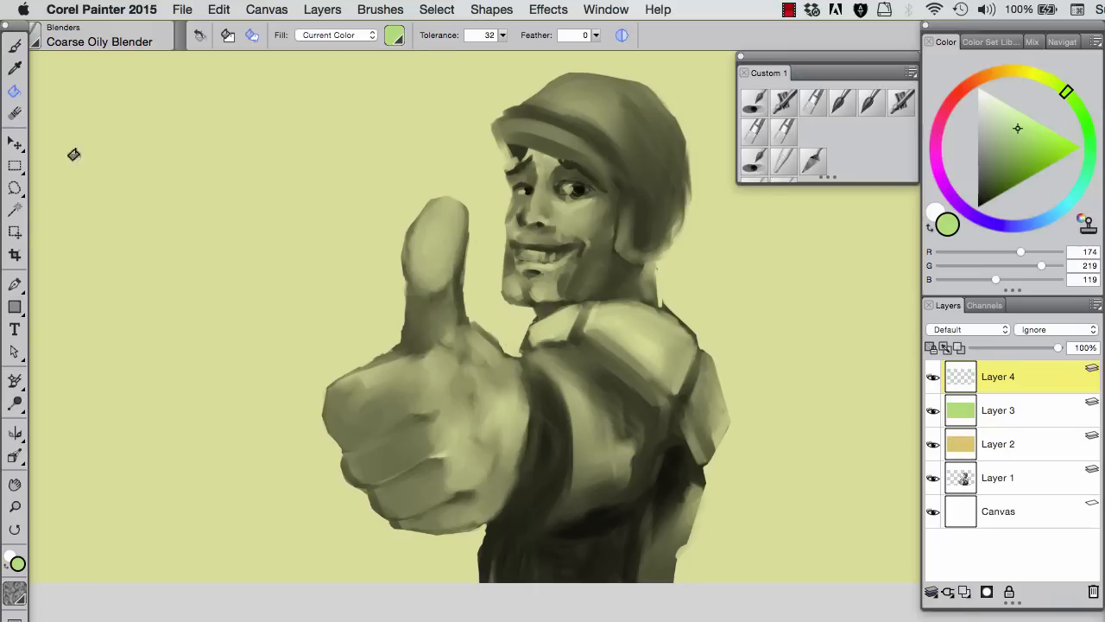
Step: Select Layer 2 and erase its yellow tint from the background around the thumb and fist
key("b")
left_click(989, 440)
left_click(14, 112)
left_click_drag(397, 216, 389, 330)
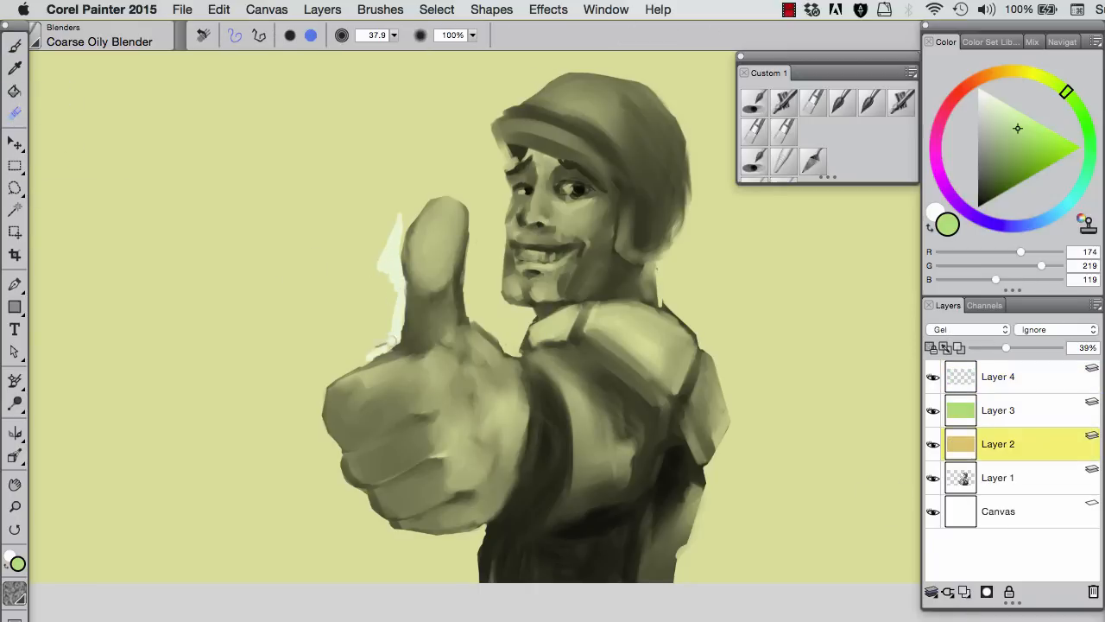
mouse_move(303, 394)
left_mouse_down()
mouse_move(337, 480)
mouse_move(382, 537)
mouse_move(311, 419)
mouse_move(371, 298)
mouse_move(419, 159)
left_mouse_up()
Step: Enlarge the eraser, remove more background tint beside the shoulder, and reduce the eraser size to 26.8
key("bracketright")
key("bracketright")
key("bracketright")
key("bracketright")
key("bracketright")
mouse_move(734, 298)
left_mouse_down()
mouse_move(729, 483)
mouse_move(752, 328)
left_mouse_up()
key("bracketleft")
key("bracketleft")
key("bracketleft")
key("bracketleft")
key("bracketleft")
key("bracketleft")
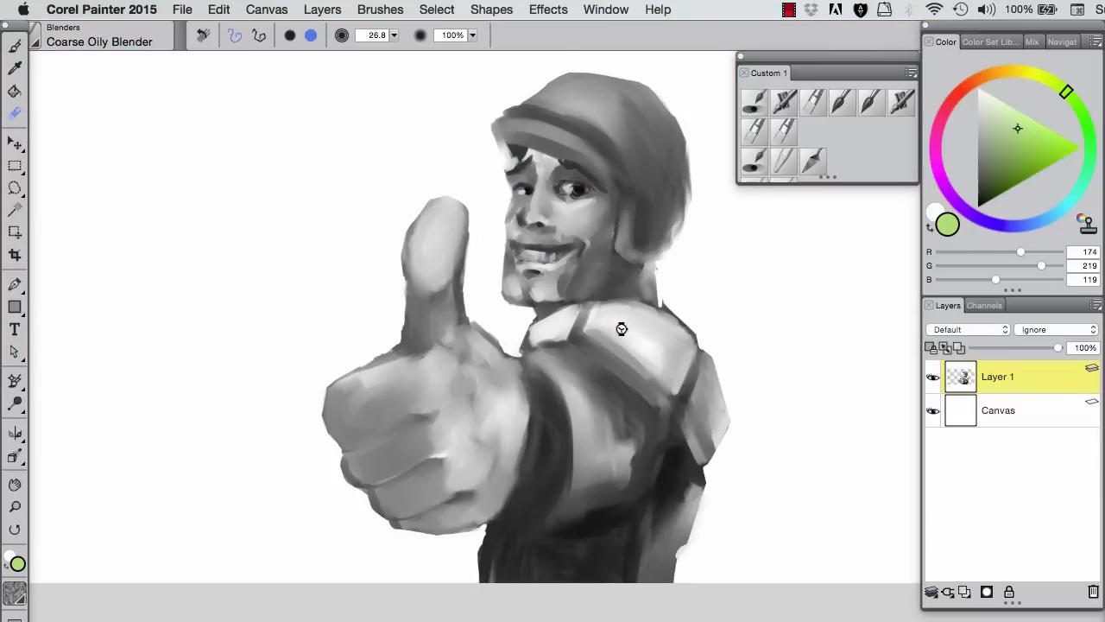
Step: Use the Chalky Square Painting brush at size 63.7 to darken the sleeve opening and highlight the fist and thumb
key("ctrl+1")
mouse_move(540, 378)
left_mouse_down()
mouse_move(551, 394)
mouse_move(540, 437)
mouse_move(493, 493)
mouse_move(483, 457)
mouse_move(518, 392)
mouse_move(509, 478)
left_mouse_up()
left_click(532, 269, "alt")
left_click(499, 501, "alt")
mouse_move(425, 239)
left_mouse_down()
mouse_move(415, 280)
mouse_move(443, 285)
mouse_move(435, 321)
mouse_move(452, 314)
mouse_move(423, 355)
mouse_move(382, 364)
left_mouse_up()
left_click(435, 321, "alt")
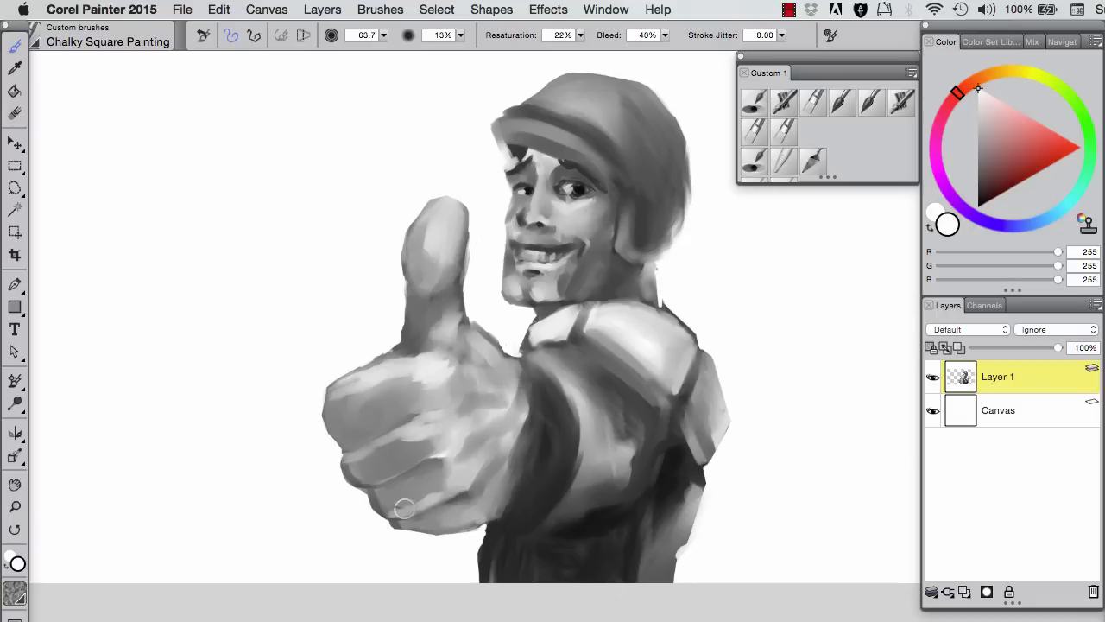
left_click(413, 412, "alt")
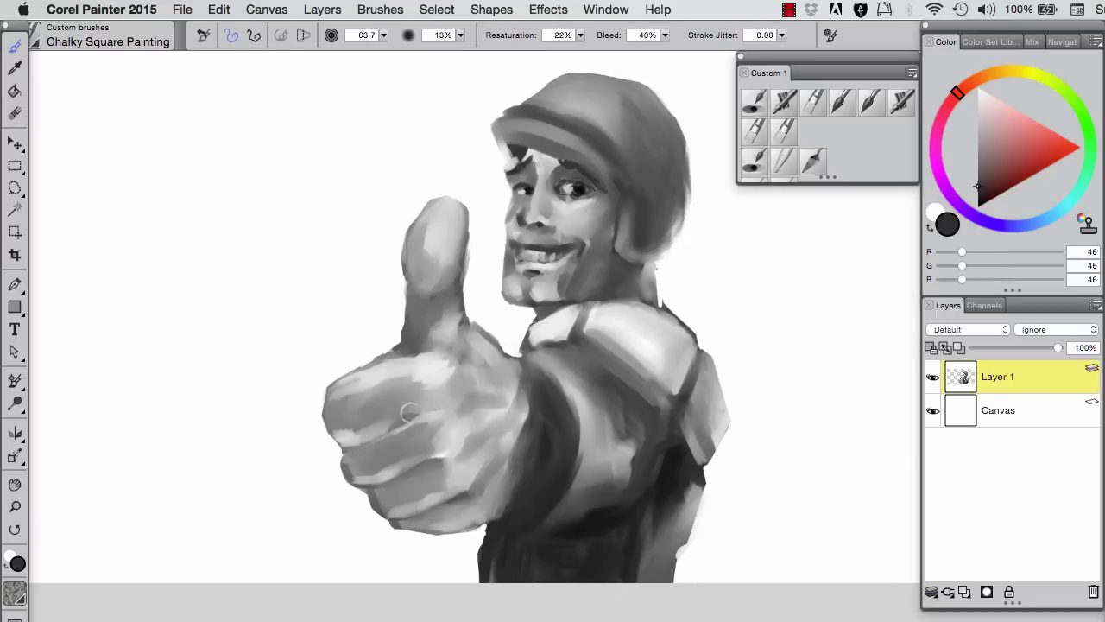
Step: Darken the creases between the curled fingers and trim the thumb and shoulder outlines with the eraser, enlarging it to 56.5
key("n")
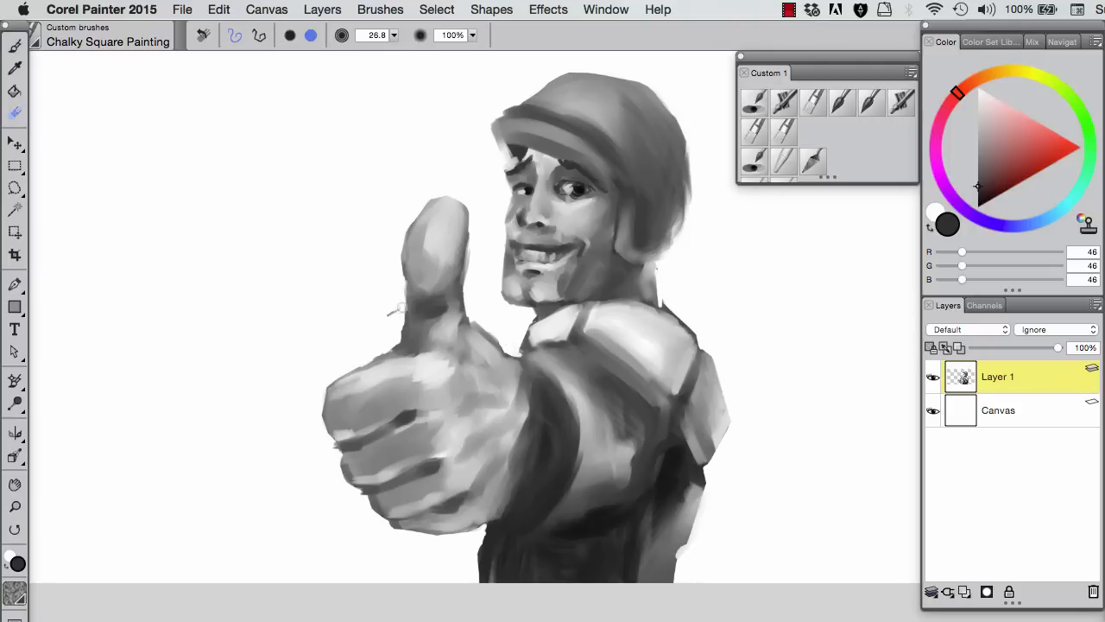
key("[")
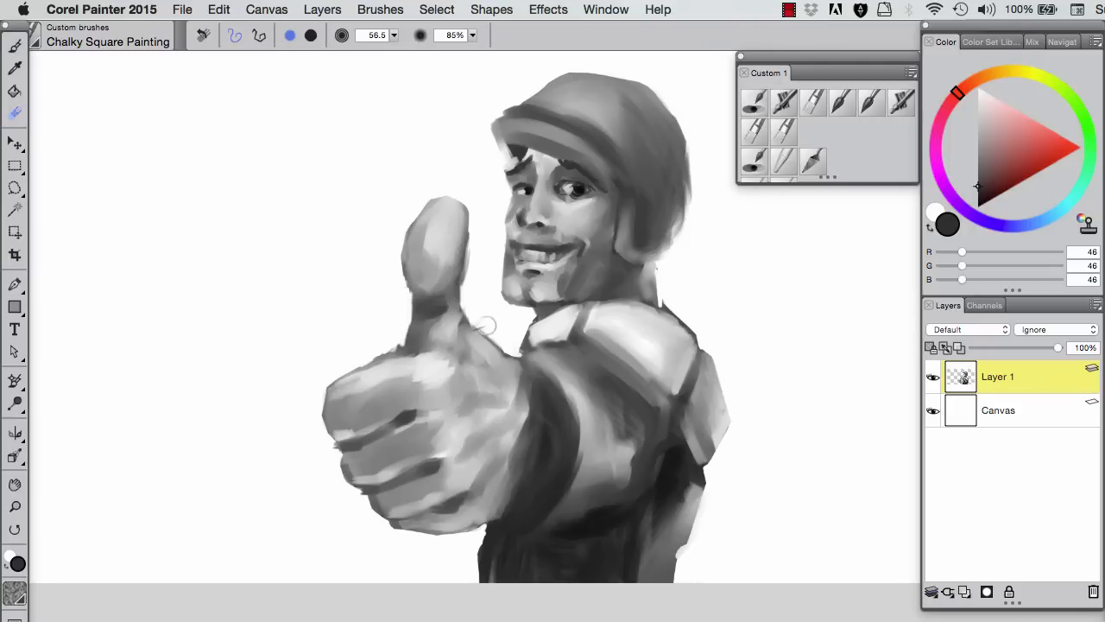
Step: Paint a strap with a light buckle across the lower torso using sampled greys, reducing the brush size to 24.7
key("b")
left_click(648, 504, "alt")
mouse_move(604, 563)
left_mouse_down()
mouse_move(535, 570)
mouse_move(596, 559)
left_mouse_up()
left_click(608, 574, "alt")
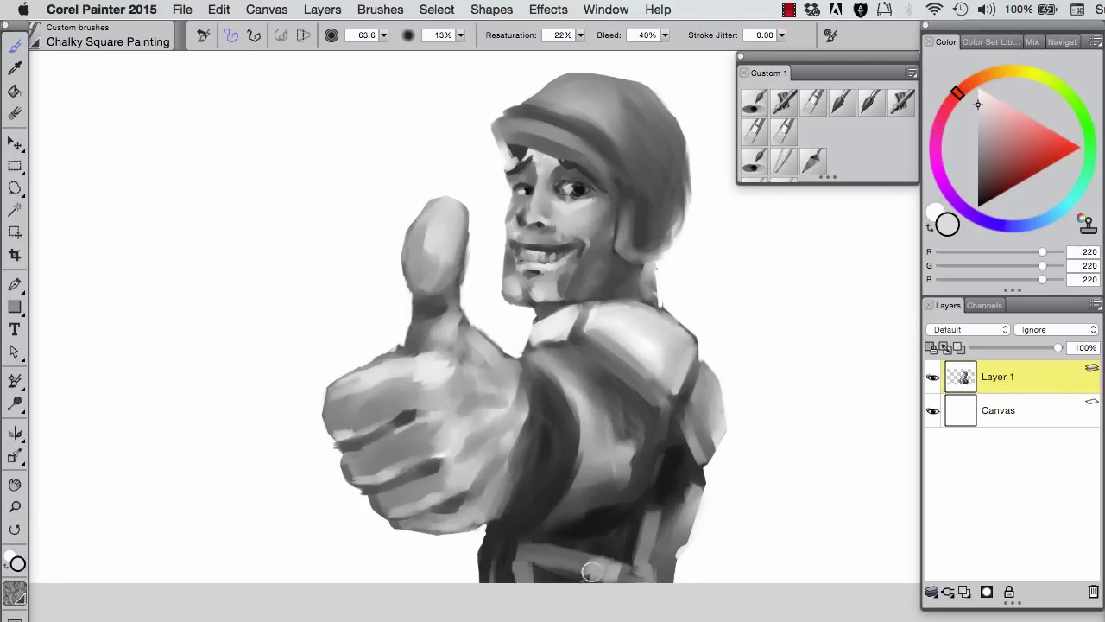
left_click(571, 545, "alt")
left_click(584, 560, "alt")
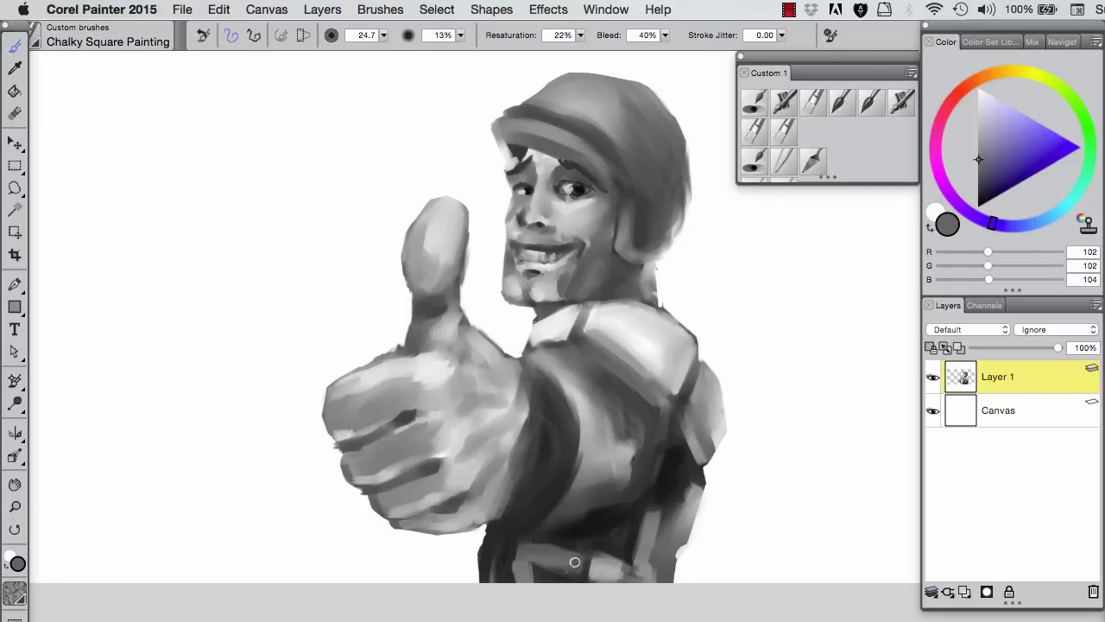
left_click(565, 320, "alt")
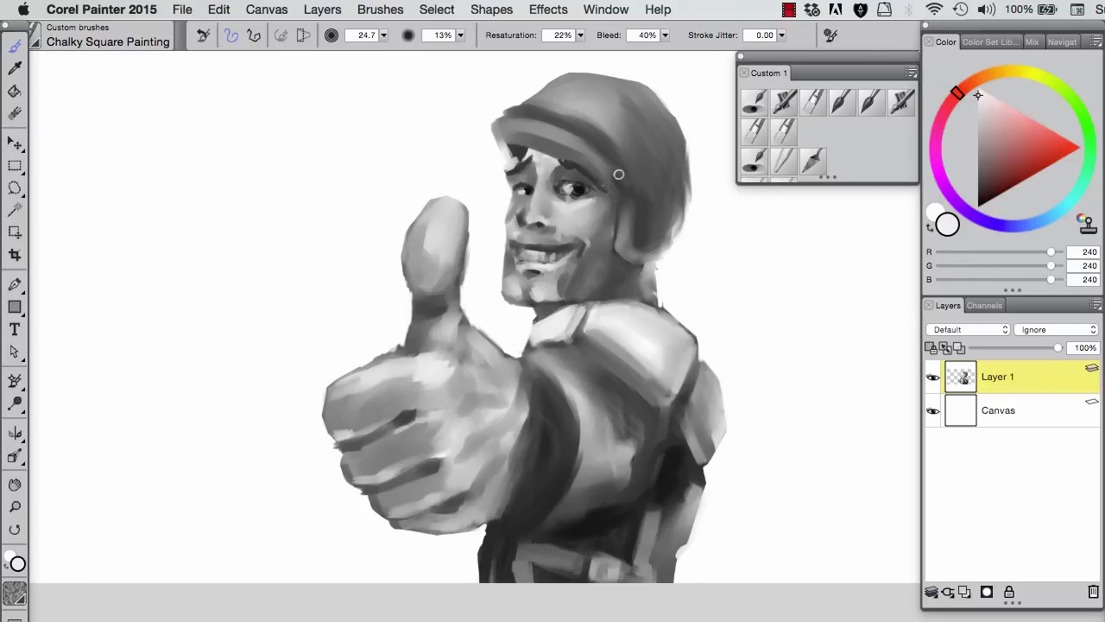
Step: Enlarge the brush and paint light reflections on the helmet's crown and along its back edge
left_click_drag(624, 143, 632, 155)
key("bracketright")
key("bracketright")
key("bracketright")
left_click_drag(616, 94, 632, 149)
mouse_move(685, 164)
left_mouse_down()
mouse_move(679, 213)
mouse_move(661, 231)
left_mouse_up()
Step: Darken the helmet's side and ear guard with a sampled near-black, and clean up the back outline with the eraser
left_click(560, 383, "alt")
left_click_drag(649, 188, 609, 276)
key("n")
left_click_drag(687, 168, 677, 238)
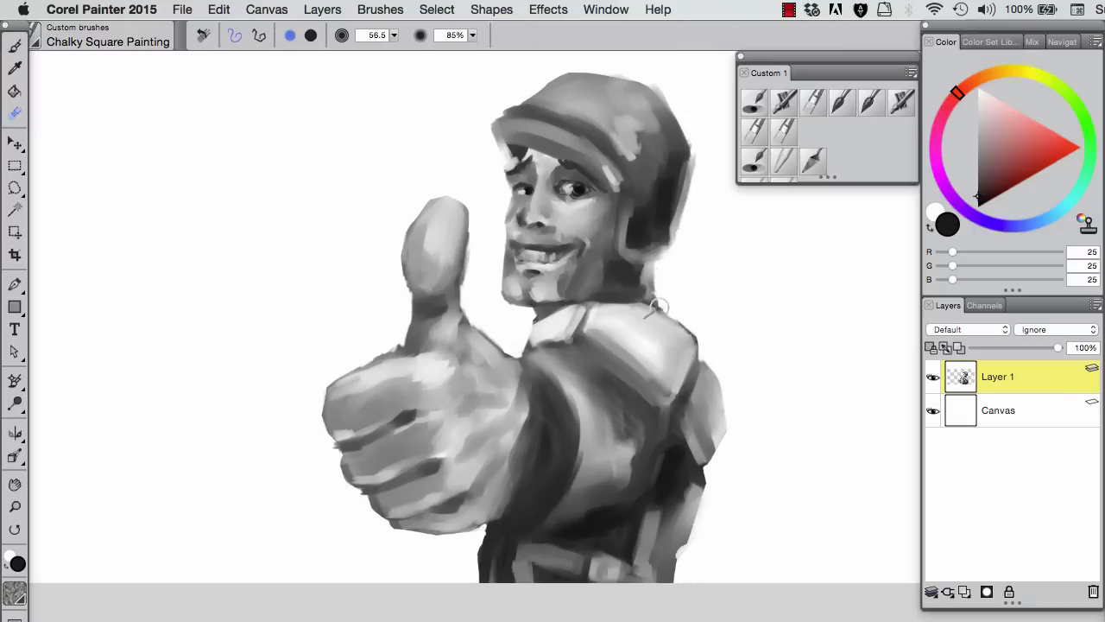
Step: Repaint the sleeve opening, upper-arm folds and shoulder pad bands with sampled greys at brush size 70.1
key("b")
left_click_drag(523, 402, 521, 491)
left_click(570, 406, "alt")
mouse_move(570, 399)
left_mouse_down()
mouse_move(579, 470)
mouse_move(576, 462)
left_mouse_up()
left_click(558, 345, "alt")
left_click_drag(557, 345, 622, 384)
left_click(608, 363, "alt")
mouse_move(596, 350)
left_mouse_down()
mouse_move(638, 378)
mouse_move(588, 337)
mouse_move(669, 402)
left_mouse_up()
left_click_drag(613, 328, 690, 380)
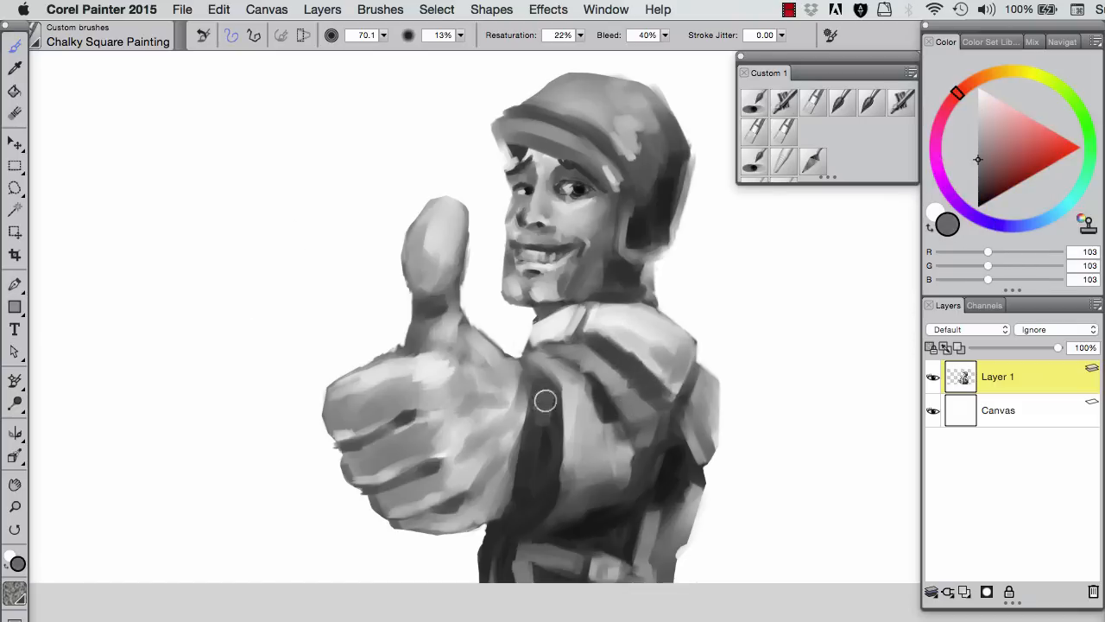
Step: Reduce the brush size for detail work and refine the tones around the eyes and under the helmet's brim
left_click(544, 367, "alt")
key("bracketleft")
key("bracketleft")
key("bracketleft")
key("bracketleft")
key("bracketleft")
scroll(512, 310, "up", 5)
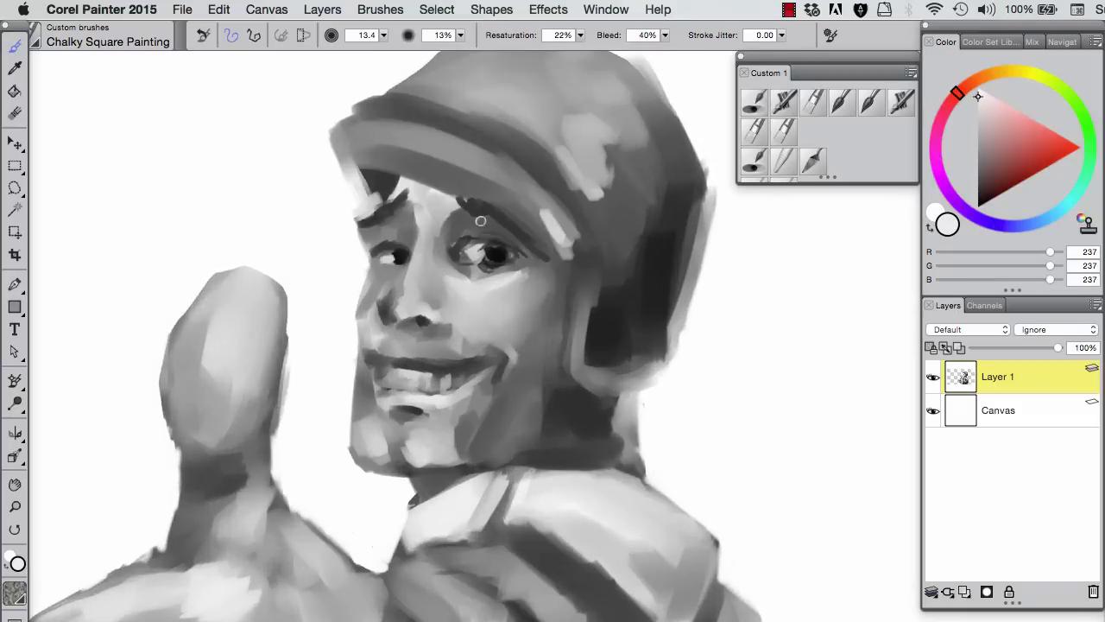
key("bracketleft")
key("bracketleft")
left_click(374, 276, "alt")
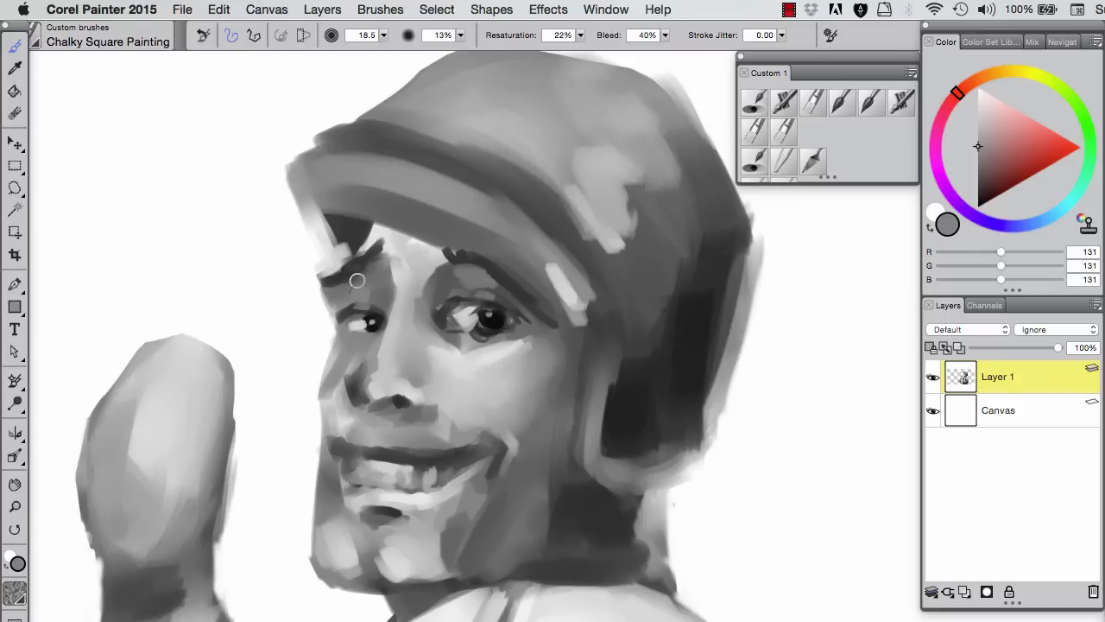
Step: Brighten the nose bridge and nostril rim at brush size 18.5, and darken the nostril and the area above the lip
left_click(324, 348, "alt")
left_click(361, 376, "alt")
left_click_drag(361, 376, 386, 333)
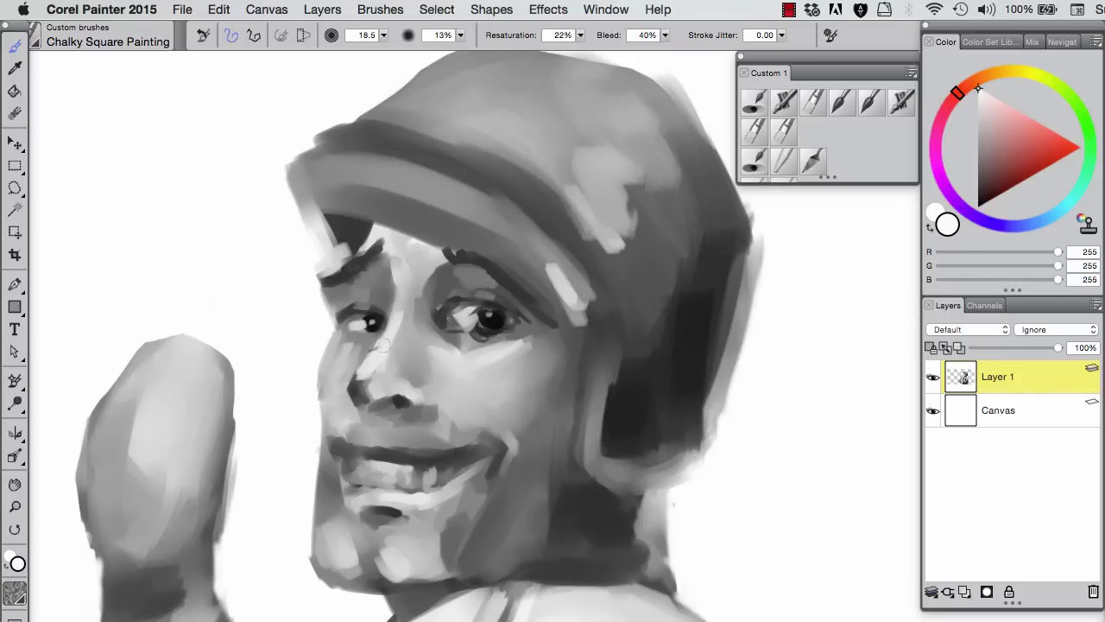
left_click(410, 441, "alt")
left_click(366, 418, "alt")
left_click_drag(366, 418, 371, 443)
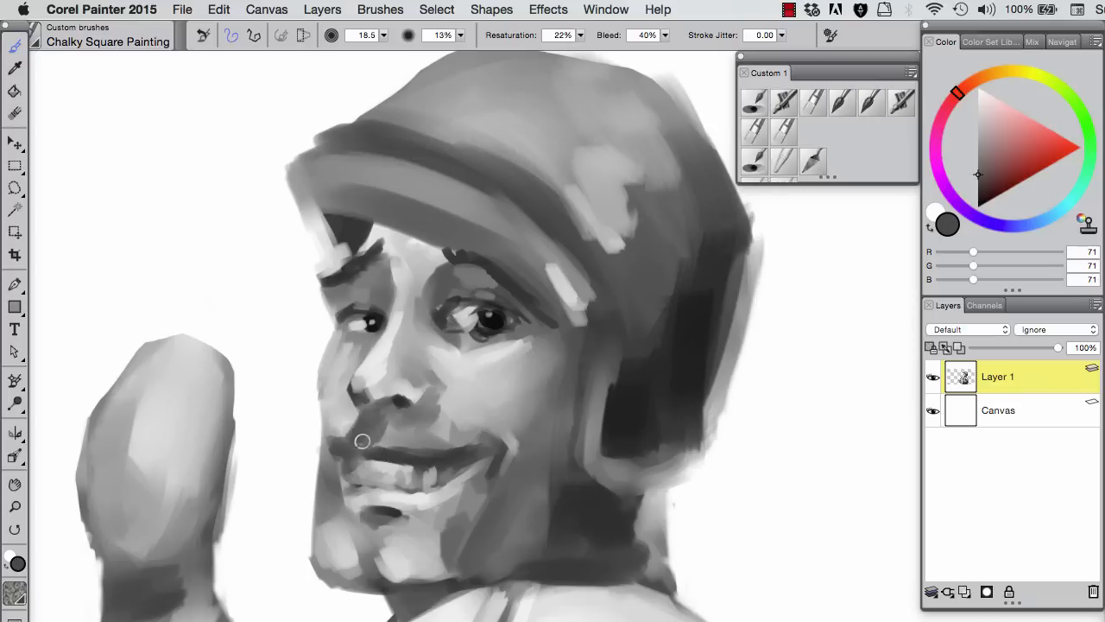
left_click(370, 317, "alt")
left_click_drag(385, 398, 411, 403)
left_click(374, 382, "alt")
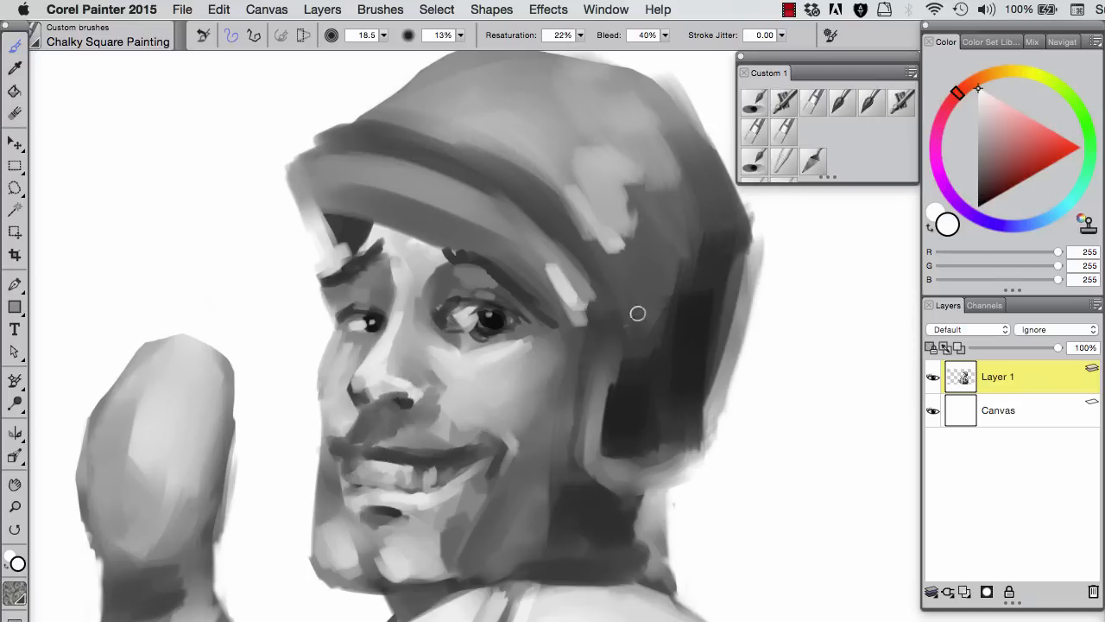
Step: Switch to the Basic Round tinting brush, reshape the chin and jaw, and darken the neck beneath them
left_click(753, 161)
left_click(386, 392, "alt")
left_click(756, 98)
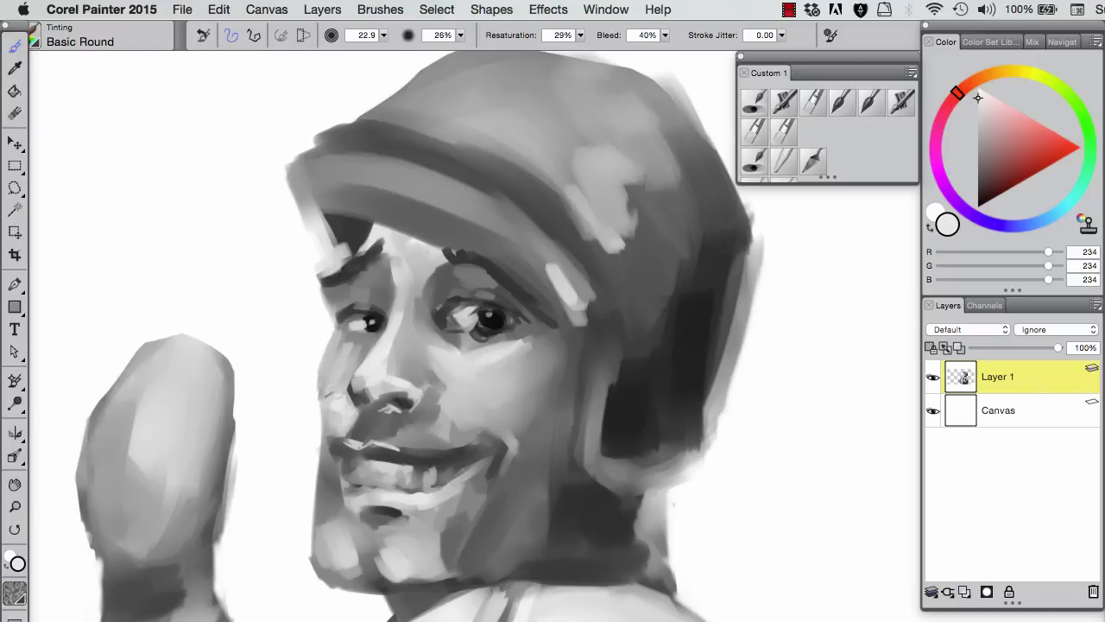
mouse_move(442, 600)
left_mouse_down()
mouse_move(370, 481)
mouse_move(354, 536)
left_mouse_up()
left_click(365, 592, "alt")
mouse_move(381, 612)
left_mouse_down()
mouse_move(415, 348)
mouse_move(420, 366)
mouse_move(402, 348)
left_mouse_up()
Step: Enlarge the Basic Round brush to 46.2 and repaint the far cheek and side of the nose with sampled tones
left_click(380, 342, "alt")
mouse_move(349, 311)
left_mouse_down()
mouse_move(375, 349)
mouse_move(400, 299)
left_mouse_up()
left_click(495, 265, "alt")
mouse_move(352, 260)
left_mouse_down()
mouse_move(345, 296)
mouse_move(353, 203)
mouse_move(409, 373)
left_mouse_up()
left_click(368, 184, "alt")
left_click(444, 285, "alt")
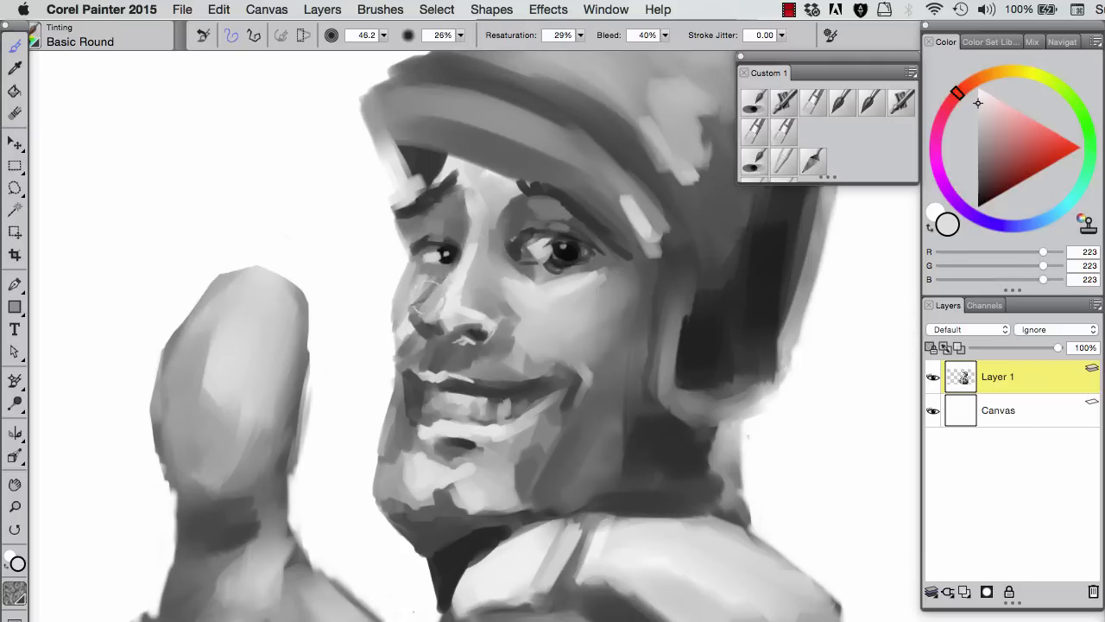
Step: Use the Blender brush at size 56.6 to smooth the nose, cheek, smile line and chin
key("1")
key("2")
left_click(467, 298, "alt")
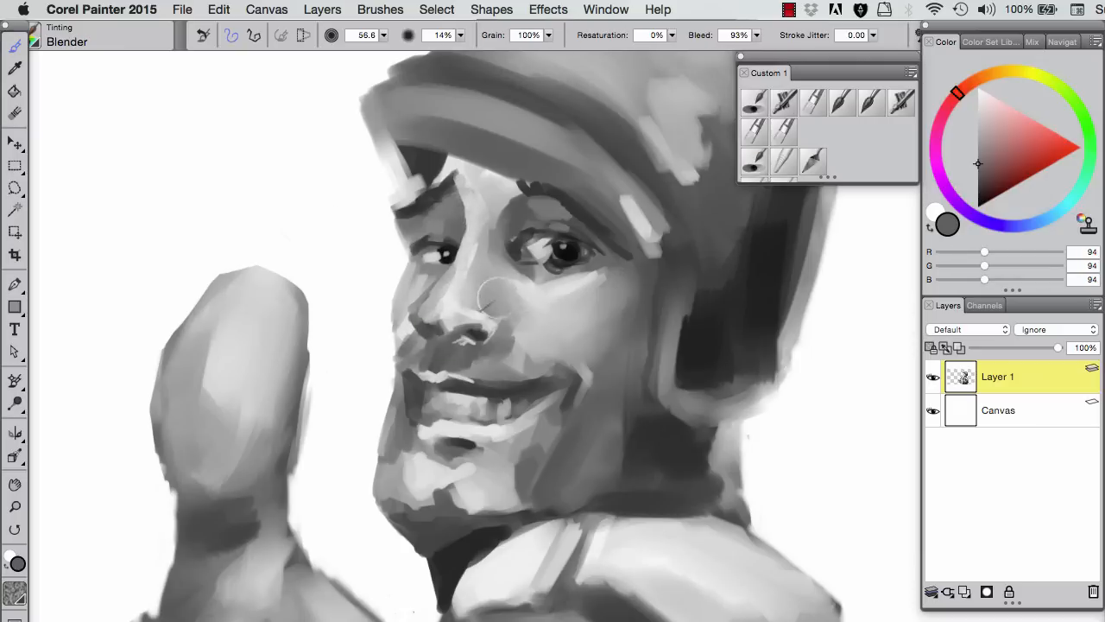
left_click_drag(462, 448, 434, 538)
left_click(375, 267, "alt")
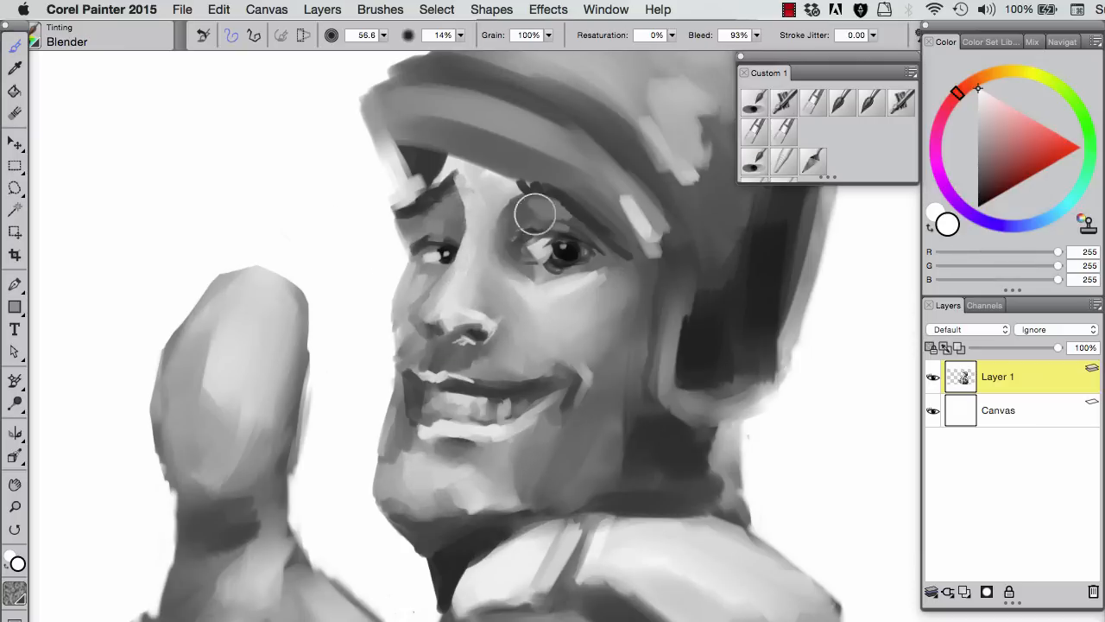
left_click_drag(502, 438, 582, 365)
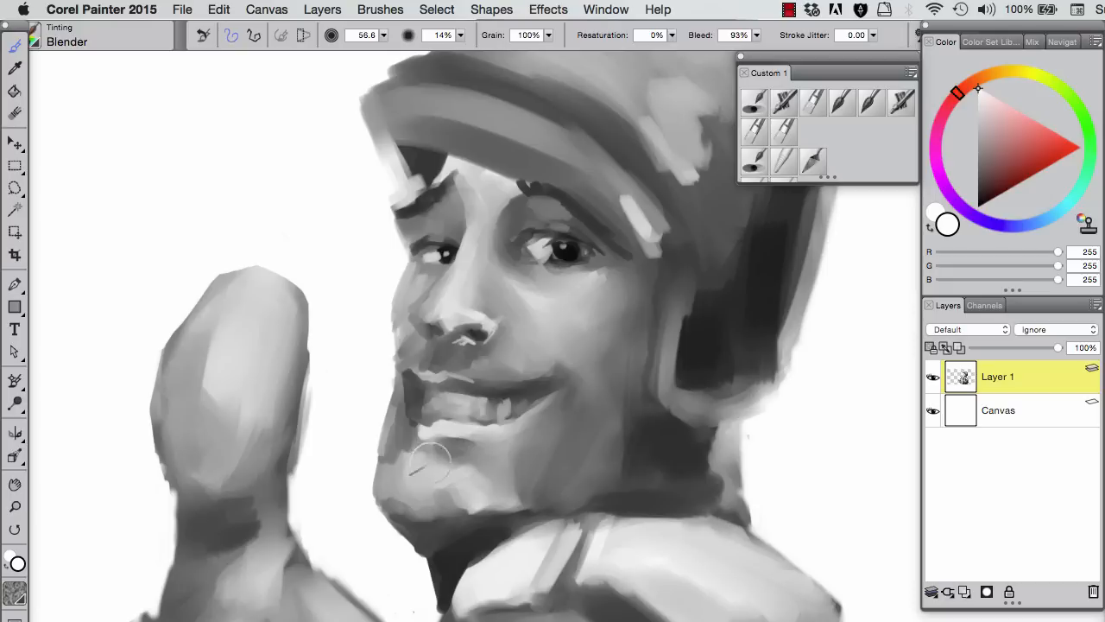
Step: Redefine the nostril, nose wing and nose tip with the Basic Round brush at size 16.4, sampling dark and light greys
key("3")
left_click(458, 331, "alt")
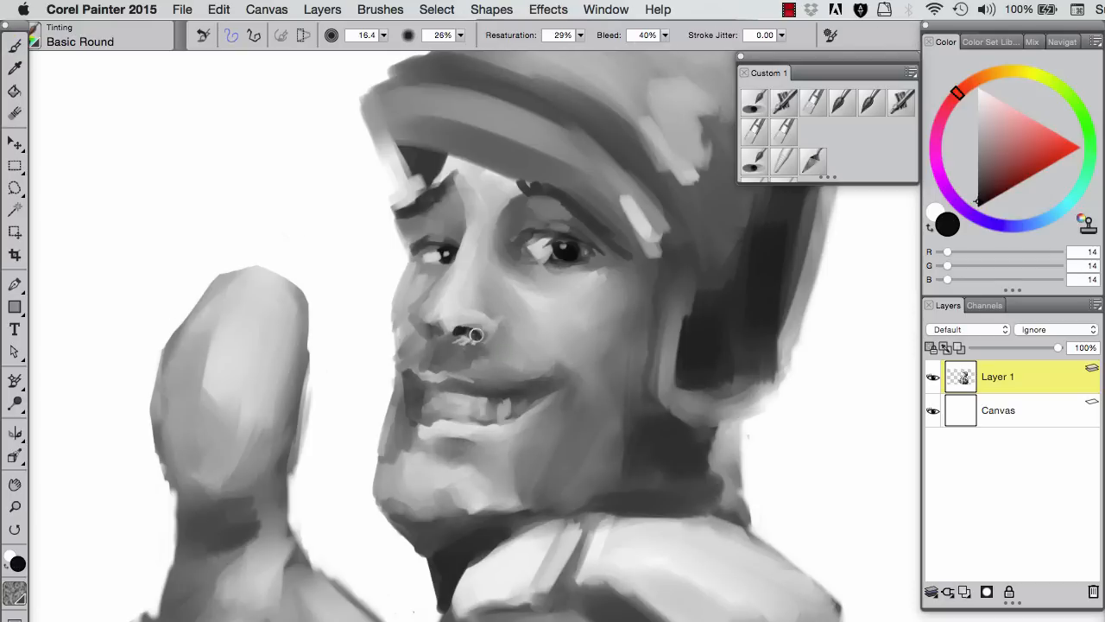
left_click(436, 240, "alt")
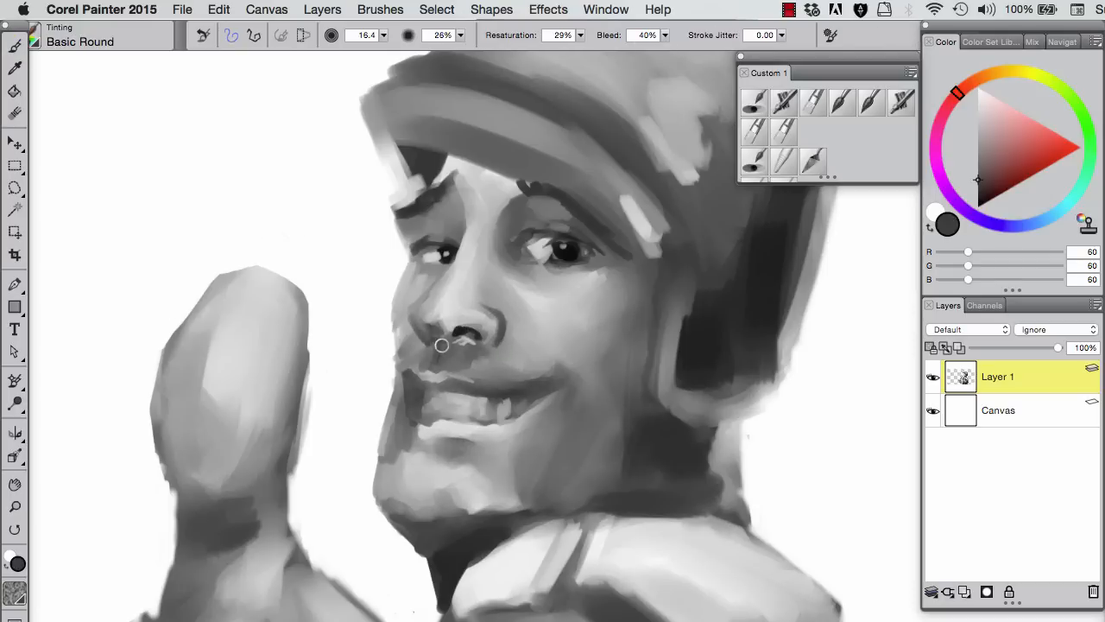
left_click(433, 304, "alt")
left_click(433, 322, "alt")
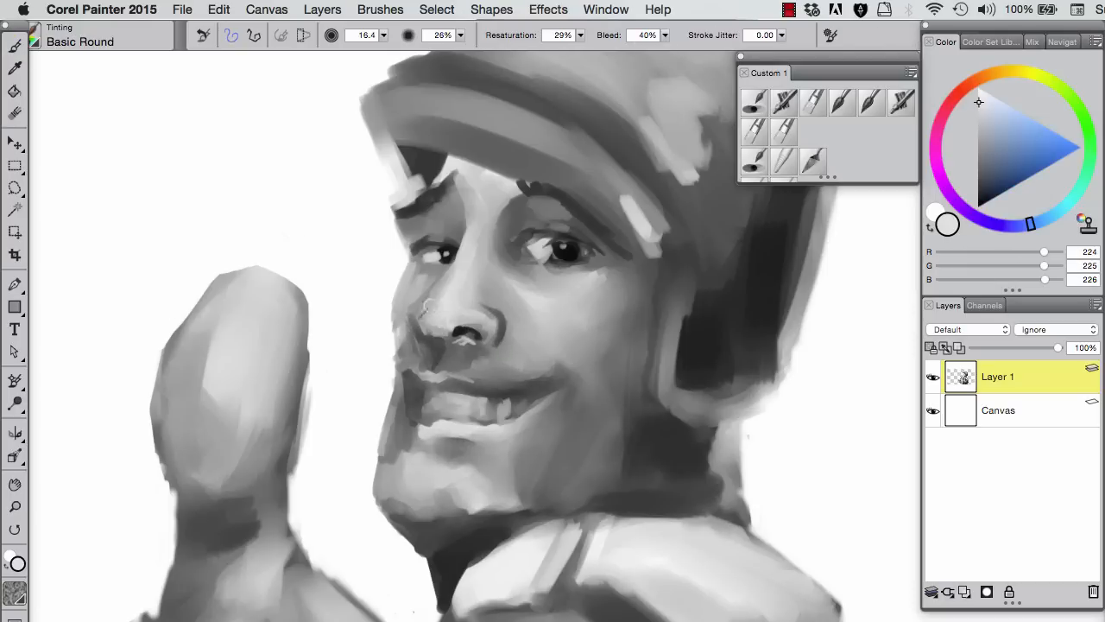
Step: Soften the highlight on the nose tip, deepen the shadow below it, and lighten the far cheek beside the upper lip
left_click(434, 327, "alt")
key("1")
key("2")
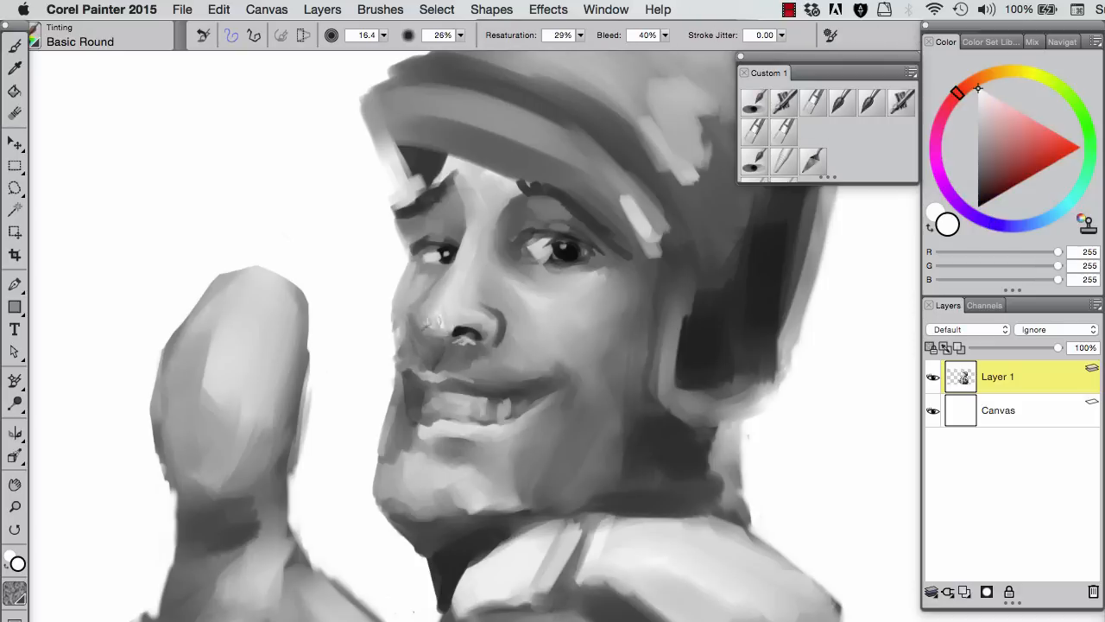
key("1")
left_click(754, 105)
left_click(427, 343, "alt")
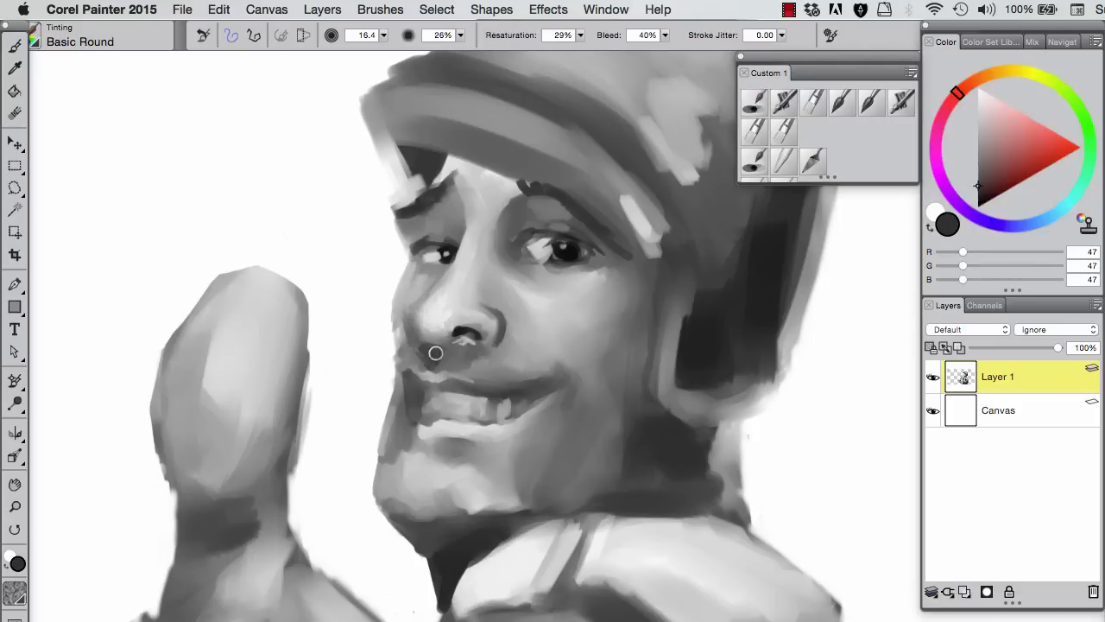
left_click(408, 341, "alt")
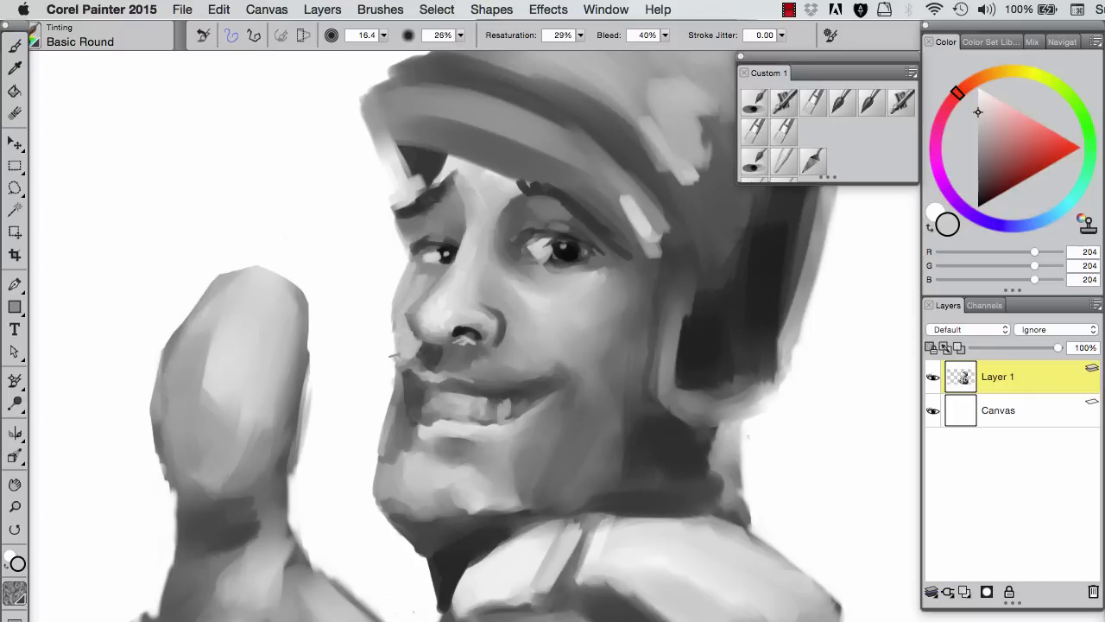
Step: Paint bright highlights on the near cheek below the eye with Basic Round and smooth them with the Blender brush
left_click(395, 263, "alt")
mouse_move(518, 306)
left_mouse_down()
mouse_move(579, 284)
mouse_move(552, 325)
mouse_move(488, 342)
left_mouse_up()
left_click(814, 103)
mouse_move(578, 305)
left_mouse_down()
mouse_move(592, 325)
mouse_move(546, 328)
mouse_move(603, 295)
left_mouse_up()
left_click(755, 161)
left_click(754, 102)
left_click_drag(510, 278, 610, 285)
left_click_drag(530, 320, 609, 376)
left_click(755, 160)
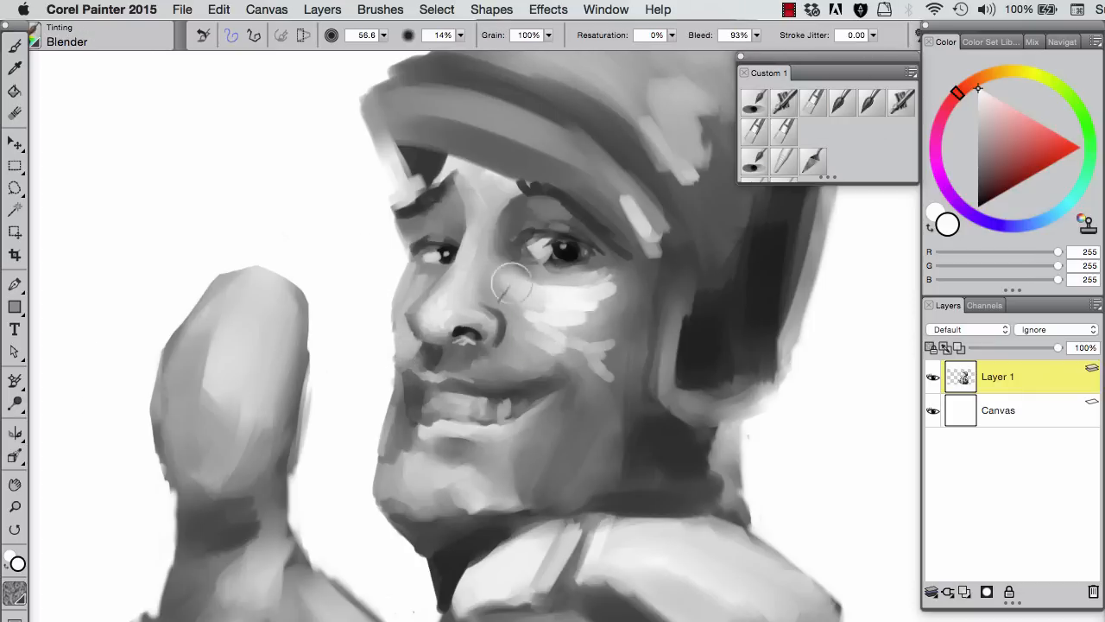
left_click_drag(543, 281, 616, 345)
Step: Add light strokes from the smile crease down to the jaw with Basic Round and blend them into the cheek
left_click(755, 102)
left_click(581, 302, "alt")
left_click_drag(594, 385, 576, 425)
left_click_drag(592, 444, 573, 492)
left_click(755, 160)
left_click_drag(604, 371, 606, 412)
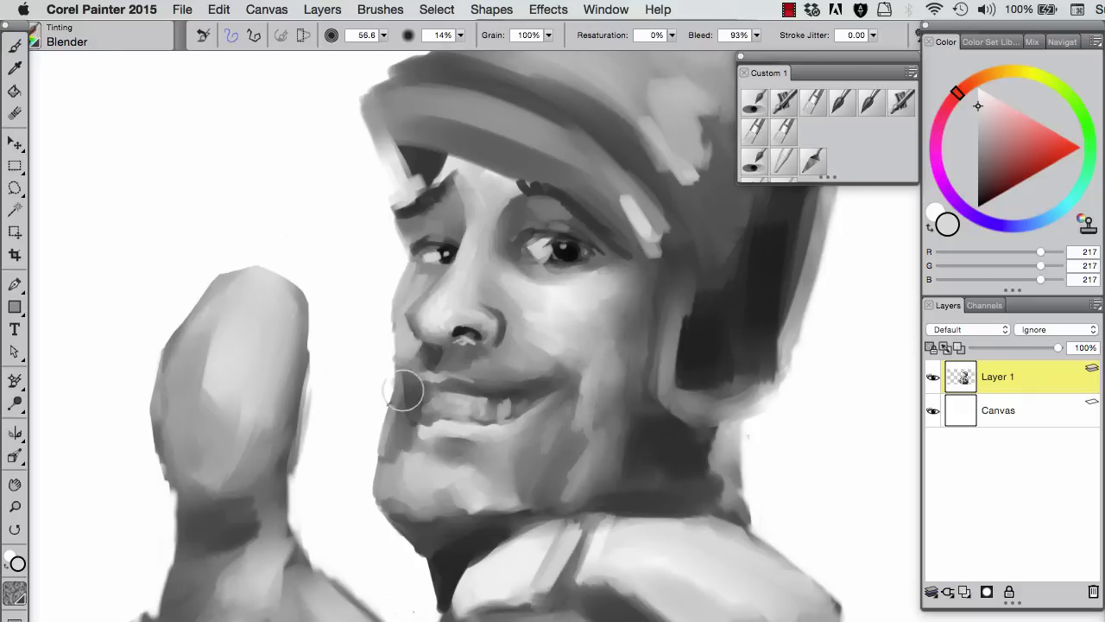
Step: Define the chin's dark edge, the lip corners and the gaps between the teeth with Basic Round at size 15.0
left_click(396, 491, "alt")
left_click_drag(396, 491, 418, 524)
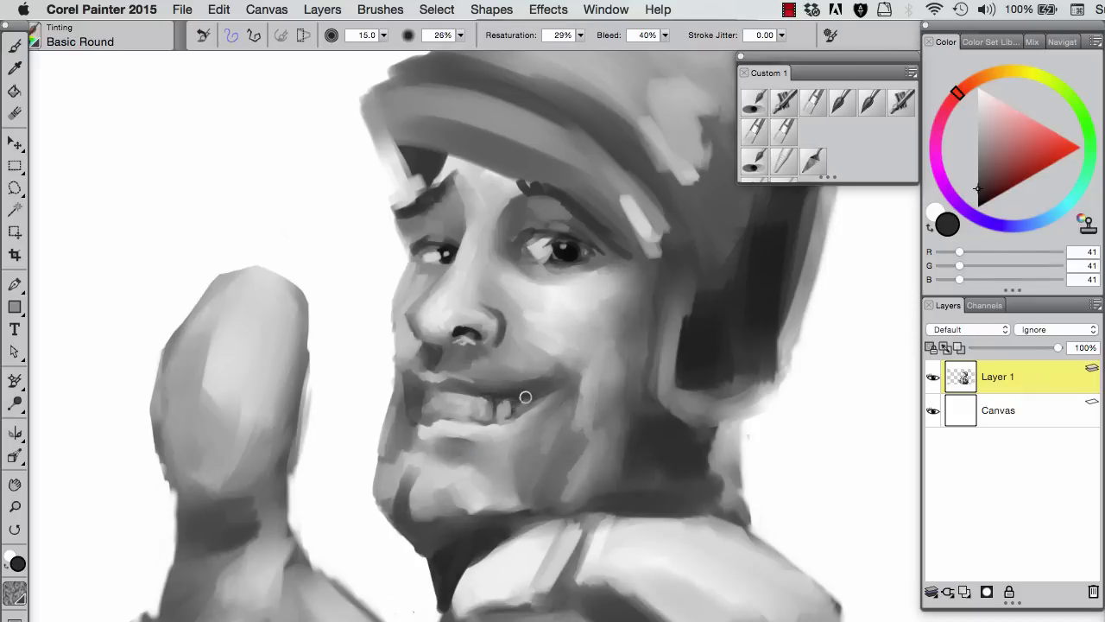
left_click(576, 374, "alt")
left_click(414, 388, "alt")
left_click(429, 456, "alt")
Step: Highlight the front edge of the ear guard and paint a dark helmet lining around the forehead and cheek
left_click_drag(673, 294, 496, 311)
left_click(483, 328, "alt")
left_click_drag(489, 427, 495, 312)
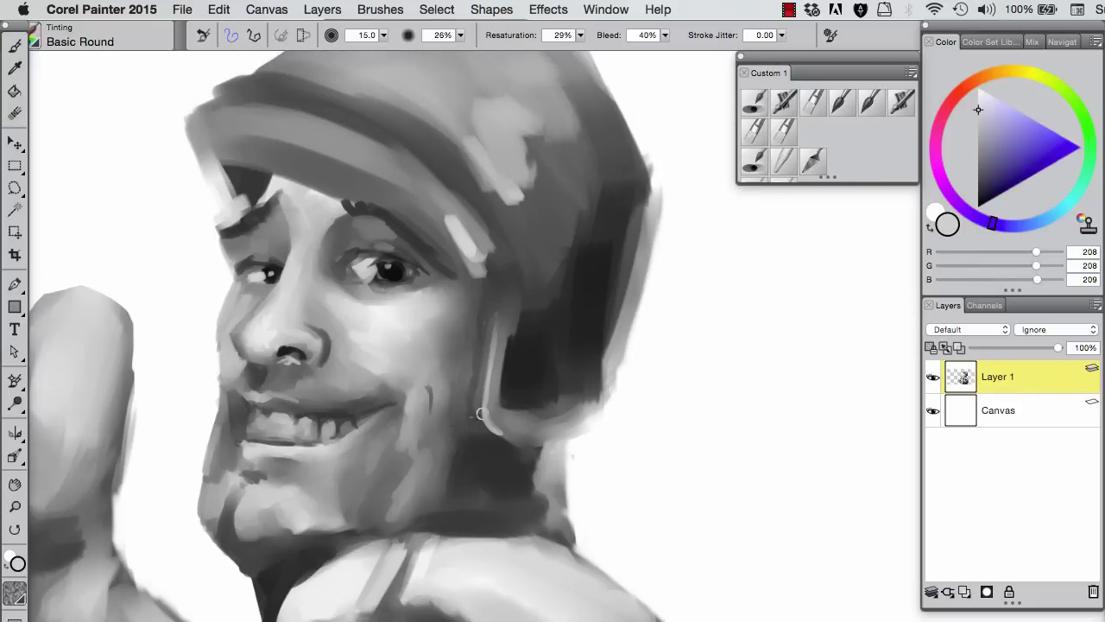
left_click(345, 203, "alt")
mouse_move(233, 164)
left_mouse_down()
mouse_move(484, 274)
mouse_move(478, 362)
mouse_move(518, 458)
left_mouse_up()
Step: Shade the forehead and face edge beneath the helmet in black on a new Overlay layer, using Chalky Square Painting at size 91.7
key("]")
key("]")
key("]")
key("]")
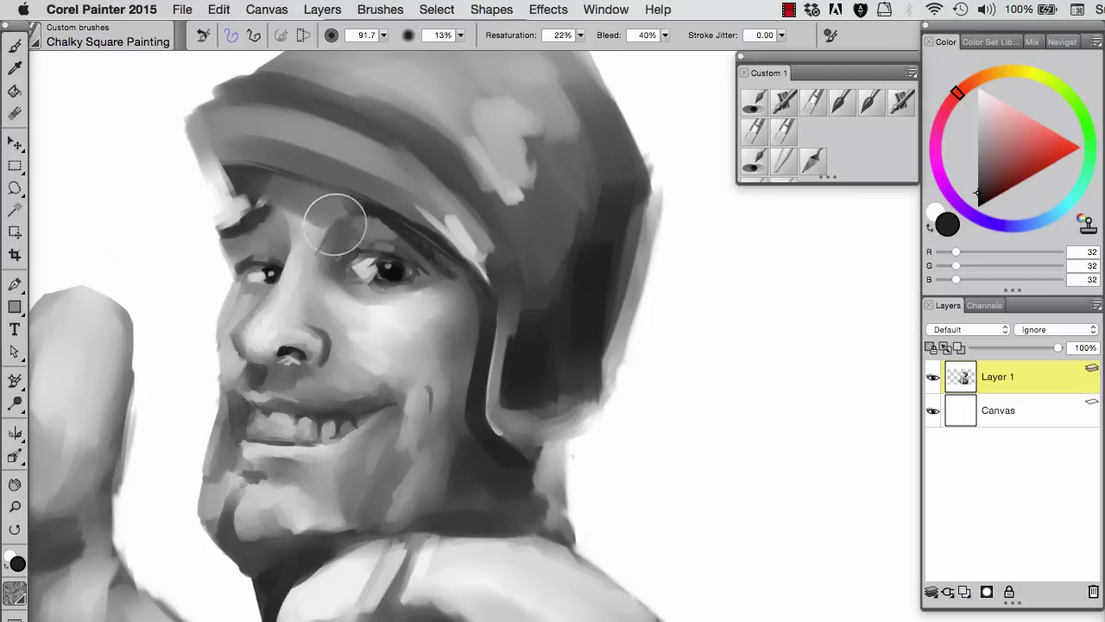
key("super+shift+n")
left_click(390, 272, "alt")
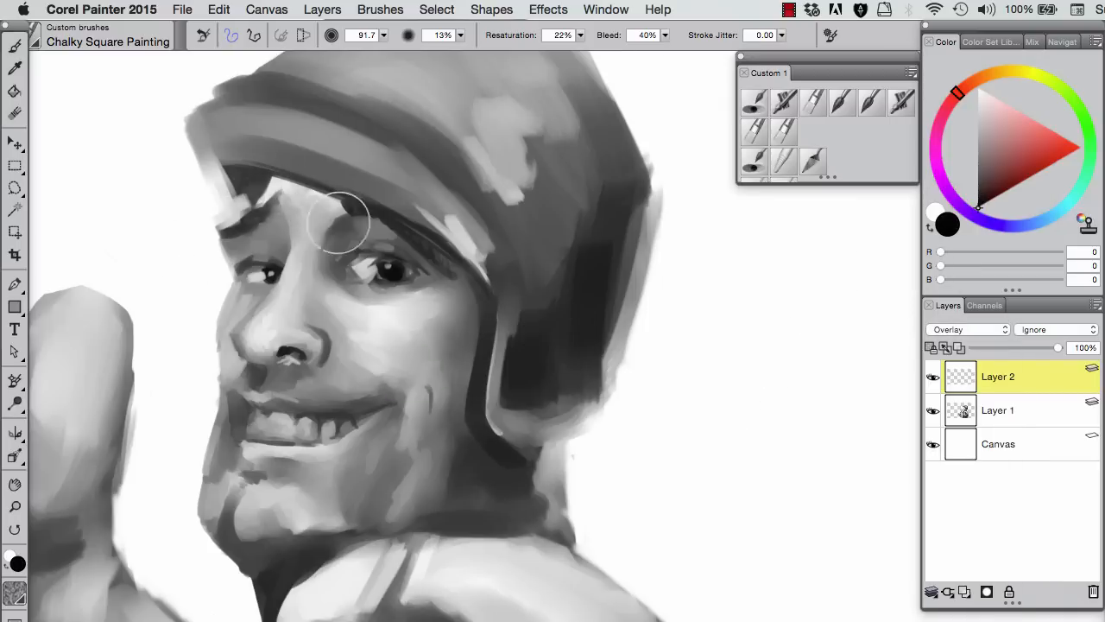
left_click_drag(250, 186, 470, 259)
left_click_drag(471, 259, 464, 455)
left_click_drag(431, 293, 518, 501)
Step: Change the shadow layer's composite method, lower its opacity, and make Layer 1 active again
left_click(968, 329)
left_click(968, 397)
left_click_drag(1058, 347, 996, 347)
key("b")
left_click(997, 410)
Step: Reduce the brush size and paint light edges along the underside and front of the helmet's brim on Layer 1
key("[")
key("[")
key("[")
key("[")
key("[")
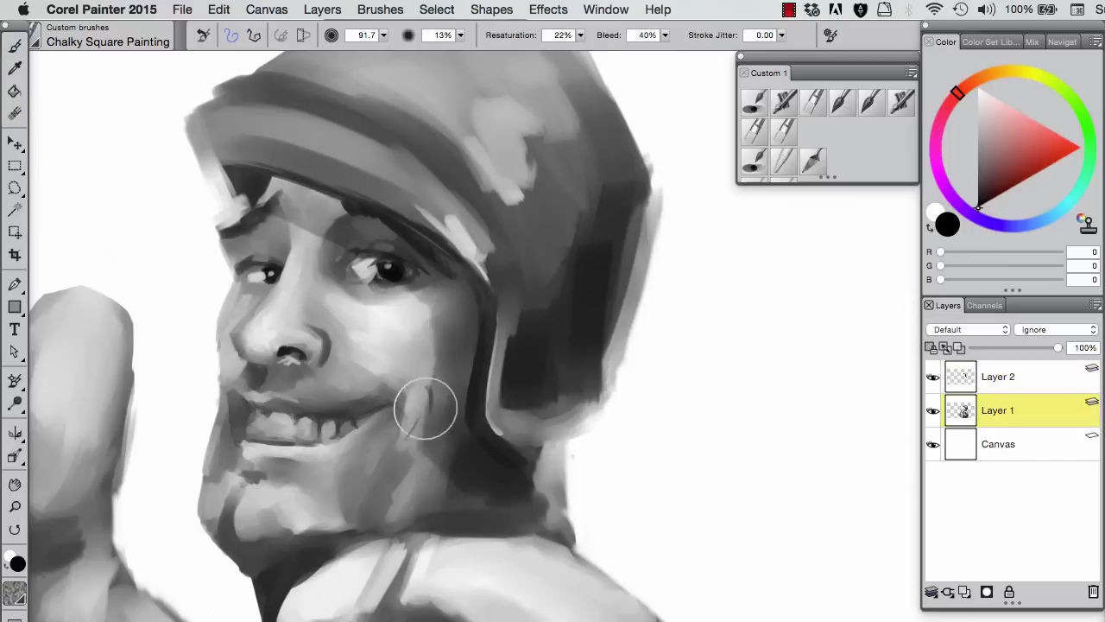
left_click_drag(365, 424, 445, 518)
left_click(339, 343, "alt")
left_click(284, 247, "alt")
left_click_drag(293, 250, 483, 293)
left_click(199, 250, "alt")
left_click_drag(261, 226, 298, 302)
Step: Sharpen the raised far eyebrow with a smaller brush and paint a dark band across the side of the helmet
key("[")
key("[")
key("[")
key("[")
key("[")
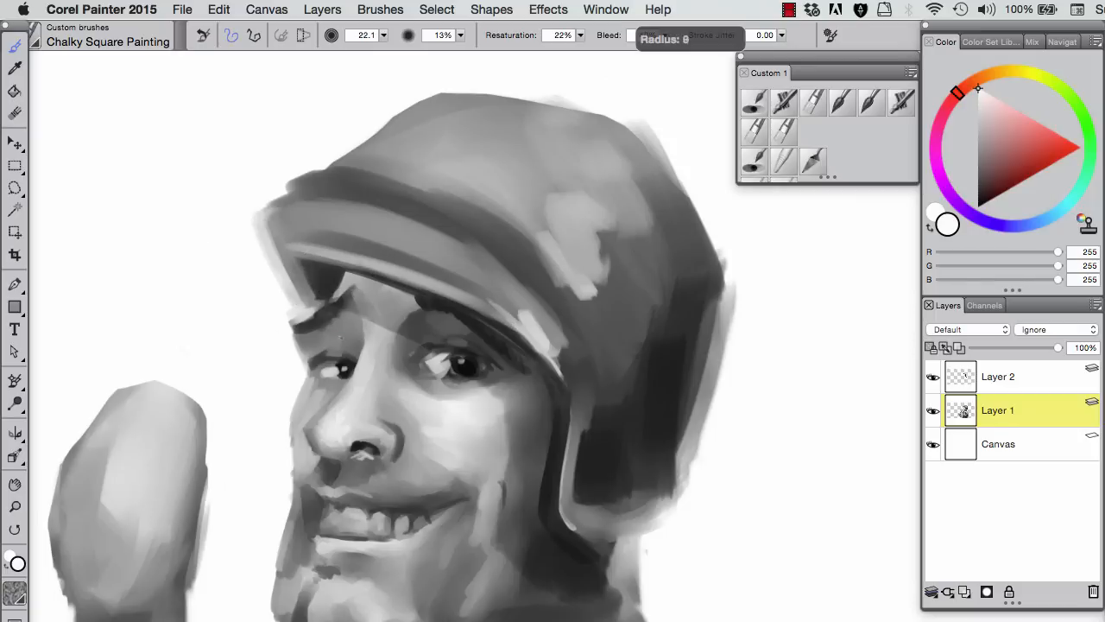
left_click(342, 295, "alt")
mouse_move(499, 256)
left_mouse_down()
mouse_move(572, 316)
mouse_move(604, 365)
mouse_move(595, 358)
left_mouse_up()
Step: Enlarge the brush to 43.8 and soften the light patches on the helmet's crown with a sampled grey
key("]")
key("]")
key("]")
key("]")
key("]")
key("]")
left_click(596, 233, "alt")
left_click_drag(595, 233, 599, 194)
Step: Extend the dark helmet band down to the ear guard and shape the guard's curved inner detail with sampled tones
scroll(595, 197, "down", 5)
scroll(596, 197, "right", 2)
left_click_drag(552, 305, 587, 322)
left_click(571, 302, "alt")
mouse_move(561, 285)
left_mouse_down()
mouse_move(576, 326)
mouse_move(578, 411)
mouse_move(617, 346)
mouse_move(617, 302)
mouse_move(643, 332)
left_mouse_up()
left_click(552, 406, "alt")
left_click(579, 411, "alt")
Step: Darken the front end of the helmet band above the brim
scroll(643, 332, "up", 5)
scroll(643, 333, "left", 2)
mouse_move(338, 203)
left_mouse_down()
mouse_move(313, 191)
mouse_move(394, 195)
left_mouse_up()
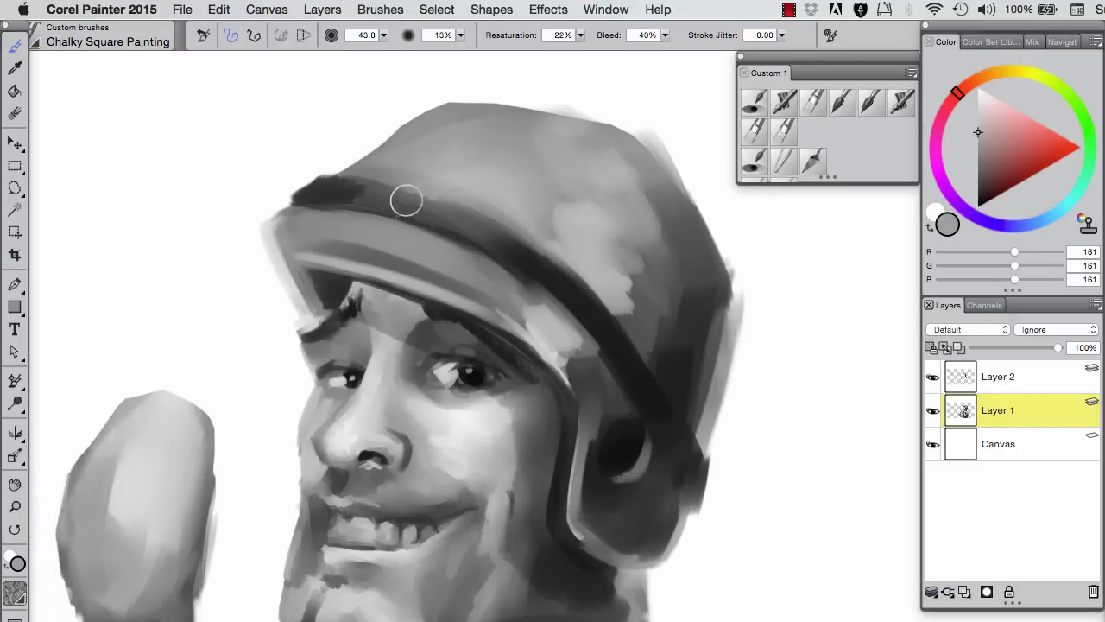
Step: Switch to the Real Dry Flat acrylic brush, enlarge it to 150.9, and brighten the thumb and top of the fist with white
scroll(395, 195, "down", 5)
scroll(389, 282, "down", 2)
left_click(388, 282, "alt")
key("ctrl+1")
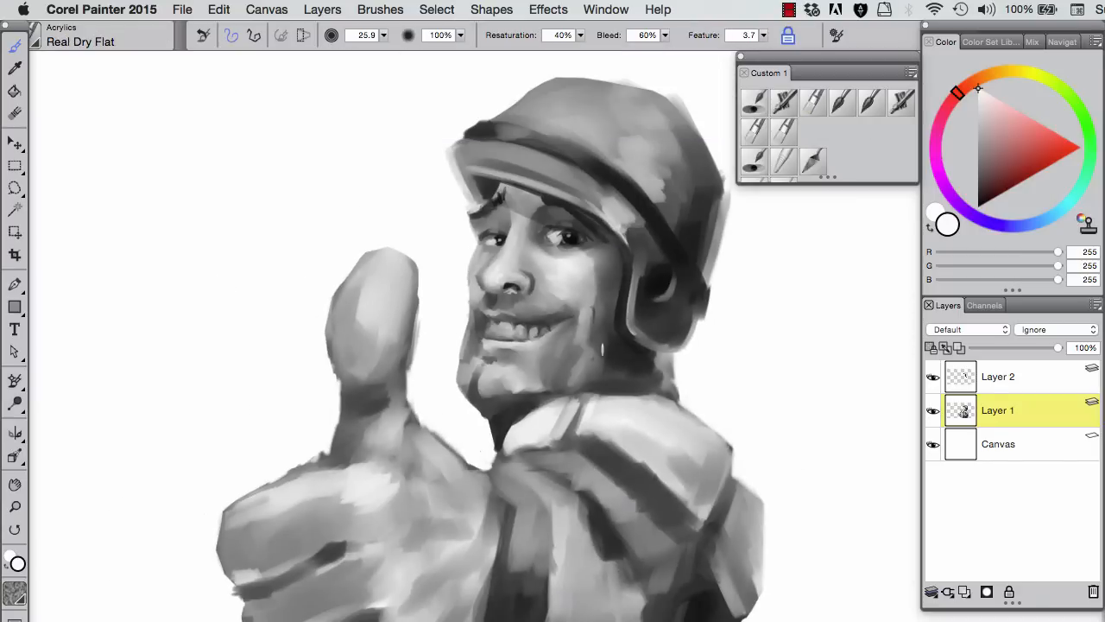
scroll(409, 345, "down", 4)
scroll(409, 345, "left", 2)
left_click_drag(428, 246, 342, 233)
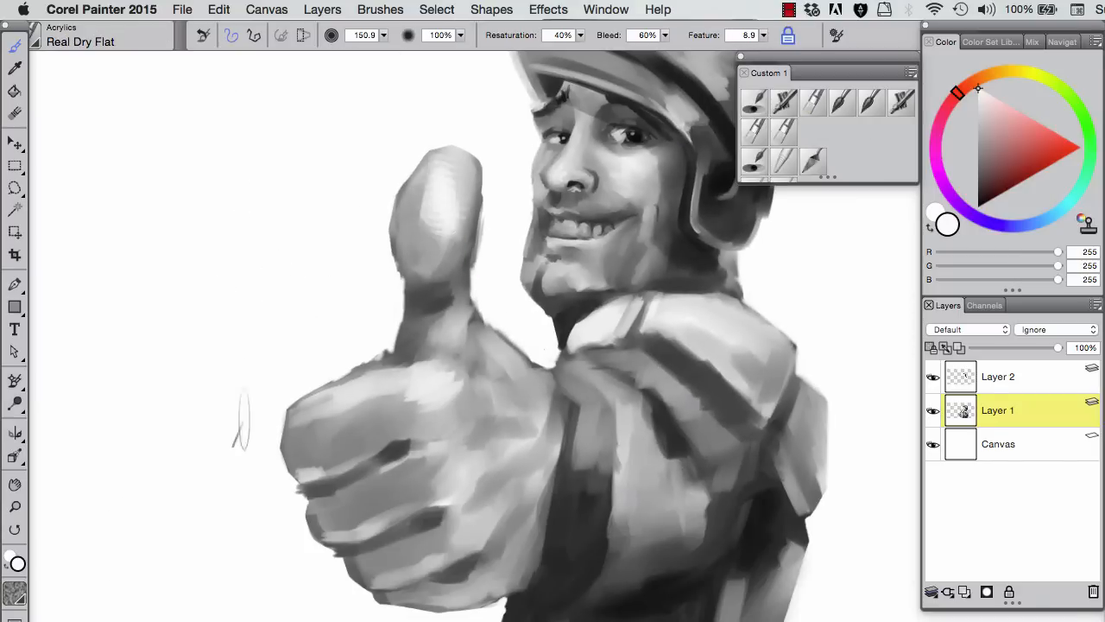
Step: Resize the Real Dry Flat brush to 129.7 and soften the white highlight toward the tip of the thumb
scroll(212, 256, "up", 3)
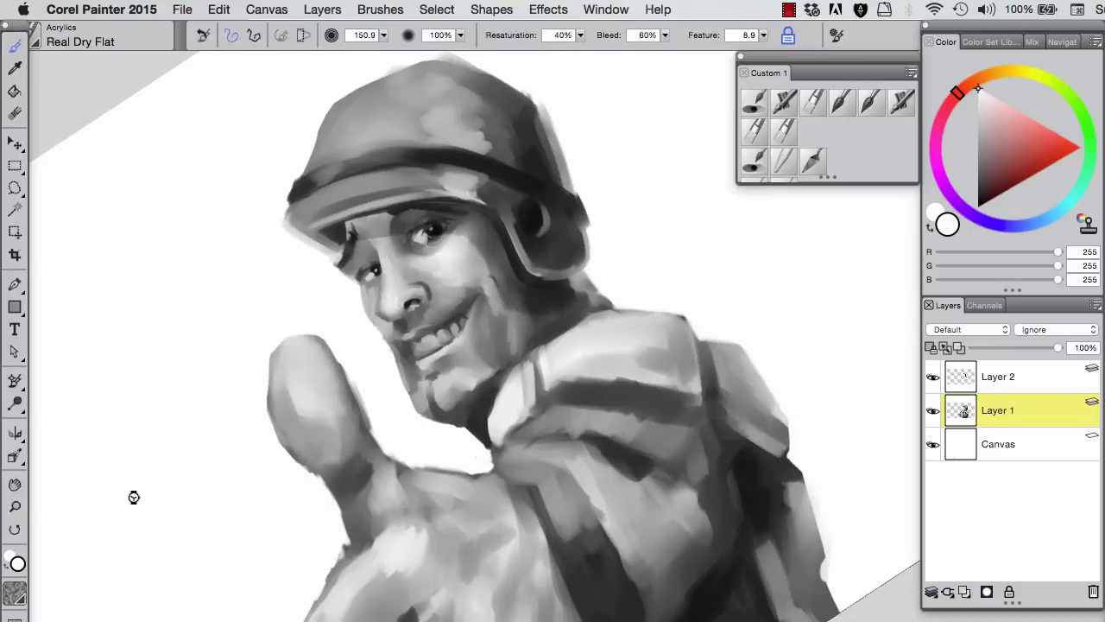
left_click_drag(360, 407, 380, 407)
key("super+z")
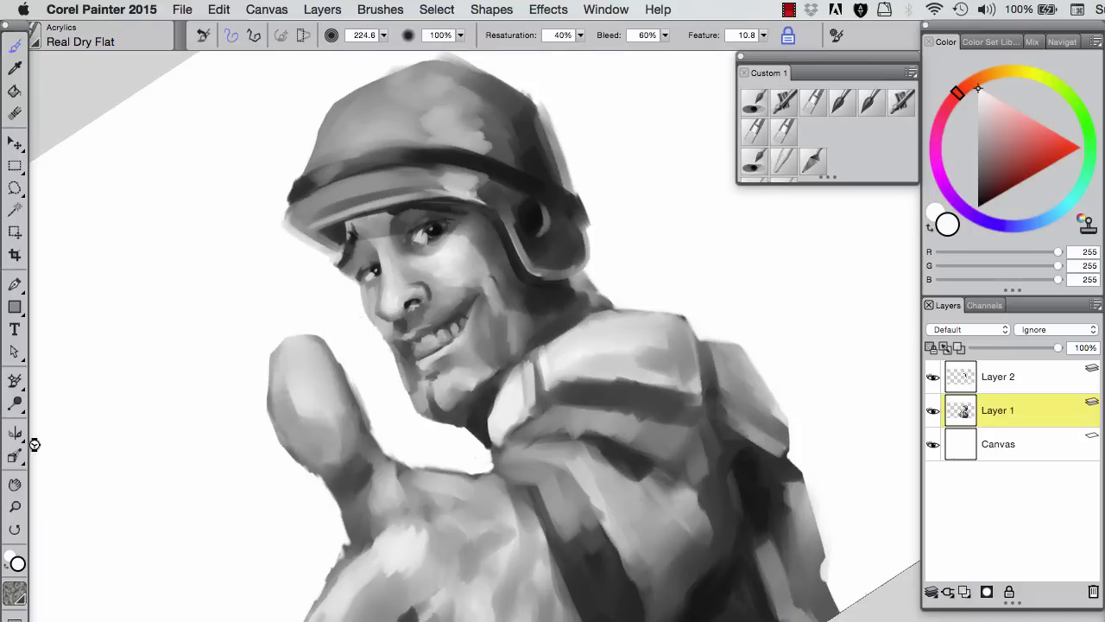
mouse_move(74, 510)
left_mouse_down()
mouse_move(352, 459)
mouse_move(82, 469)
left_mouse_up()
key("shift+x")
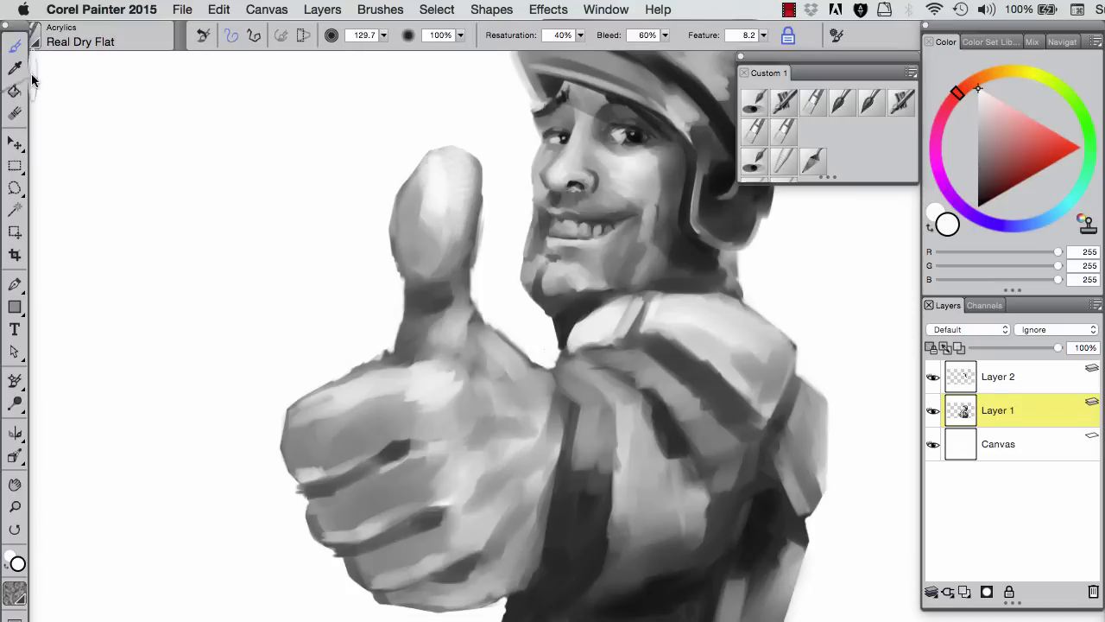
Step: Trim the dark shape below the chin along the front of the neck with the eraser at size 56.5
left_click(754, 130)
key("shift+x")
mouse_move(578, 354)
left_mouse_down()
mouse_move(388, 362)
mouse_move(562, 437)
mouse_move(455, 315)
left_mouse_up()
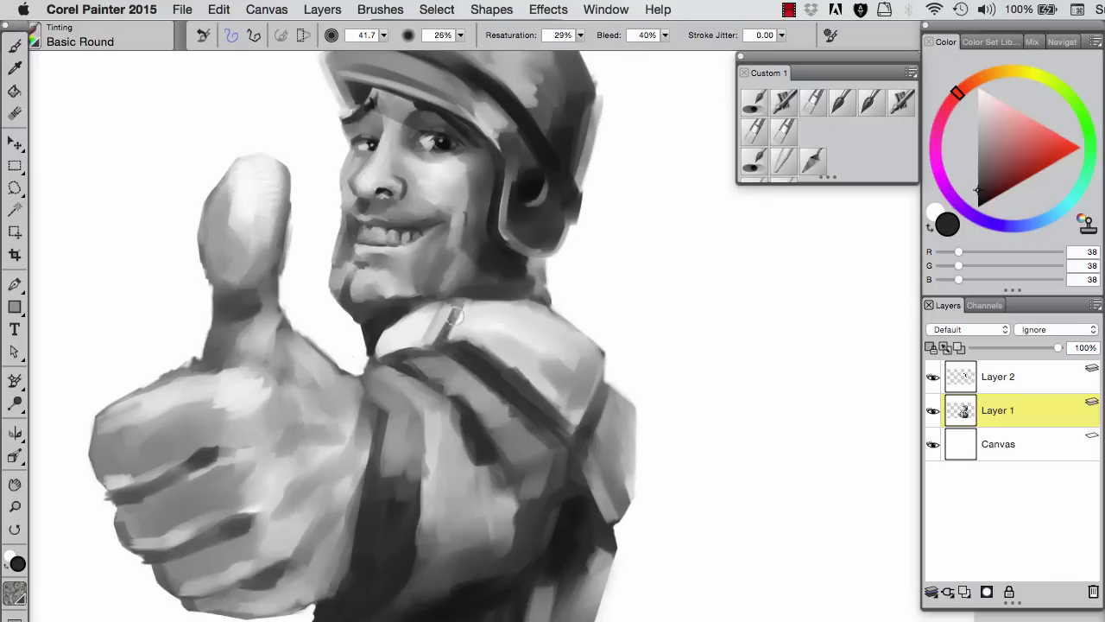
key("ctrl+b")
left_click(367, 330, "alt")
key("n")
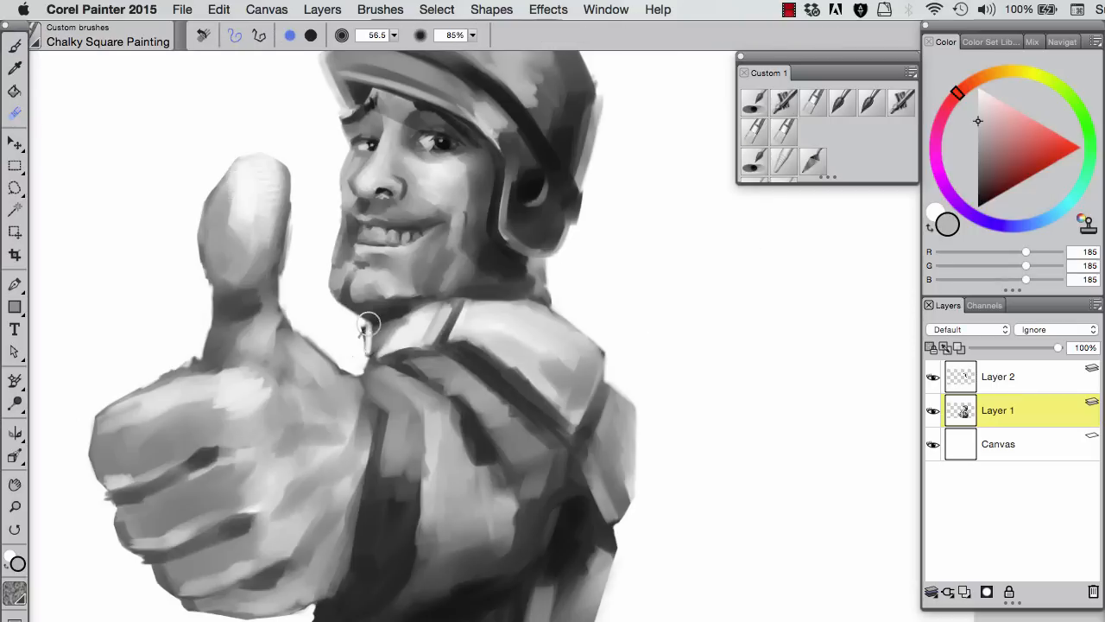
Step: Paint a curved grey band along the top of the shoulder with the Chalky Square Painting brush and sampled dark tones
key("b")
left_click(396, 328, "alt")
left_click_drag(397, 312, 583, 358)
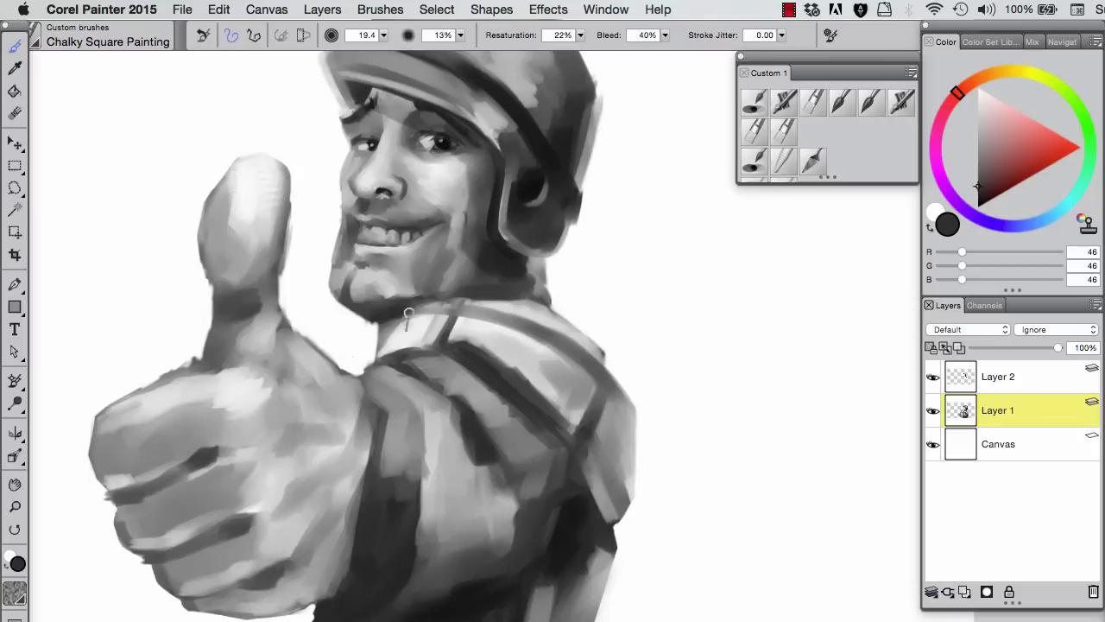
left_click_drag(440, 312, 525, 328)
left_click(978, 208)
left_click_drag(615, 380, 481, 310)
left_click(596, 362, "alt")
left_click_drag(595, 363, 624, 388)
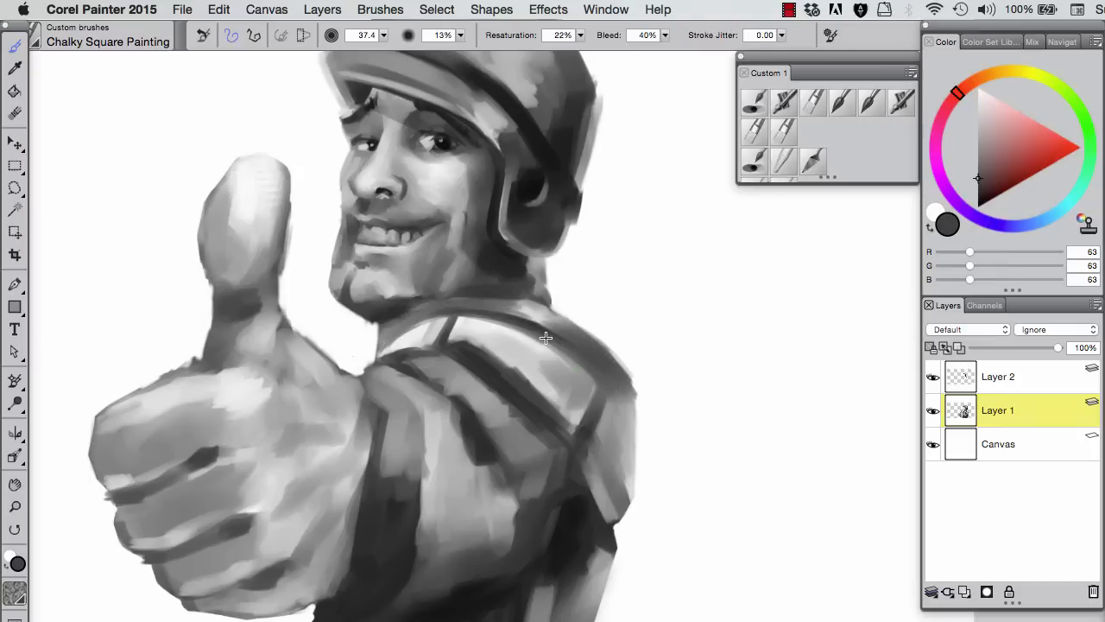
Step: Shrink the brush to 13.7 and add thin white highlights along the shoulder band
key("bracketleft")
left_click(418, 317, "alt")
key("bracketleft")
key("bracketleft")
key("bracketleft")
key("bracketleft")
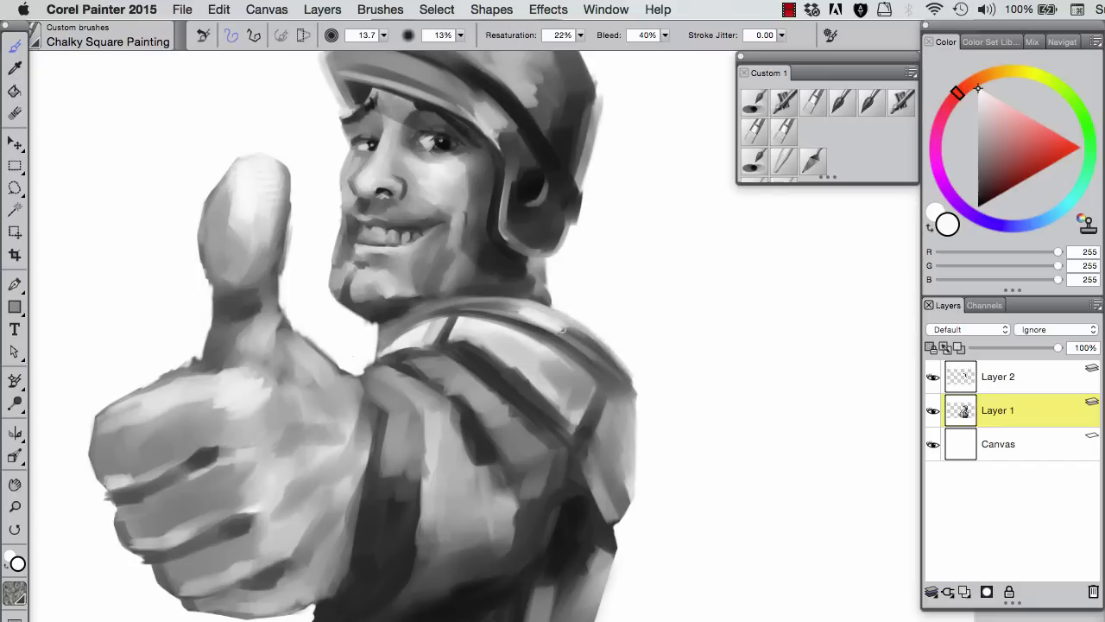
Step: Smooth the shoulder band's tones and highlights with the Blender brush
key("F2")
left_click_drag(465, 335, 579, 397)
key("bracketleft")
key("bracketleft")
key("bracketleft")
key("bracketleft")
key("bracketleft")
key("bracketleft")
Step: Darken the seam under the shoulder band and its rear end with the Basic Round brush and sampled tones
left_click(528, 179, "alt")
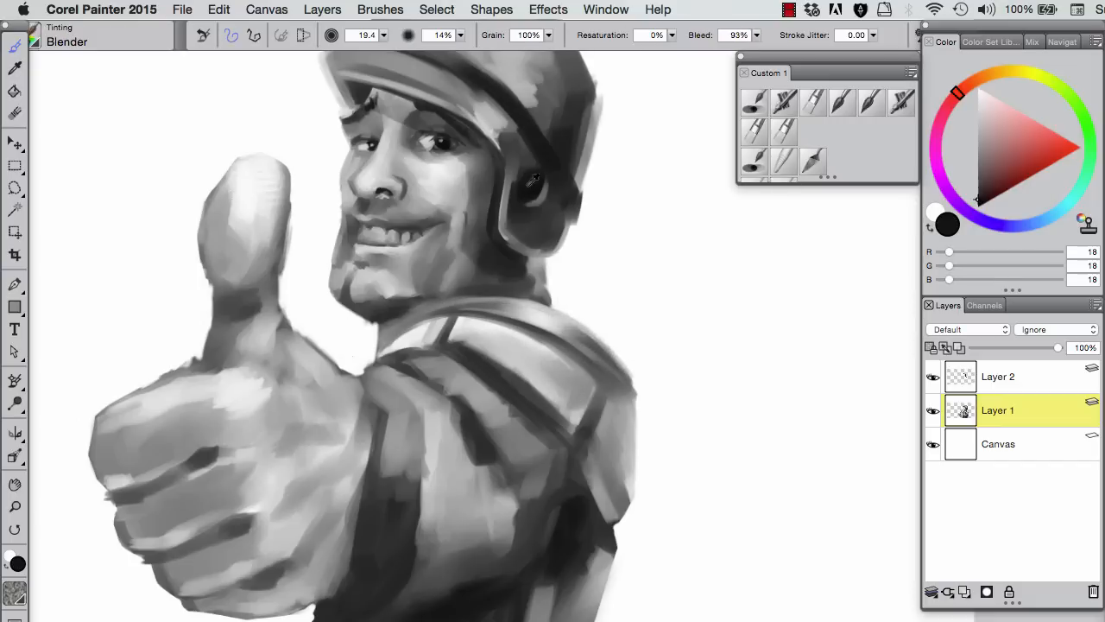
left_click(754, 129)
mouse_move(501, 325)
left_mouse_down()
mouse_move(633, 400)
mouse_move(577, 442)
left_mouse_up()
left_click(633, 394, "alt")
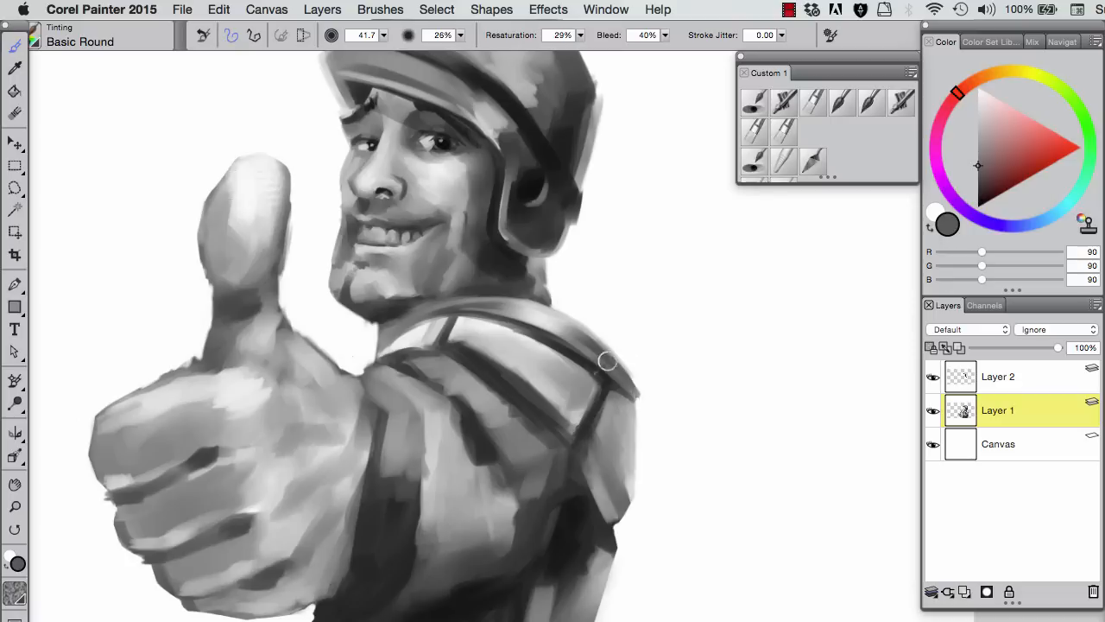
left_click(632, 410, "alt")
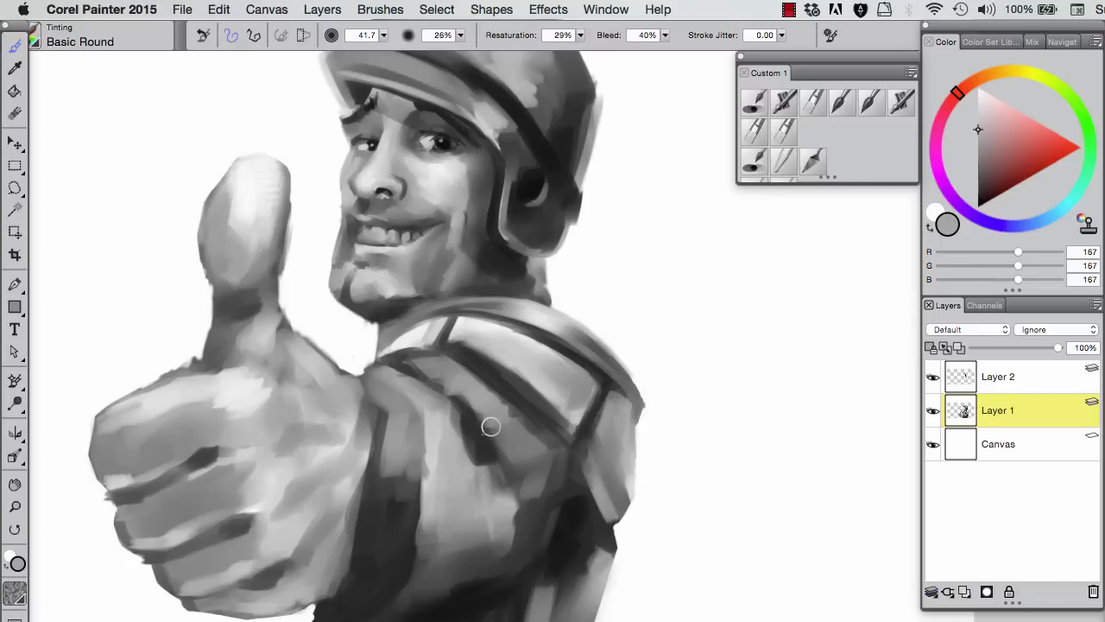
Step: Paint a dark chin strap from the ear guard down to the collar, with its loose end hanging under the chin
left_click(496, 230, "alt")
left_click_drag(466, 277, 411, 318)
left_click(469, 271, "alt")
left_click_drag(485, 251, 422, 319)
key("b")
left_click_drag(481, 284, 433, 320)
Step: Shrink the Basic Round brush to 13.7 and detail the chin strap with edge highlights, a metal buckle and a light tip
left_click(752, 106)
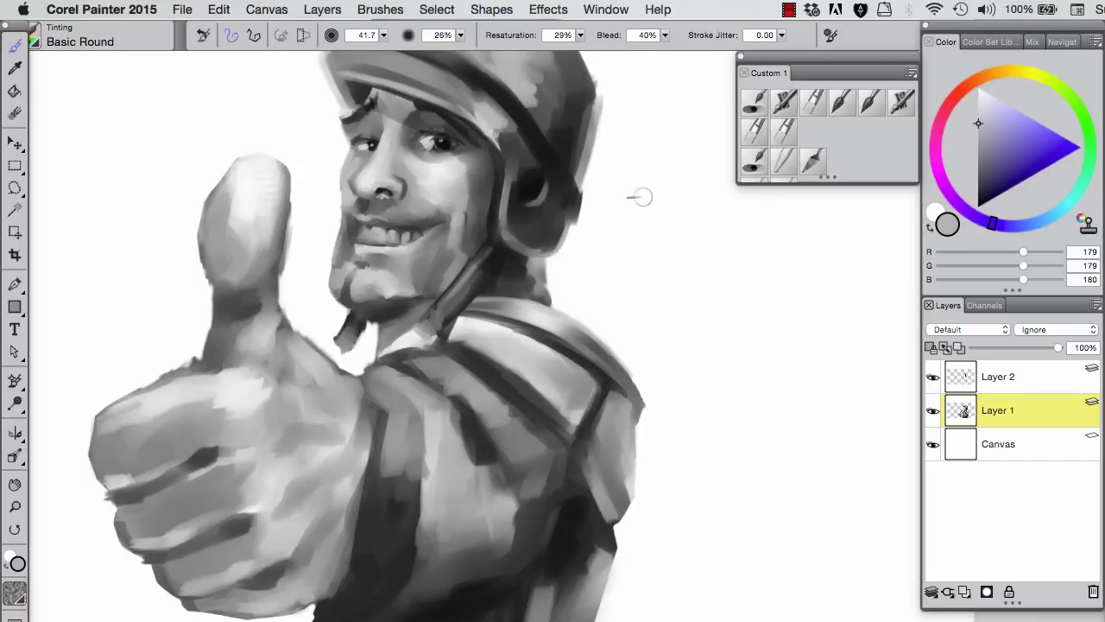
left_click(505, 246, "alt")
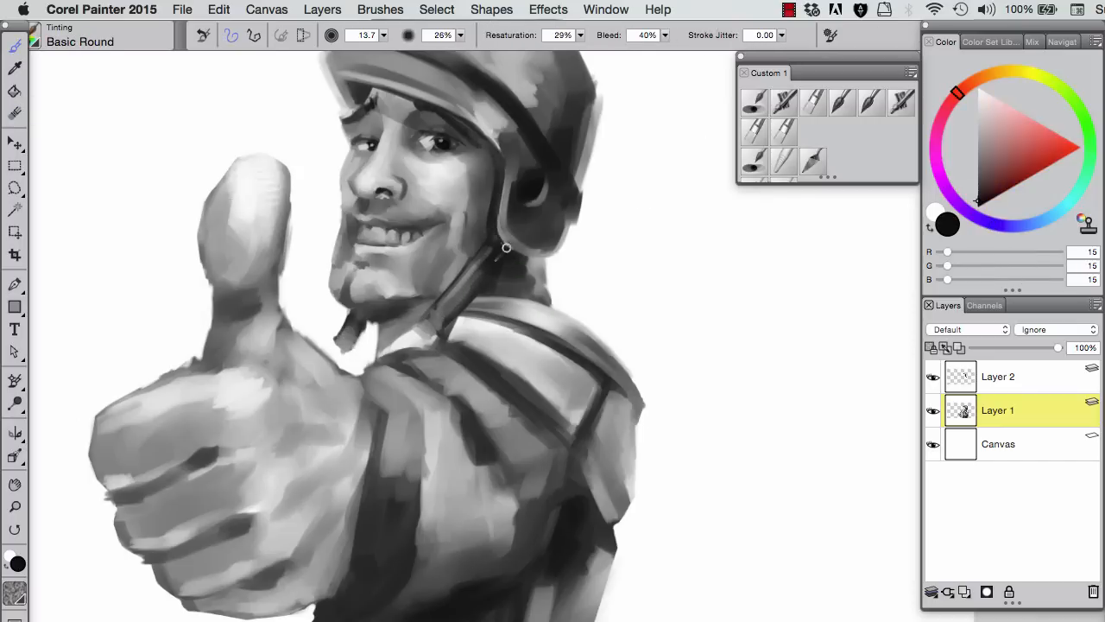
left_click(428, 326, "alt")
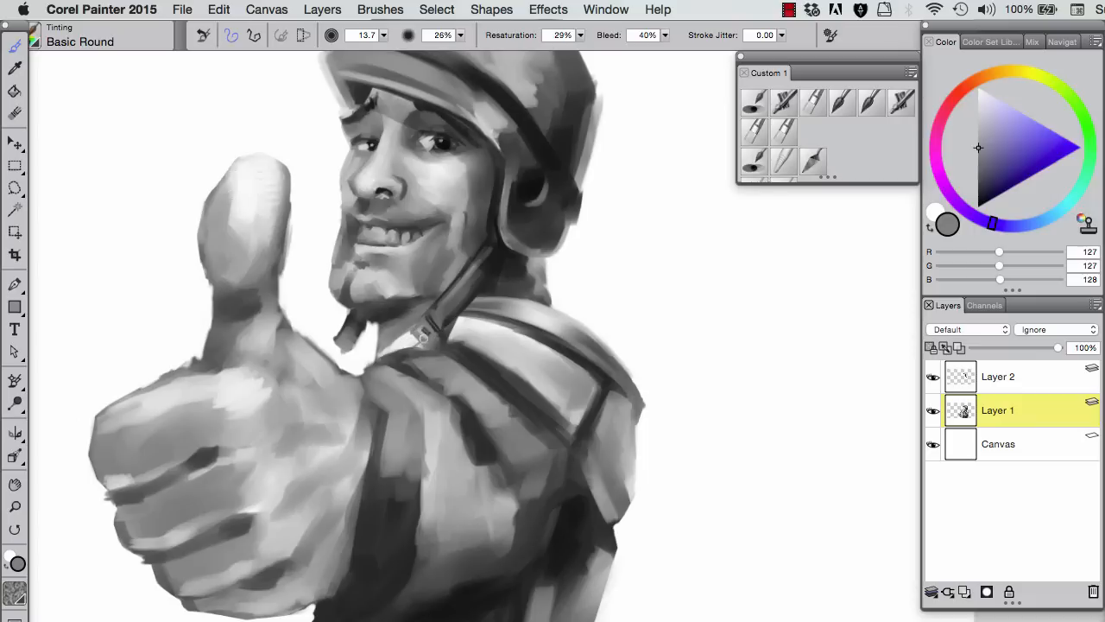
left_click(432, 334, "alt")
left_click(337, 306, "alt")
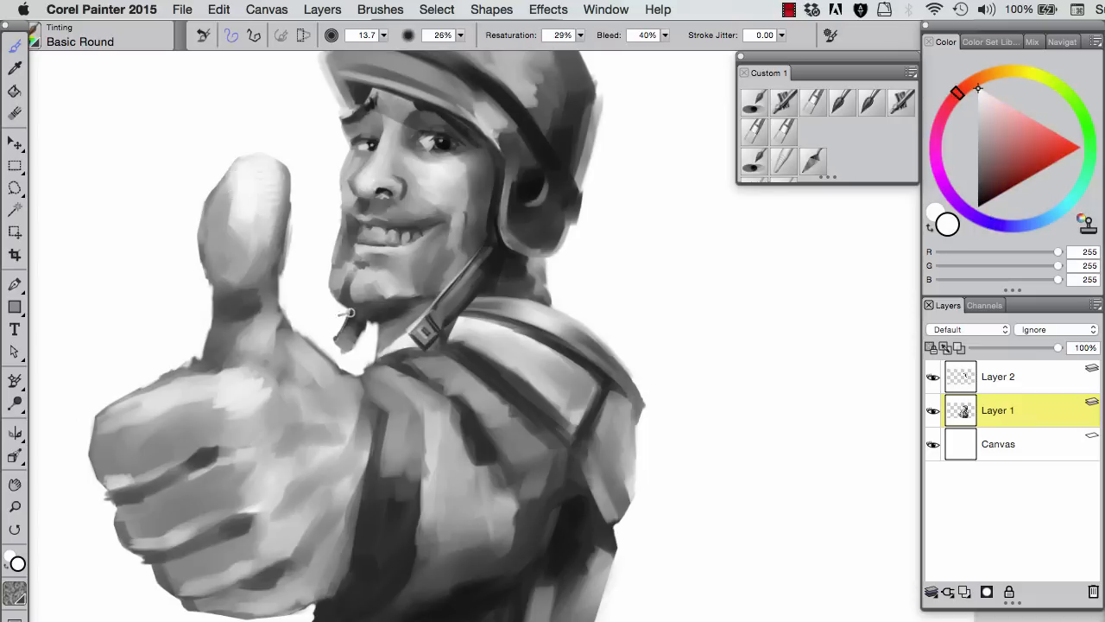
left_click(436, 322, "alt")
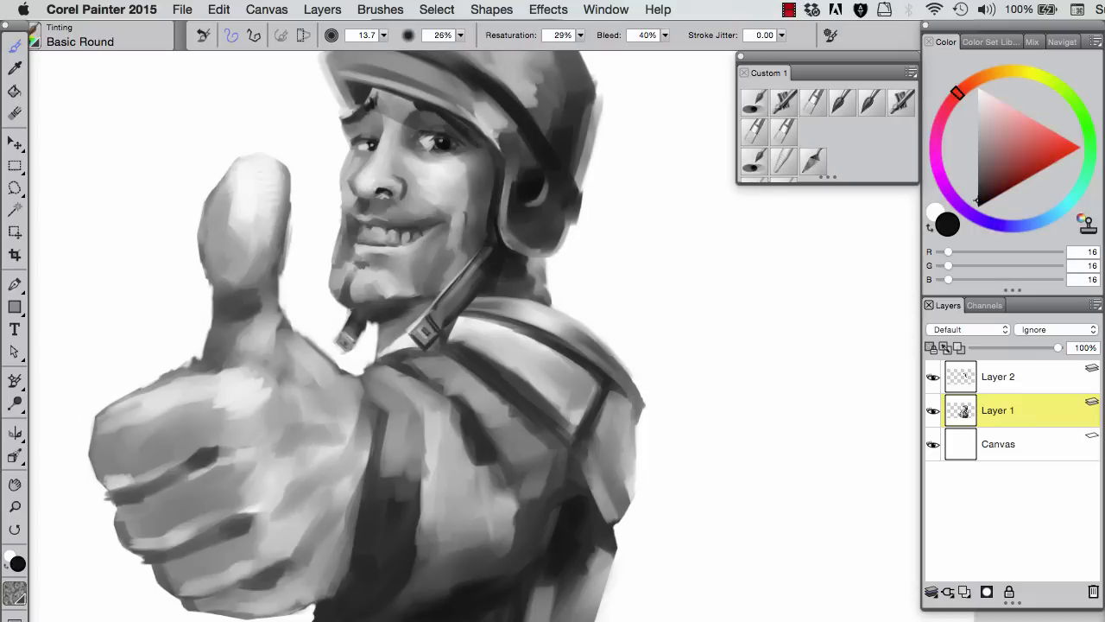
Step: Enlarge the brush to 39.4 and block in a dark goggle lens with lighter reflections under the front of the brim
mouse_move(321, 159)
left_mouse_down()
mouse_move(563, 392)
mouse_move(577, 423)
mouse_move(586, 403)
left_mouse_up()
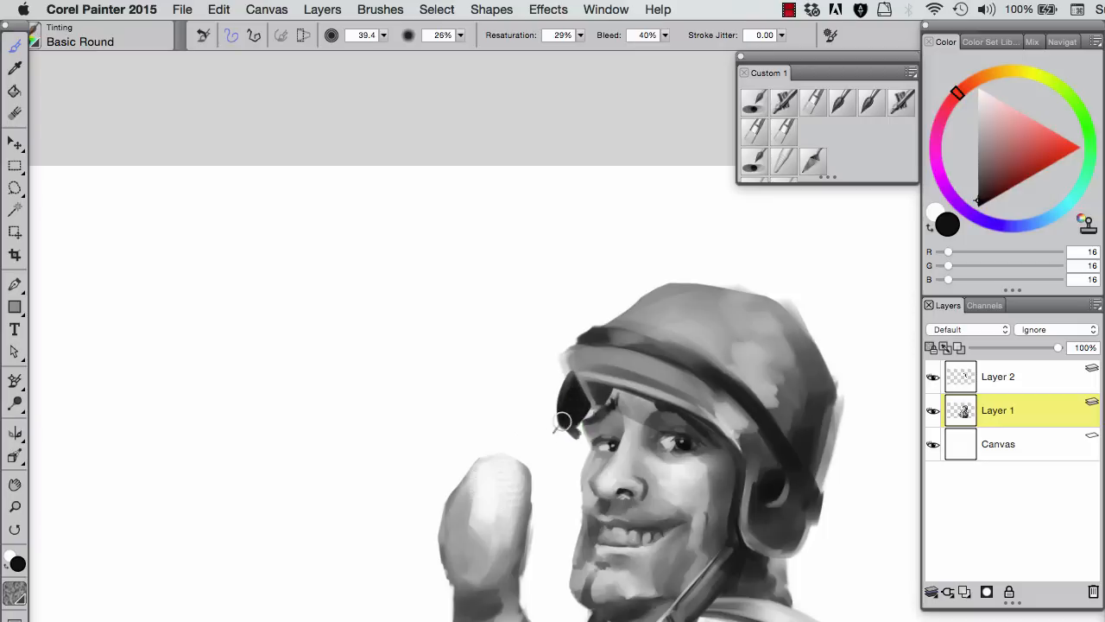
left_click(562, 413, "alt")
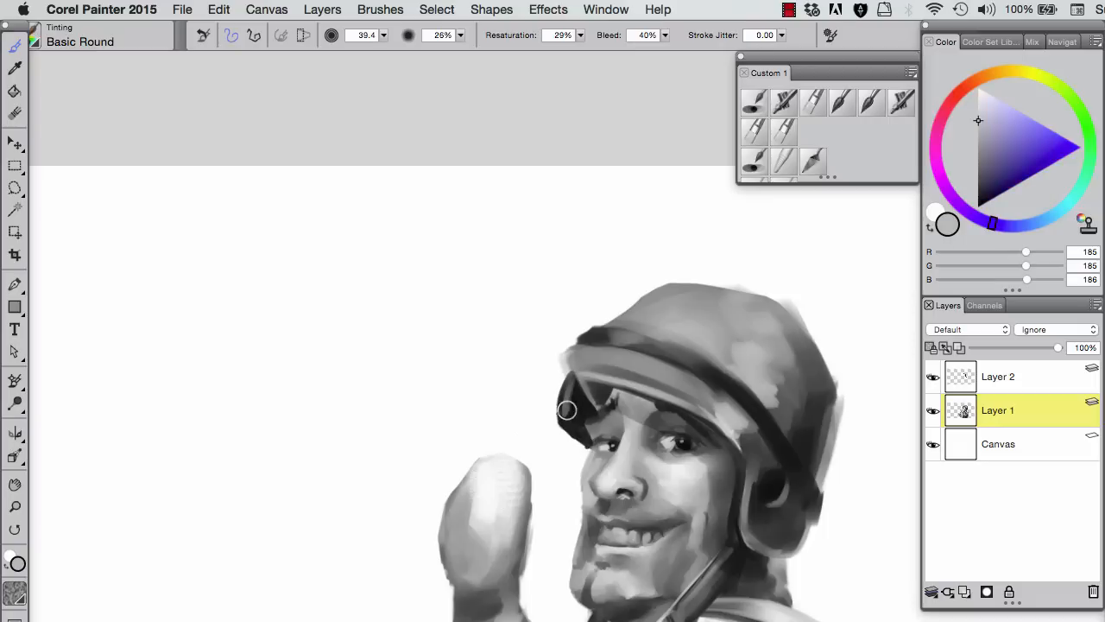
left_click(578, 401, "alt")
left_click(583, 423, "alt")
left_click(564, 424, "alt")
mouse_move(592, 407)
left_mouse_down()
mouse_move(587, 447)
mouse_move(556, 406)
left_mouse_up()
Step: Define the goggle's light frame and dark inner edge with sampled tones
left_click(583, 450, "alt")
left_click(573, 366, "alt")
left_click_drag(571, 364, 595, 408)
left_click(597, 407, "alt")
left_click(584, 419, "alt")
left_click(616, 434, "alt")
Step: Highlight the bridge of the nose with white Basic Round strokes, softening the tones around it with the Blender
left_click(756, 162)
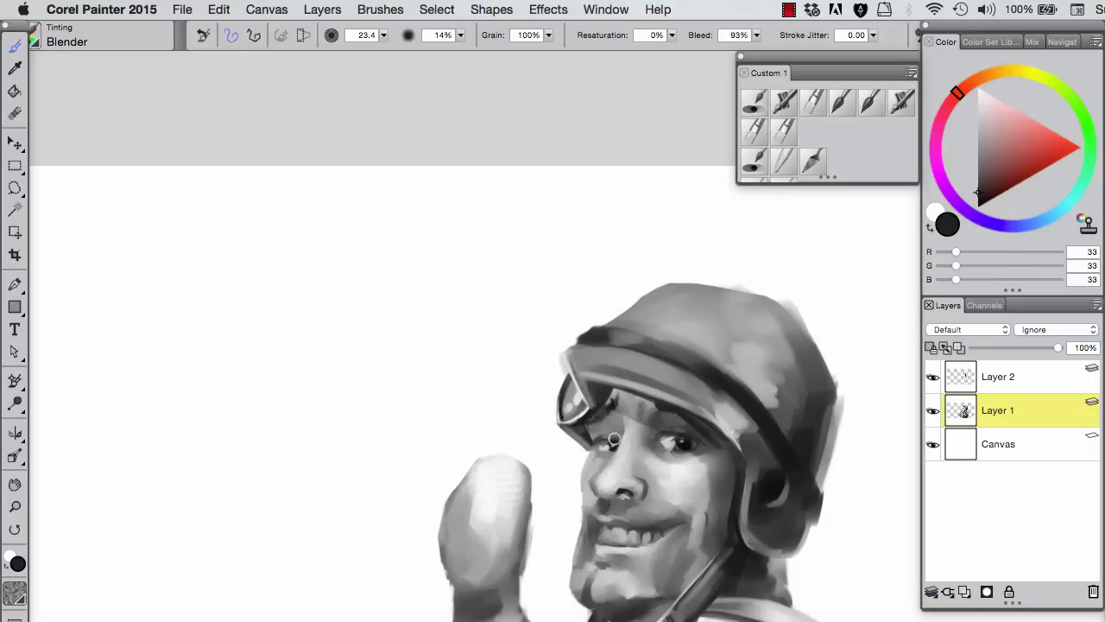
left_click(978, 88)
left_click(755, 101)
left_click_drag(614, 429, 615, 422)
mouse_move(629, 416)
left_mouse_down()
mouse_move(629, 463)
mouse_move(583, 491)
mouse_move(601, 465)
mouse_move(588, 488)
left_mouse_up()
left_click(602, 466, "alt")
left_click(755, 162)
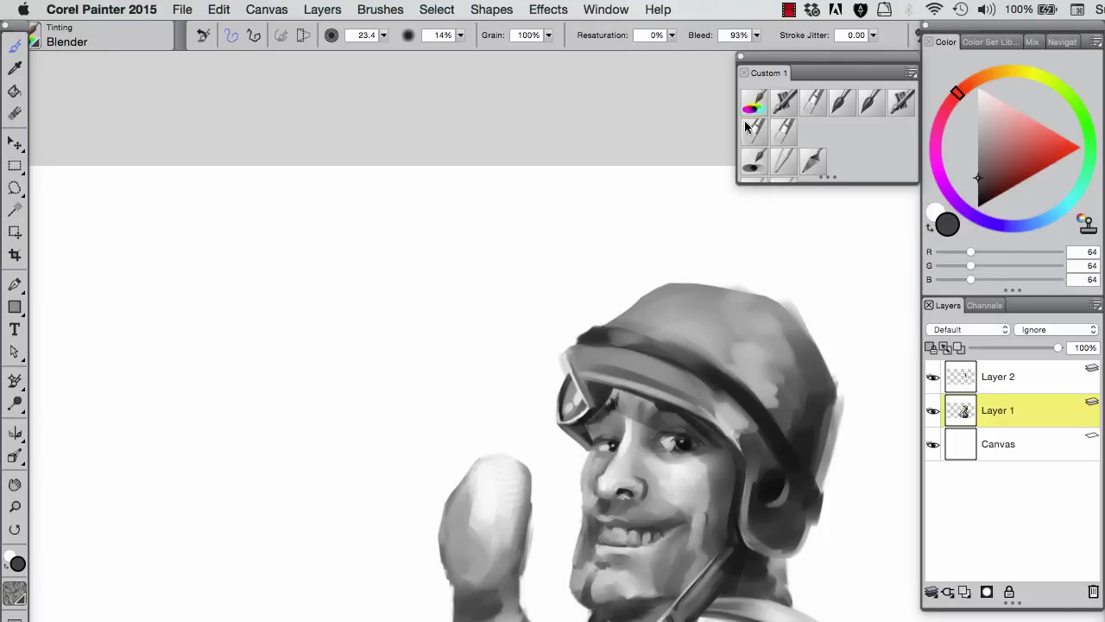
left_click(755, 102)
left_click(576, 490, "alt")
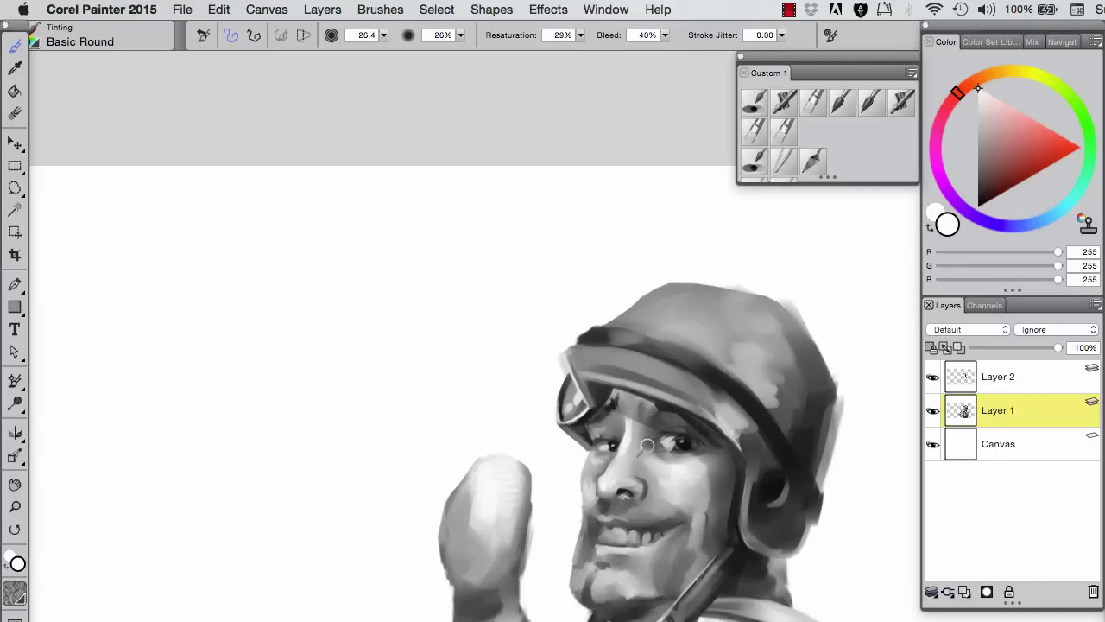
Step: Add a solid dark block at the back of the helmet and touch up the rear of the neck with sampled tones
scroll(627, 450, "down", 2)
scroll(627, 451, "right", 2)
left_click(614, 295, "alt")
left_click(640, 271, "alt")
left_click_drag(632, 265, 632, 295)
mouse_move(667, 215)
left_mouse_down()
mouse_move(591, 204)
mouse_move(636, 234)
left_mouse_up()
left_click(691, 403, "alt")
Step: Block in a boxy pack behind the shoulder with sampled greys and dark shadows
left_click_drag(734, 428, 733, 432)
key("F2")
mouse_move(746, 376)
left_mouse_down()
mouse_move(717, 408)
mouse_move(728, 358)
mouse_move(721, 410)
mouse_move(741, 391)
left_mouse_up()
left_click_drag(485, 585, 489, 399)
left_click_drag(588, 514, 572, 493)
mouse_move(748, 278)
left_mouse_down()
mouse_move(764, 311)
mouse_move(734, 337)
mouse_move(804, 347)
mouse_move(775, 296)
mouse_move(781, 380)
left_mouse_up()
left_click(682, 392, "alt")
mouse_move(751, 336)
left_mouse_down()
mouse_move(755, 311)
mouse_move(746, 341)
left_mouse_up()
left_click(680, 395, "alt")
mouse_move(830, 313)
left_mouse_down()
mouse_move(794, 360)
mouse_move(739, 336)
left_mouse_up()
Step: Paint a light oval on the front of the pack with the Square Sketching brush and sampled greys
left_click(756, 133)
mouse_move(749, 269)
left_mouse_down()
mouse_move(770, 338)
mouse_move(737, 345)
mouse_move(730, 285)
mouse_move(736, 328)
left_mouse_up()
left_click(716, 342, "alt")
left_click(707, 292, "alt")
left_click_drag(718, 278, 682, 328)
left_click(698, 265, "alt")
left_click_drag(740, 249, 670, 276)
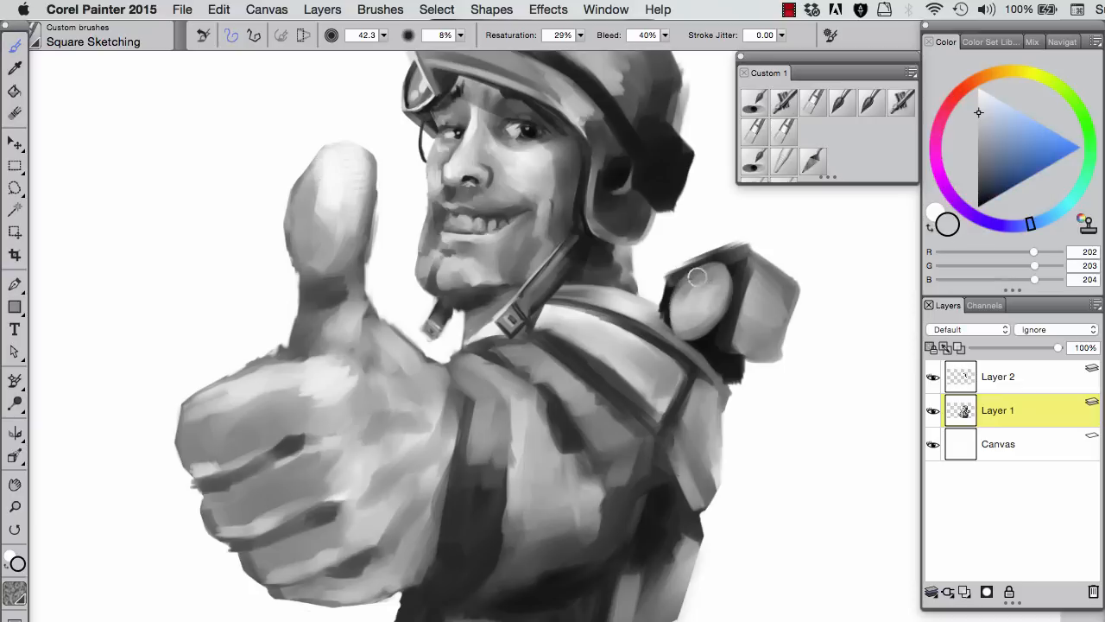
Step: Add a new layer beneath Layer 1 and paint a dark strip down the back below the pack
left_click(964, 591)
left_click_drag(998, 410, 998, 457)
left_click(722, 377, "alt")
mouse_move(722, 378)
left_mouse_down()
mouse_move(742, 360)
mouse_move(727, 429)
mouse_move(746, 403)
mouse_move(724, 501)
mouse_move(700, 546)
left_mouse_up()
left_click(736, 380, "alt")
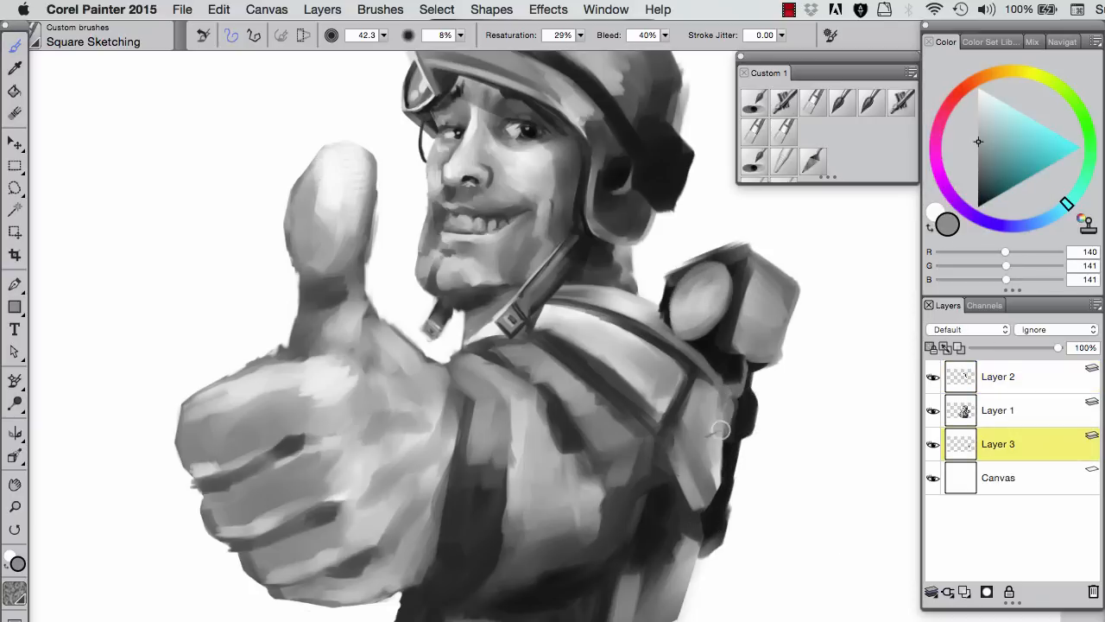
Step: Refine the dark strip's edge and add a thin loop at its lower end with the brush reduced to 15.7
left_click(748, 387, "alt")
key("bracketleft")
key("bracketleft")
mouse_move(753, 409)
left_mouse_down()
mouse_move(722, 535)
mouse_move(733, 499)
mouse_move(692, 583)
mouse_move(667, 573)
mouse_move(644, 527)
mouse_move(689, 594)
left_mouse_up()
left_click(724, 540, "alt")
key("bracketleft")
key("bracketleft")
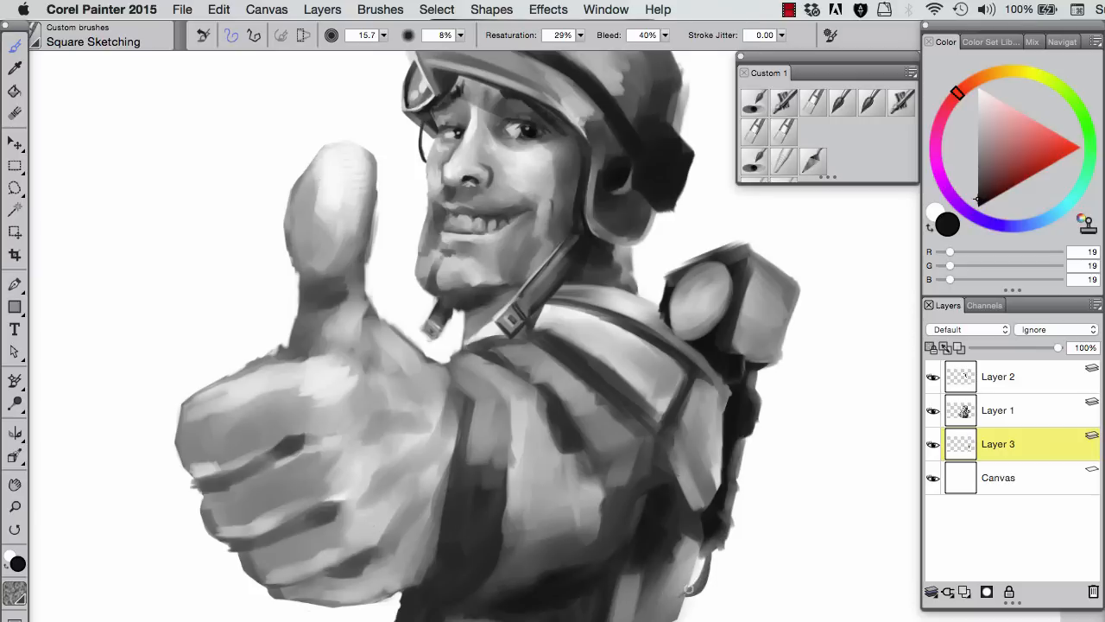
Step: Return to Layer 1 and darken the pack's front around the oval with a smaller brush and a sampled dark tone
left_click(998, 410)
left_click(444, 329, "alt")
left_click(783, 102)
key("bracketleft")
key("bracketleft")
key("bracketleft")
left_click_drag(699, 286, 689, 314)
Step: Repaint the side and underside of the pack in near-black sampled tones
left_click(813, 102)
left_click_drag(767, 266, 784, 312)
left_click(736, 285, "alt")
mouse_move(736, 284)
left_mouse_down()
mouse_move(763, 349)
mouse_move(754, 287)
mouse_move(741, 340)
mouse_move(773, 335)
mouse_move(766, 379)
mouse_move(721, 267)
mouse_move(670, 316)
mouse_move(710, 367)
mouse_move(703, 344)
mouse_move(734, 406)
left_mouse_up()
left_click(671, 316, "alt")
Step: Shrink the brush and sharpen the dark edges of the shoulder band and the pack beside it
left_click(741, 405, "alt")
key("bracketleft")
key("bracketleft")
key("bracketleft")
mouse_move(639, 337)
left_mouse_down()
mouse_move(736, 427)
mouse_move(725, 377)
mouse_move(681, 306)
mouse_move(728, 421)
left_mouse_up()
key("bracketleft")
left_click(727, 411, "alt")
left_click_drag(728, 348, 722, 388)
Step: Paint a solid white oval lens with a dark surround on the pack's front face
key("F1")
left_click(663, 318, "alt")
mouse_move(690, 293)
left_mouse_down()
mouse_move(711, 325)
mouse_move(700, 323)
mouse_move(691, 291)
mouse_move(701, 289)
mouse_move(713, 357)
left_mouse_up()
left_click(406, 267, "alt")
key("F1")
left_click(708, 338, "alt")
left_click_drag(712, 316, 691, 345)
Step: Shade the pack's faces and paint grey and dark reflections inside the white lens with the Basic Round brush
left_click(715, 377, "alt")
key("bracketright")
key("bracketright")
key("bracketright")
key("bracketright")
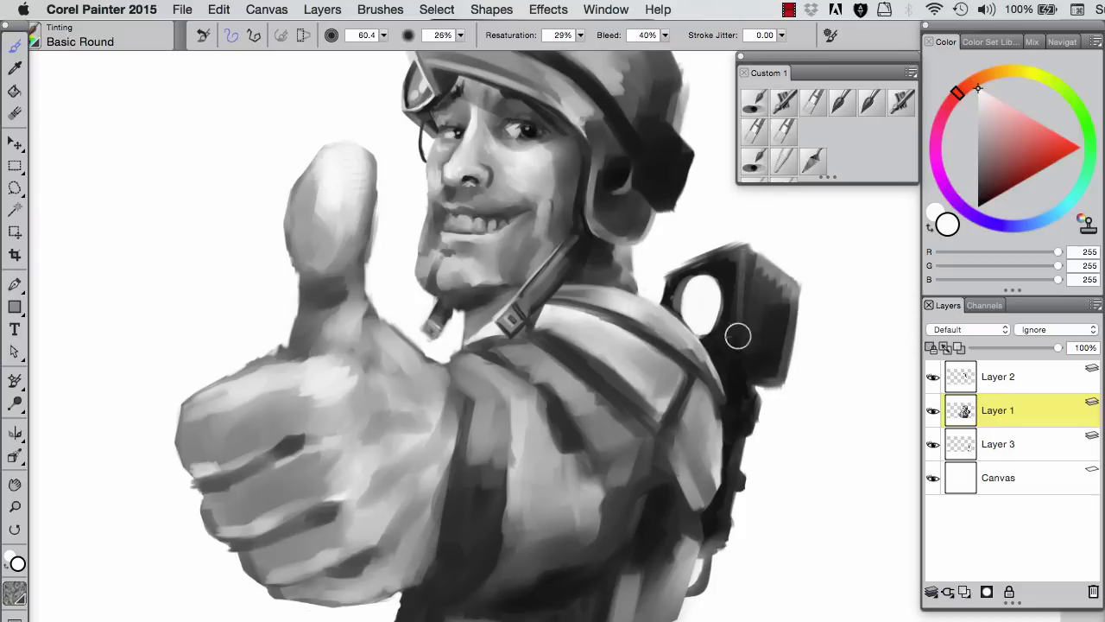
left_click(730, 473, "alt")
left_click_drag(714, 336, 719, 336)
mouse_move(698, 281)
left_mouse_down()
mouse_move(697, 330)
mouse_move(708, 326)
left_mouse_up()
left_click_drag(723, 341, 728, 341)
left_click_drag(695, 288, 701, 324)
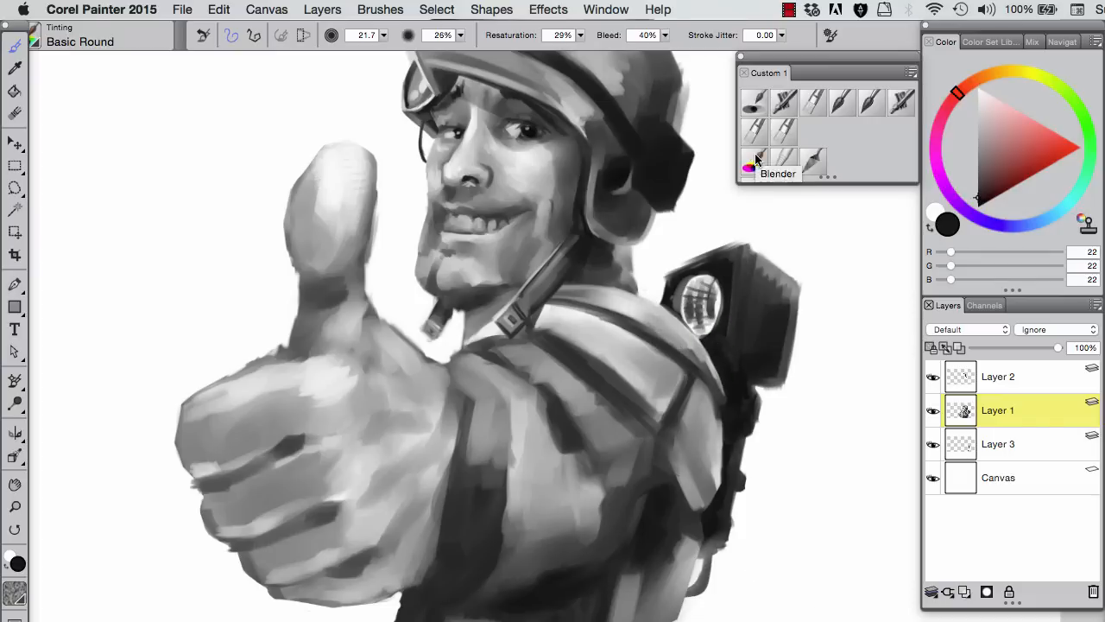
Step: Smooth the jacket folds, the rear strap and the helmet's crown with the Palette Knife enlarged to 75.1
left_click(811, 160)
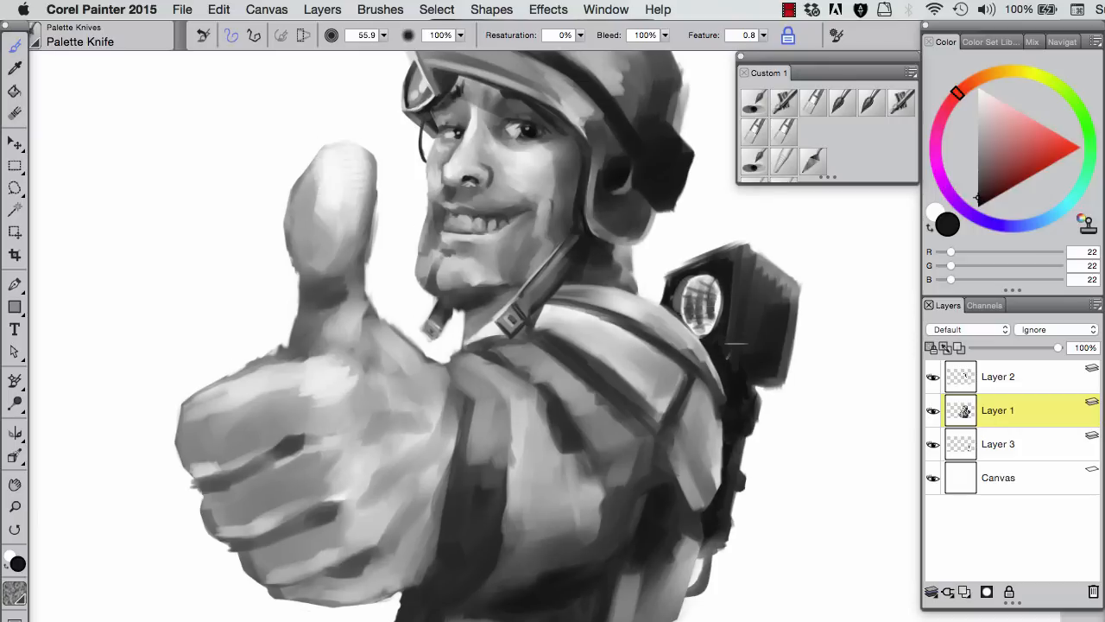
left_click_drag(568, 399, 577, 442)
left_click_drag(717, 466, 735, 518)
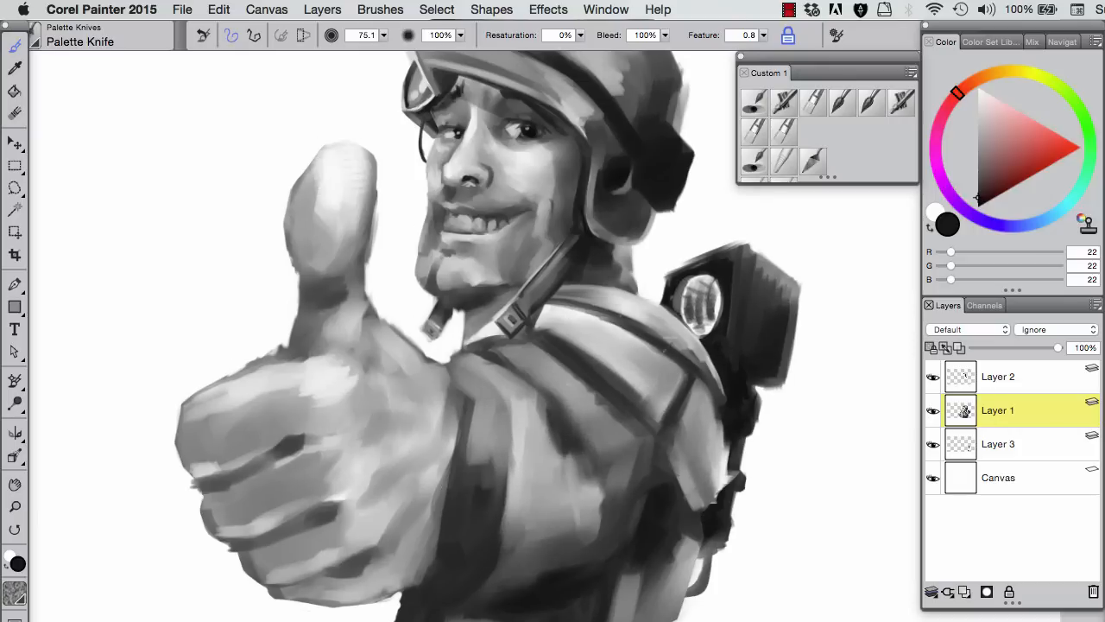
left_click_drag(615, 347, 672, 468)
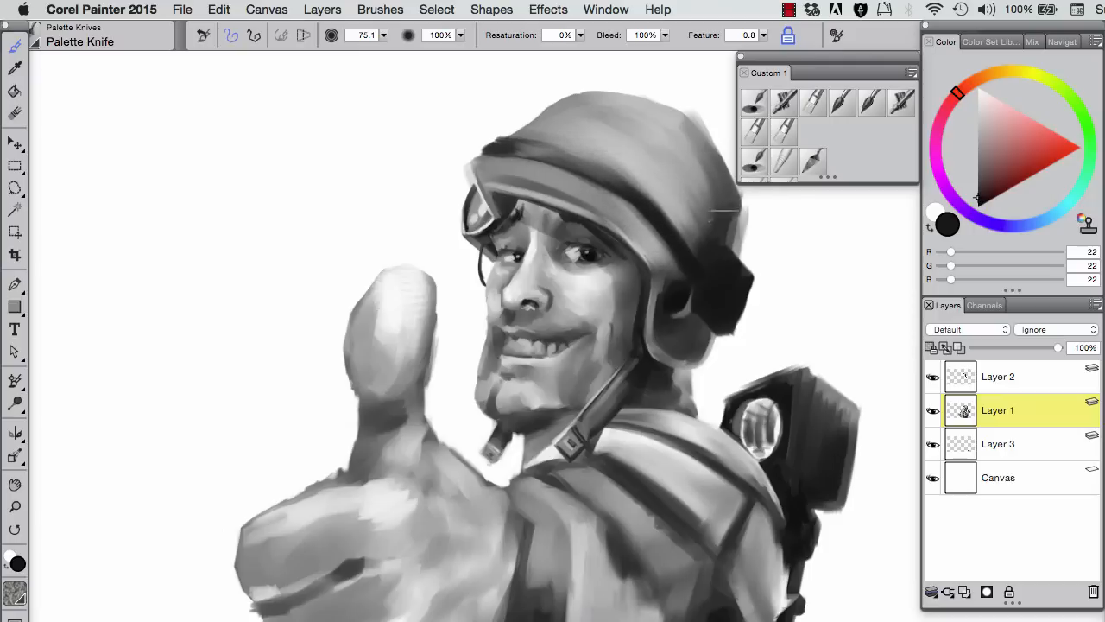
Step: Clean up the rear outline of the helmet and ear guard with the eraser at size 17.4
key("n")
left_click_drag(739, 177, 683, 319)
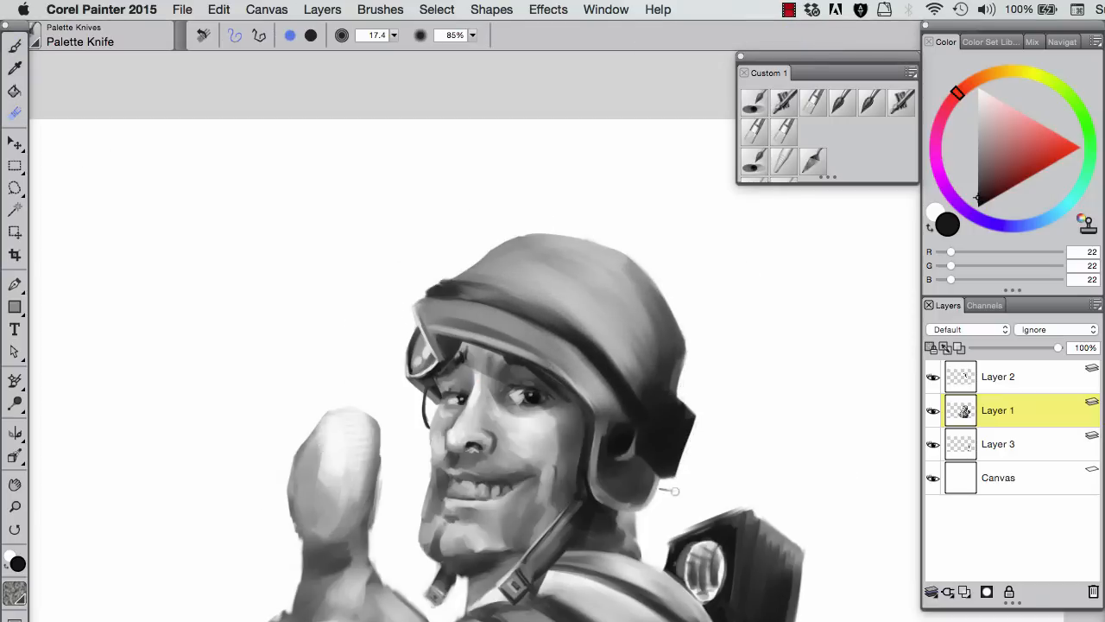
key("b")
Step: Paint over the dark helmet band with a near-white tone using a smaller brush
key("shift+x")
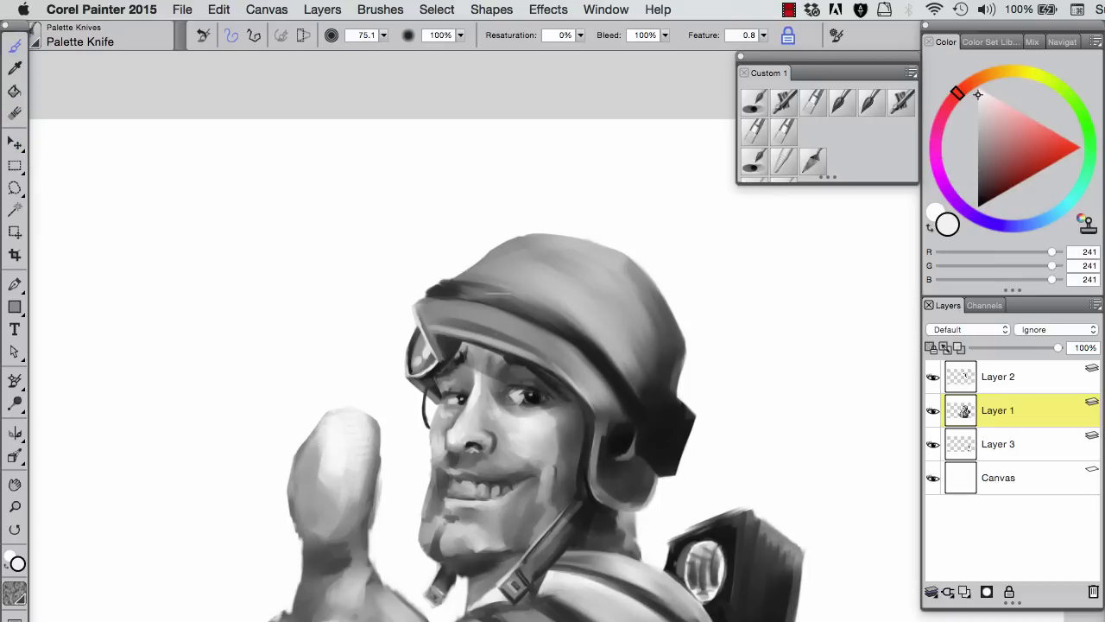
key("bracketleft")
key("bracketleft")
key("bracketleft")
mouse_move(461, 284)
left_mouse_down()
mouse_move(529, 300)
mouse_move(473, 286)
mouse_move(508, 303)
mouse_move(478, 299)
mouse_move(474, 284)
mouse_move(568, 333)
mouse_move(540, 308)
mouse_move(615, 395)
mouse_move(611, 381)
mouse_move(451, 293)
mouse_move(536, 311)
mouse_move(632, 376)
mouse_move(567, 328)
mouse_move(451, 274)
mouse_move(544, 324)
left_mouse_up()
Step: Paint a thin dark line along the lower edge of the light helmet band with the Chalky Square Painting brush at size 6.1
left_click(661, 429, "alt")
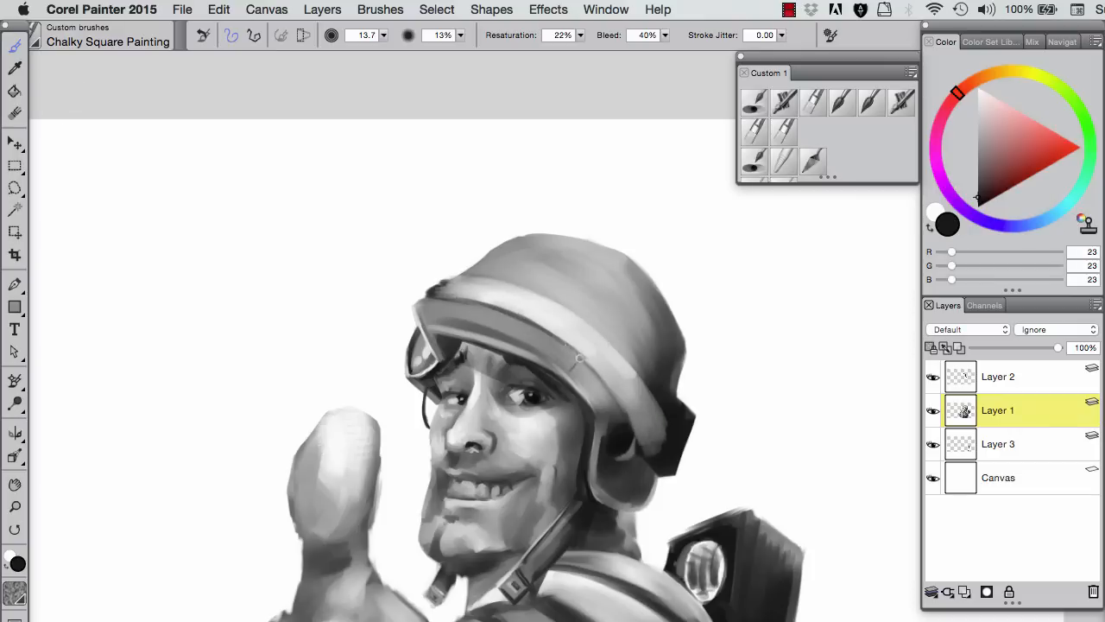
key("bracketleft")
key("bracketleft")
key("bracketleft")
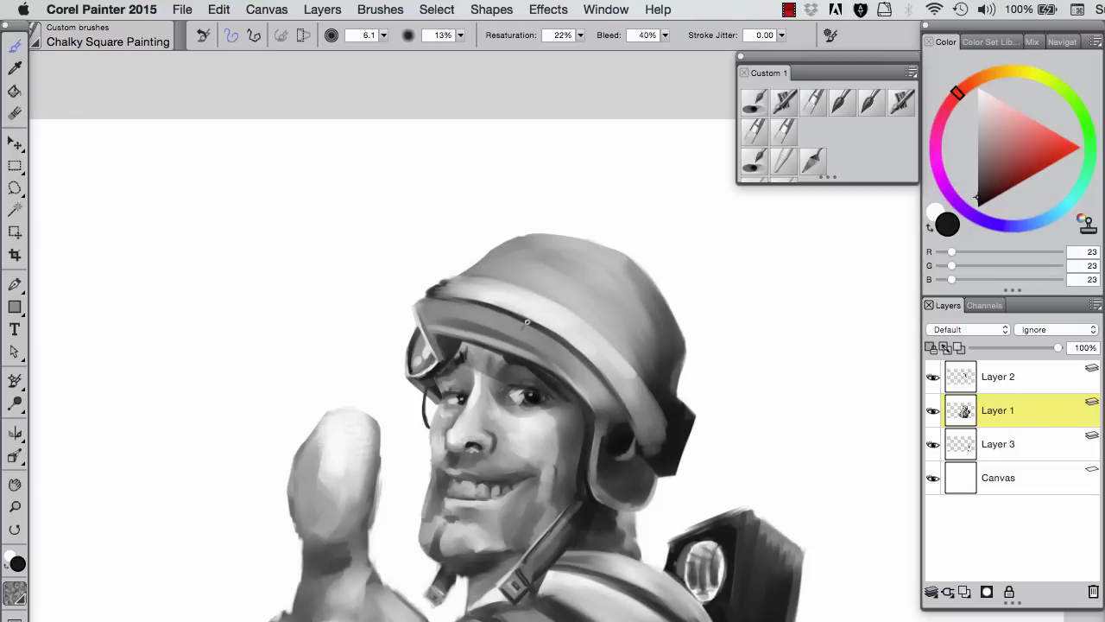
left_click(637, 338, "alt")
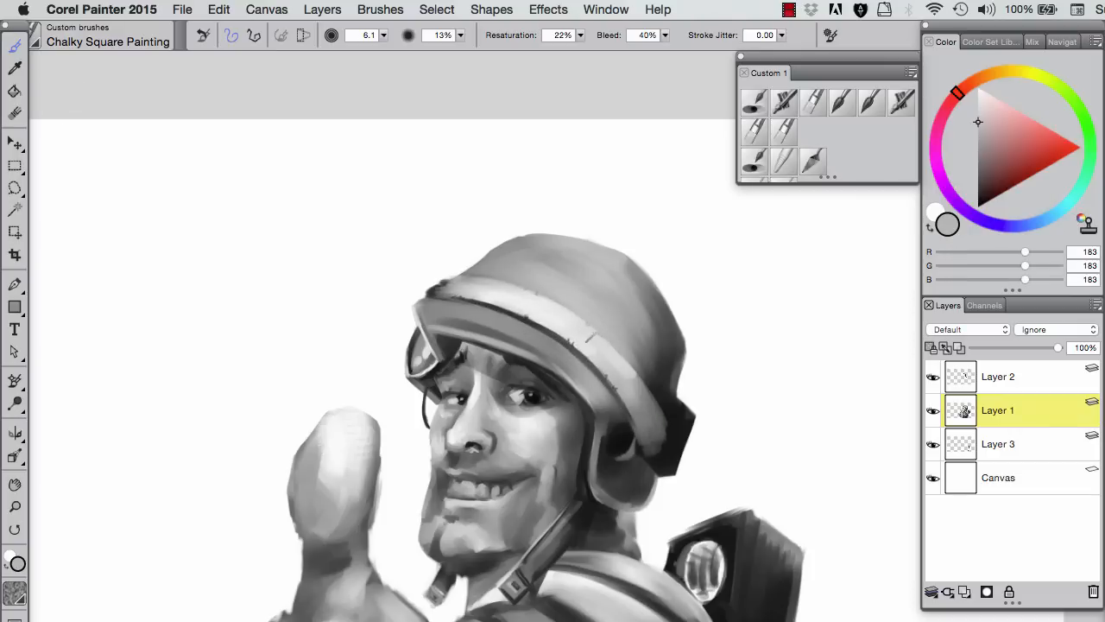
left_click(481, 274, "alt")
left_click(643, 436, "alt")
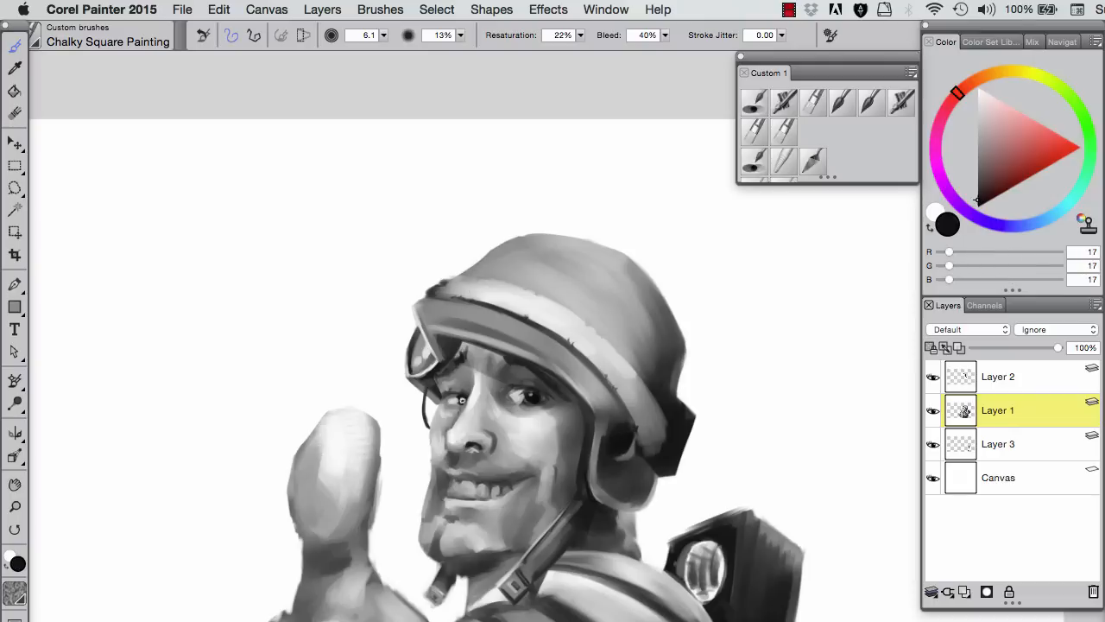
Step: Retouch the visor's front tip above the goggles and the helmet crown with sampled dark, grey and white tones, using brush sizes 43.0 and 12.3
left_click_drag(637, 429, 735, 436)
key("bracketright")
key("bracketright")
key("bracketright")
key("bracketright")
key("bracketright")
key("bracketright")
left_click(520, 337, "alt")
key("bracketright")
key("bracketright")
left_click(533, 347, "alt")
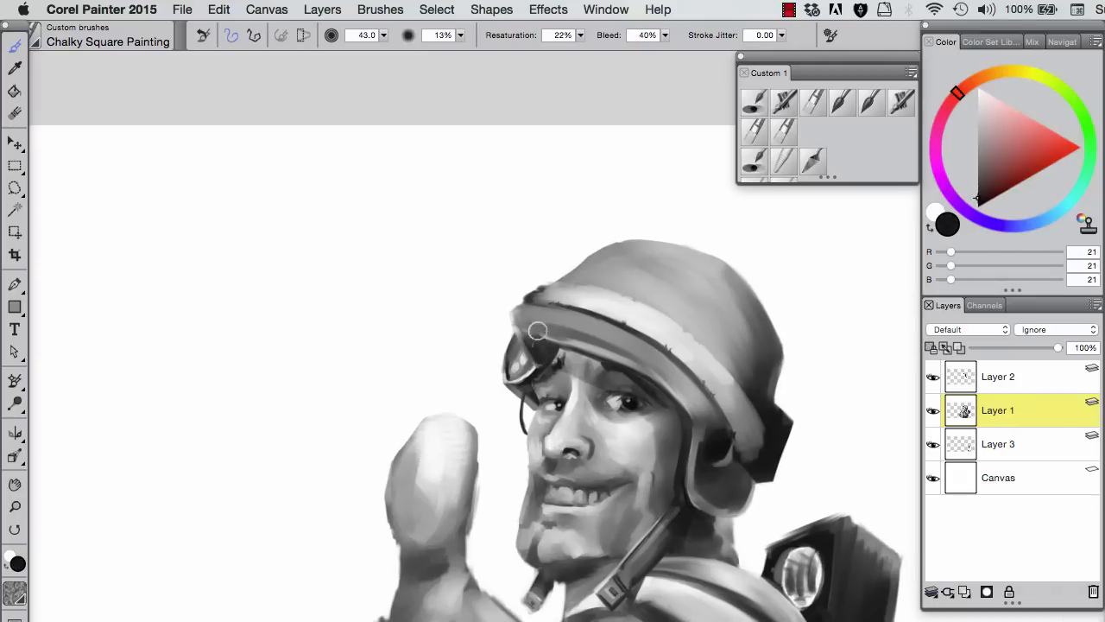
left_click(517, 317, "alt")
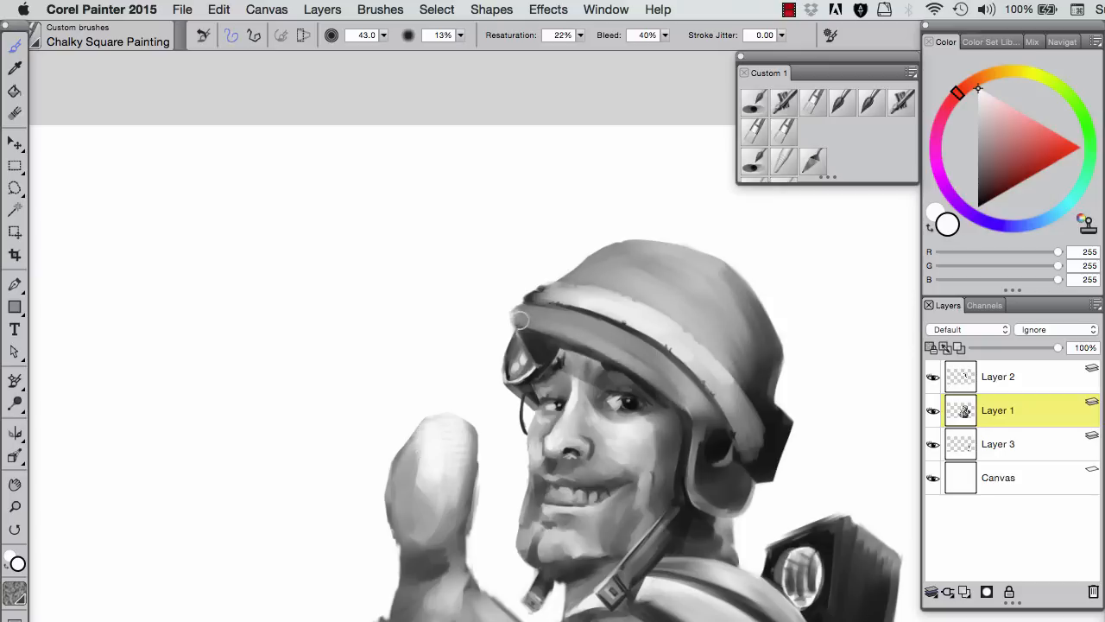
left_click(639, 361, "alt")
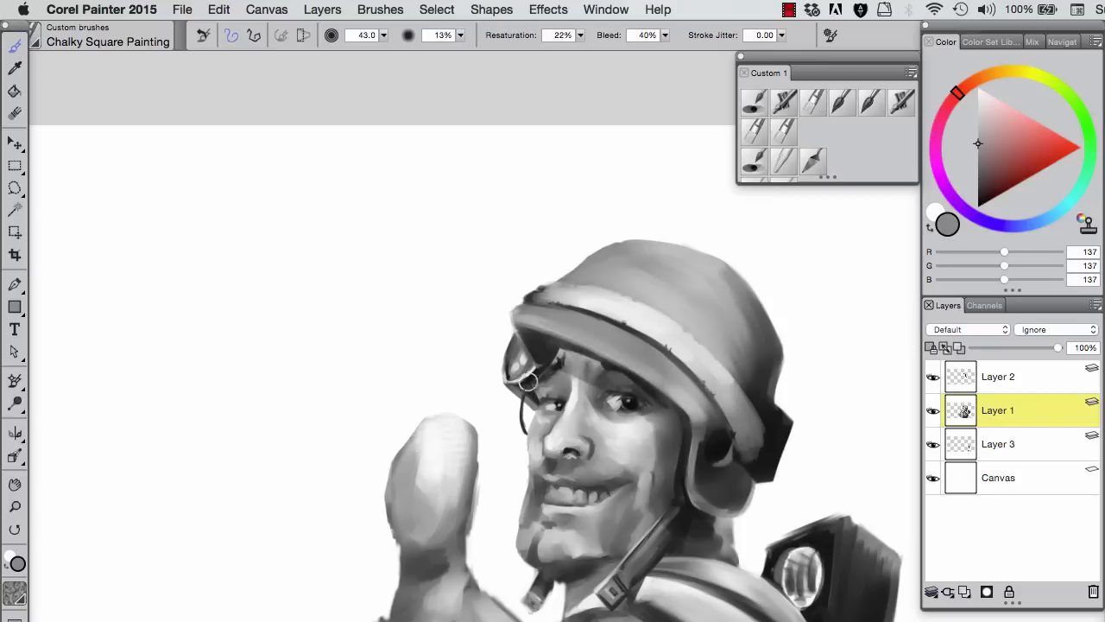
left_click(570, 410, "alt")
left_click(682, 252, "alt")
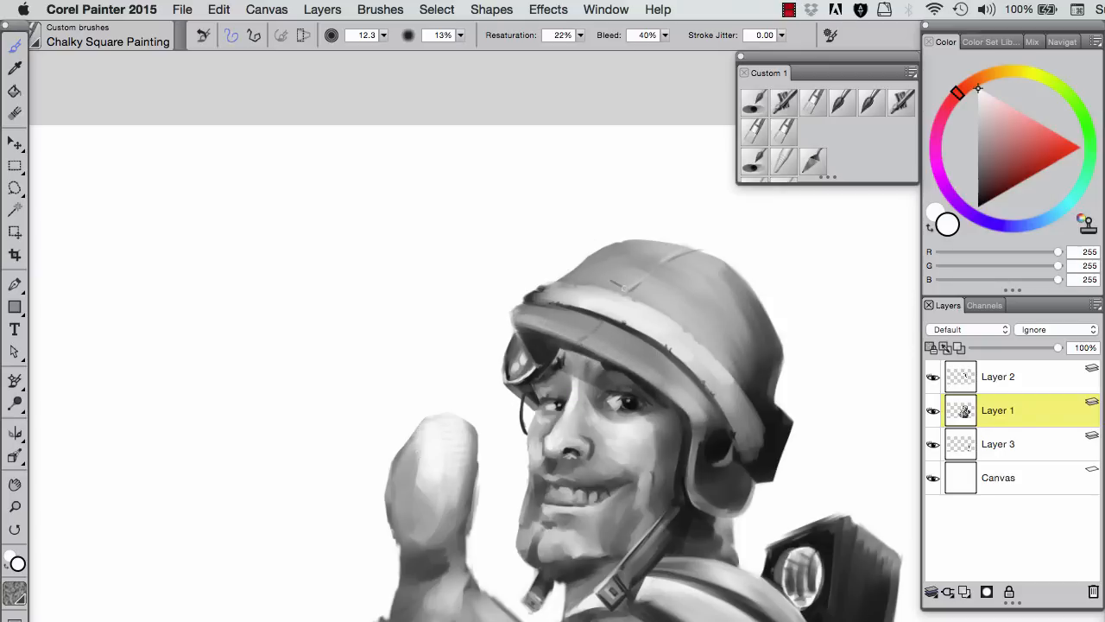
Step: Add a white highlight to the shoulder and deepen its straps and seams with near-black at brush size 35.1
scroll(527, 444, "down", 5)
scroll(527, 444, "right", 2)
left_click_drag(691, 436, 699, 367)
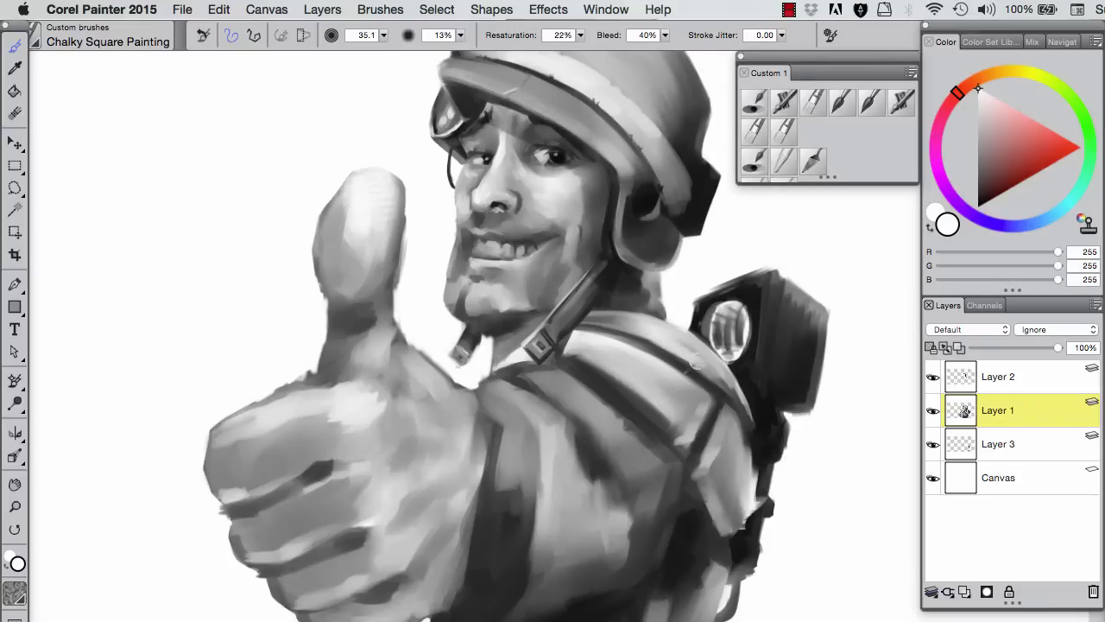
left_click(472, 354, "alt")
mouse_move(561, 332)
left_mouse_down()
mouse_move(574, 374)
mouse_move(544, 369)
mouse_move(610, 391)
mouse_move(704, 544)
left_mouse_up()
left_click_drag(764, 528, 758, 491)
Step: Paint near-black creases between the curled fingers and under the thumb's tip
scroll(759, 490, "down", 2)
scroll(759, 490, "left", 4)
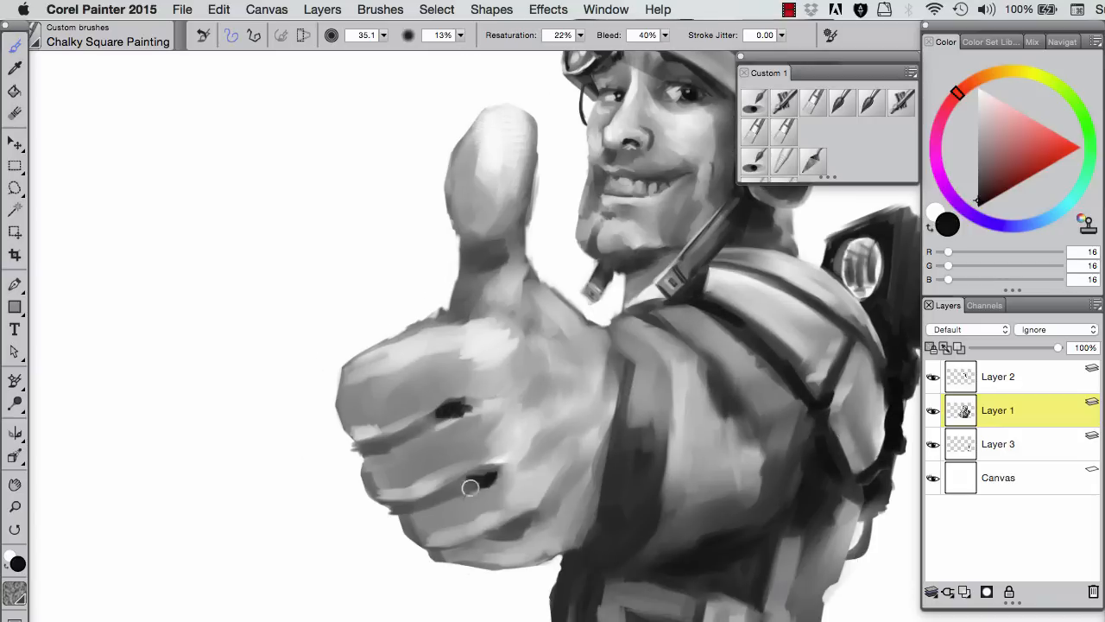
left_click_drag(402, 505, 503, 529)
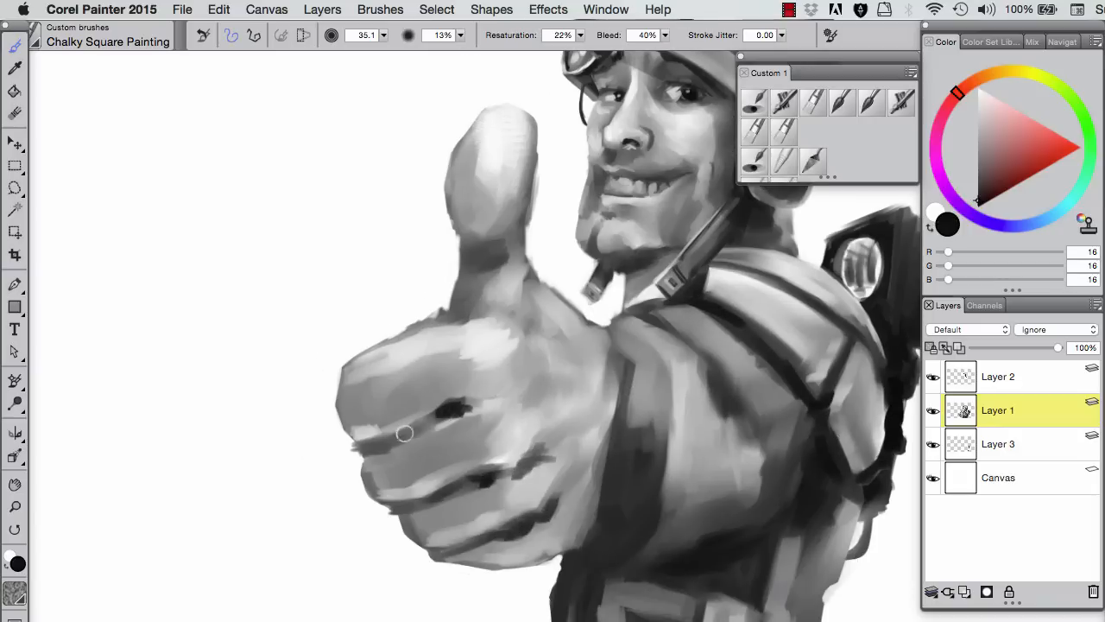
left_click_drag(371, 438, 481, 405)
left_click_drag(465, 253, 508, 263)
Step: Soften the new finger and thumb creases with the Blender at size 21.7
key("bracketleft")
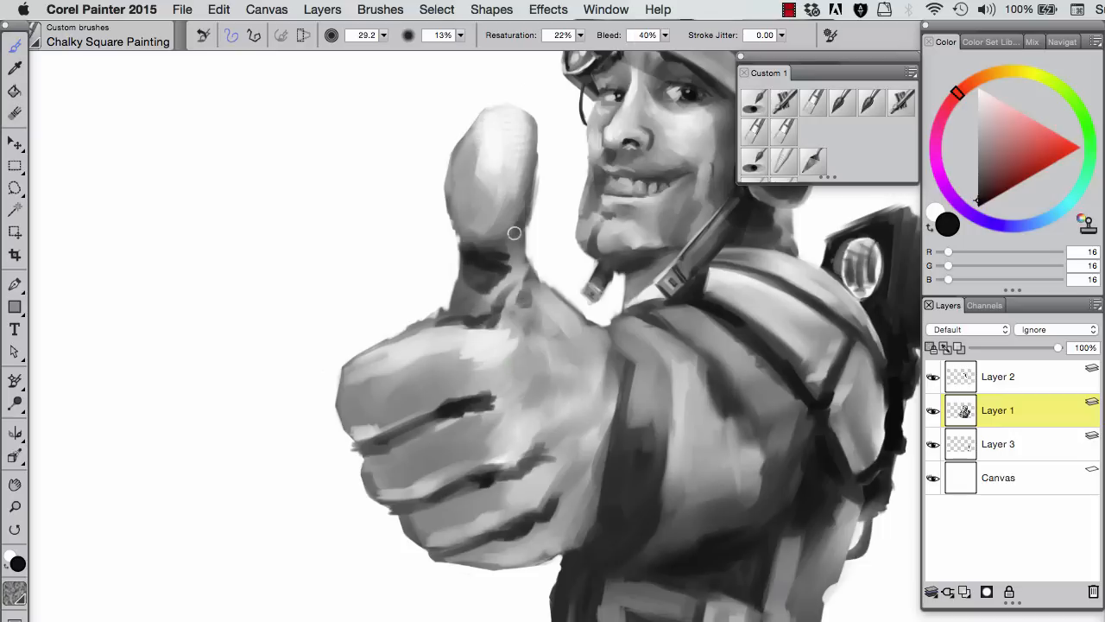
key("shift+x")
key("bracketleft")
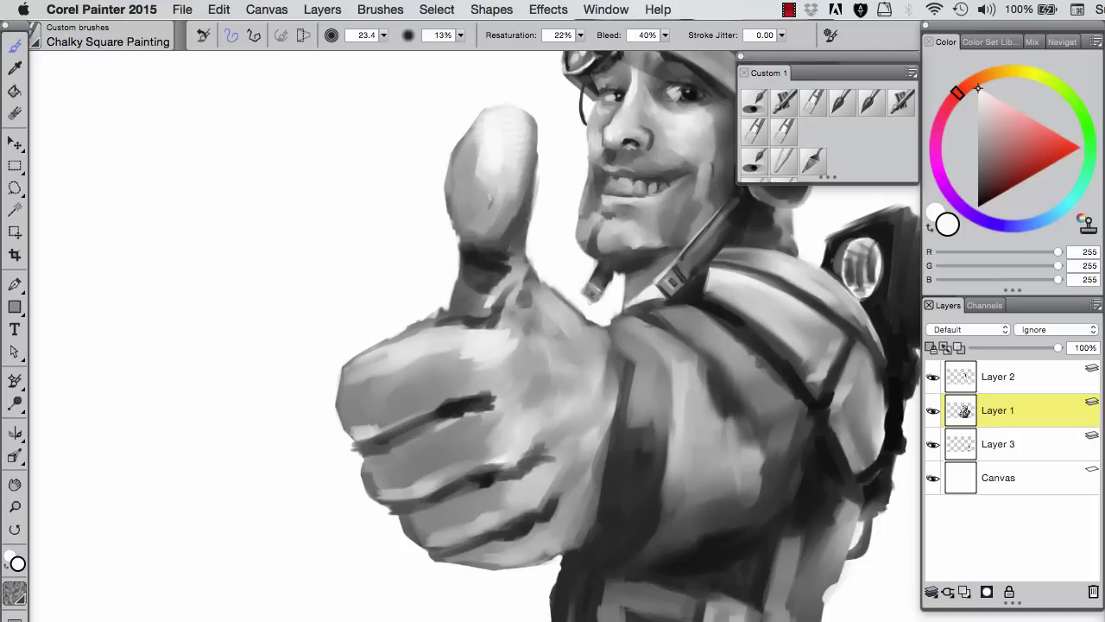
key("b")
mouse_move(494, 218)
left_mouse_down()
mouse_move(438, 362)
mouse_move(471, 279)
mouse_move(460, 405)
mouse_move(516, 389)
mouse_move(524, 362)
mouse_move(561, 442)
mouse_move(540, 528)
mouse_move(446, 552)
mouse_move(404, 508)
left_mouse_up()
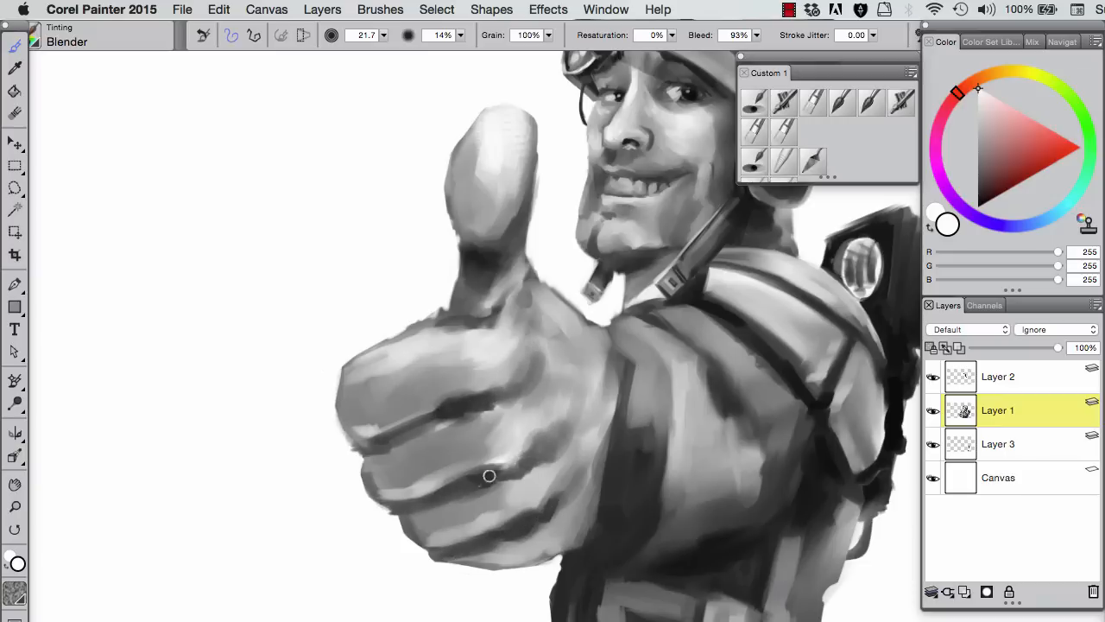
mouse_move(586, 544)
left_mouse_down()
mouse_move(550, 557)
mouse_move(474, 535)
mouse_move(406, 574)
mouse_move(498, 566)
mouse_move(447, 583)
mouse_move(469, 566)
mouse_move(566, 544)
left_mouse_up()
Step: Paint white highlights along the finger edges, knuckles and heel of the hand with the Basic Round brush at size 48.6
key("b")
key("bracketright")
left_click_drag(593, 503, 530, 562)
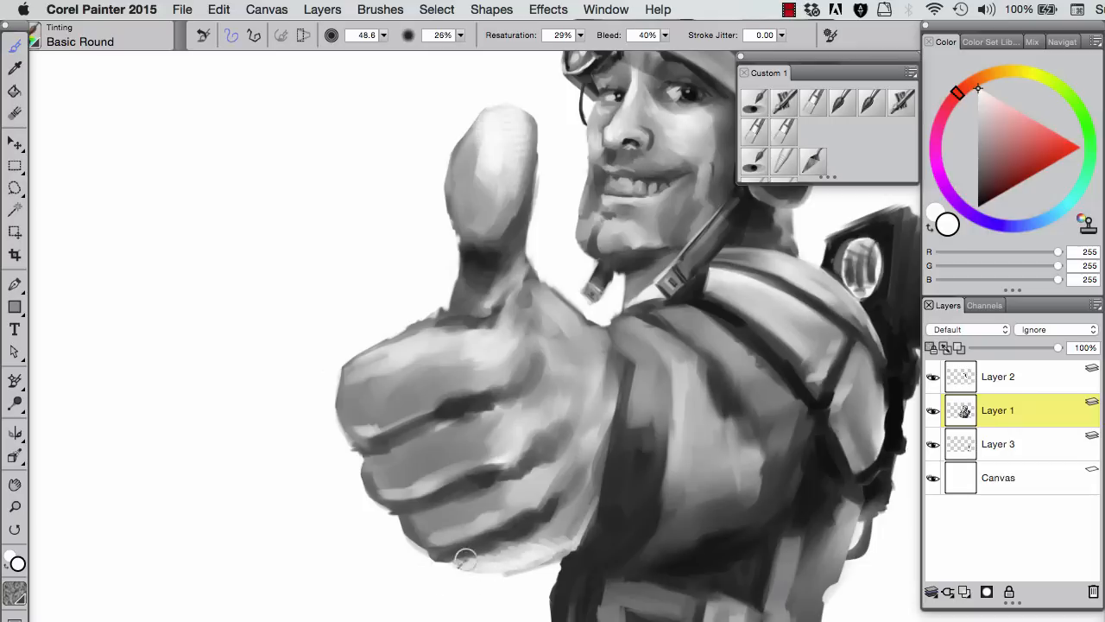
mouse_move(521, 514)
left_mouse_down()
mouse_move(445, 531)
mouse_move(438, 544)
left_mouse_up()
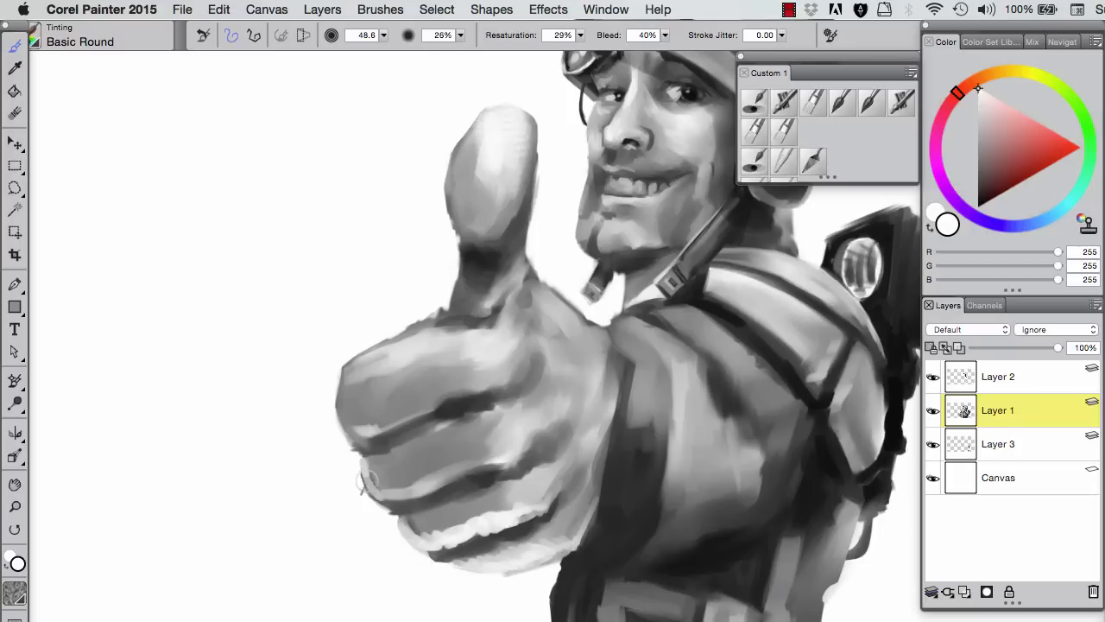
left_click_drag(374, 489, 466, 486)
left_click_drag(542, 384, 499, 412)
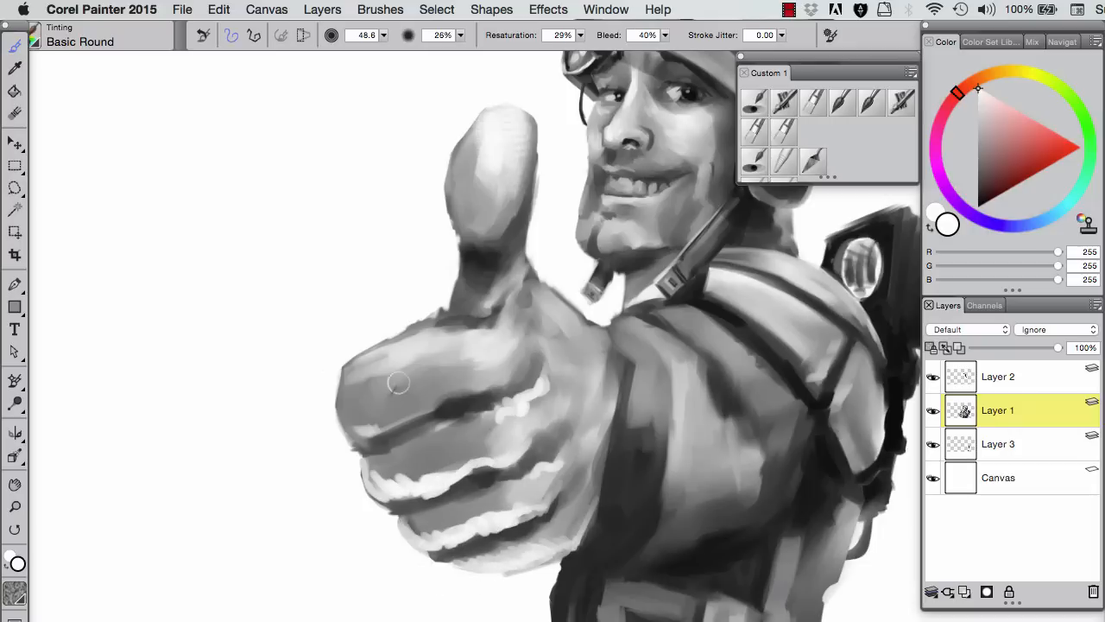
left_click_drag(404, 425, 347, 420)
left_click_drag(390, 344, 471, 333)
Step: Blend the white highlights into the fingers and palm with the Blender
left_click(783, 159)
mouse_move(537, 318)
left_mouse_down()
mouse_move(363, 423)
mouse_move(493, 424)
mouse_move(406, 518)
mouse_move(602, 563)
left_mouse_up()
key("bracketleft")
key("bracketleft")
key("bracketleft")
key("bracketleft")
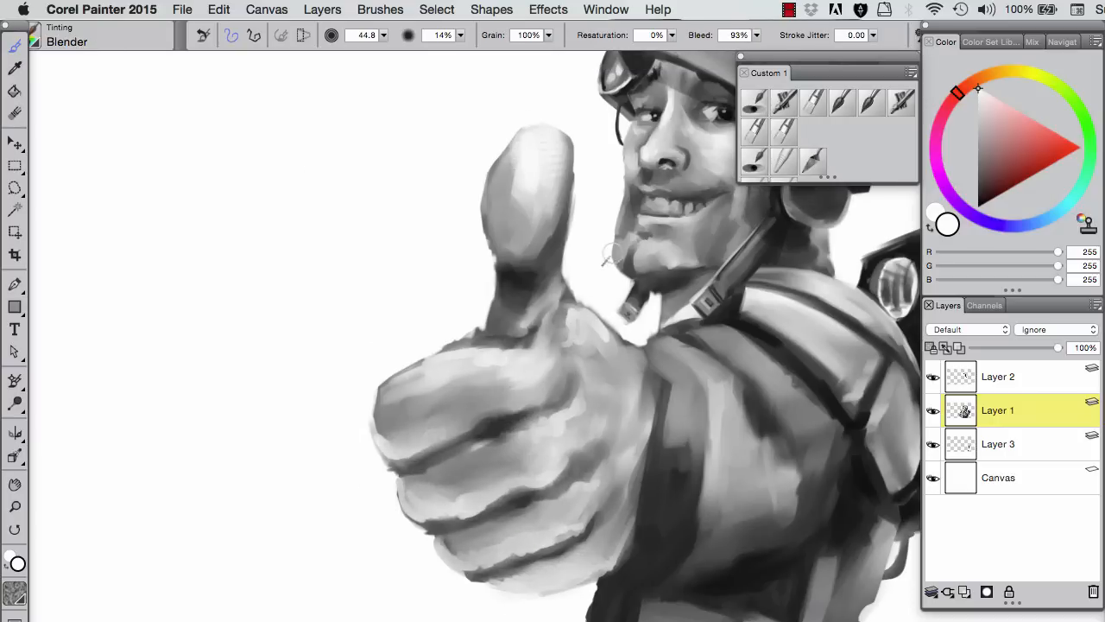
Step: Refine the thumb's shadowed base with sampled tones at Basic Round size 13.7 and clean the hand's outline with the eraser at size 17.4
left_click(539, 298, "alt")
key("bracketleft")
key("bracketleft")
key("bracketleft")
key("bracketleft")
key("bracketleft")
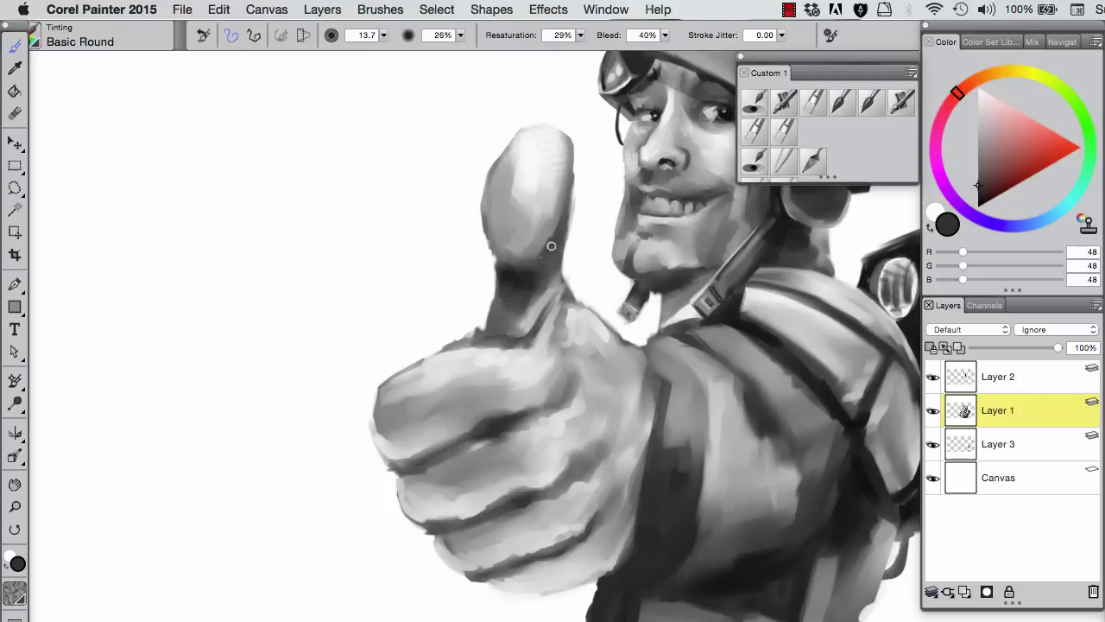
left_click(546, 246, "alt")
key("slash")
left_click_drag(542, 259, 561, 343)
key("n")
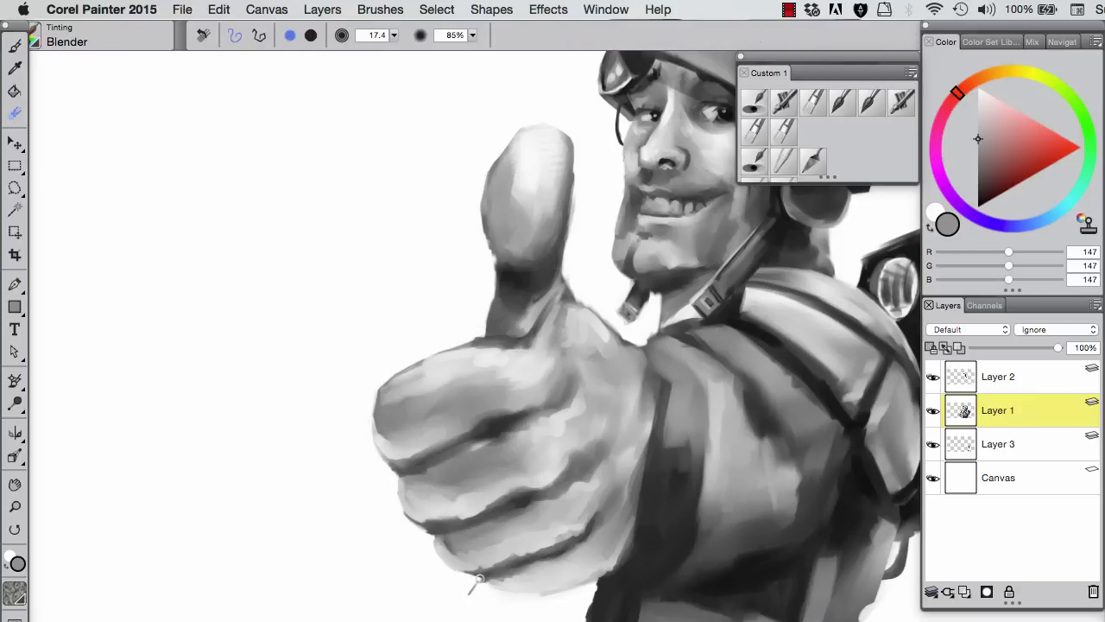
Step: Repaint the jacket panel below the fist with tones sampled from the figure
scroll(475, 580, "right", 5)
scroll(474, 580, "down", 2)
key("b")
key("slash")
left_click(414, 540, "alt")
mouse_move(409, 538)
left_mouse_down()
mouse_move(415, 587)
mouse_move(464, 532)
mouse_move(447, 600)
mouse_move(432, 609)
mouse_move(406, 570)
mouse_move(420, 538)
mouse_move(434, 595)
mouse_move(418, 544)
mouse_move(423, 596)
left_mouse_up()
left_click(429, 573, "alt")
left_click(445, 601, "alt")
Step: Darken the torso beneath the wrist with near-black using the Chalky Square Painting brush at size 23.4
key("k")
left_click(473, 538, "alt")
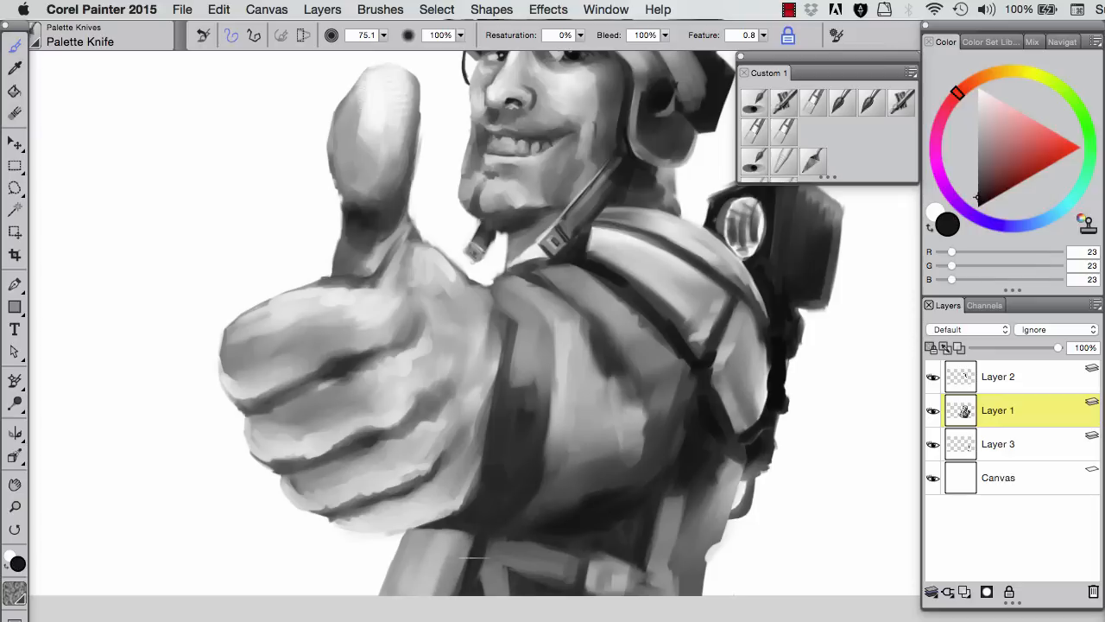
key("c")
mouse_move(501, 537)
left_mouse_down()
mouse_move(504, 562)
mouse_move(480, 588)
left_mouse_up()
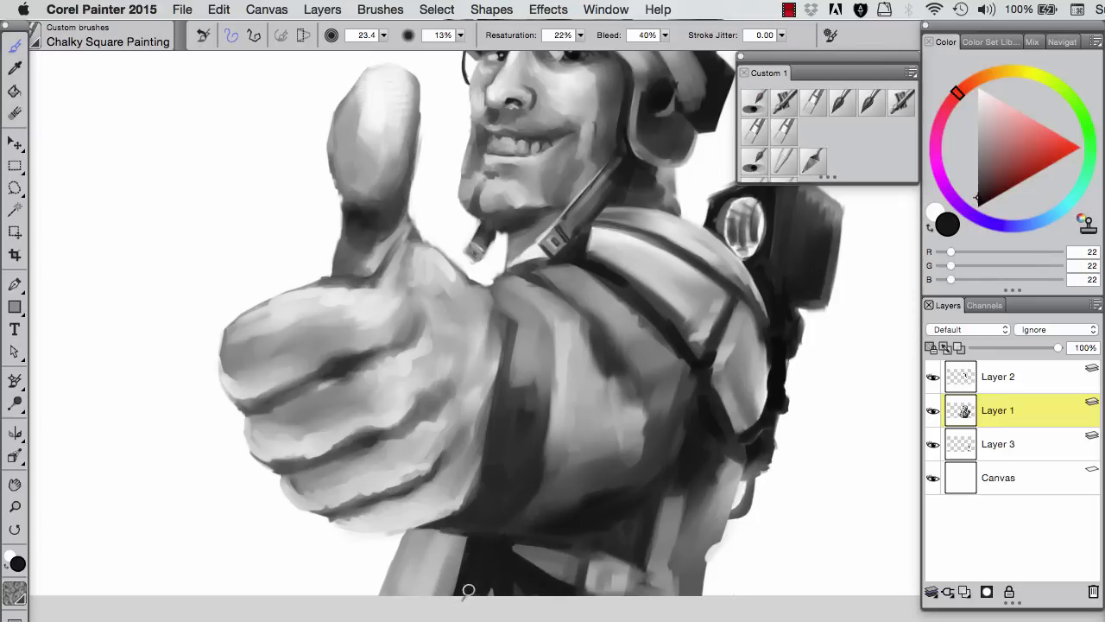
left_click_drag(469, 494, 444, 523)
Step: Paint grey reflected light along the sleeve's underside and fill the torso below it with near-black at brush size 139.2
left_click(463, 505, "alt")
mouse_move(525, 480)
left_mouse_down()
mouse_move(506, 489)
mouse_move(614, 518)
left_mouse_up()
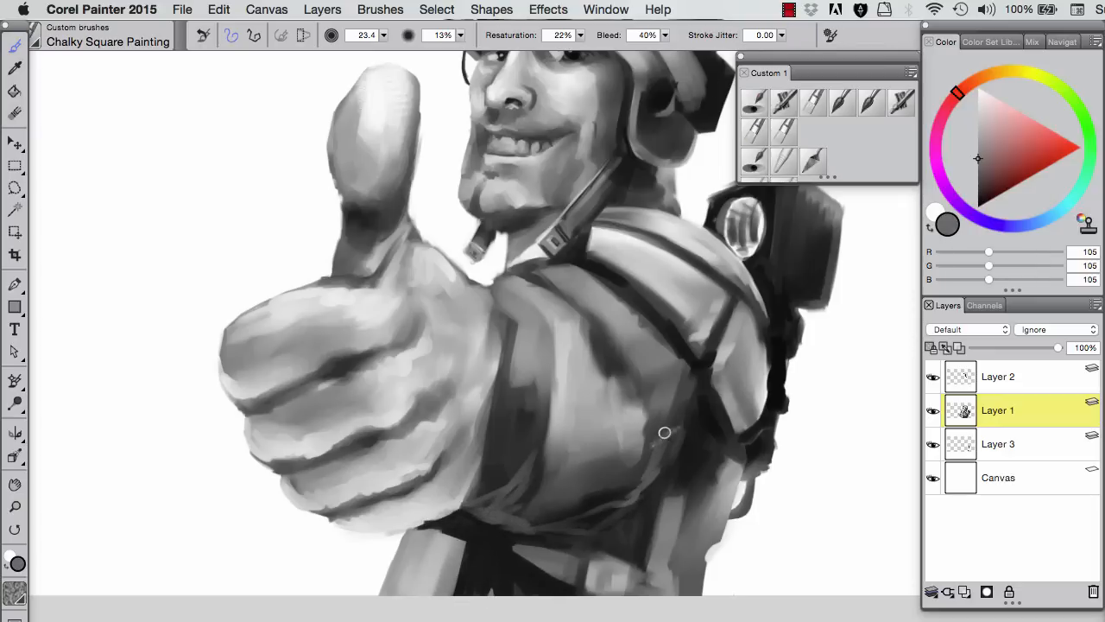
left_click_drag(525, 523, 553, 523)
mouse_move(638, 518)
left_mouse_down()
mouse_move(584, 526)
mouse_move(550, 604)
left_mouse_up()
left_click(567, 500, "alt")
left_click(522, 533, "alt")
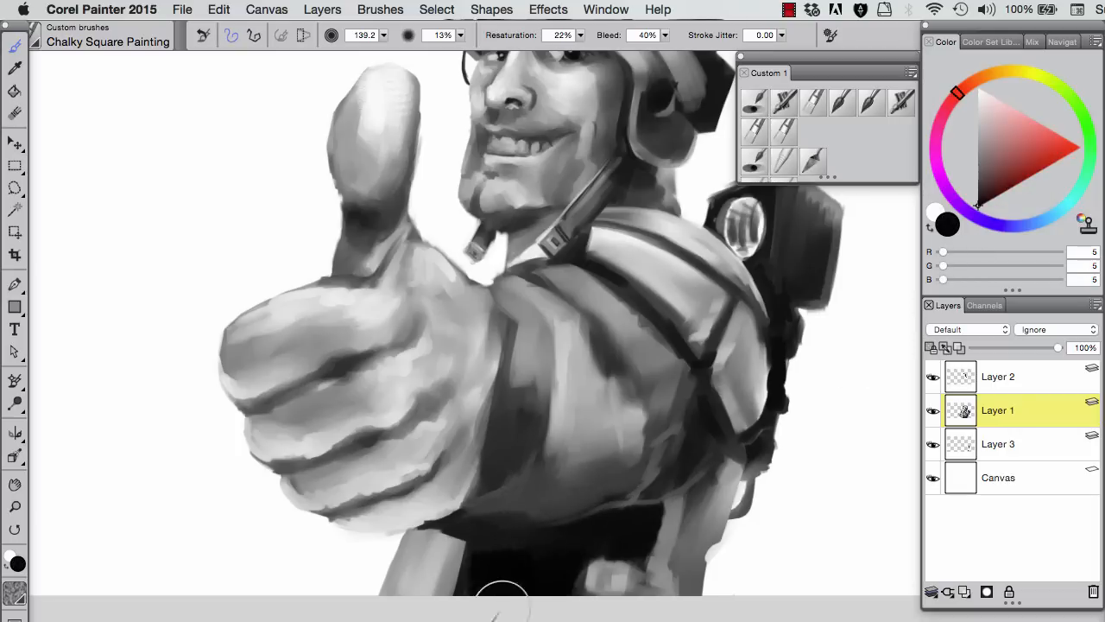
Step: Reshape the light jacket panel below the fist and paint a grey diagonal strap across the dark torso
mouse_move(528, 546)
left_mouse_down()
mouse_move(483, 510)
mouse_move(498, 492)
mouse_move(556, 518)
mouse_move(454, 523)
mouse_move(372, 587)
left_mouse_up()
left_click(244, 505, "alt")
left_click(555, 519, "alt")
left_click(493, 587, "alt")
mouse_move(466, 543)
left_mouse_down()
mouse_move(517, 578)
mouse_move(496, 609)
mouse_move(469, 573)
mouse_move(483, 561)
mouse_move(518, 587)
left_mouse_up()
left_click(497, 605, "alt")
left_click(469, 573, "alt")
left_click(516, 393, "alt")
mouse_move(471, 527)
left_mouse_down()
mouse_move(436, 604)
mouse_move(479, 587)
mouse_move(509, 604)
left_mouse_up()
Step: Sharpen the edges of the jacket panel and diagonal strap with near-black at brush size 13.7
key("bracketleft")
left_click(471, 552, "alt")
left_click(475, 561, "alt")
key("bracketleft")
key("bracketleft")
key("bracketleft")
left_click(473, 546, "alt")
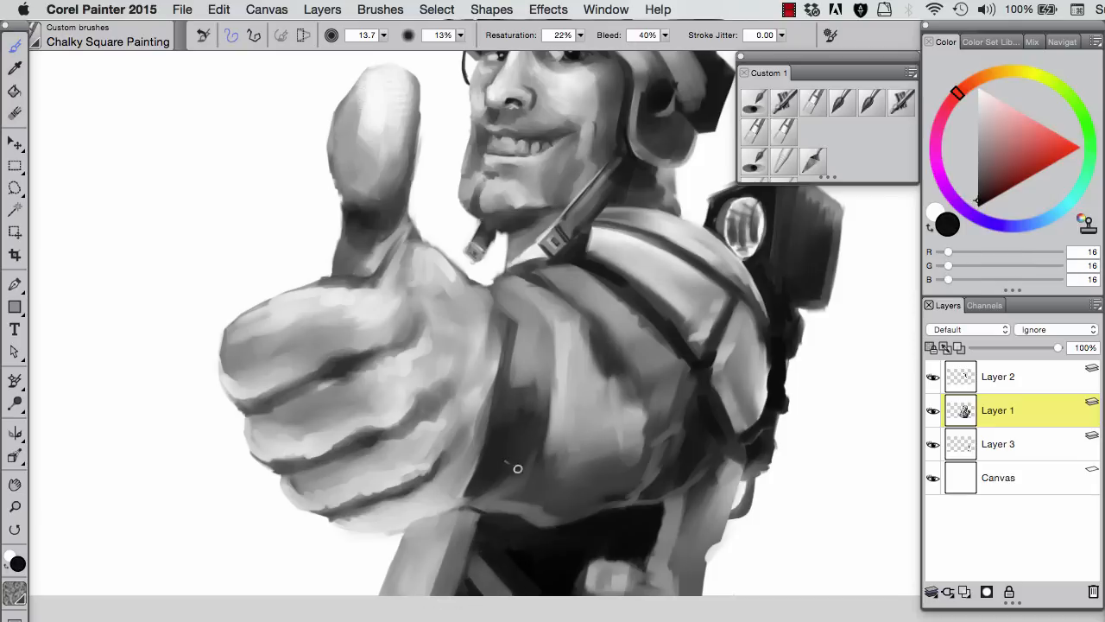
Step: Brighten the sleeve folds and the cuff edge with white and light grey highlights
key("shift+s")
key("bracketleft")
mouse_move(518, 302)
left_mouse_down()
mouse_move(518, 332)
mouse_move(583, 294)
mouse_move(540, 290)
mouse_move(574, 363)
mouse_move(638, 428)
mouse_move(628, 360)
left_mouse_up()
key("super+minus")
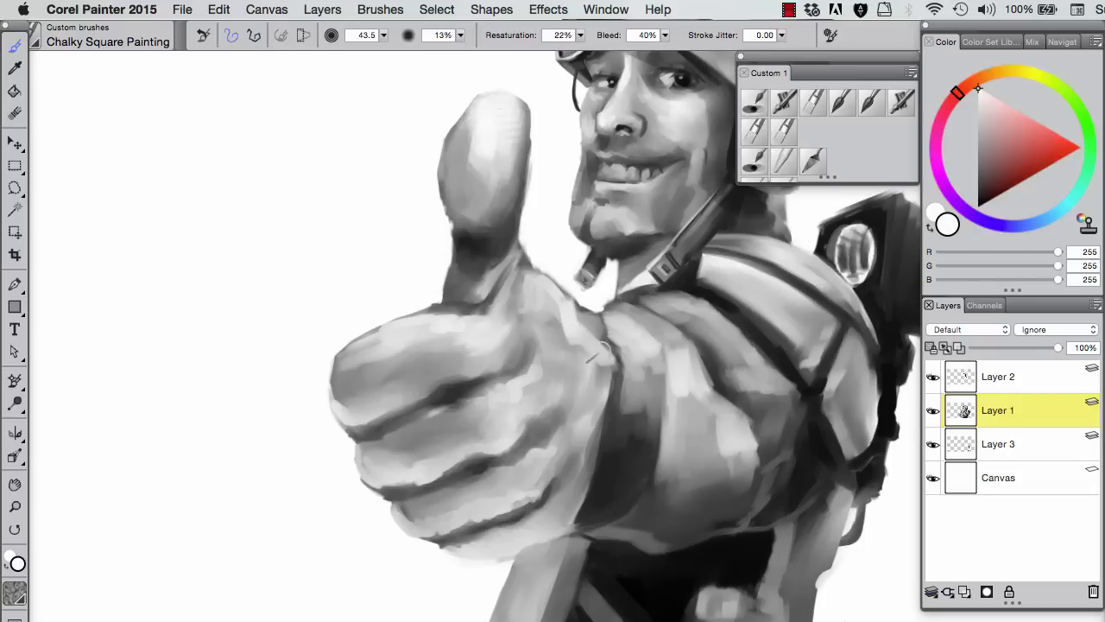
left_click(609, 341, "alt")
key("super+minus")
key("super+equal")
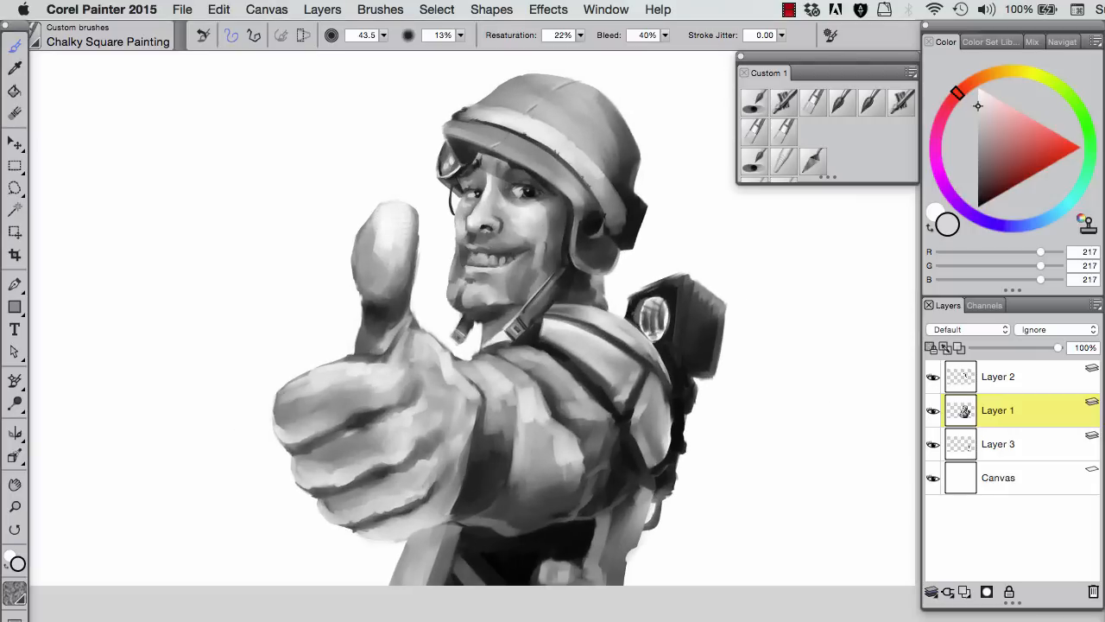
Step: Add a new layer set to Overlay and paint black camouflage patches on the helmet with the Basic Round brush
left_click(964, 592)
left_click(871, 102)
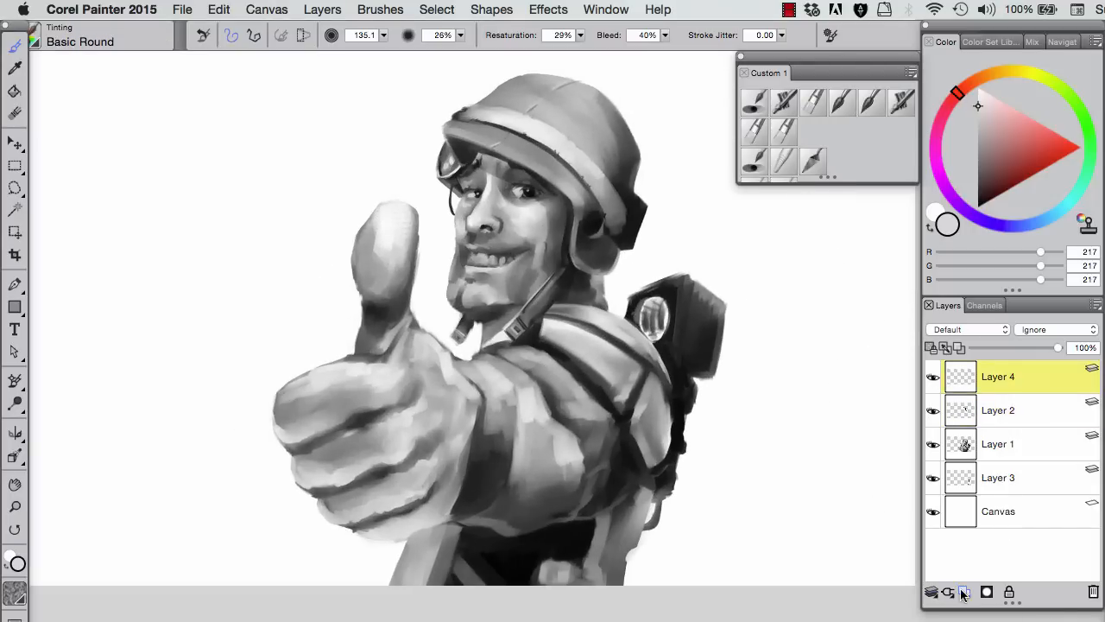
left_click(965, 591)
left_click(992, 410)
left_click(974, 212)
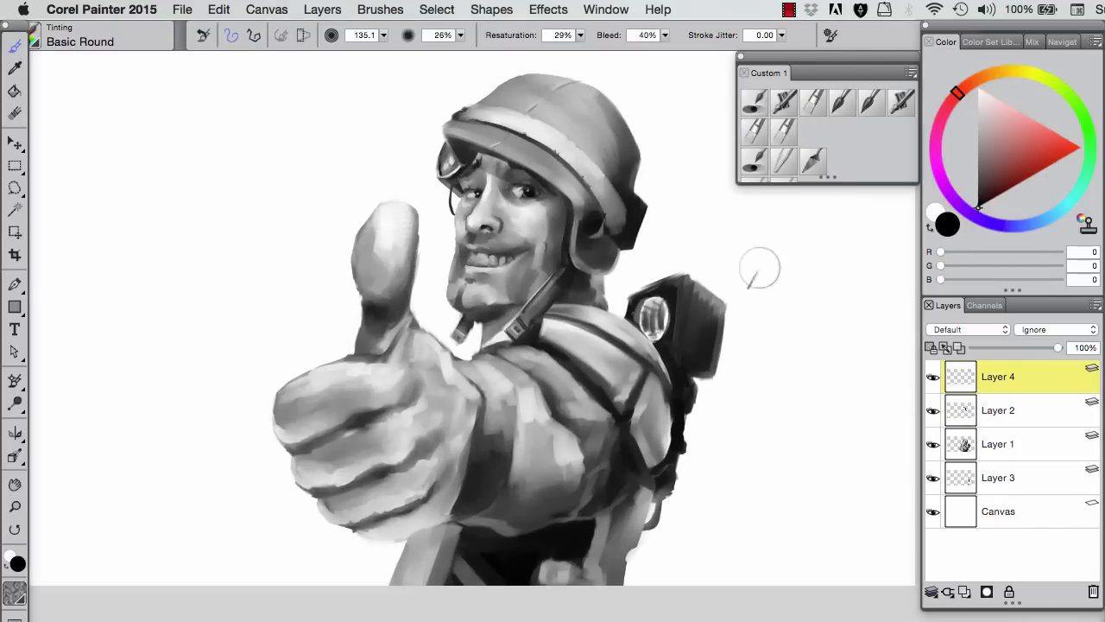
left_click_drag(577, 121, 584, 180)
left_click(967, 329)
left_click(967, 477)
left_click_drag(567, 247, 553, 250)
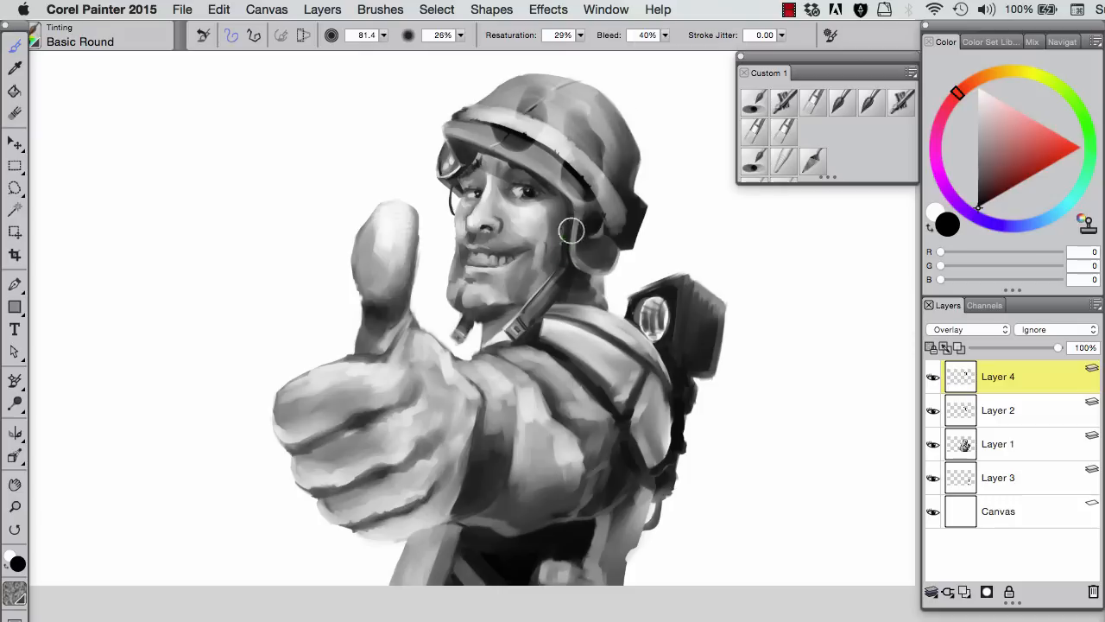
Step: Try another blend mode on the camouflage layer and return it to Overlay
left_click(967, 329)
left_click(958, 298)
left_click(941, 329)
left_click(958, 358)
Step: Paint black camouflage patches over the shoulder, the lower jacket, the helmet crown and the ear guard
mouse_move(613, 328)
left_mouse_down()
mouse_move(576, 367)
mouse_move(630, 408)
mouse_move(610, 371)
mouse_move(647, 453)
left_mouse_up()
left_click_drag(639, 518, 596, 566)
mouse_move(410, 578)
left_mouse_down()
mouse_move(448, 553)
mouse_move(448, 579)
left_mouse_up()
left_click_drag(510, 73, 436, 147)
left_click_drag(574, 95, 600, 169)
left_click_drag(566, 125, 542, 86)
left_click_drag(608, 183, 614, 195)
left_click_drag(594, 257, 605, 274)
Step: Clear the camouflage from the light helmet band with the eraser at size 46.8 and undo the last three actions
key("n")
left_click_drag(569, 149, 613, 201)
left_click_drag(505, 125, 542, 139)
key("super+equal")
key("super+z")
key("super+z")
key("super+z")
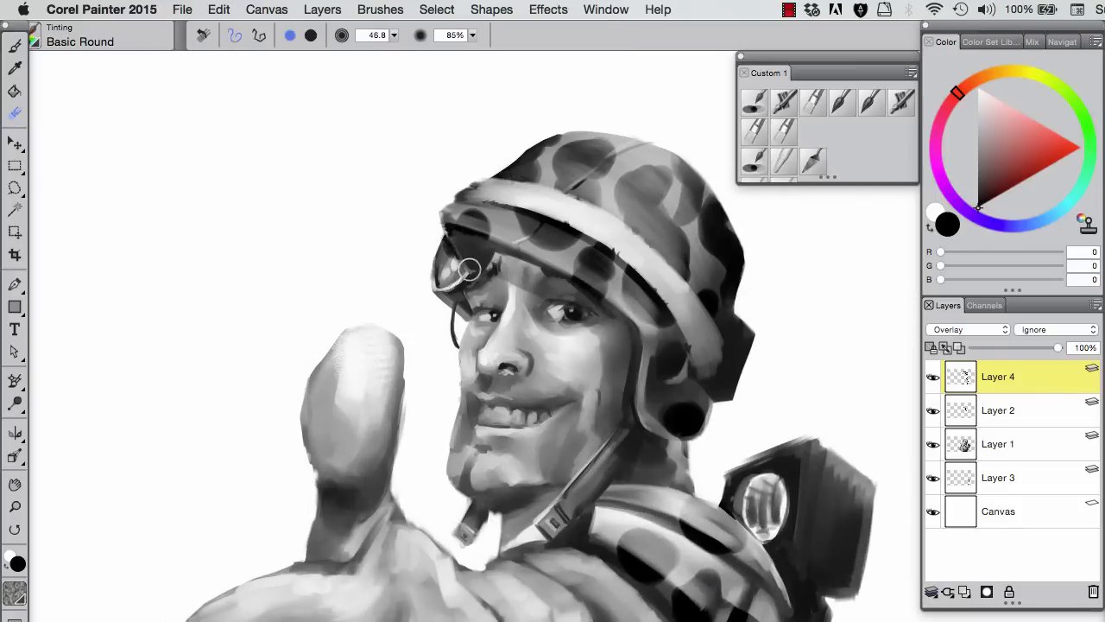
Step: Examine the camouflage patches across the shoulder, lower jacket and helmet
scroll(458, 261, "down", 5)
scroll(458, 261, "right", 3)
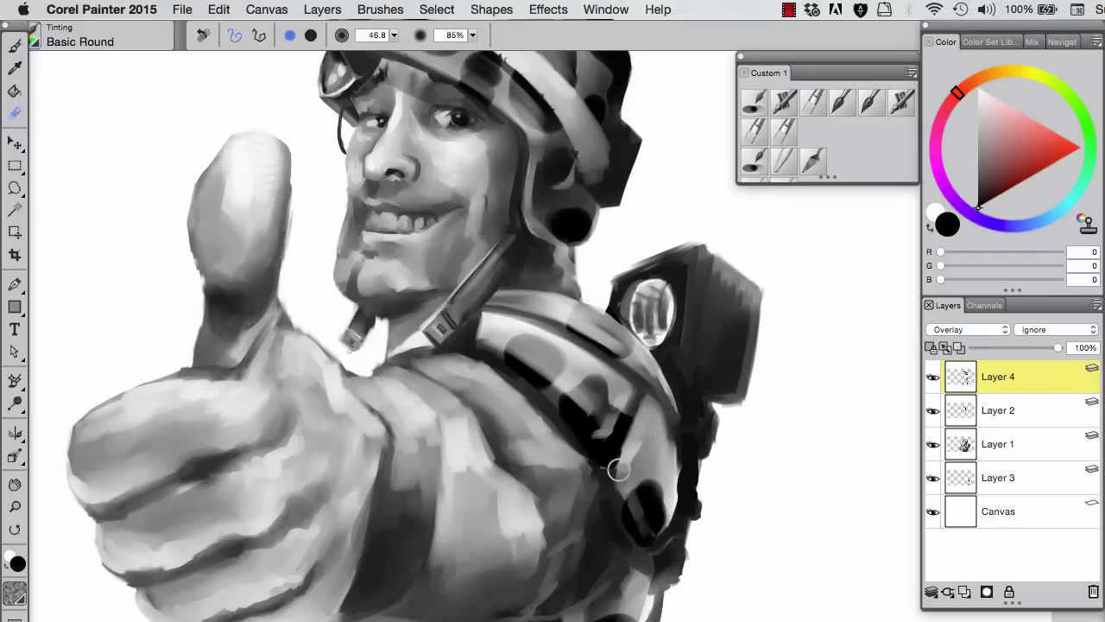
scroll(451, 414, "down", 5)
scroll(452, 414, "right", 1)
scroll(453, 483, "left", 2)
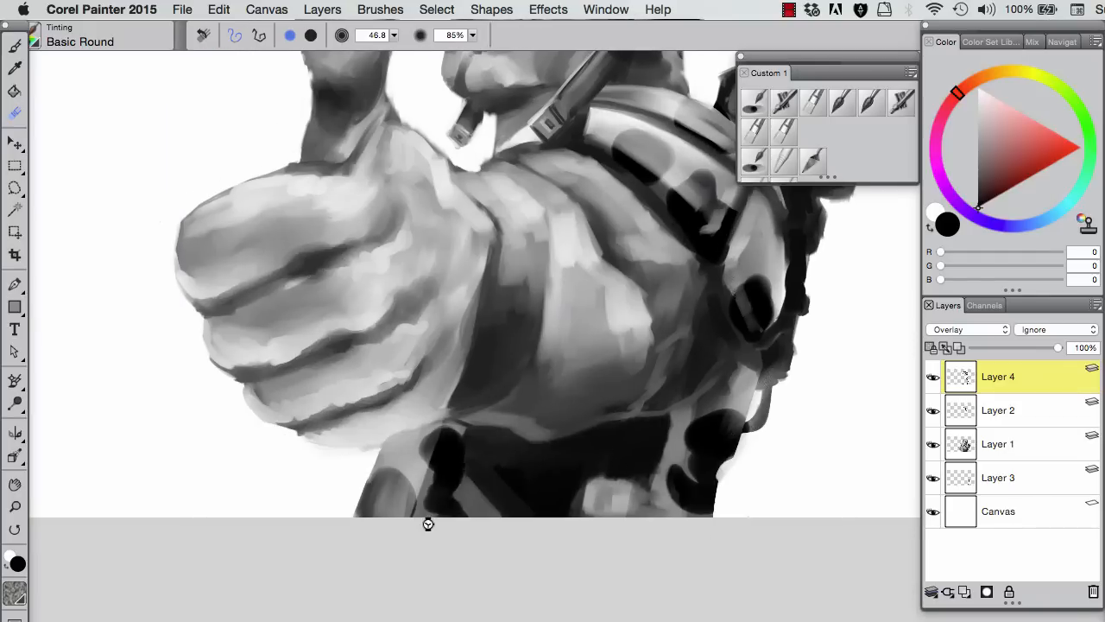
scroll(439, 537, "up", 10)
scroll(446, 290, "down", 5)
scroll(522, 313, "up", 6)
Step: Add another new layer above the camouflage, sample a near-white of 253, and set the layer's blend mode to Difference
key("super+shift+n")
key("shift+s")
scroll(521, 313, "up", 4)
scroll(522, 313, "left", 2)
left_click(970, 329)
left_click(949, 518)
left_click(943, 331)
left_click(944, 331)
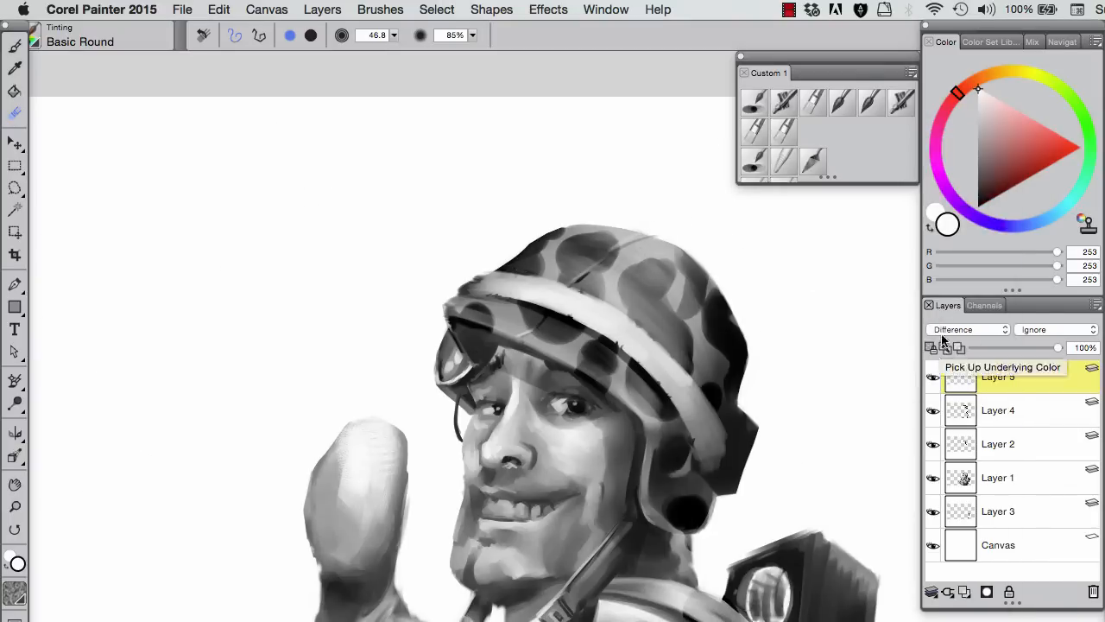
Step: Dab a near-white spot on the helmet crown, set the new layer's blend mode to Overlay and its opacity to 51%
key("b")
left_click(646, 243)
left_click(959, 330)
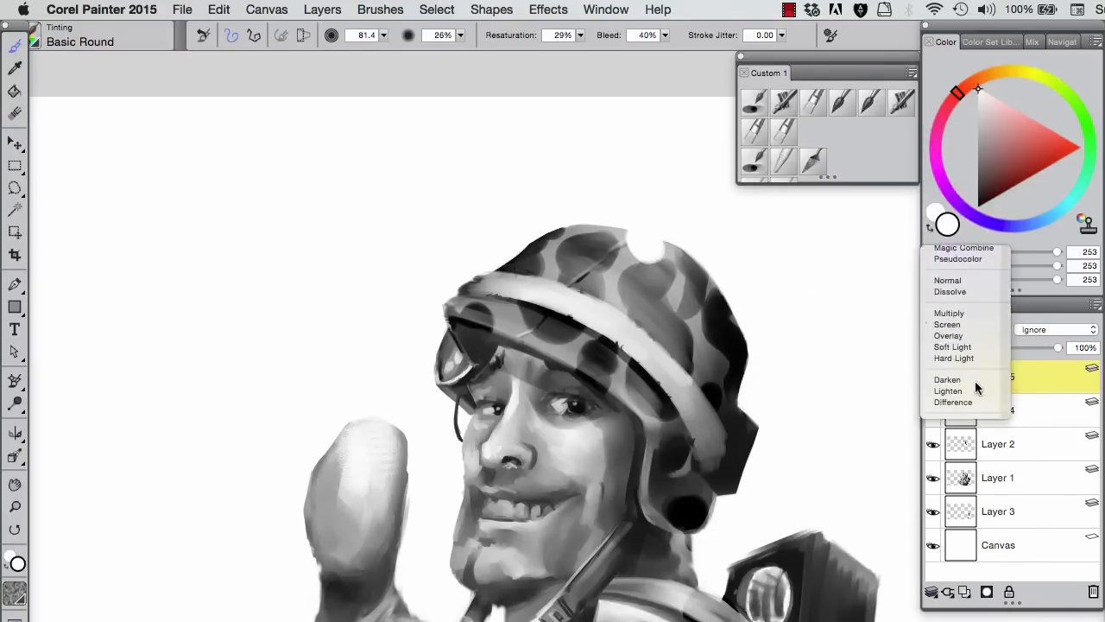
left_click(939, 325)
left_click(998, 348)
left_click_drag(997, 347, 1017, 348)
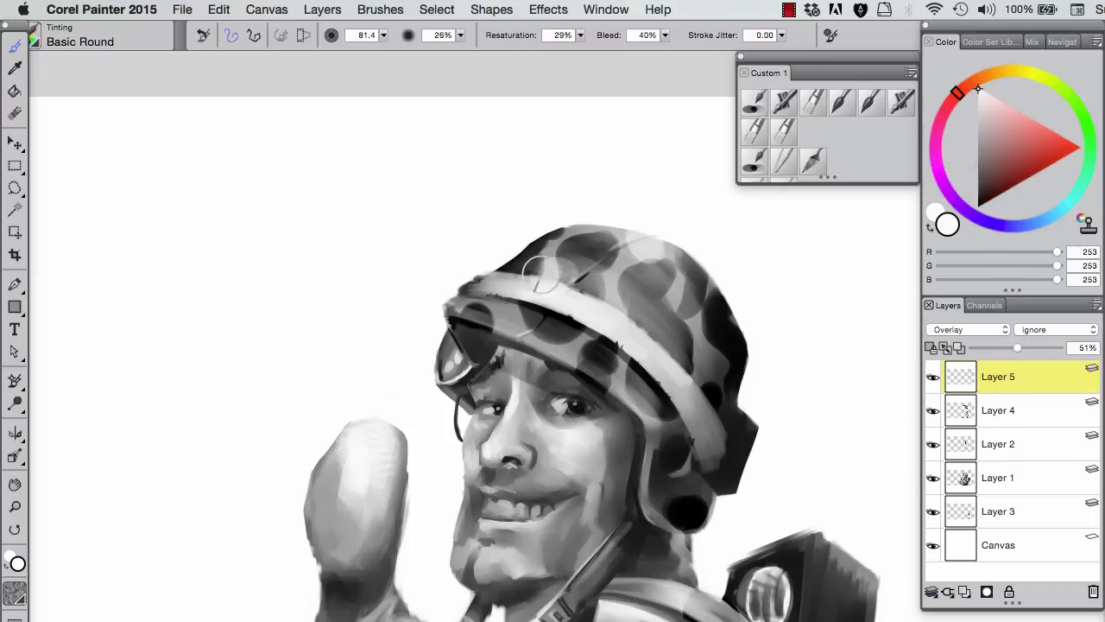
Step: Switch the layer's blend mode to Screen and paint light camouflage spots over the helmet with the brush at size 49.4
key("bracketleft")
key("bracketleft")
key("bracketleft")
left_click(962, 328)
left_click(958, 314)
left_click(552, 346)
left_click_drag(638, 372, 716, 399)
left_click(594, 238)
left_click(489, 319)
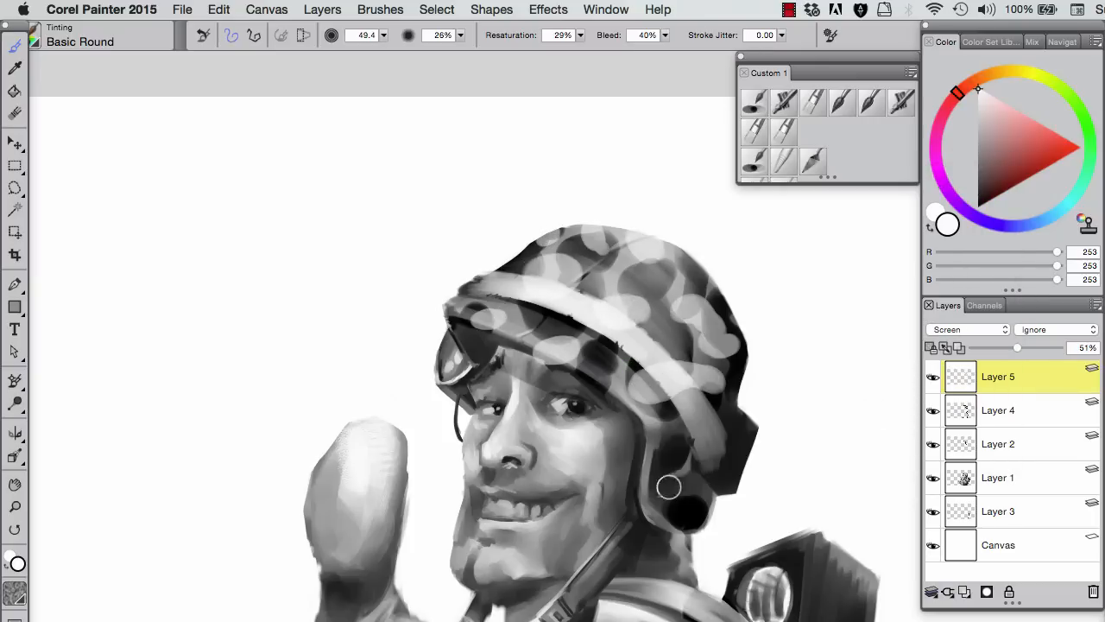
Step: Paint light camouflage spots over the shoulder and the lower jacket
scroll(629, 362, "down", 10)
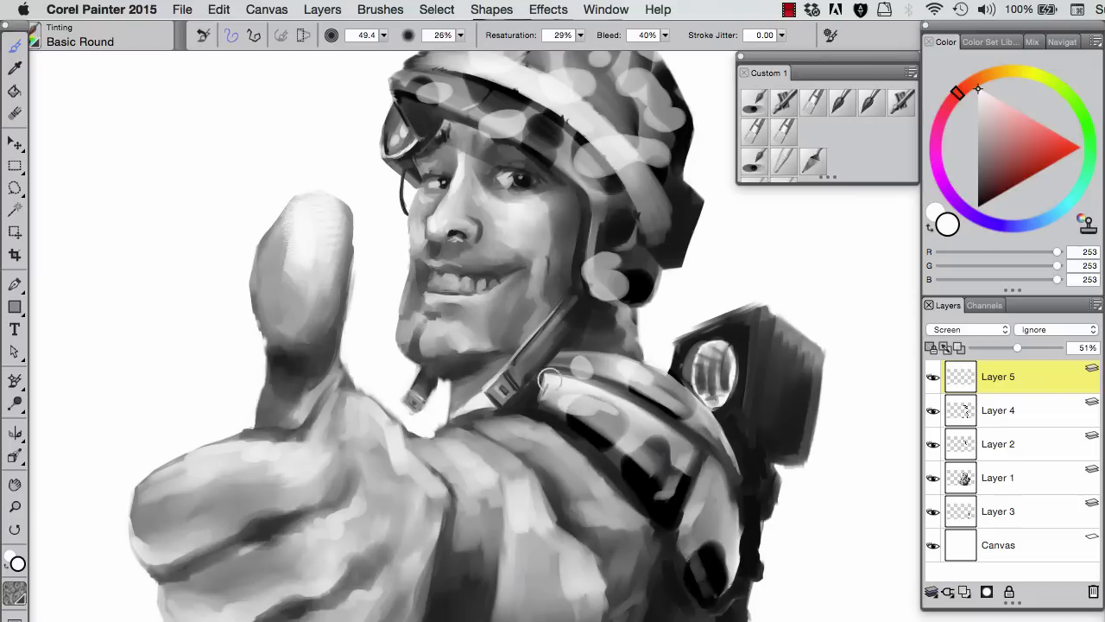
scroll(604, 501, "down", 8)
left_click(644, 451)
left_click(588, 506)
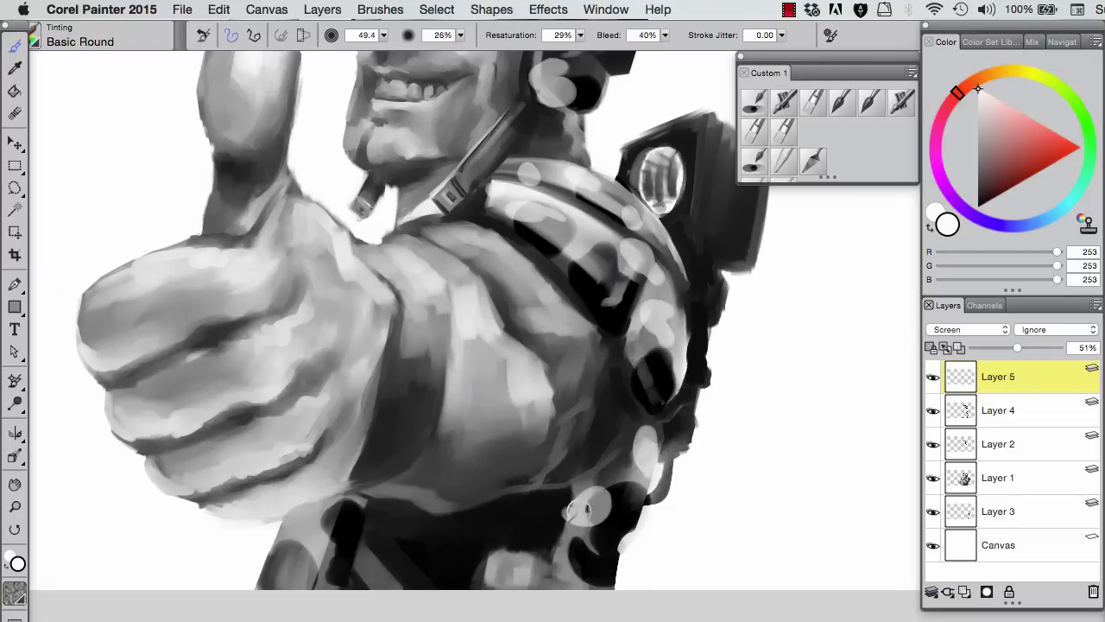
left_click(298, 523)
Step: Clear the light spots from the helmet band with the eraser at size 46.8 and lower the layer's opacity to 27%
key("n")
scroll(510, 388, "up", 6)
scroll(640, 363, "up", 5)
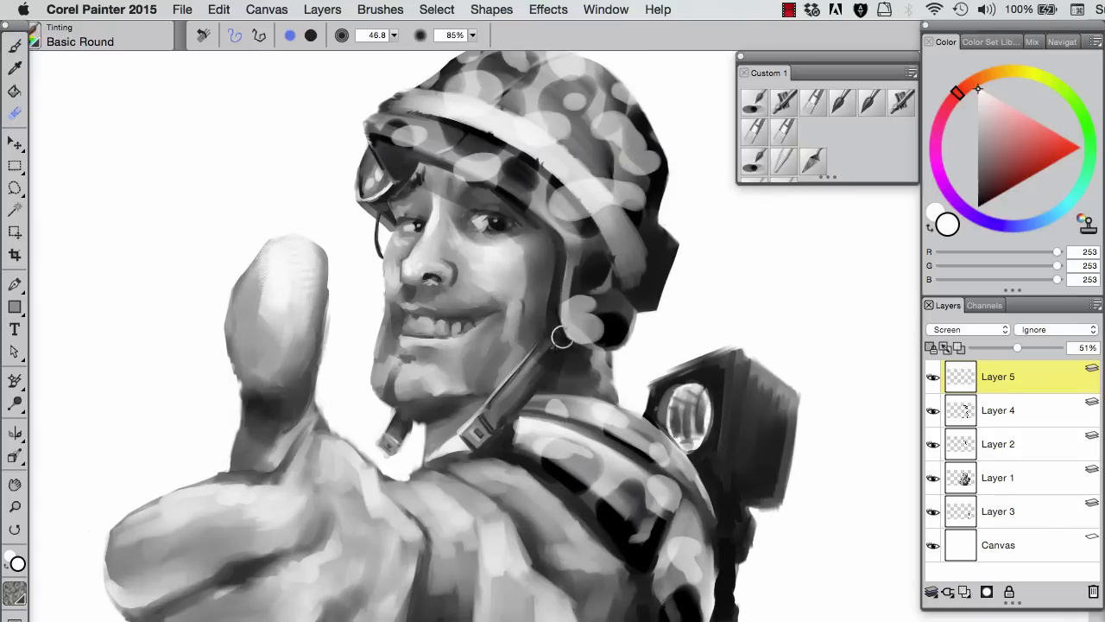
scroll(456, 291, "up", 6)
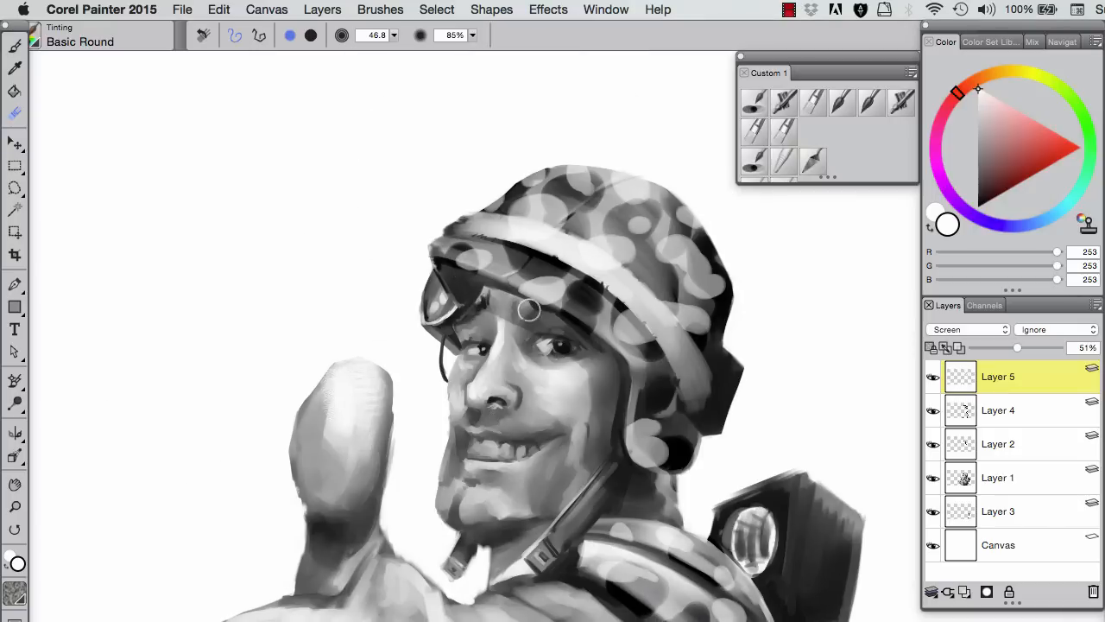
left_click_drag(426, 528, 368, 230)
left_click(492, 229, "alt+super")
key("b")
key("F1")
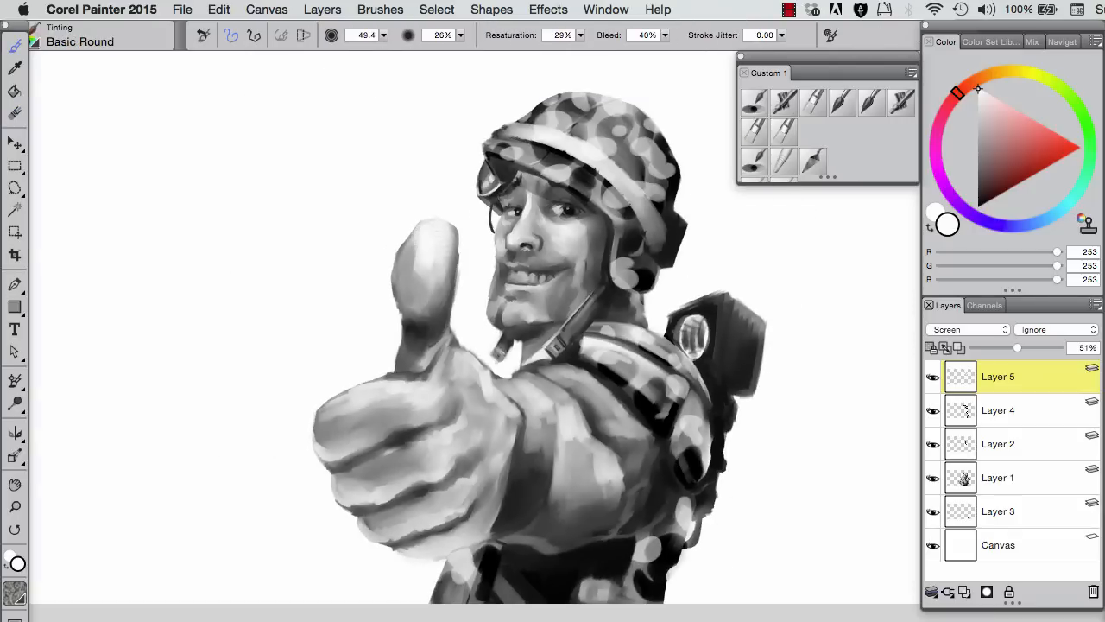
Step: On Layer 1, touch up the thumb's base and darken the area under the helmet brim with the Chalky Square Painting brush at size 29.9
left_click(1001, 478)
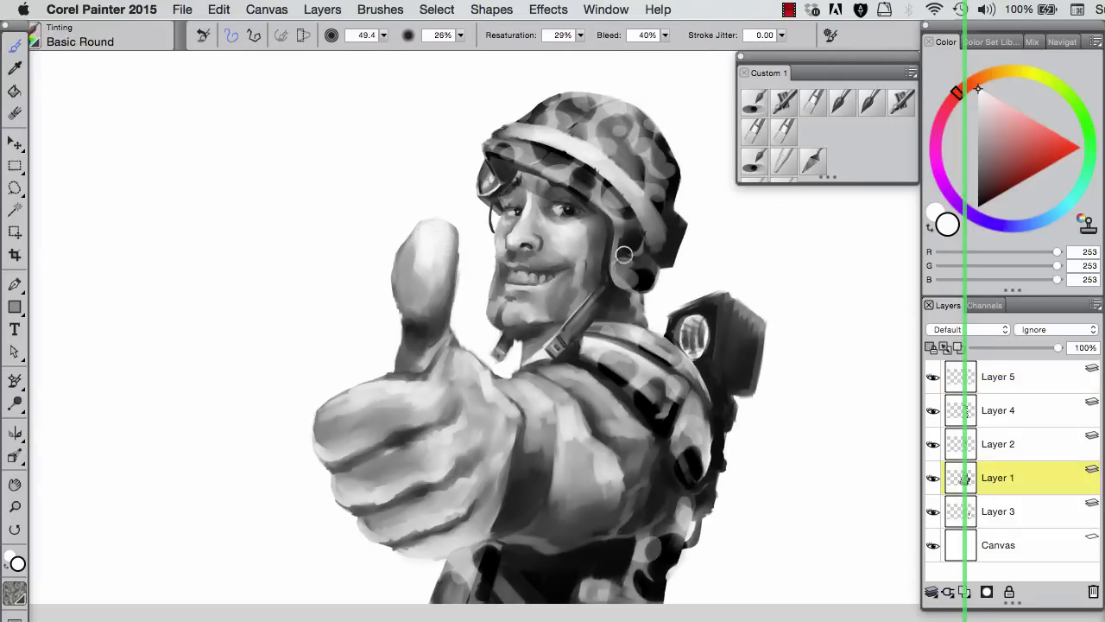
key("F2")
left_click(977, 164)
mouse_move(409, 409)
left_mouse_down()
mouse_move(374, 409)
mouse_move(431, 465)
mouse_move(435, 499)
mouse_move(463, 532)
mouse_move(418, 553)
left_mouse_up()
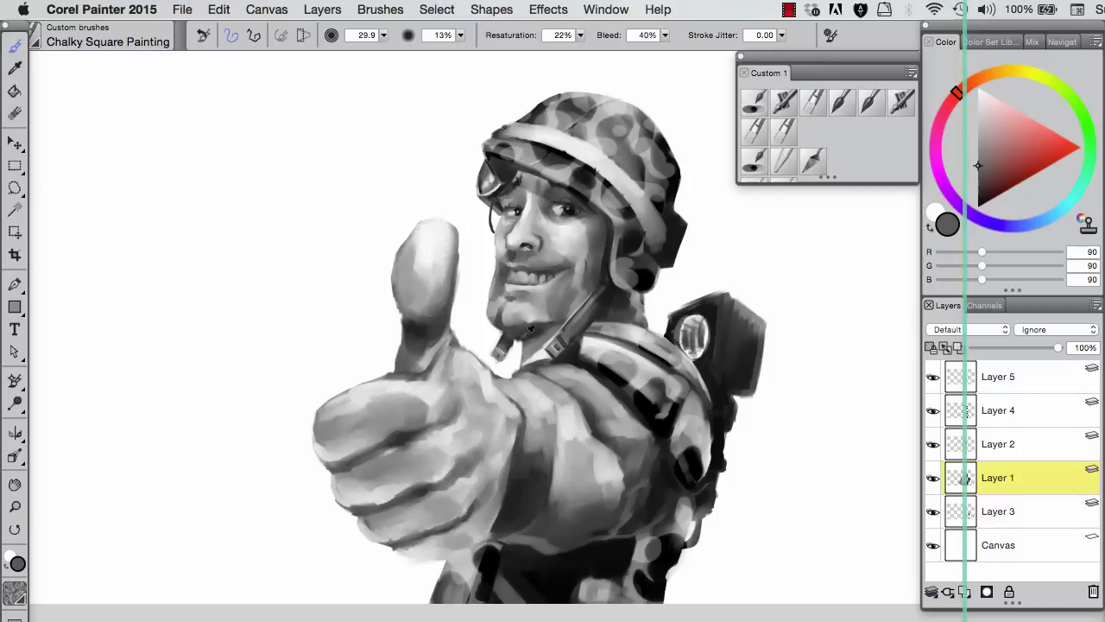
left_click(398, 329, "alt")
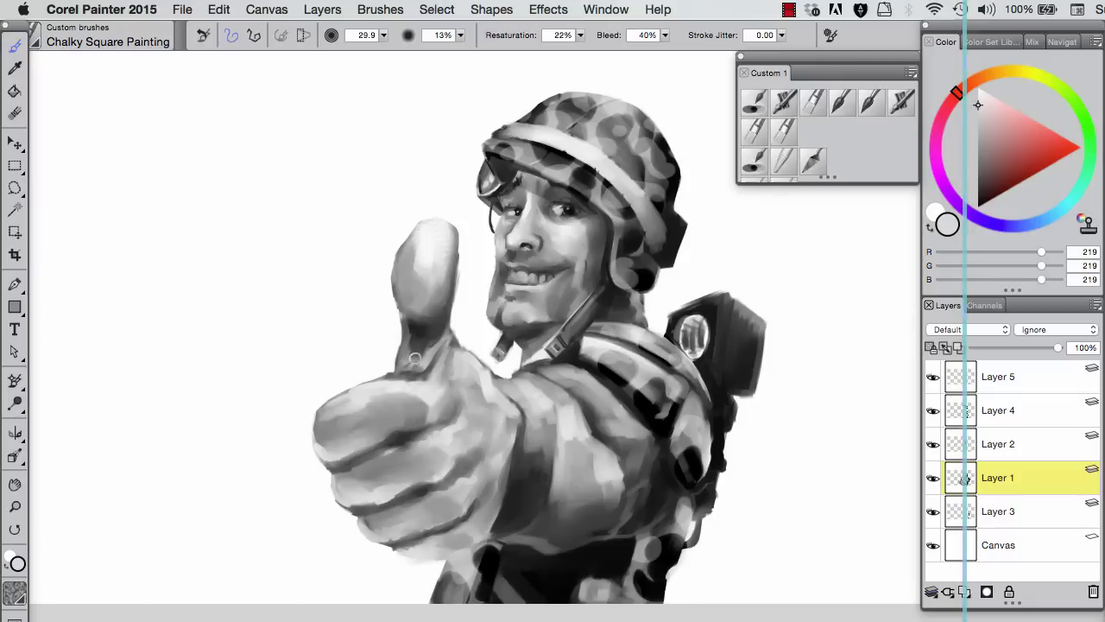
left_click(424, 387, "alt")
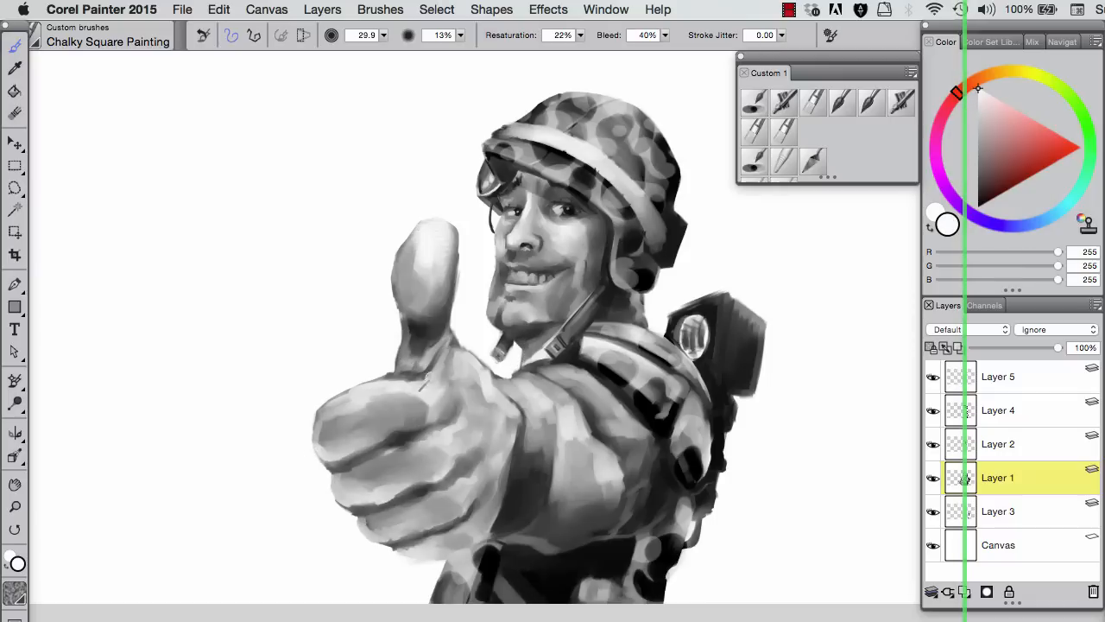
left_click(723, 336, "alt")
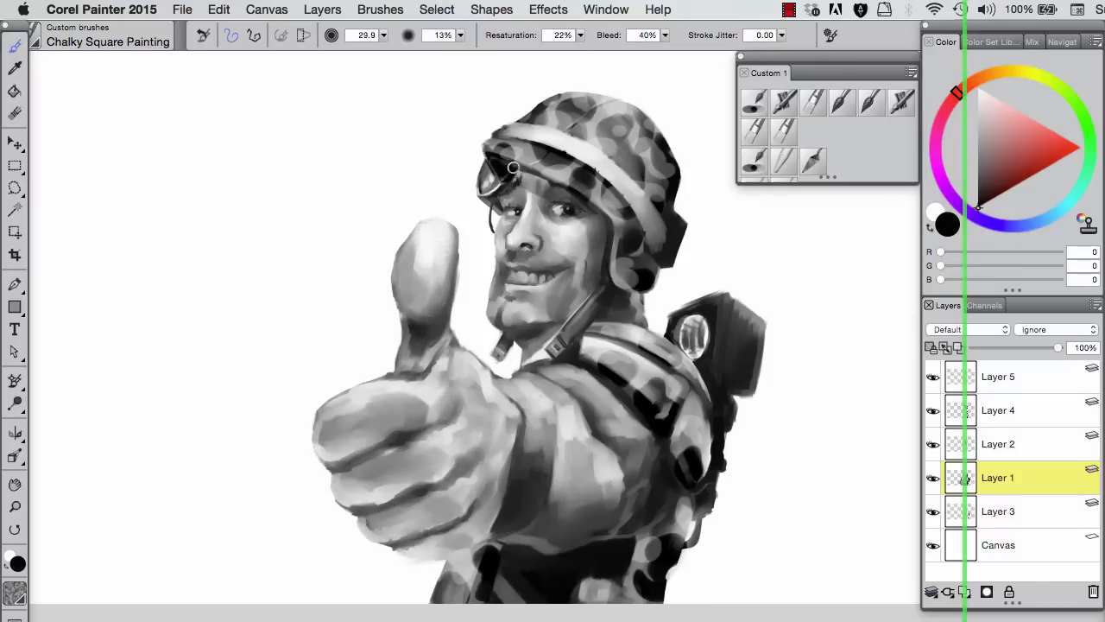
key("F2")
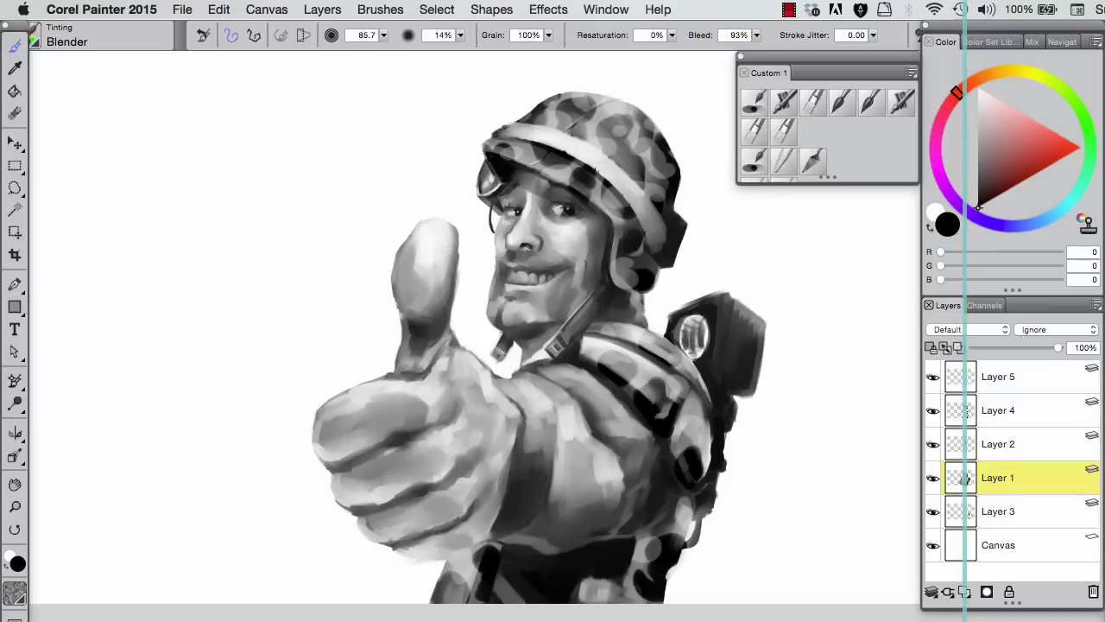
Step: Refine the cuff, the sleeve and the dark edge of the pack using sampled greys and the Basic Round brush at size 24.7
key("F1")
left_click(518, 425, "alt")
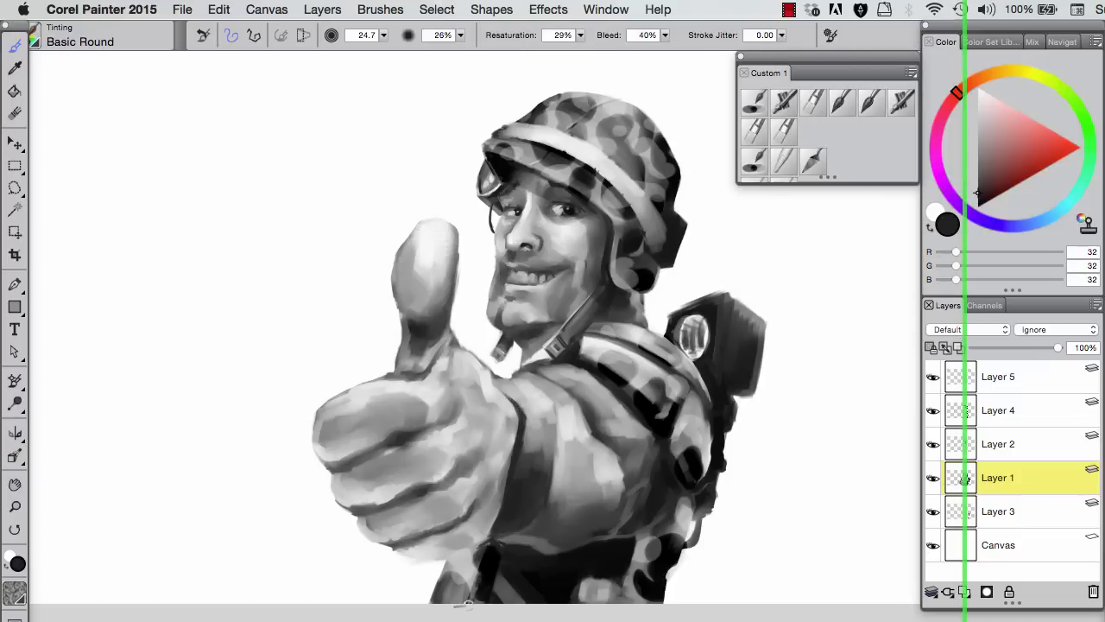
left_click(545, 504, "alt")
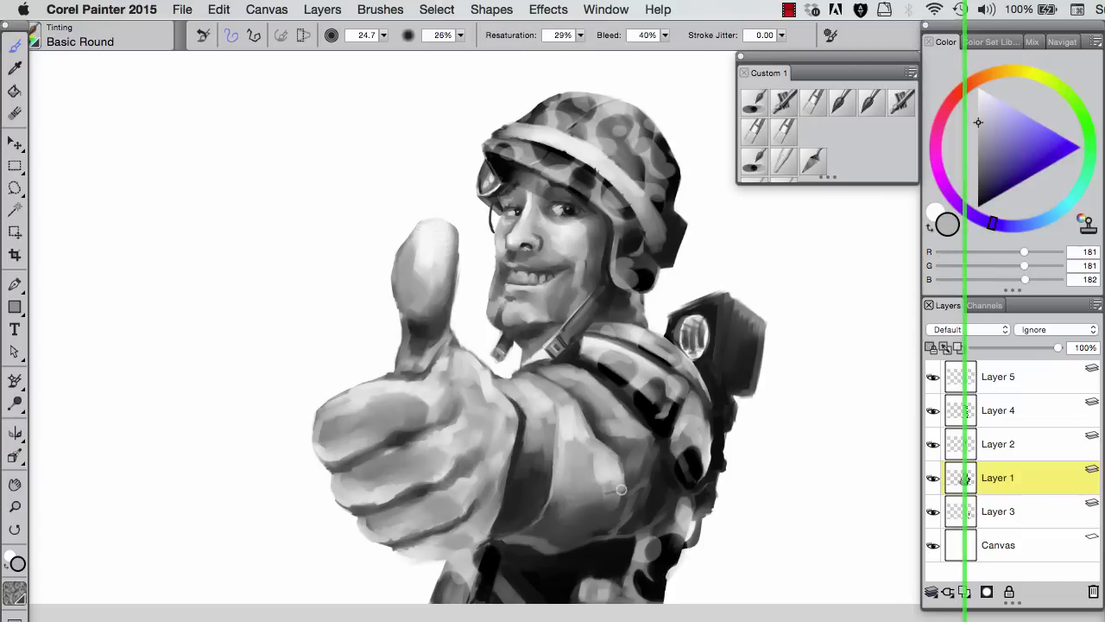
left_click(492, 386, "alt")
left_click(721, 429, "alt")
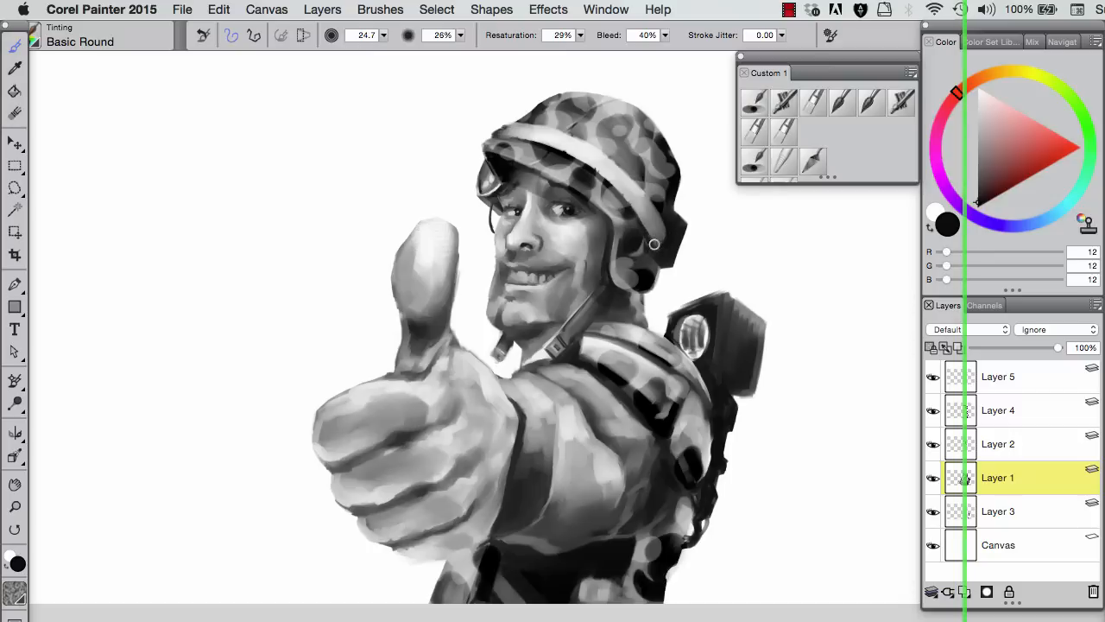
Step: Select all five painting layers above the canvas and fit the whole picture in view
left_click(989, 373, "shift")
left_click(322, 9)
left_click(345, 357)
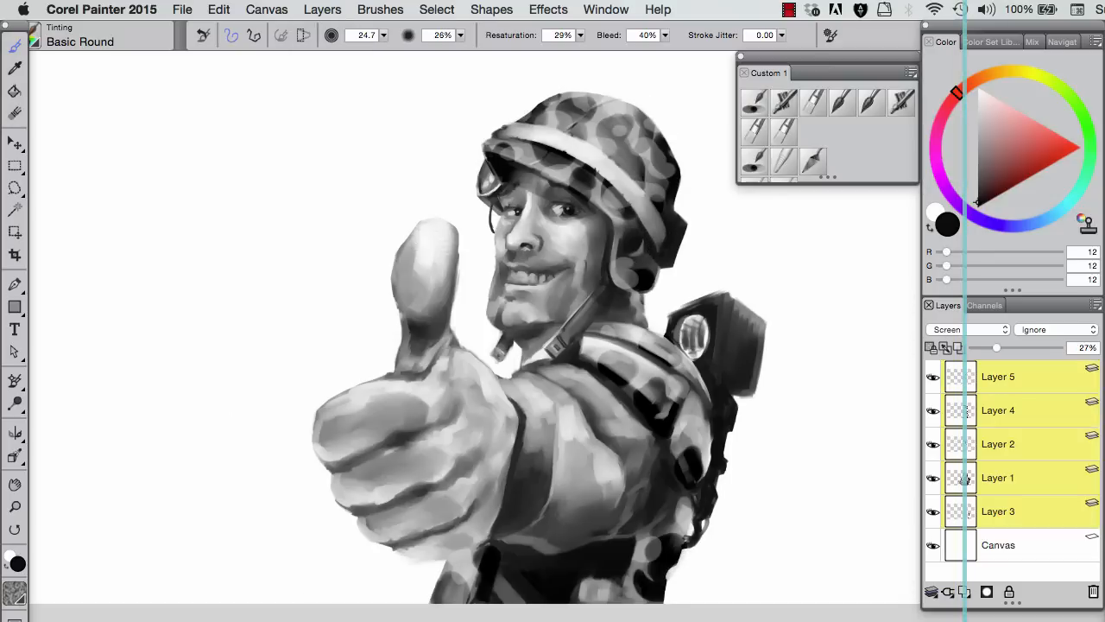
key("super+0")
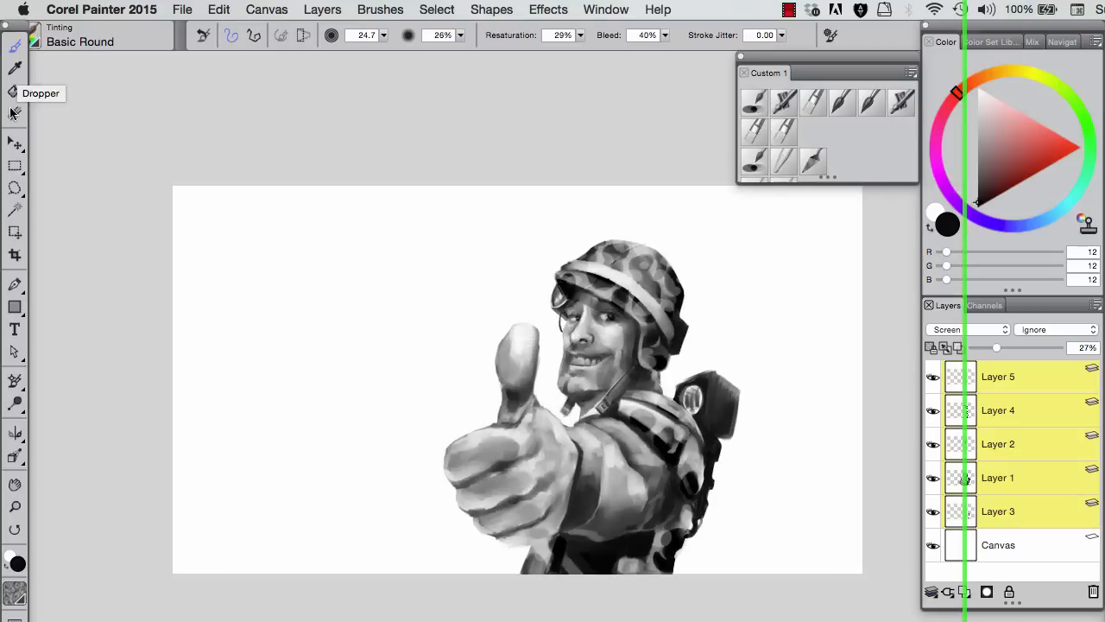
Step: Lasso the thumb and scale it down slightly with a free transform
key("l")
left_click_drag(488, 304, 538, 394)
key("super+shift+t")
left_click_drag(544, 308, 540, 303)
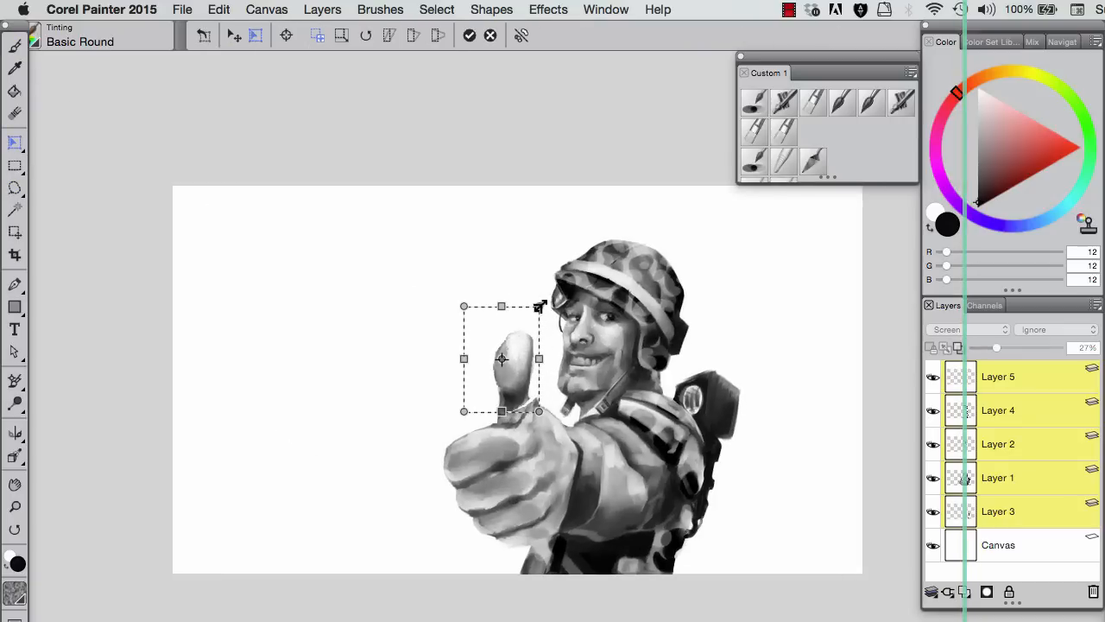
key("f")
key("Return")
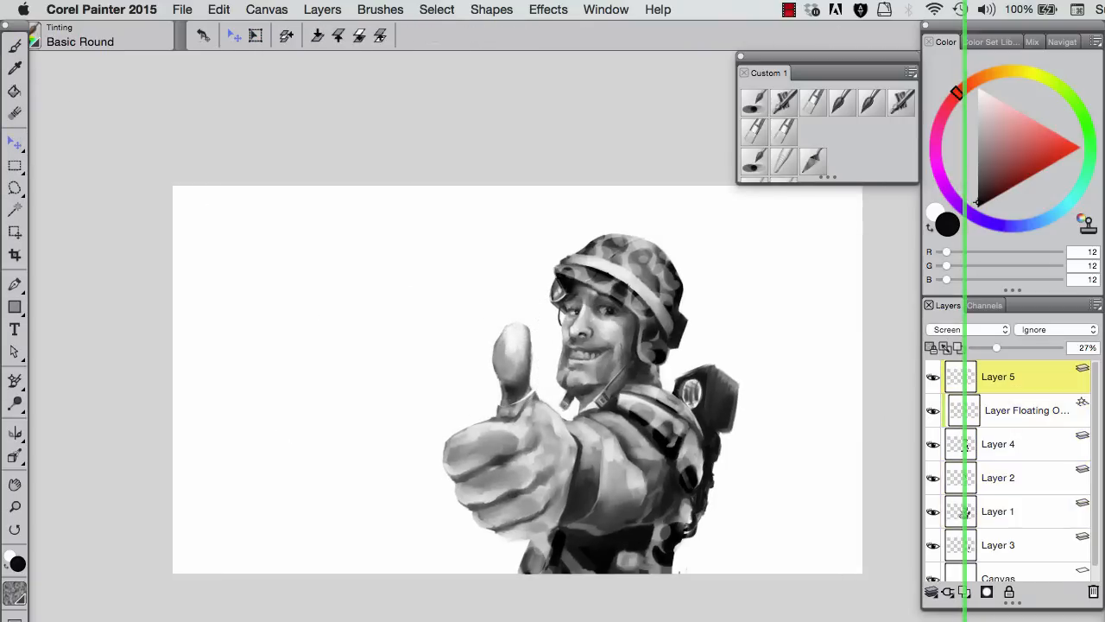
Step: Undo the last action, rotate the selected thumb slightly clockwise with another transform, apply it and clear the selection
key("super+z")
key("super+shift+t")
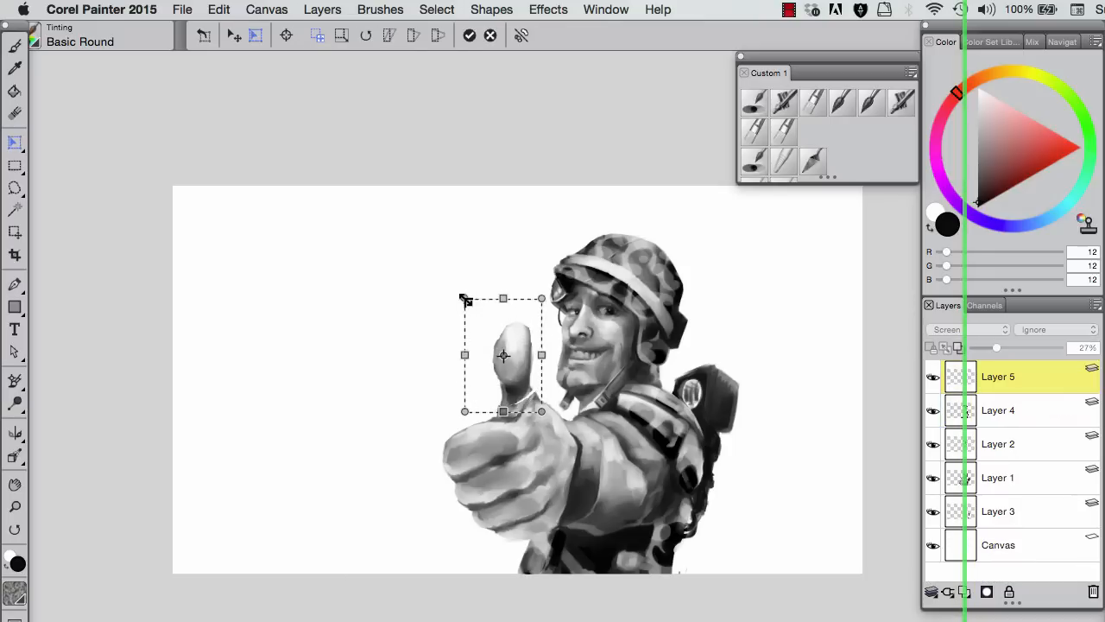
left_click_drag(469, 296, 466, 294)
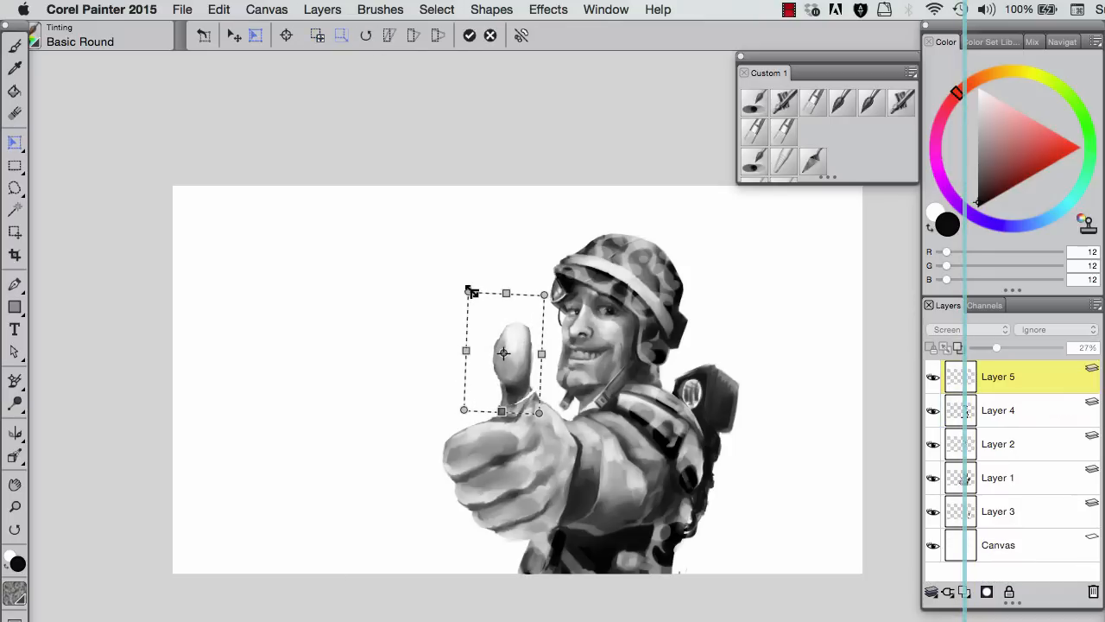
left_click(234, 36)
key("Return")
key("super+d")
left_click(15, 166)
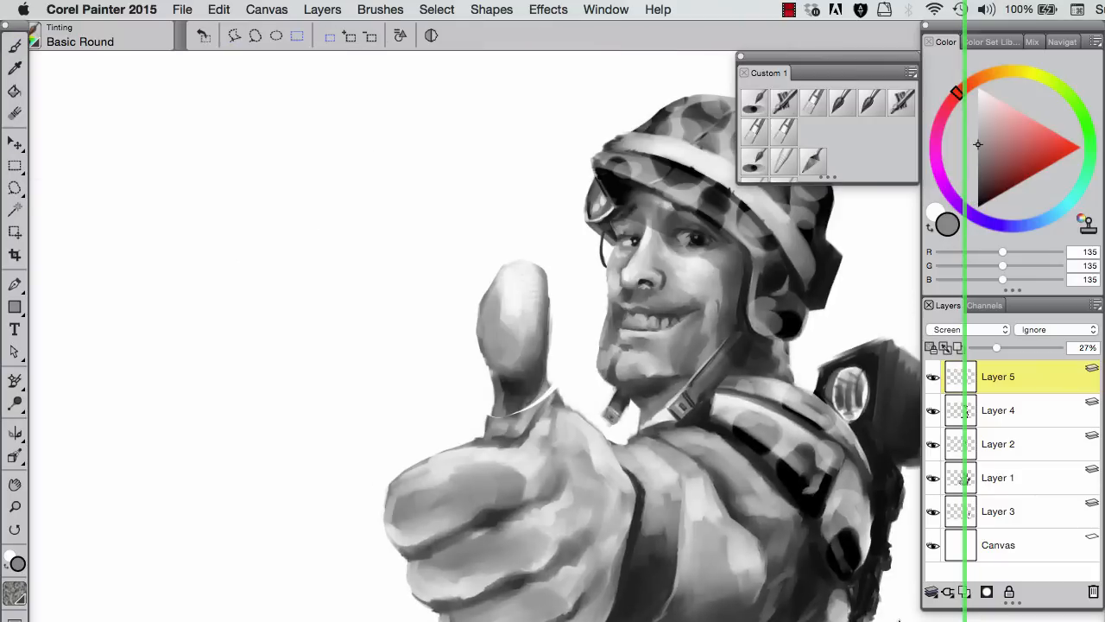
Step: Paint over the white gap at the thumb's base on Layer 1 with sampled greys and tidy its edge with the eraser
left_click(546, 395, "super")
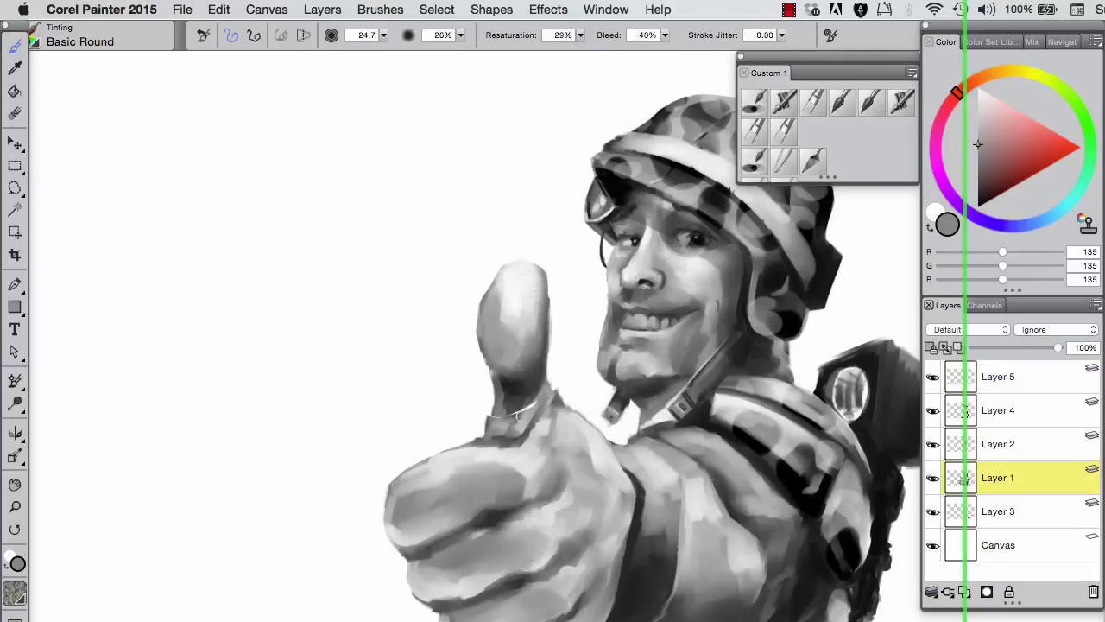
left_click(518, 402, "alt")
key("n")
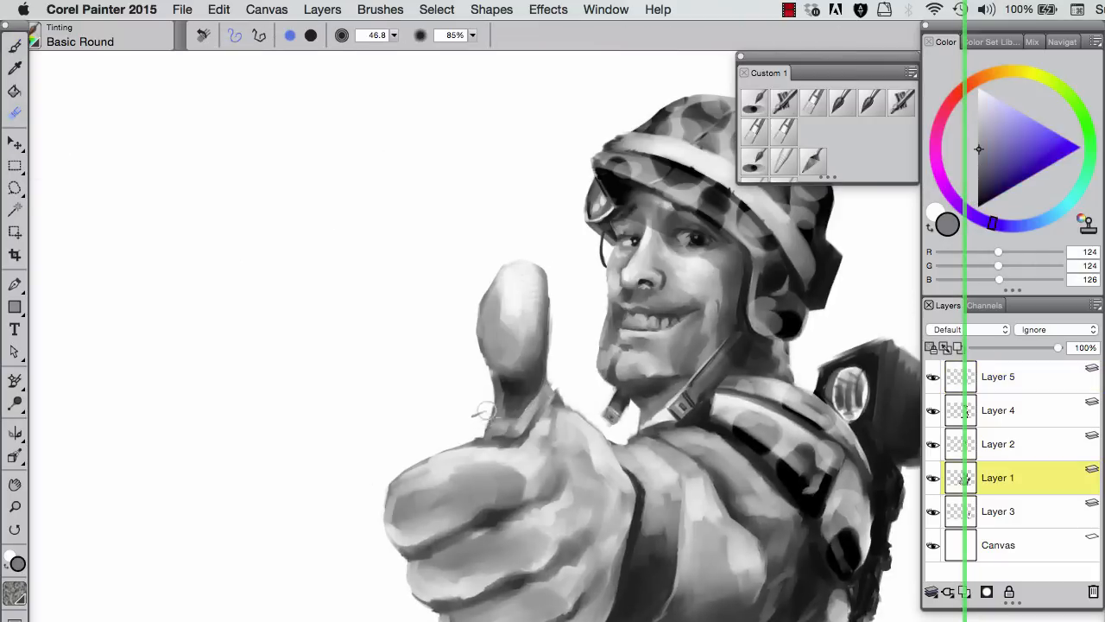
Step: Smooth the thumb and its base with the Blender brush and clean the hand's outline with the eraser at size 46.8
left_click(757, 136)
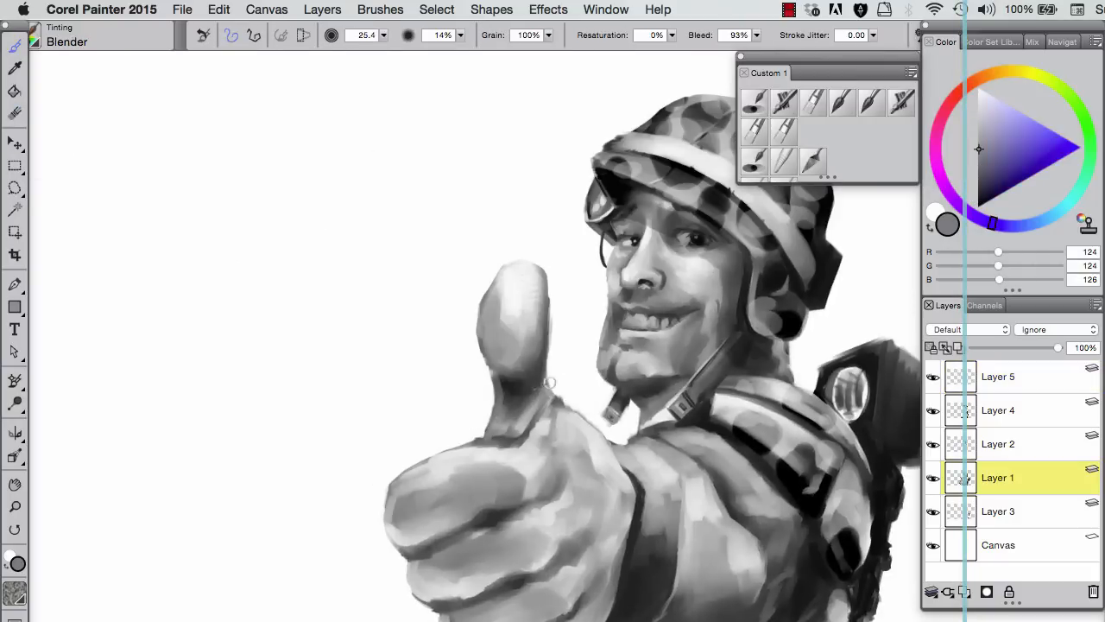
mouse_move(494, 354)
left_mouse_down()
mouse_move(518, 370)
mouse_move(506, 345)
left_mouse_up()
left_click_drag(543, 410, 528, 442)
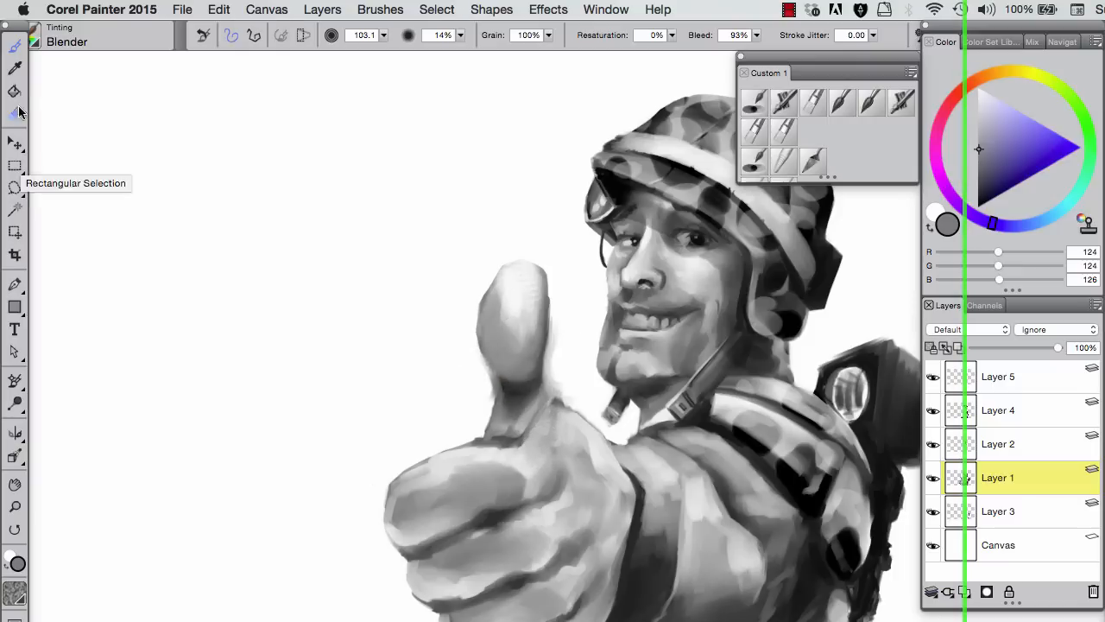
left_click(14, 113)
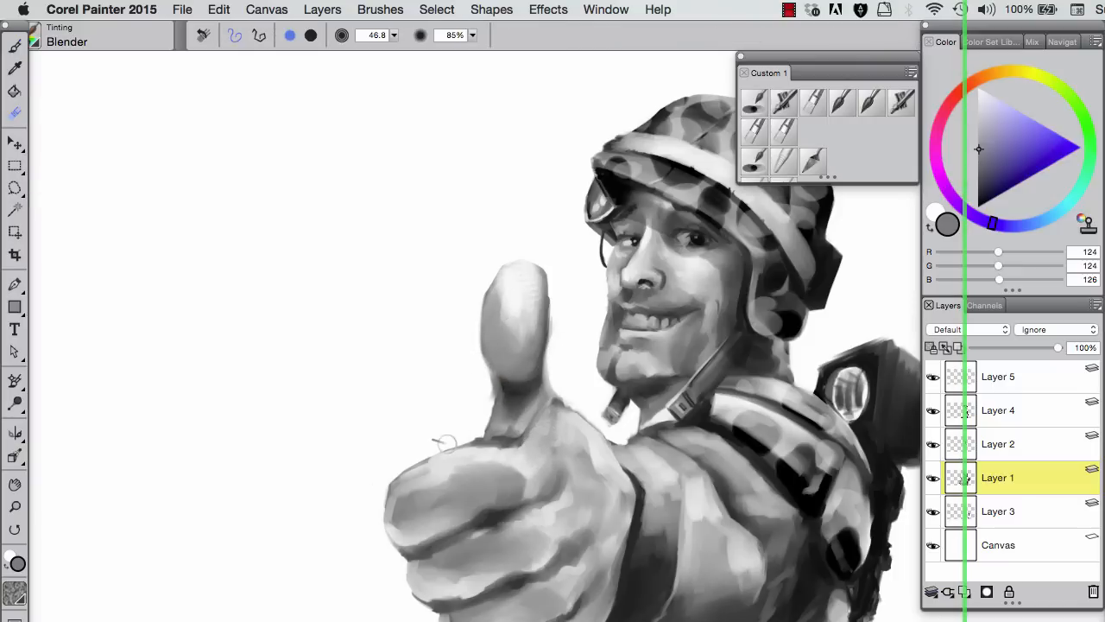
left_click_drag(387, 549, 387, 381)
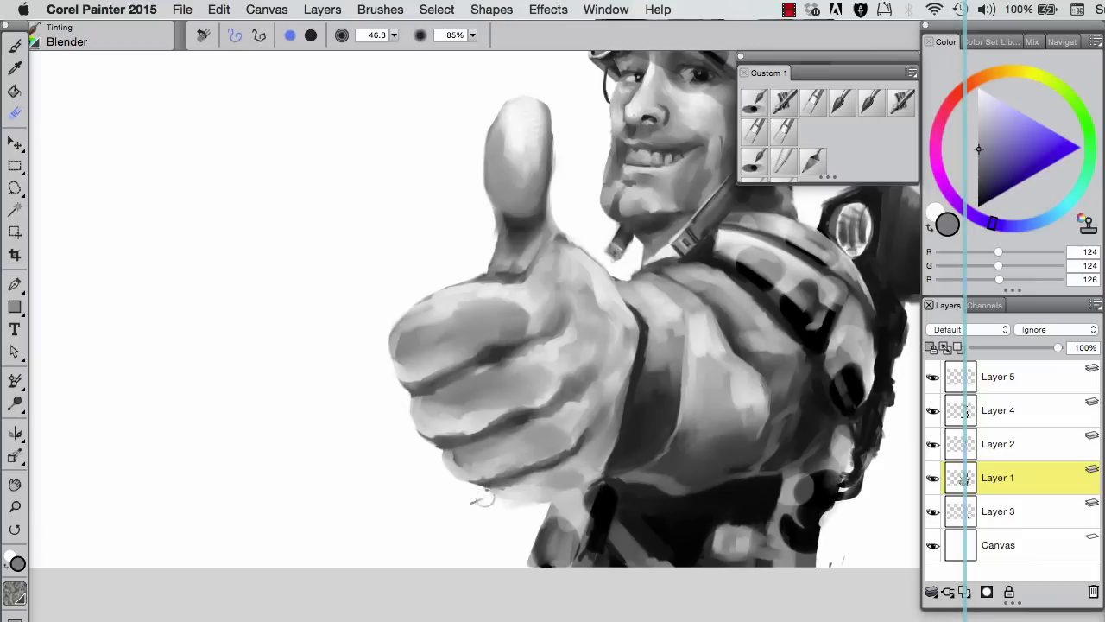
Step: Add a new layer in Colorize mode and fill it with light green (140, 202, 102)
left_click(964, 591)
key("k")
key("super+0")
left_click(969, 329)
left_click(958, 348)
left_click(1075, 102)
left_click(1022, 139)
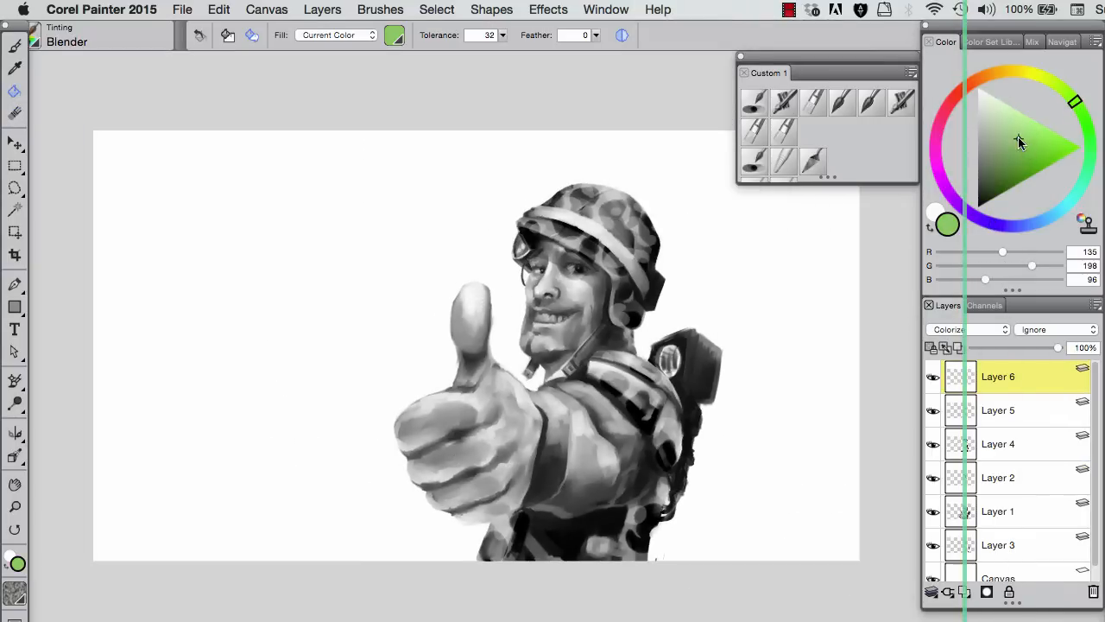
left_click(278, 236)
Step: Add another layer in Gel mode, fill it with turquoise and lower its opacity
left_click(964, 592)
left_click(969, 329)
left_click(949, 348)
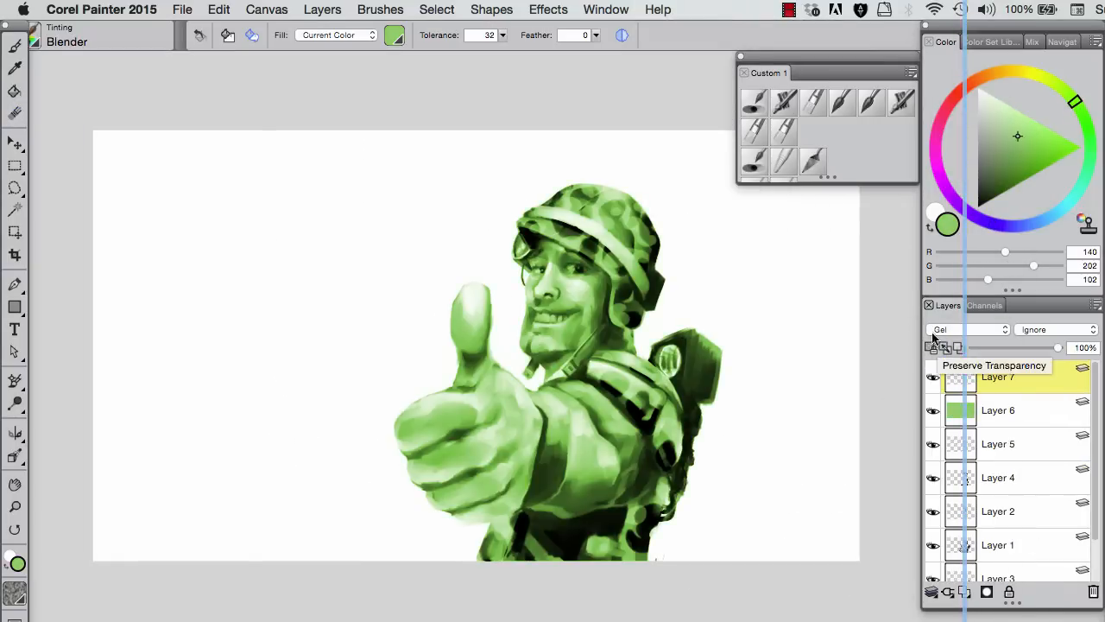
left_click(1023, 73)
left_click_drag(1088, 162, 1077, 191)
left_click(1028, 131)
left_click(776, 259)
left_click_drag(1058, 347, 1002, 348)
Step: On the Colorize layer, paint the sleeve and hand tan (211, 174, 123) with the Chalky Square Painting brush at size 59.6
left_click(1007, 411)
left_click(1000, 72)
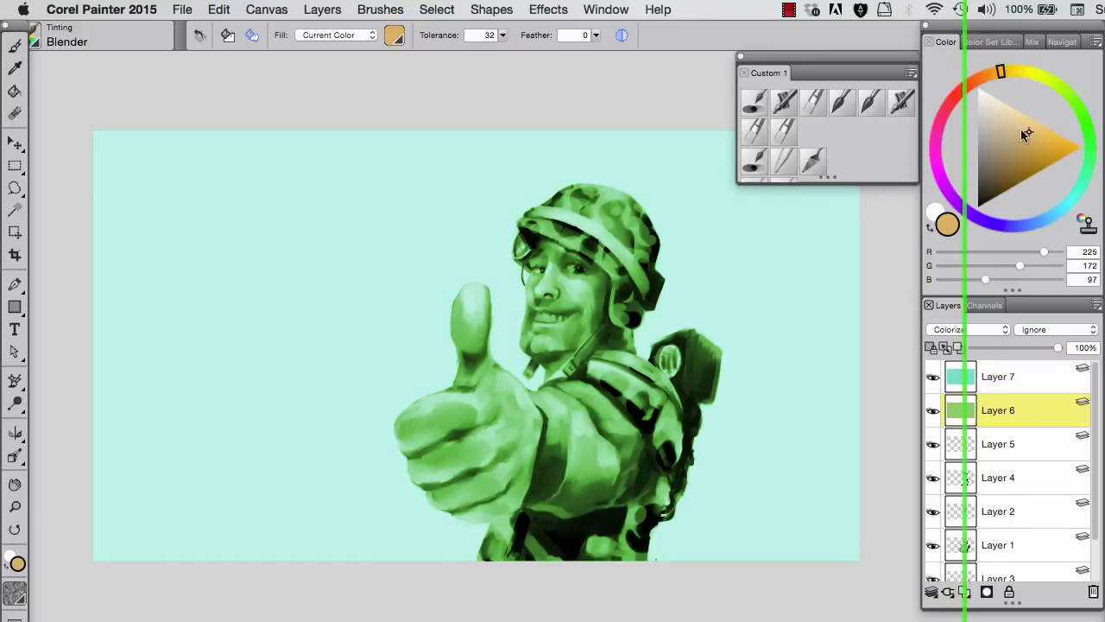
key("b")
mouse_move(570, 389)
left_mouse_down()
mouse_move(618, 445)
mouse_move(604, 484)
mouse_move(566, 488)
left_mouse_up()
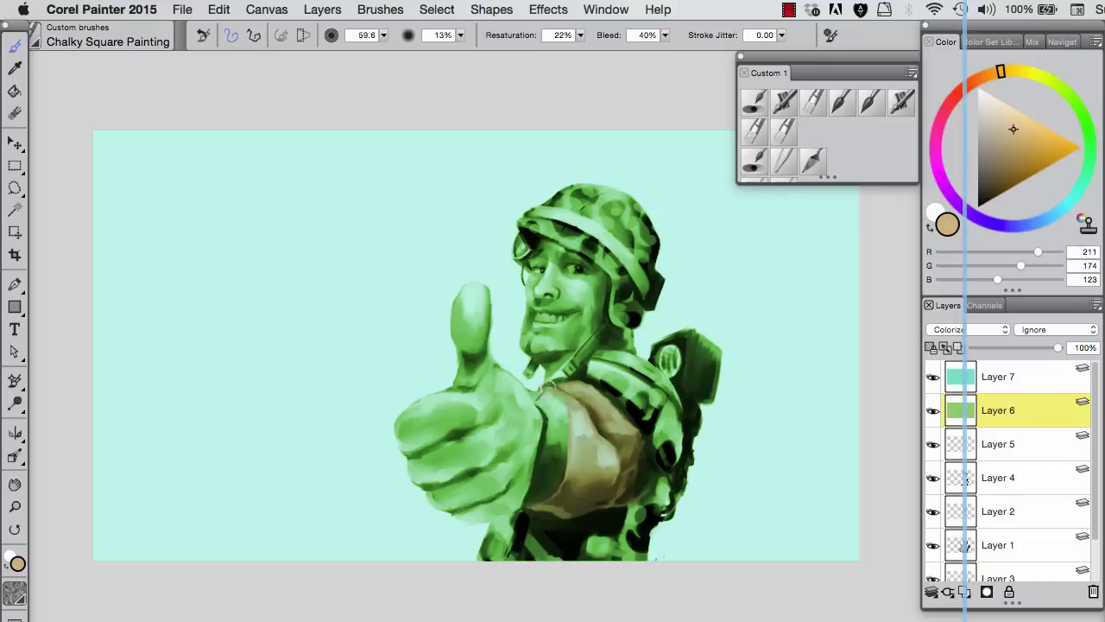
mouse_move(526, 427)
left_mouse_down()
mouse_move(463, 513)
mouse_move(396, 431)
mouse_move(457, 500)
mouse_move(500, 406)
mouse_move(484, 333)
mouse_move(453, 315)
mouse_move(472, 391)
left_mouse_up()
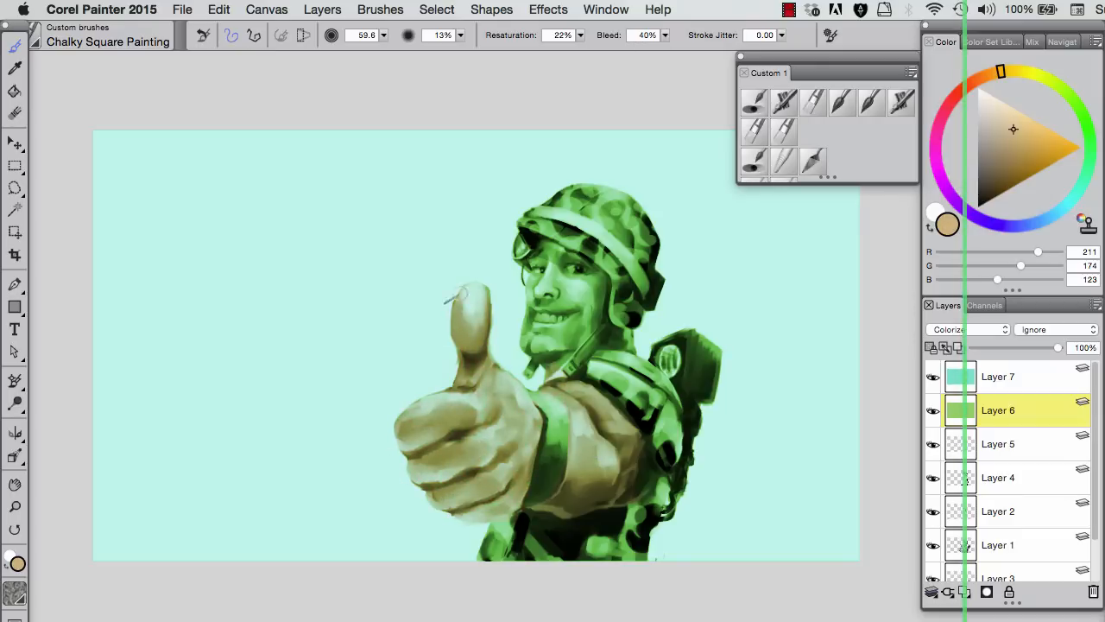
Step: Colour the face and neck tan (211, 174, 123) and warm the thumb, hand and face with peach (237, 168, 119)
mouse_move(561, 345)
left_mouse_down()
mouse_move(586, 327)
mouse_move(595, 280)
mouse_move(542, 242)
mouse_move(538, 353)
mouse_move(557, 292)
left_mouse_up()
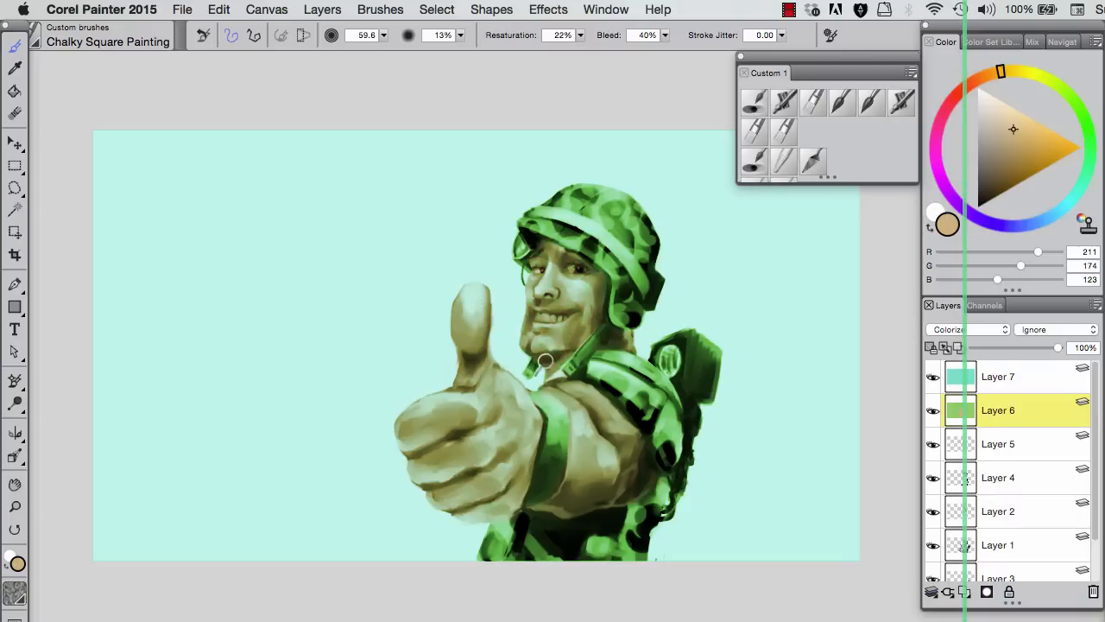
left_click(561, 307, "alt")
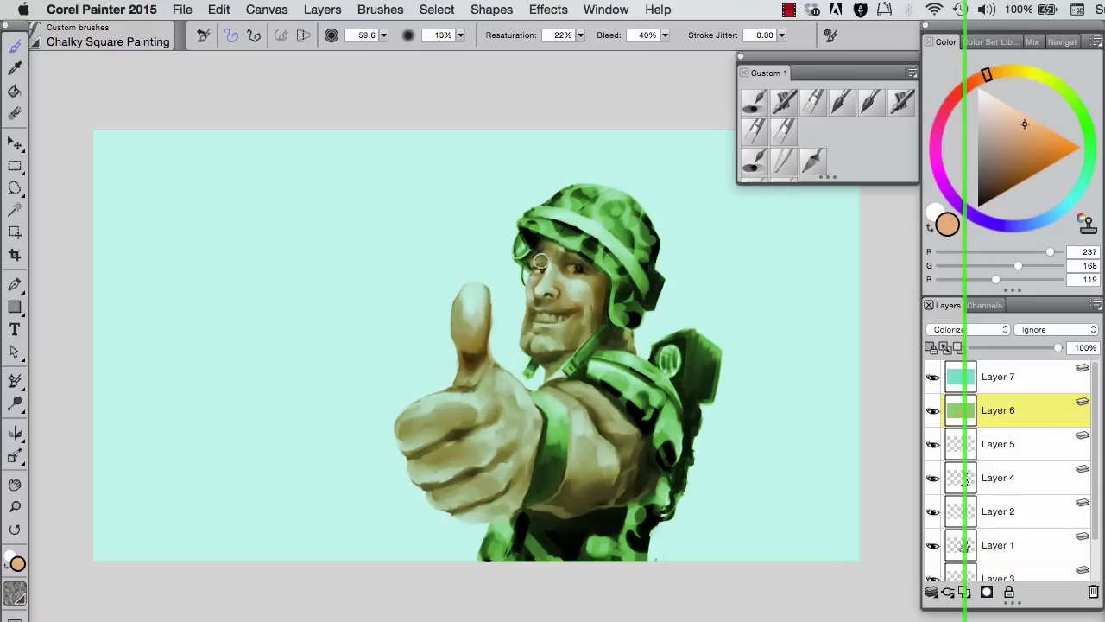
left_click(524, 267, "alt")
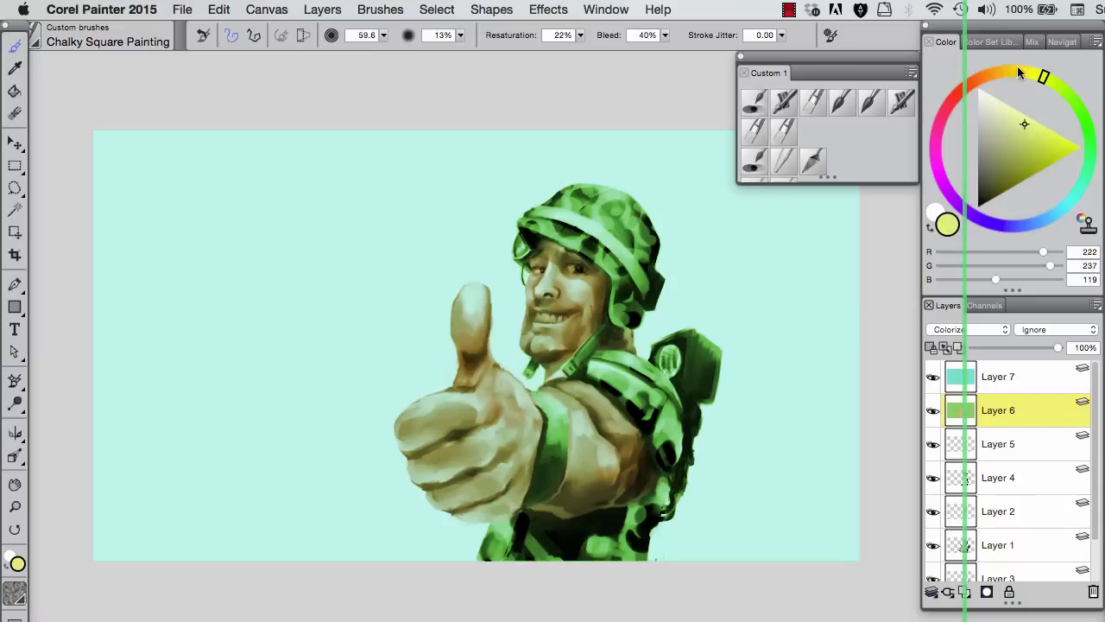
Step: Tint the helmet band yellow-green (222, 237, 119) and the backpack and strap buckles pale blue (183, 235, 235)
left_click_drag(1014, 214, 1066, 205)
left_click_drag(712, 344, 665, 361)
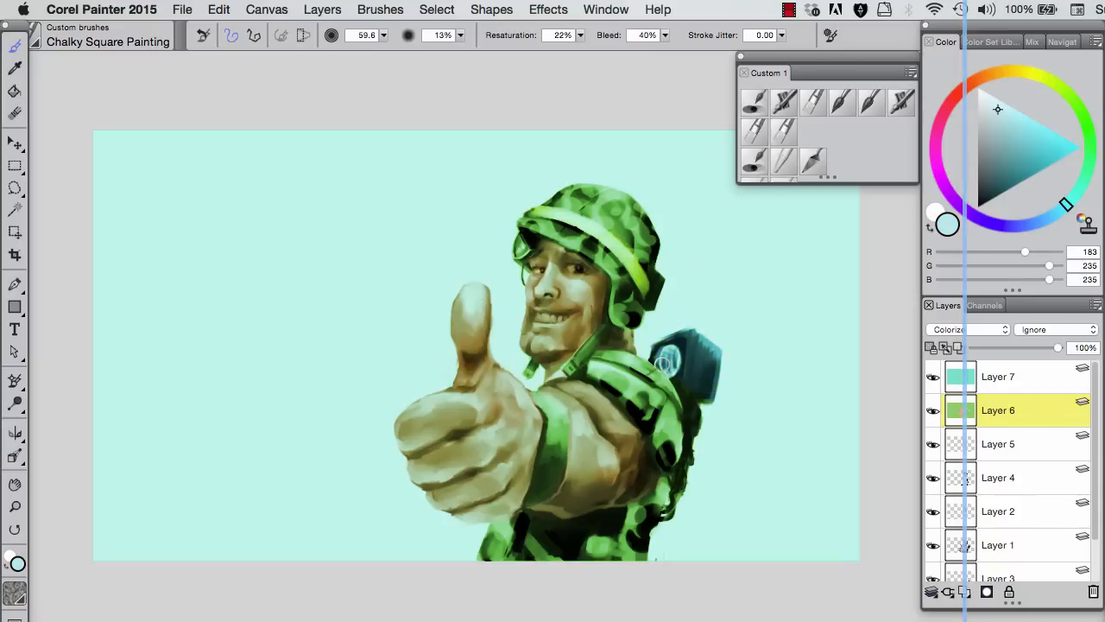
Step: Warm the lower edges of the hand and sleeve with golden yellow (230, 178, 90)
left_click(489, 393, "alt")
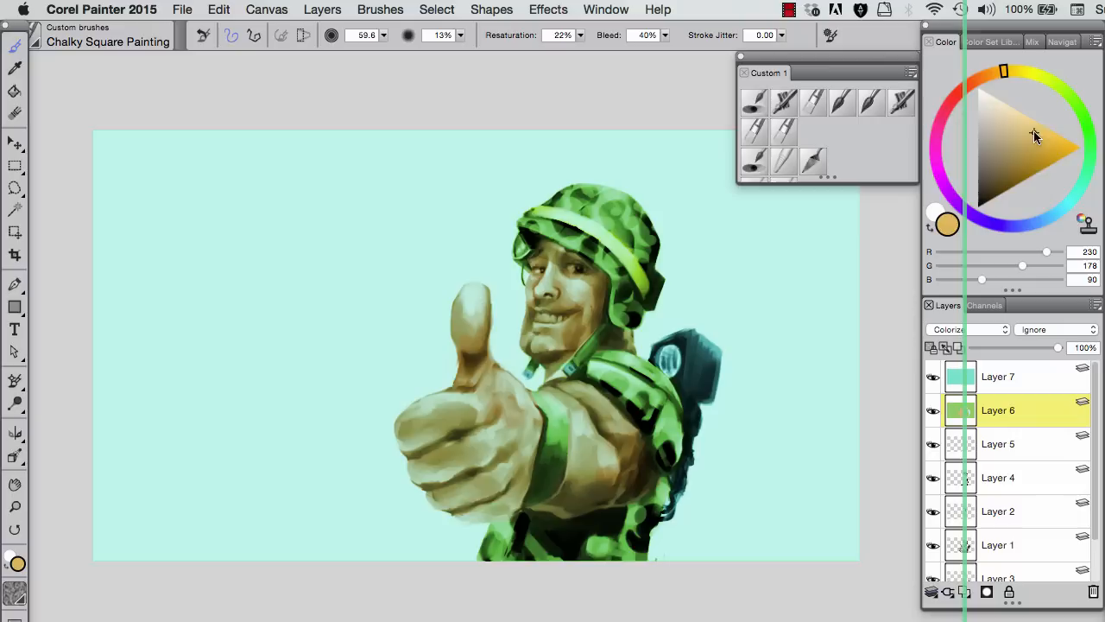
left_click(426, 482, "alt")
key("]")
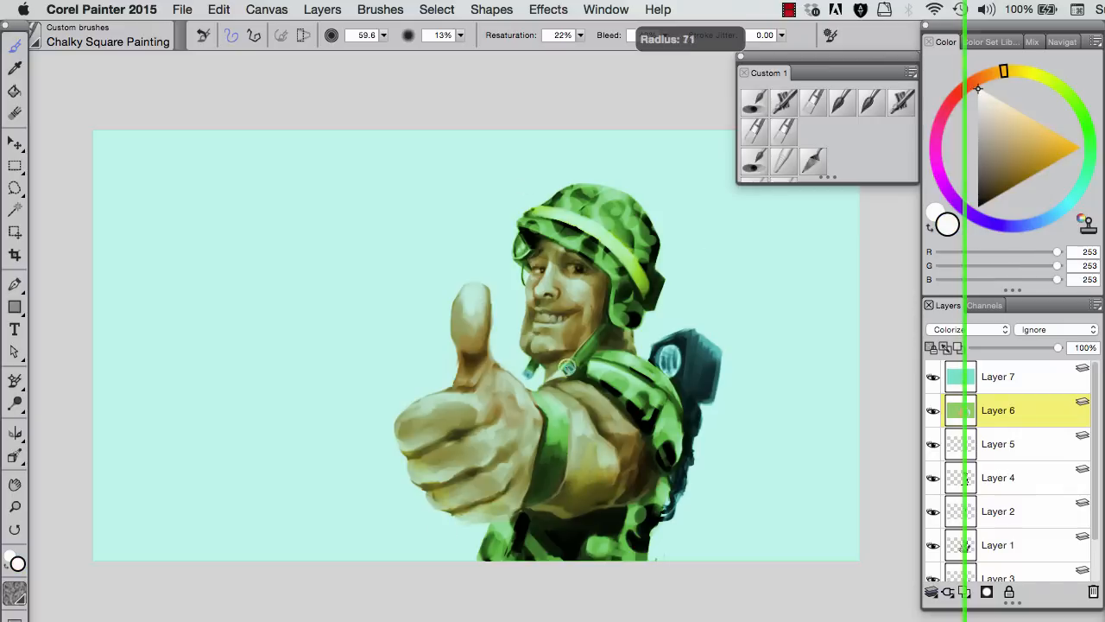
Step: Neutralise the eyes and teeth with near-white (253, 253, 253) using a smaller brush size
left_click(570, 269, "alt")
key("[")
key("[")
key("[")
key("[")
key("[")
key("[")
key("[")
key("[")
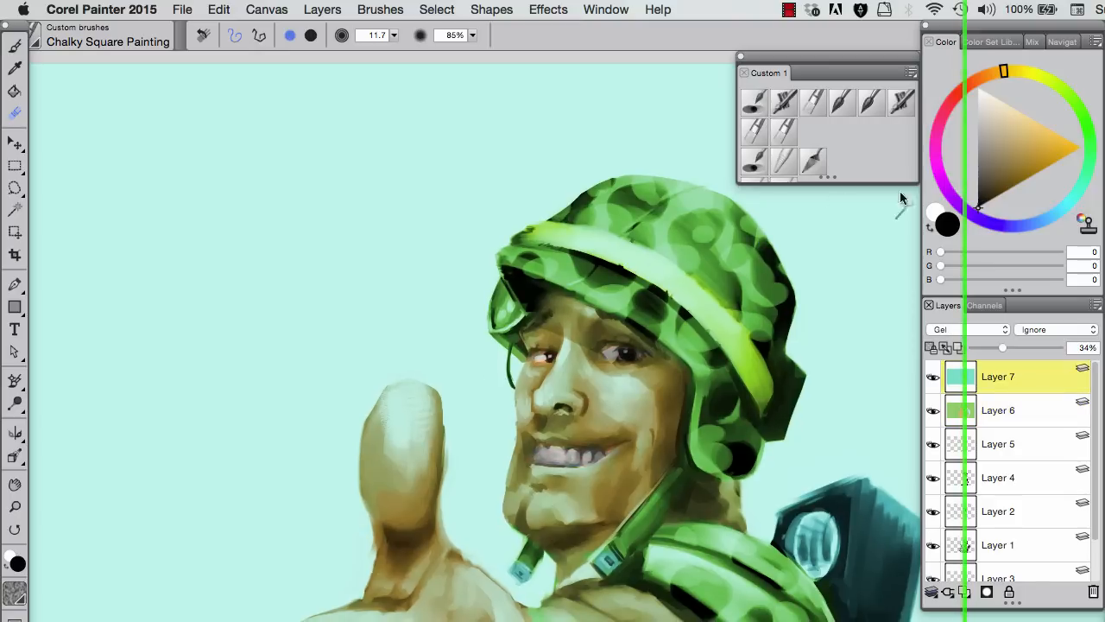
Step: On Layer 6, add gold (225, 183, 75) and orange (232, 141, 46) skin tones around the eyes, mouth and chin with Chalky Square Painting
key("b")
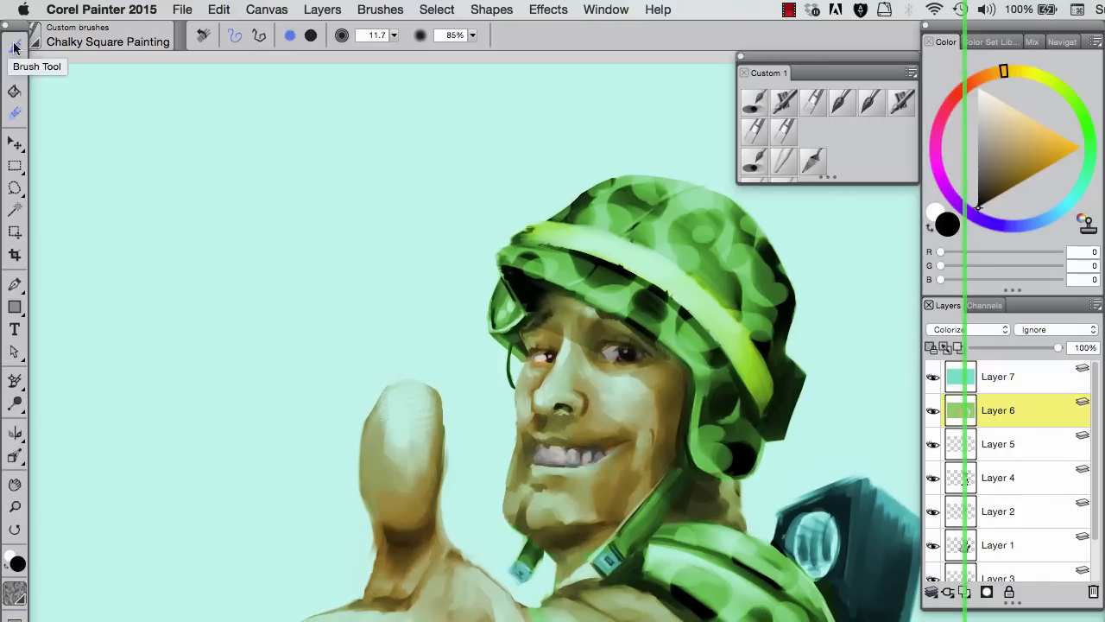
left_click(532, 341, "alt")
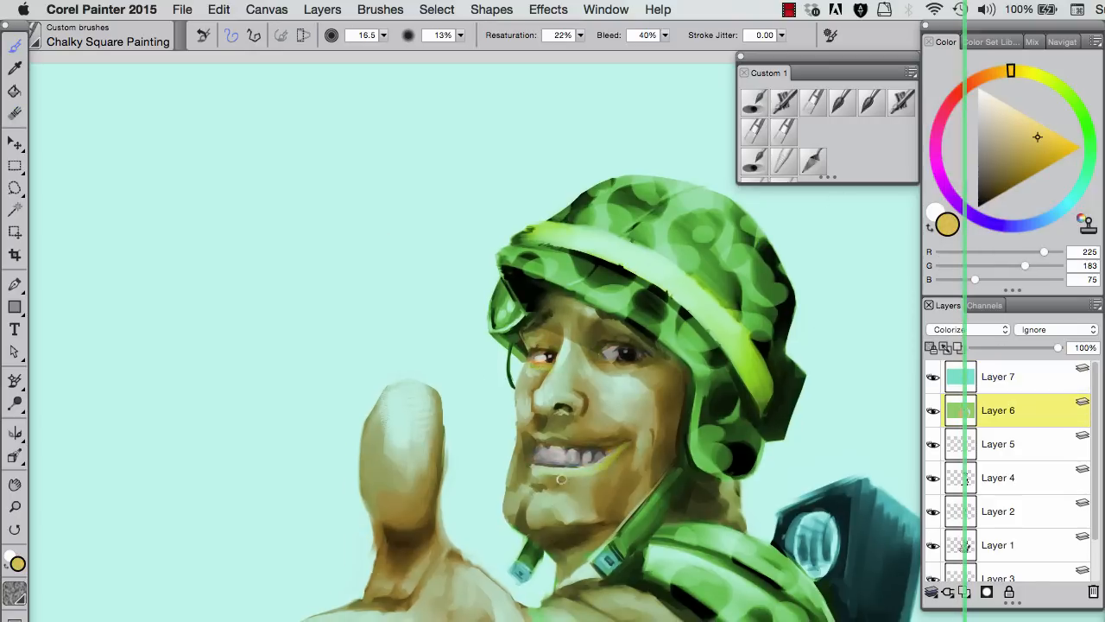
left_click(612, 455, "alt")
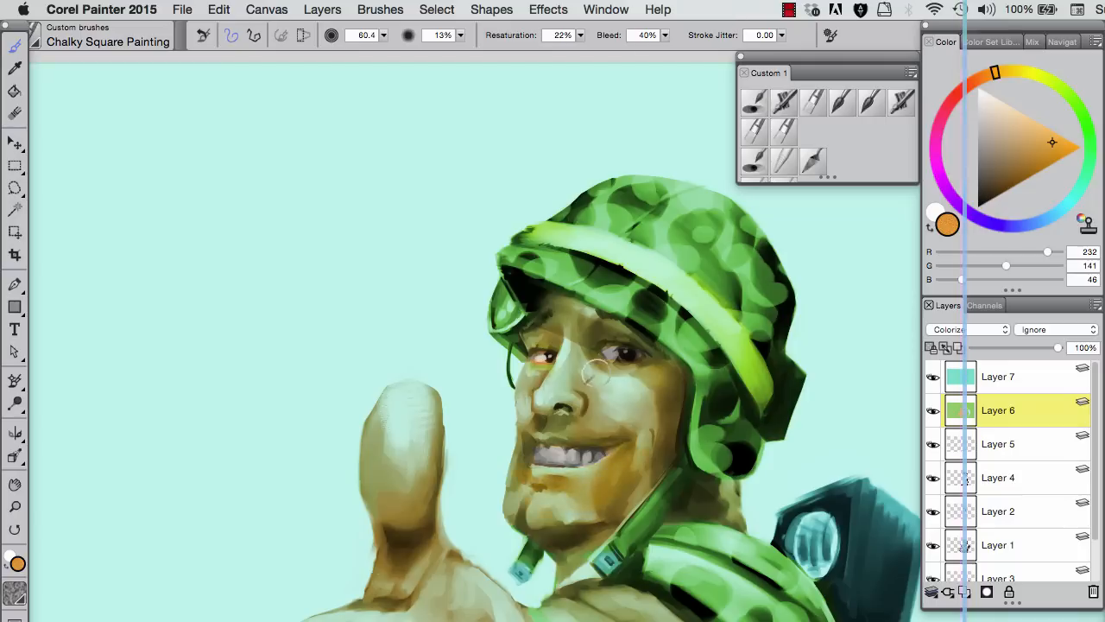
Step: Soften the face colours with the Blender brush and tint the cheeks and side of the nose red
left_click(753, 160)
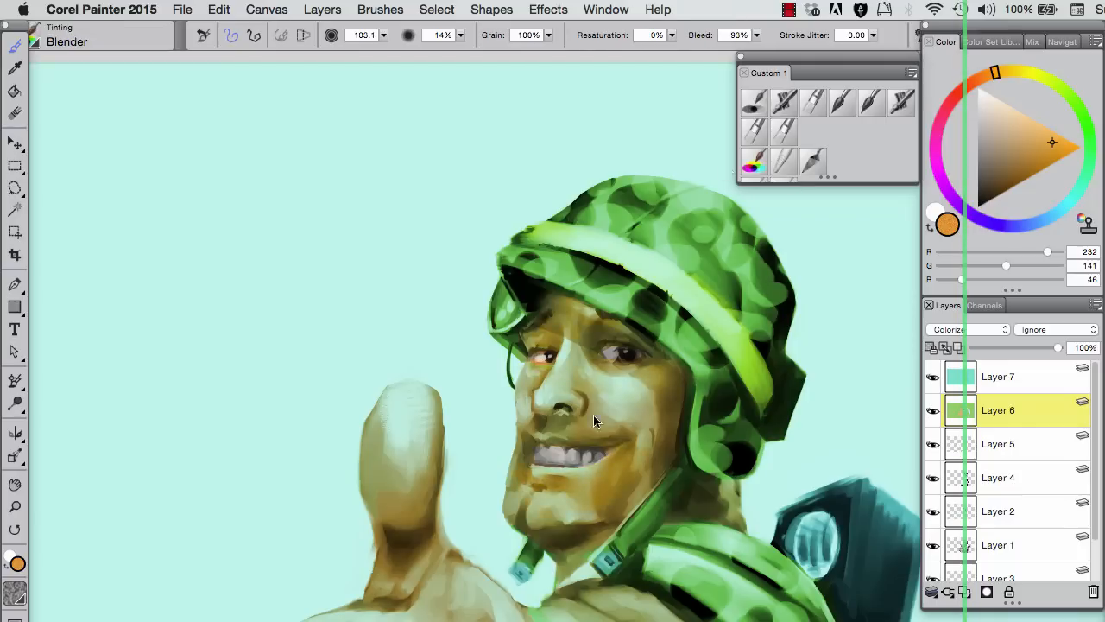
left_click(556, 375, "alt")
mouse_move(636, 417)
left_mouse_down()
mouse_move(531, 393)
mouse_move(665, 400)
mouse_move(636, 365)
mouse_move(639, 397)
left_mouse_up()
left_click(784, 129)
left_click(752, 160)
Step: Paint brown (121, 83, 39) camouflage patches on helmet and uniform with Basic Round at size 50.8, and recolour the helmet band beige
left_click(1088, 137)
left_click(1012, 170)
left_click(1076, 102)
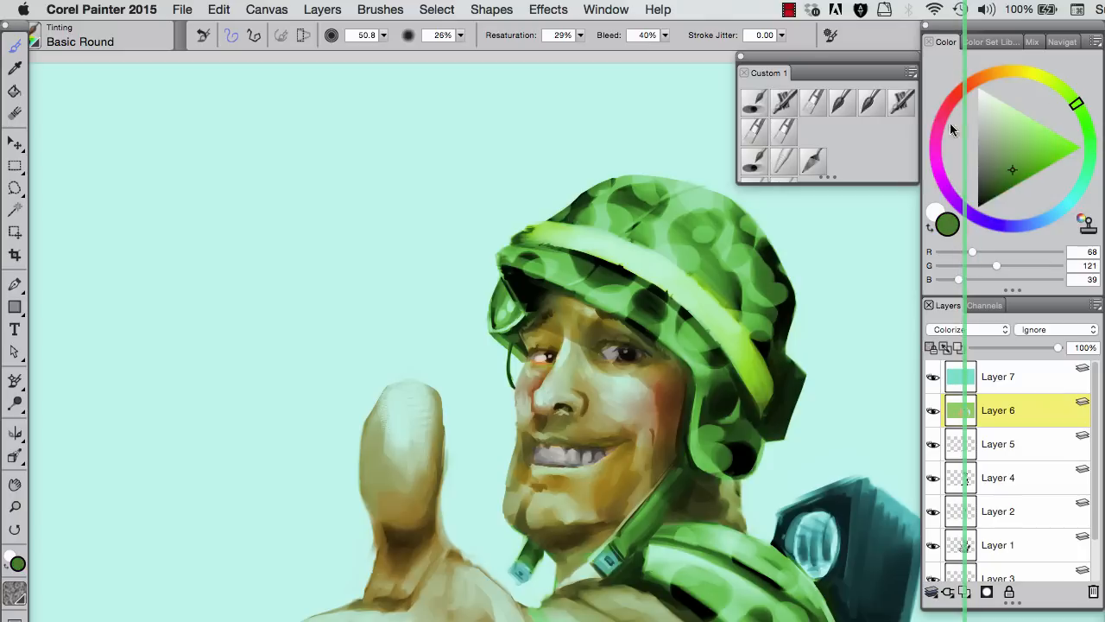
left_click(617, 289, "alt")
left_click(718, 277, "alt")
mouse_move(752, 254)
left_mouse_down()
mouse_move(631, 197)
mouse_move(783, 285)
left_mouse_up()
mouse_move(528, 238)
left_mouse_down()
mouse_move(690, 285)
mouse_move(764, 327)
left_mouse_up()
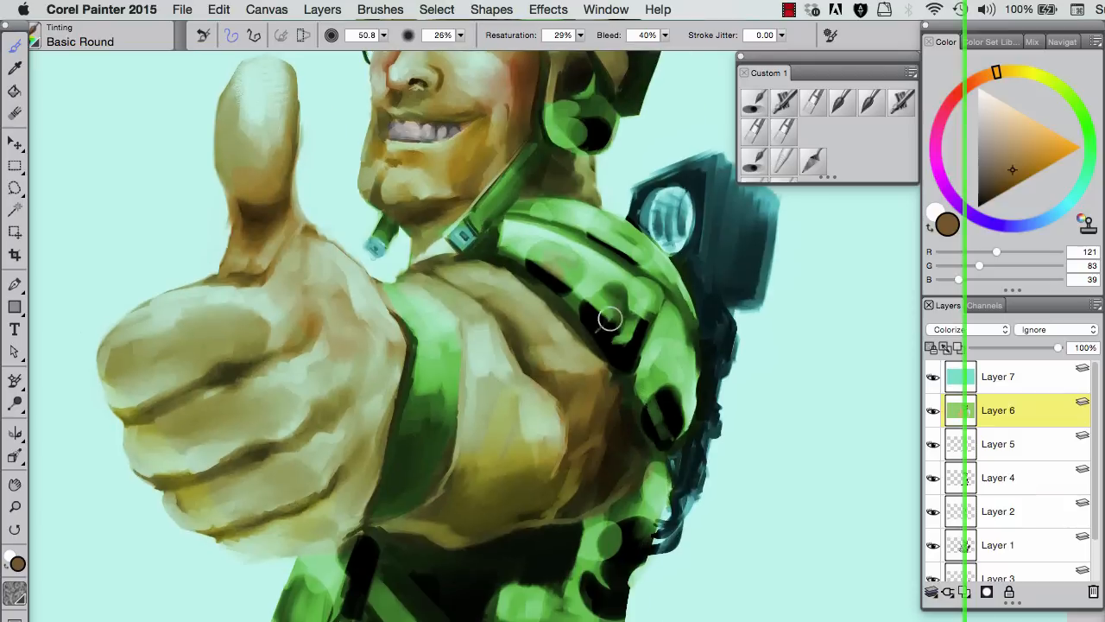
left_click_drag(610, 316, 666, 407)
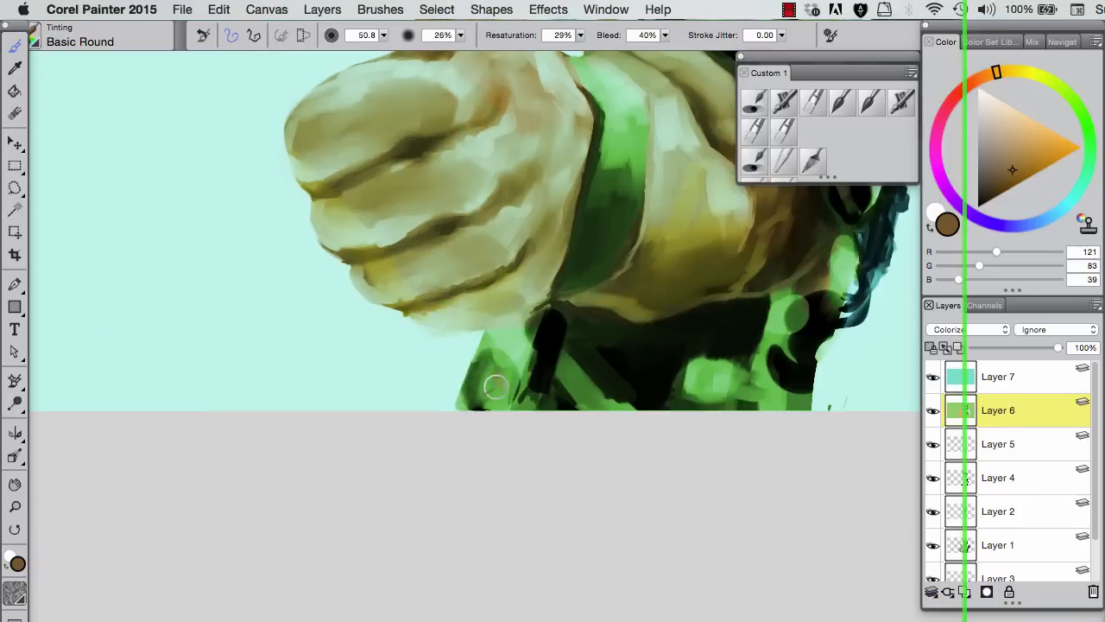
left_click_drag(487, 389, 544, 352)
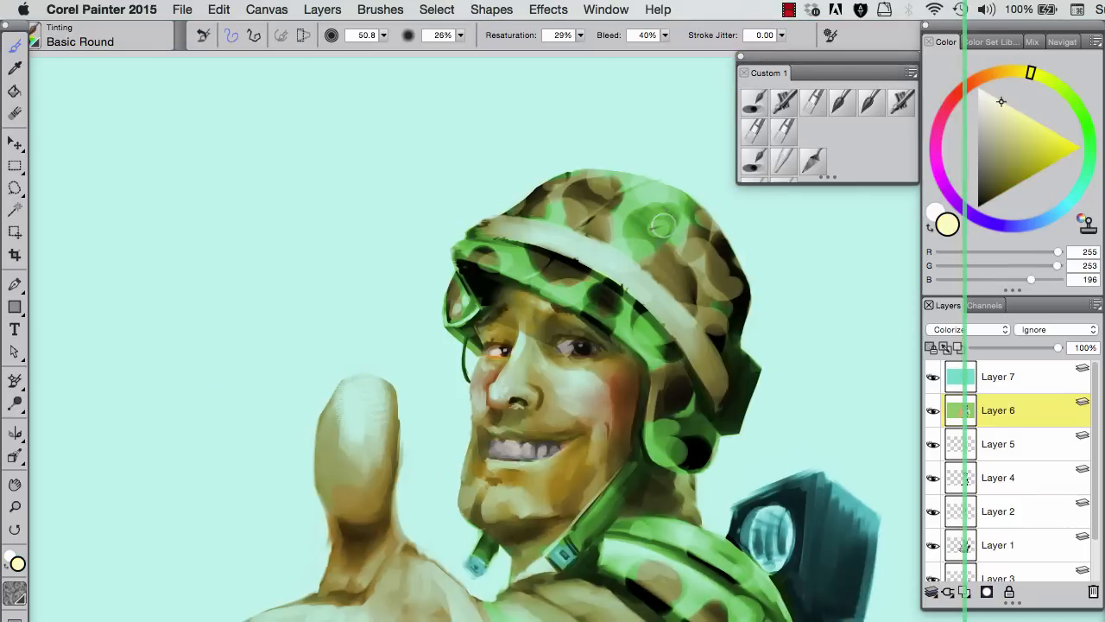
Step: Paint grey camouflage spots over the helmet, its brim and the ear flap with near-white (253, 253, 253) at size 50.8
mouse_move(644, 215)
left_mouse_down()
mouse_move(642, 249)
mouse_move(651, 335)
left_mouse_up()
left_click(654, 335)
left_click(701, 230)
left_click(694, 250)
left_click(647, 189)
left_click(503, 261)
left_click(565, 290)
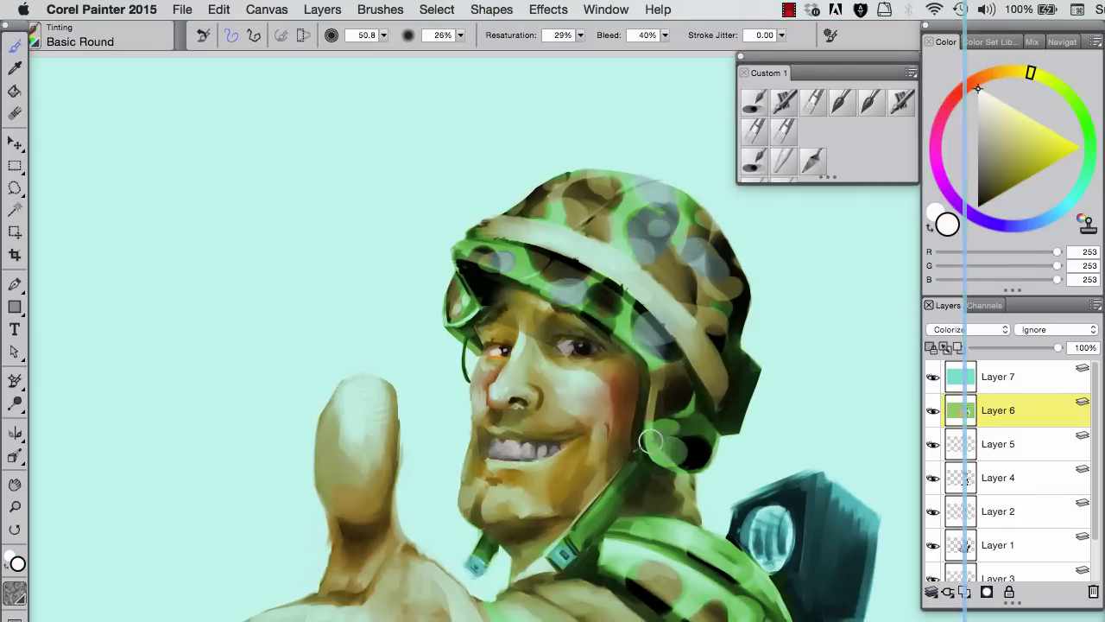
left_click(665, 442)
Step: Clean the colour of the eye whites and teeth with near-white using the Basic Round brush at size 16.8
left_click(503, 450, "alt")
key("bracketleft")
key("bracketleft")
key("bracketleft")
mouse_move(548, 449)
left_mouse_down()
mouse_move(515, 469)
mouse_move(575, 456)
left_mouse_up()
left_click(620, 300, "alt")
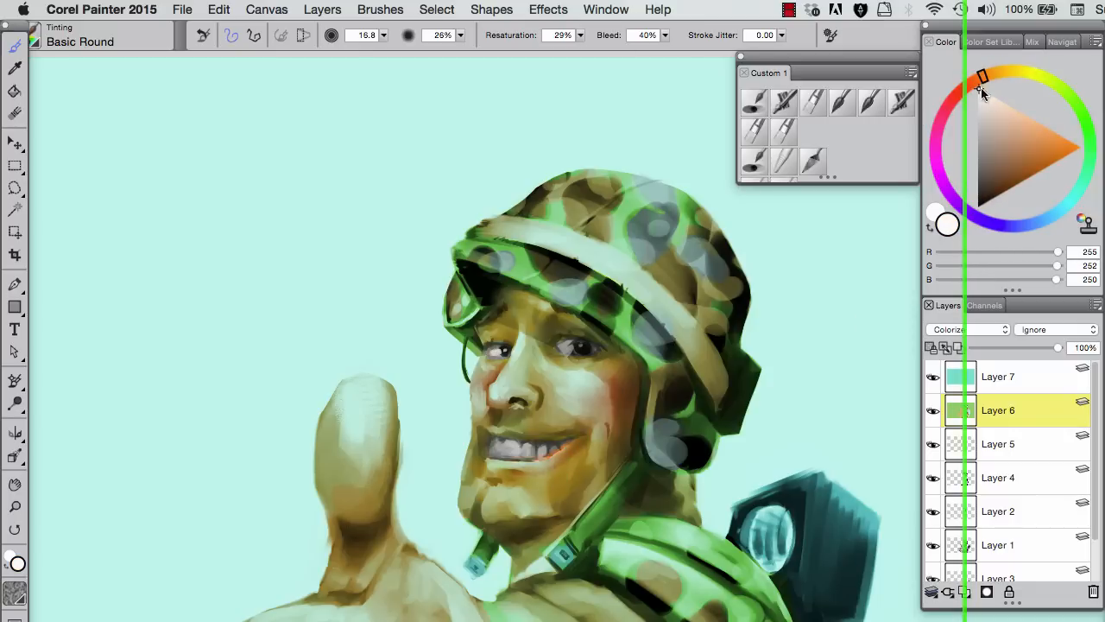
Step: Colour the lips orange along the upper and lower edges of the grin with the Basic Round brush at size 16.8
left_click(570, 449, "alt")
left_click(625, 426, "alt")
left_click(586, 447, "alt")
left_click(565, 461, "alt")
mouse_move(552, 471)
left_mouse_down()
mouse_move(487, 451)
mouse_move(500, 472)
mouse_move(523, 473)
mouse_move(500, 453)
left_mouse_up()
Step: Tint the nose and the eye beside it red and soften the tint with the Blender brush
left_click(957, 91)
left_click(1055, 147)
left_click(754, 161)
mouse_move(507, 393)
left_mouse_down()
mouse_move(499, 352)
mouse_move(522, 363)
left_mouse_up()
Step: Touch up the face with gold (218, 169, 54) and the teeth with near-white (253, 253, 253) using Basic Round at size 16.8
left_click(755, 105)
left_click(605, 368, "alt")
left_click(1044, 143)
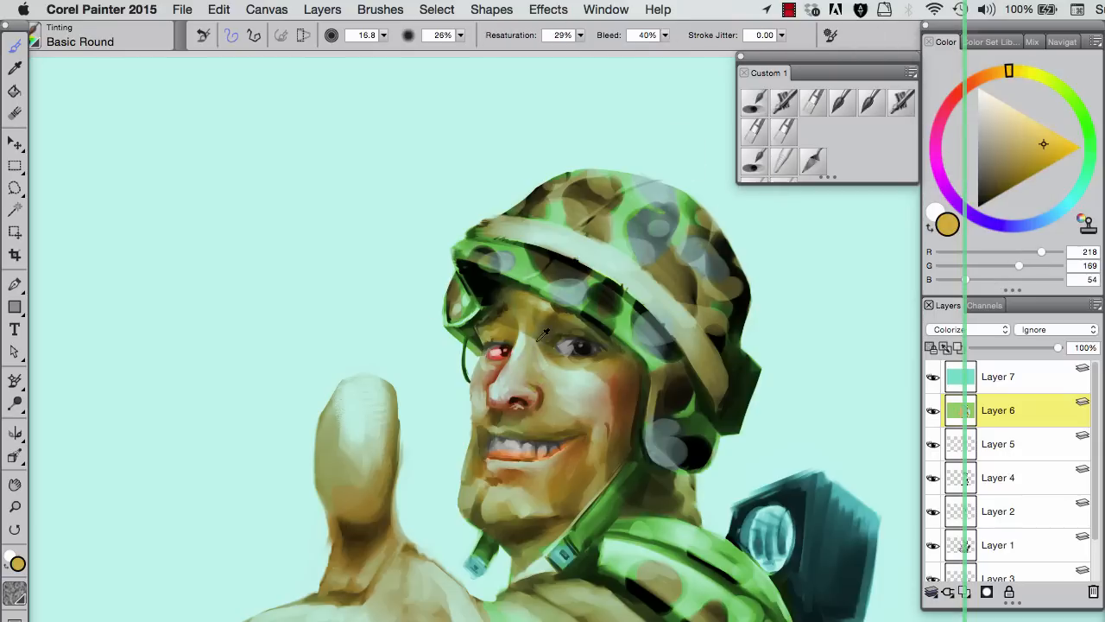
left_click(987, 74)
left_click(980, 89)
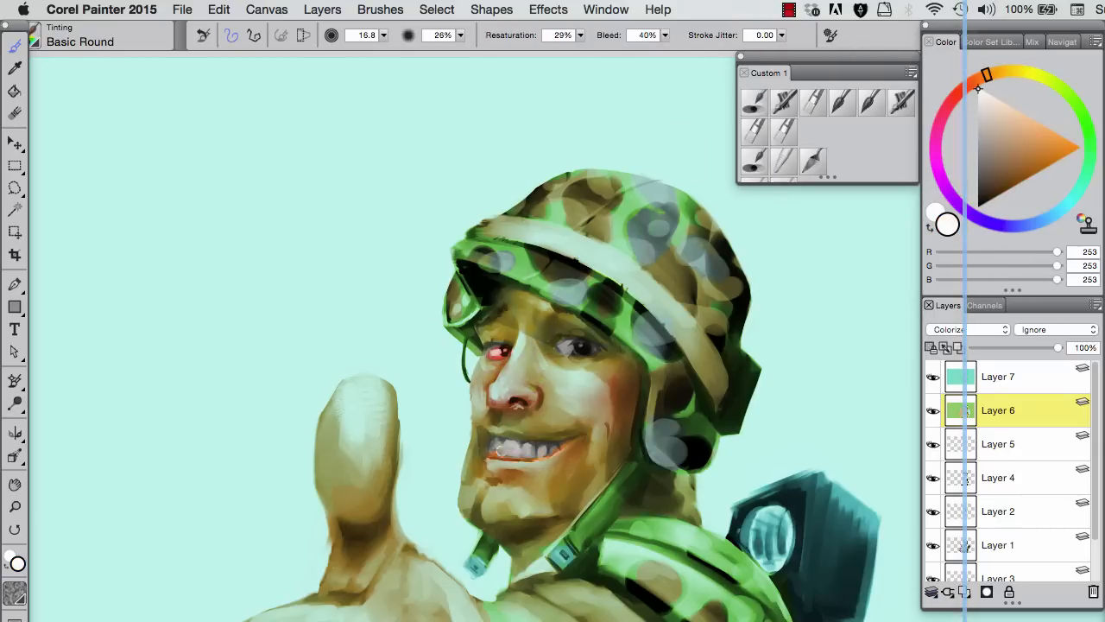
Step: Colour the backpack's lamp bright yellow and blend the thumb's skin tones with the Blender brush at size 115.3
left_click(1025, 72)
left_click(1045, 132)
left_click_drag(781, 522, 764, 556)
left_click(755, 161)
left_click_drag(361, 477, 368, 395)
Step: Paint the helmet's chin straps reddish brown (149, 73, 41) with the Basic Round brush
left_click(1022, 162)
left_click(978, 77)
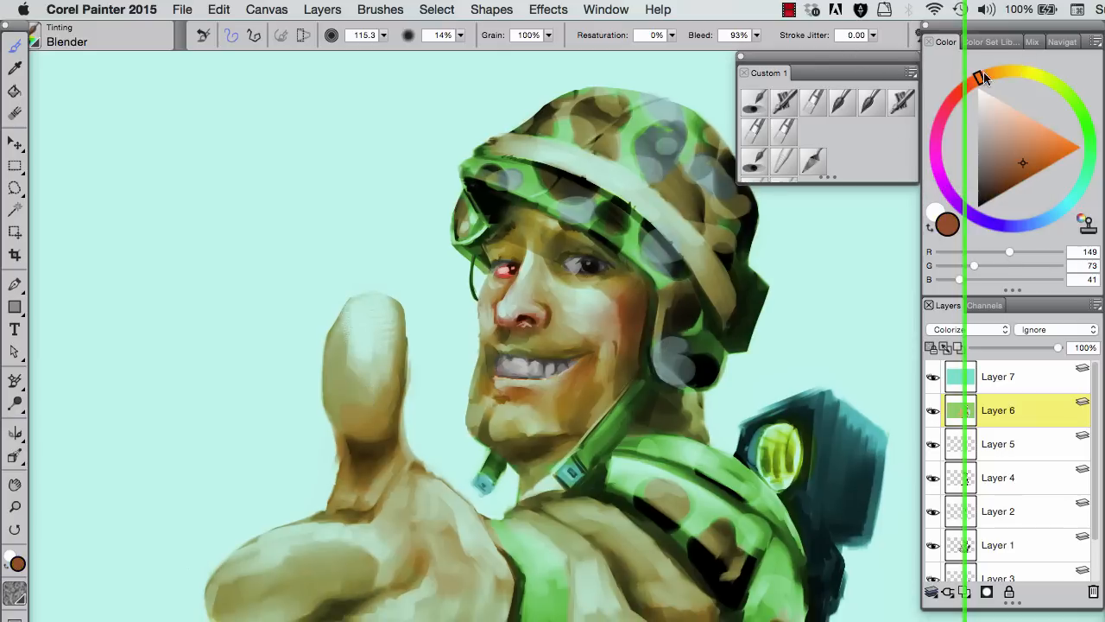
left_click(755, 102)
left_click_drag(643, 364, 592, 454)
mouse_move(629, 395)
left_mouse_down()
mouse_move(584, 473)
mouse_move(448, 330)
left_mouse_up()
left_click(754, 164)
Step: Add grey spots to the shoulder camouflage with near-white (253, 253, 253) using the Basic Round brush at size 39.9
left_click(979, 87)
left_click(754, 102)
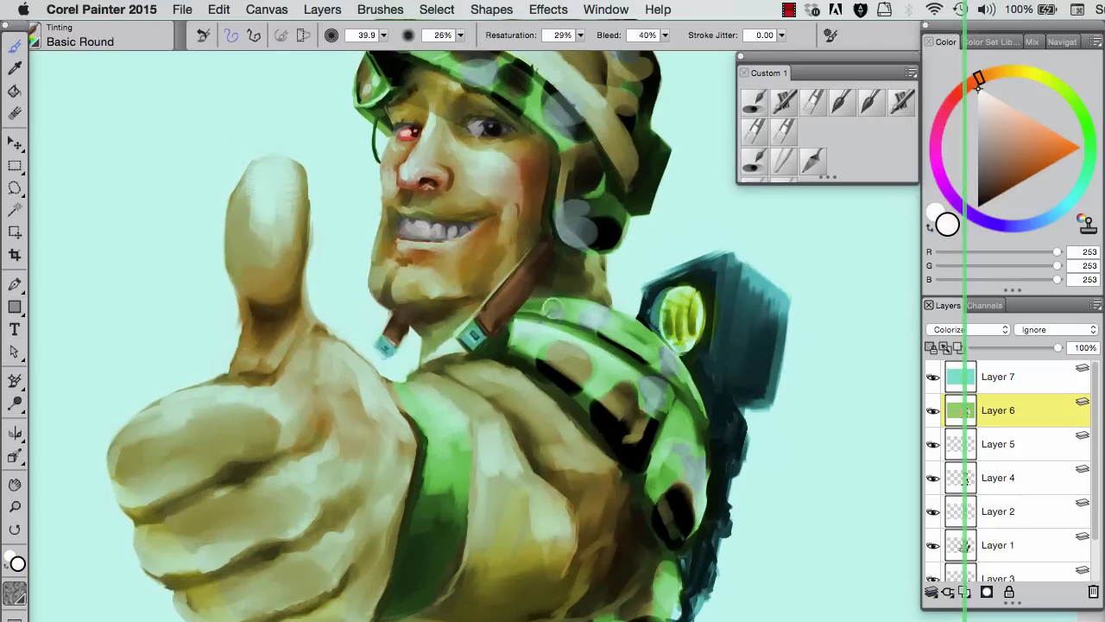
key("/")
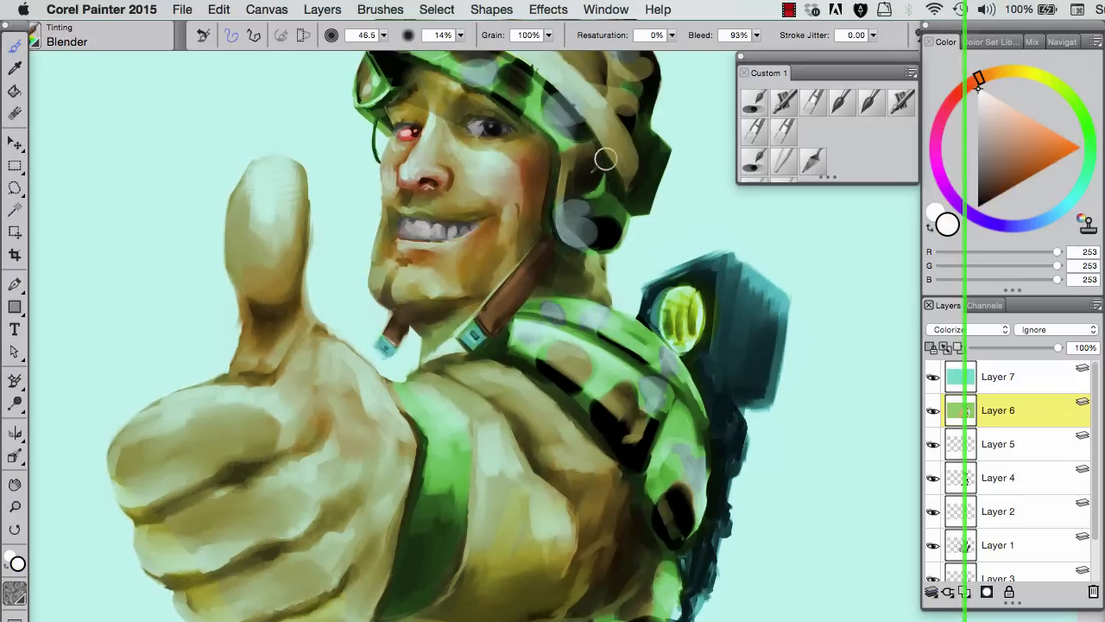
Step: On a new Multiply layer above the Colorize layer, paint dark shadows over the figure in black with the Chalky Square Painting brush
left_click(756, 131)
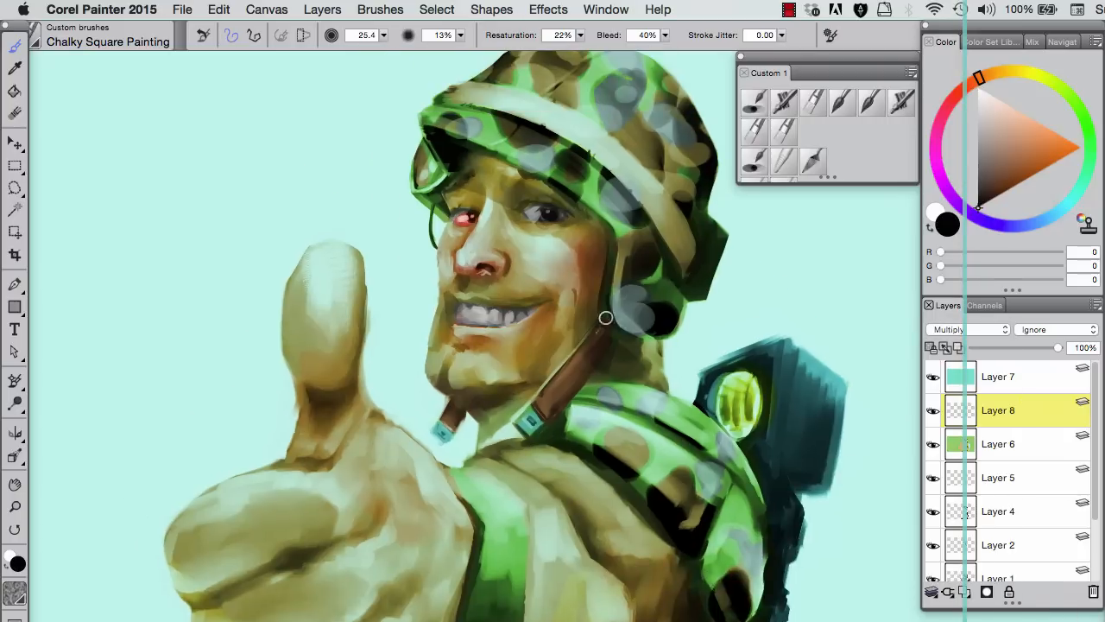
key("bracketright")
mouse_move(621, 415)
left_mouse_down()
mouse_move(720, 480)
mouse_move(713, 510)
left_mouse_up()
mouse_move(690, 572)
left_mouse_down()
mouse_move(586, 339)
mouse_move(592, 434)
mouse_move(475, 544)
left_mouse_up()
left_click_drag(407, 467, 471, 621)
mouse_move(641, 380)
left_mouse_down()
mouse_move(609, 383)
mouse_move(646, 390)
mouse_move(642, 364)
mouse_move(610, 404)
mouse_move(647, 596)
left_mouse_up()
Step: Lower the shadow layer's opacity to 67% and try another blend mode before restoring Multiply
key("n")
scroll(605, 389, "down", 5)
left_click_drag(1058, 347, 1030, 347)
left_click(968, 329)
left_click(958, 233)
left_click(968, 329)
left_click(974, 269)
Step: Compare the painting with and without Layer 6, and erase the red tint from the eye on that layer
key("b")
scroll(591, 226, "up", 2)
mouse_move(592, 226)
left_mouse_down()
mouse_move(500, 205)
mouse_move(565, 221)
left_mouse_up()
left_click(934, 444)
left_click(934, 443)
left_click(941, 444)
key("n")
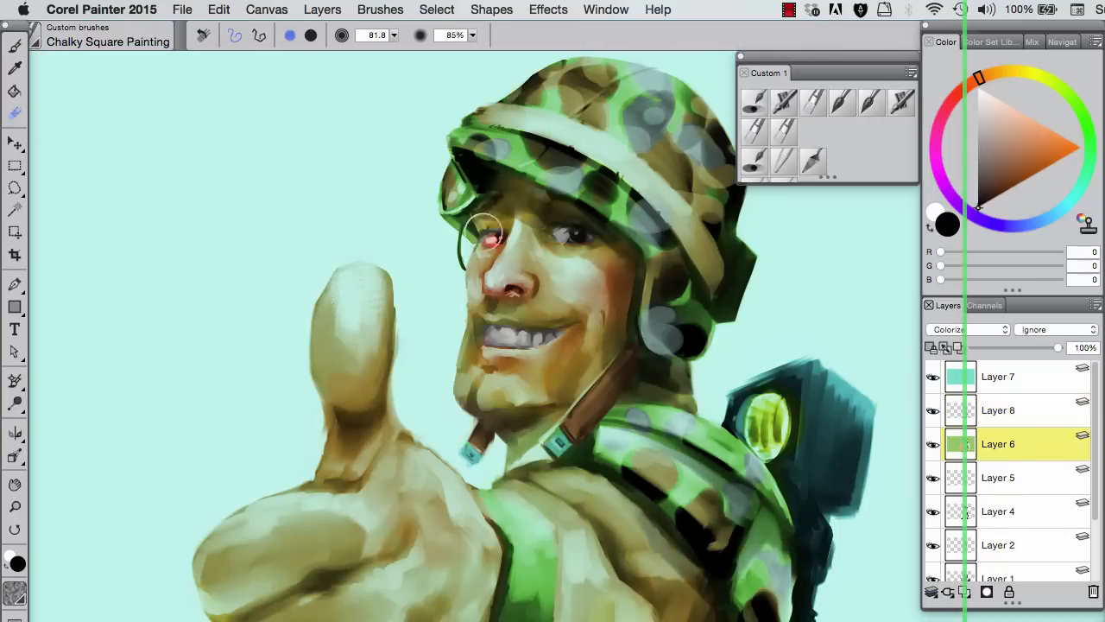
Step: Compare the painting with and without the turquoise Layer 7 and leave that layer hidden
left_click(959, 377)
left_click(933, 377)
left_click(933, 377)
left_click(933, 376)
left_click(933, 377)
left_click(933, 377)
left_click(1053, 411)
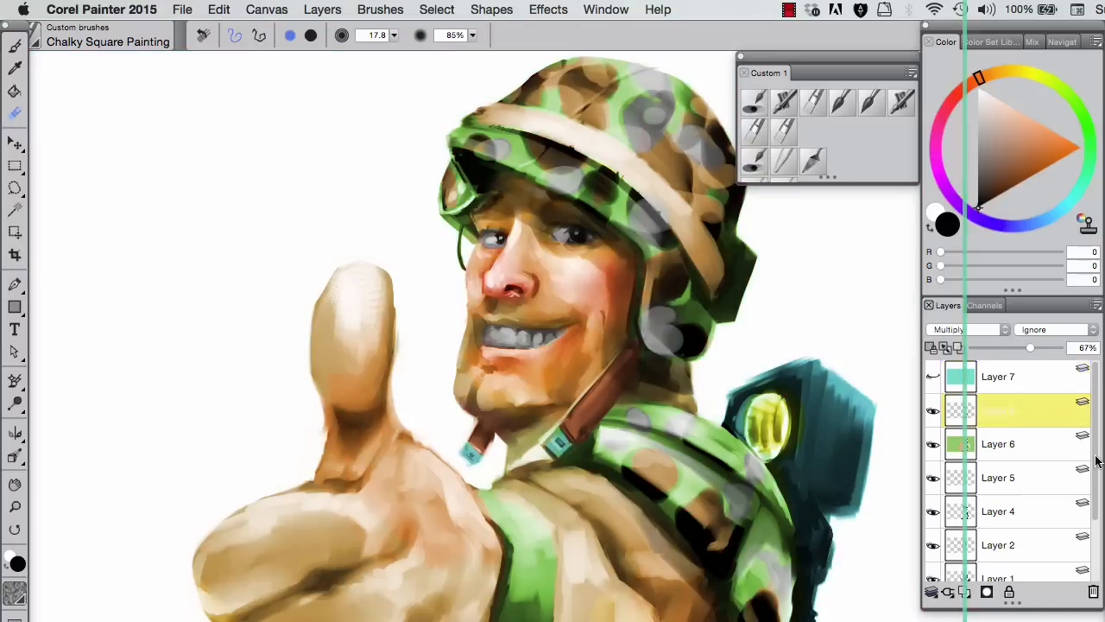
left_click(1036, 576, "shift")
left_click(221, 9)
left_click(323, 8)
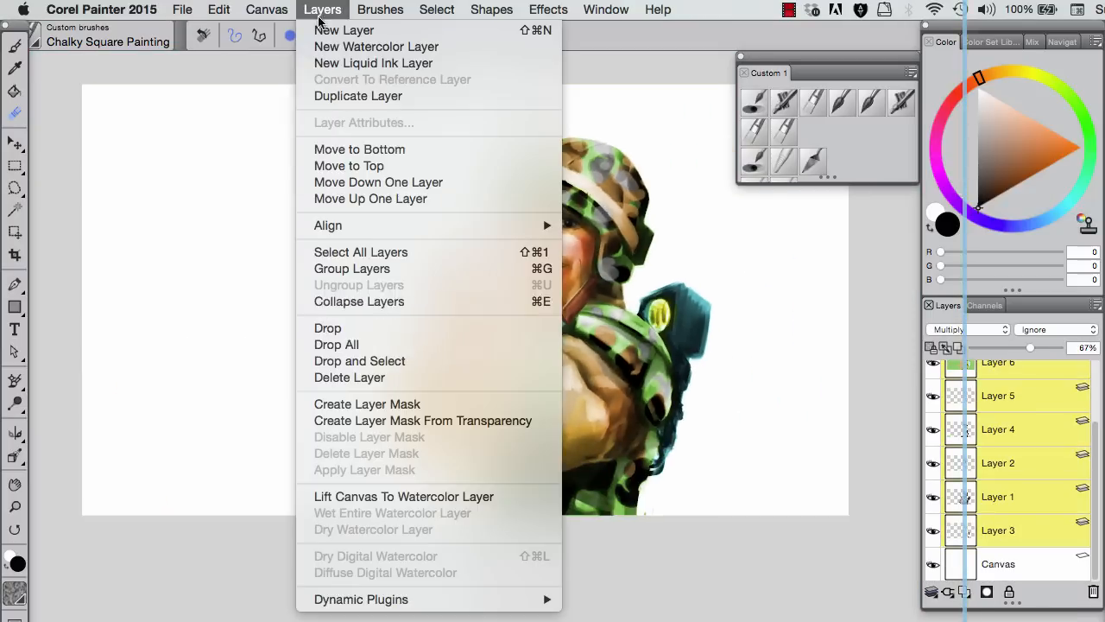
left_click(323, 298)
key("ctrl+z")
left_click(323, 9)
left_click(311, 407)
left_click(323, 9)
left_click(322, 420)
Step: Collapse the greyscale Layers 1, 2 and 3 into a single layer above the canvas
scroll(1010, 518, "down", 3)
left_click(985, 563)
left_click(980, 531)
left_click(941, 464)
left_click(939, 530, "shift")
left_click(323, 8)
left_click(346, 298)
key("ctrl+z")
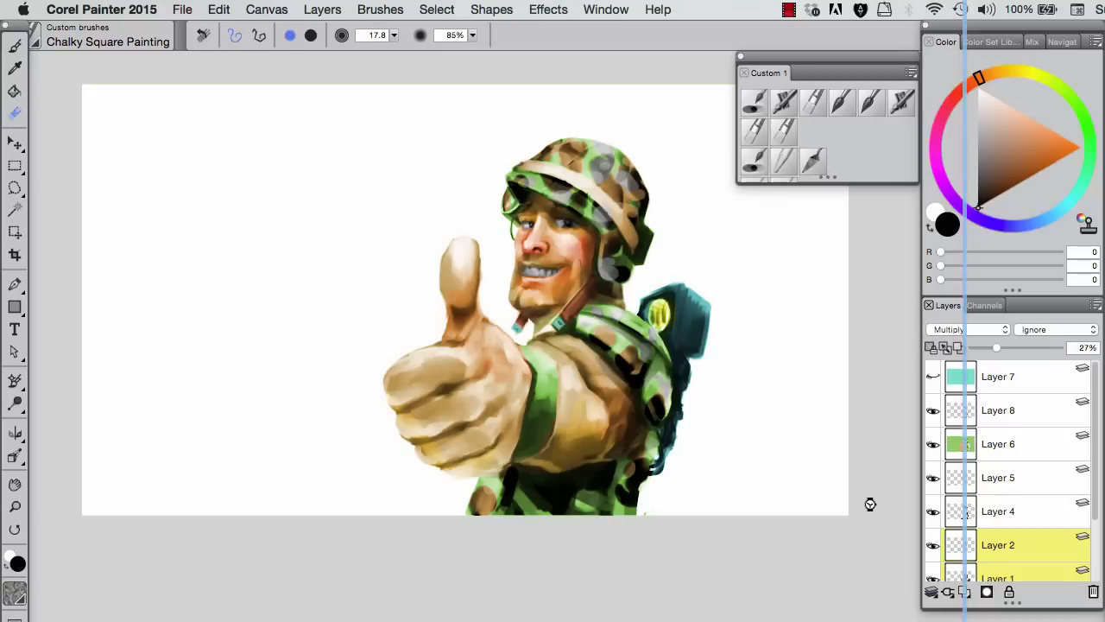
left_click(218, 9)
left_click(220, 47)
left_click(984, 528)
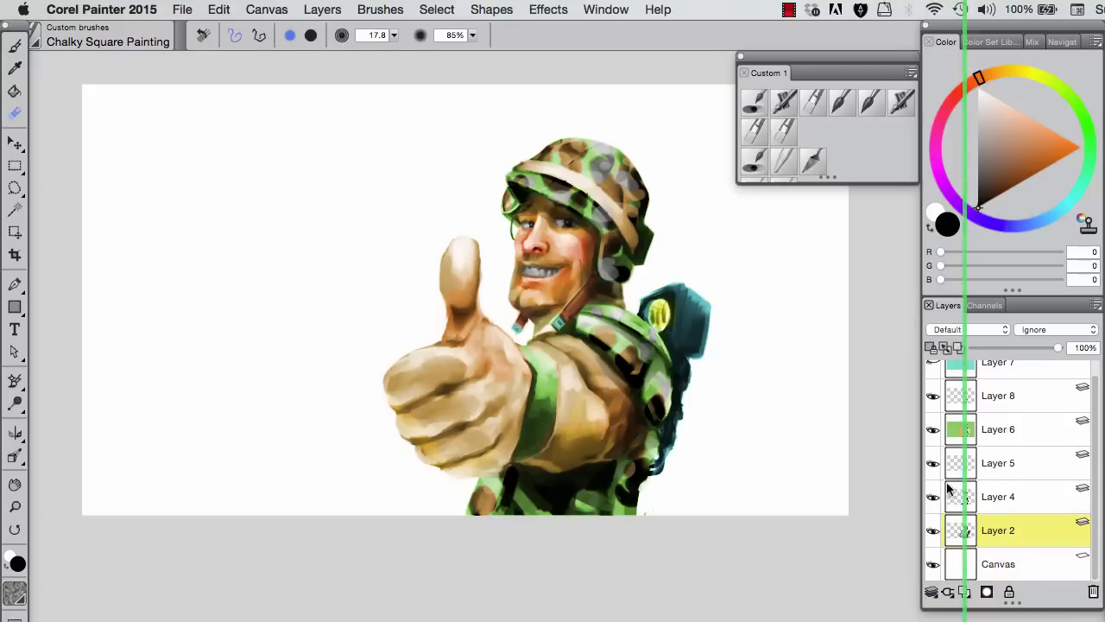
Step: Create a layer mask of the figure's silhouette from the transparency of Layer 2
left_click(266, 9)
left_click(306, 9)
left_click(323, 9)
left_click(367, 403)
left_click(327, 9)
Step: Try to use Layer 2's mask to clear the area around the figure on Layer 6, and undo the clearing
right_click(994, 544)
left_click(1023, 547)
left_click(1000, 511)
left_click(1000, 477)
key("super+d")
left_click(997, 445)
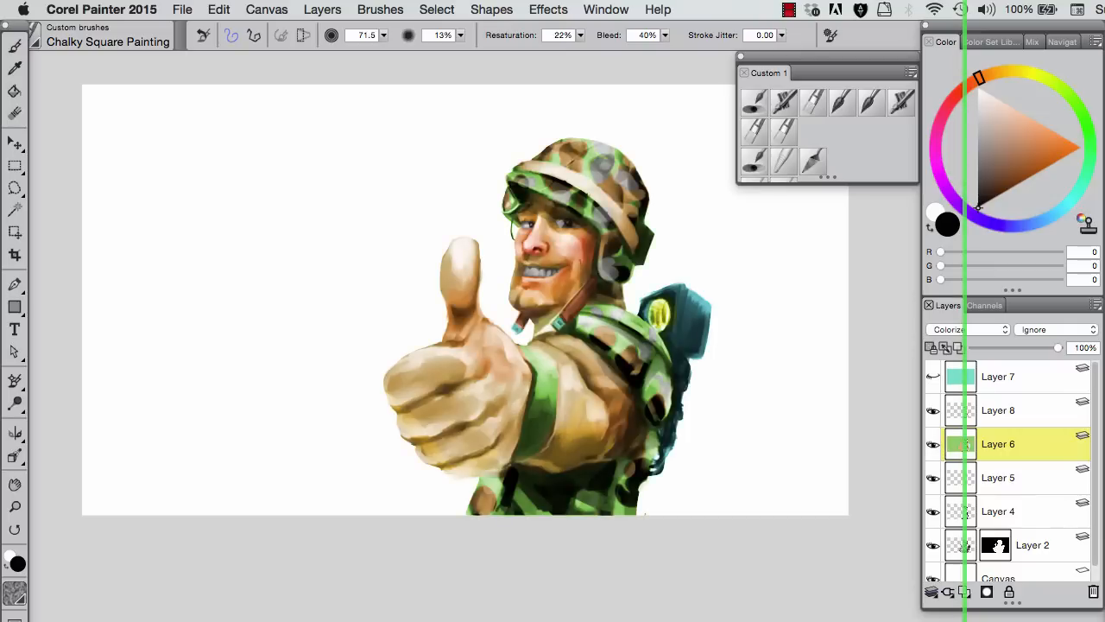
right_click(974, 542)
key("Escape")
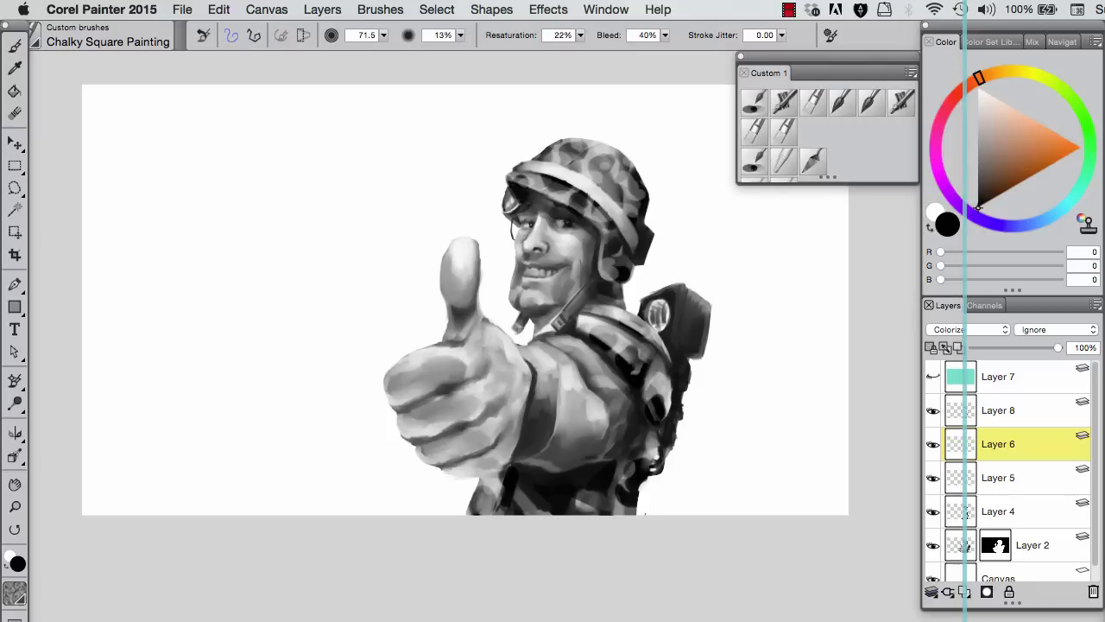
key("super+z")
Step: Use Layer 2's mask to limit the colour fill on Layer 6 to the figure's silhouette
left_click(1002, 411)
right_click(985, 543)
left_click(1003, 441)
right_click(987, 543)
Step: Collapse Layer 8 down through Layer 2 into one layer and erase the stray tints around the thumb
left_click(1001, 421)
left_click(1023, 545, "shift")
key("super+e")
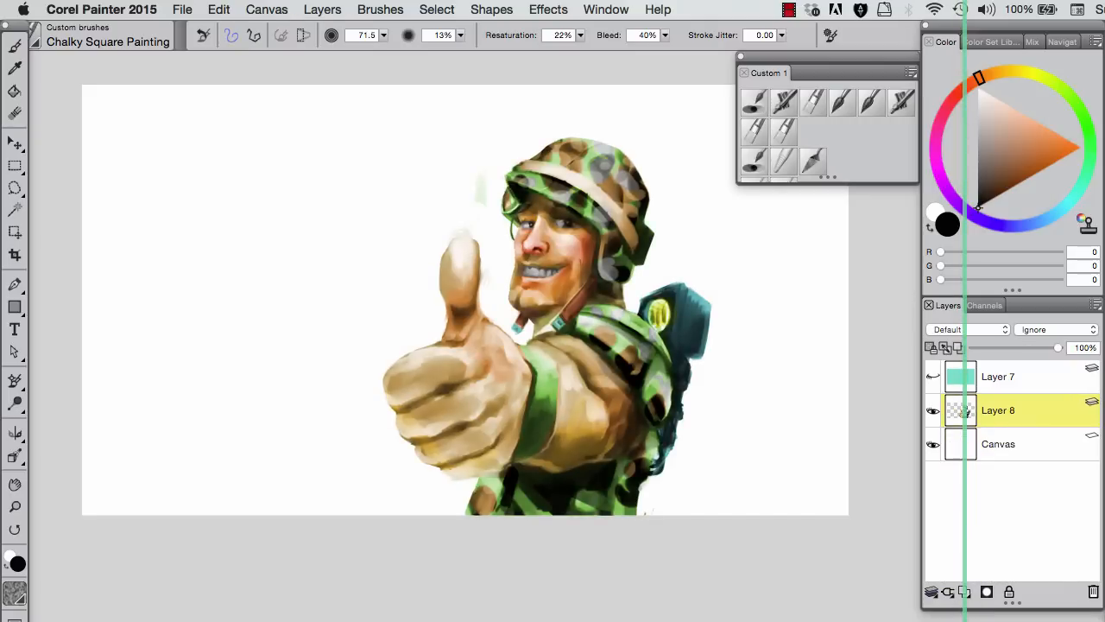
left_click(14, 113)
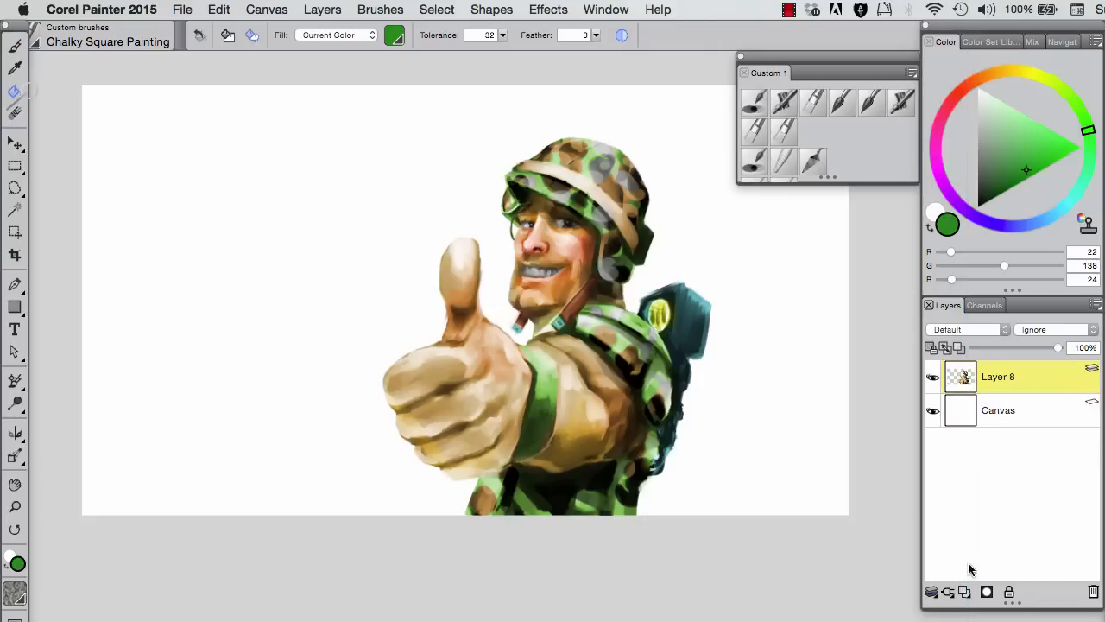
Step: Add a new Colorize layer and turn the goggles grey (119, 119, 119) with the Basic Round brush at size 39.9
left_click(964, 591)
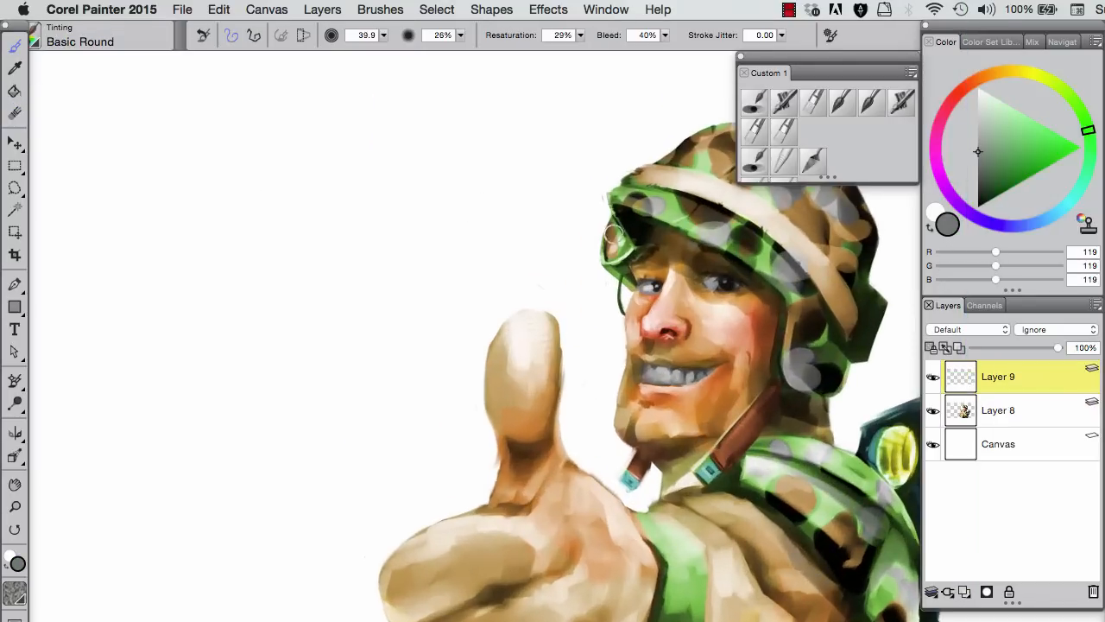
left_click(937, 329)
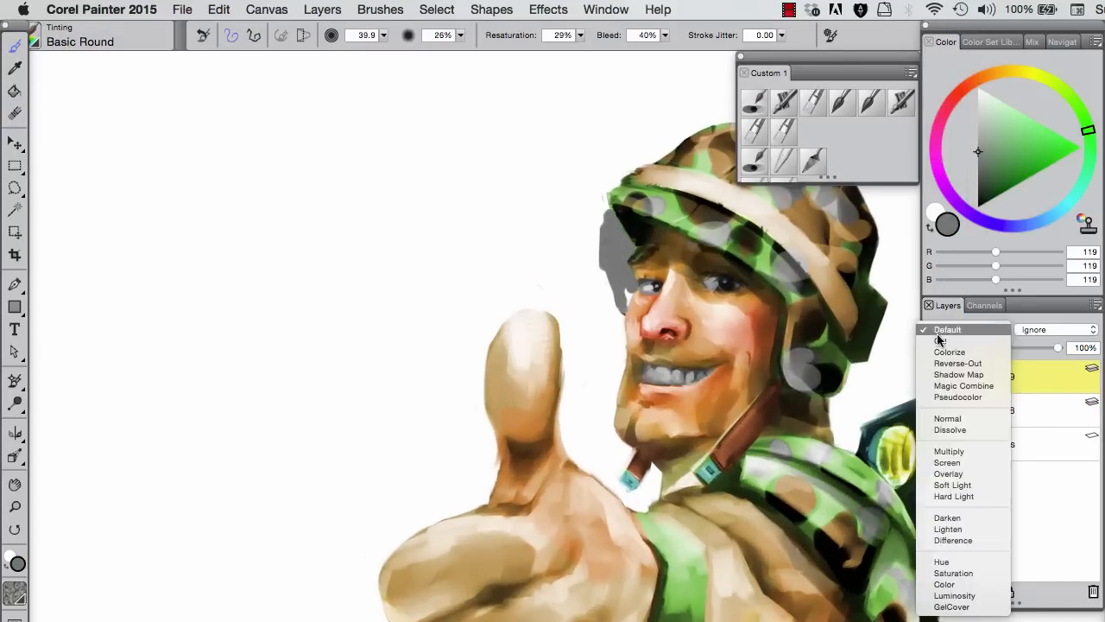
left_click(946, 345)
scroll(342, 363, "down", 5)
scroll(343, 363, "right", 4)
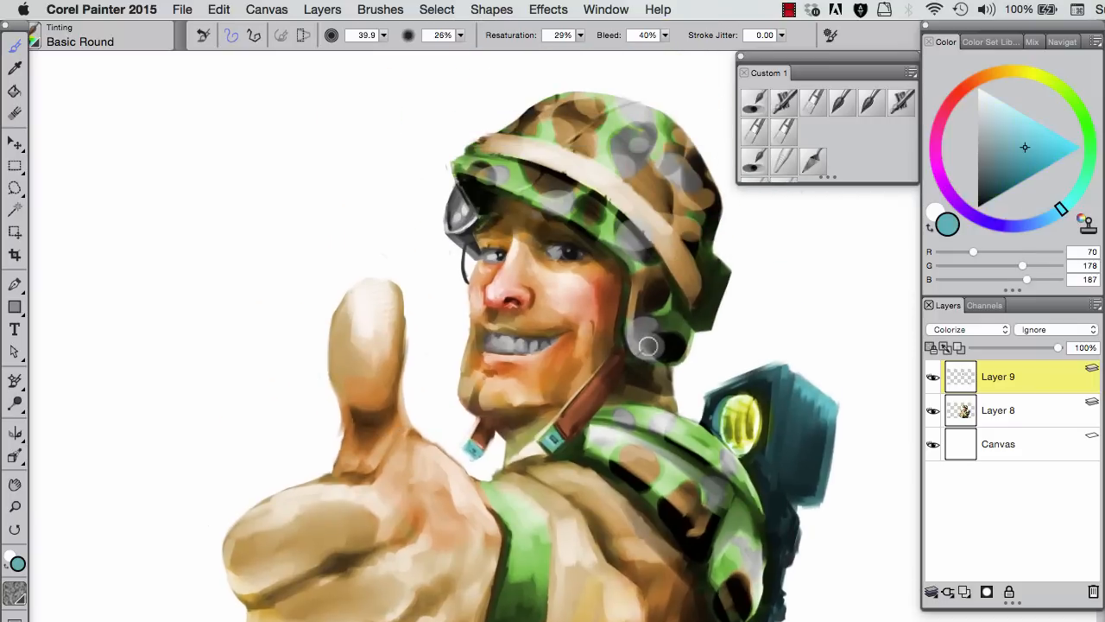
Step: Tint the goggle lens teal (70, 178, 187) on Layer 9 and sample the lamp's yellow (235, 228, 114) at brush size 18.2
left_click(484, 223, "alt")
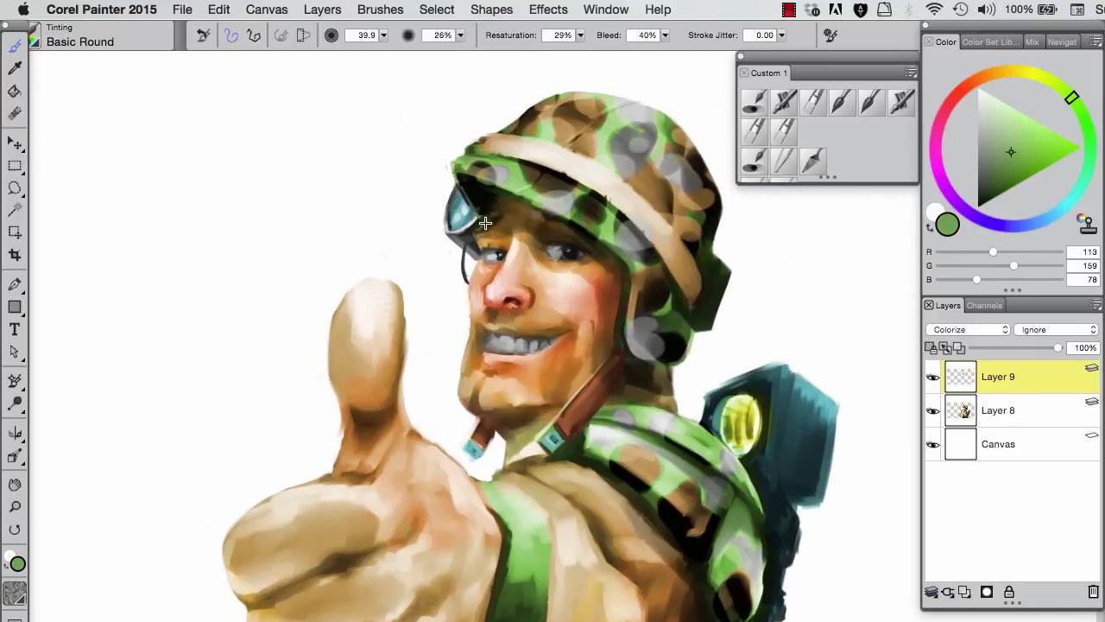
scroll(470, 201, "right", 4)
left_click(573, 425, "alt")
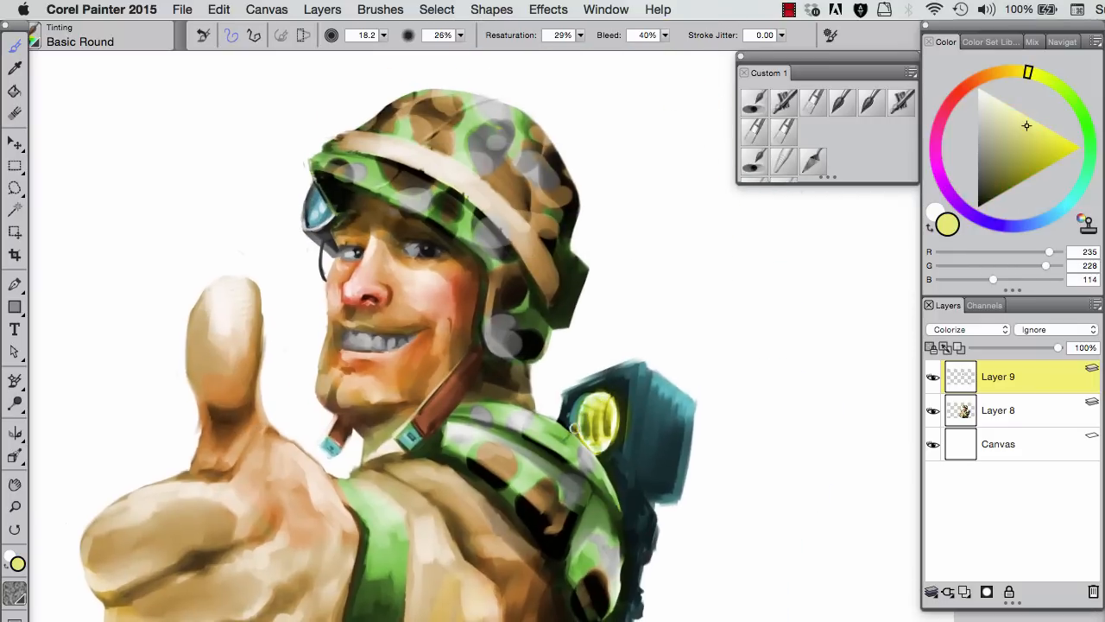
Step: Recolour the green band around the wrist grey on Layer 9
mouse_move(250, 488)
left_mouse_down()
mouse_move(318, 443)
mouse_move(349, 403)
left_mouse_up()
left_click(603, 248, "alt")
left_click_drag(485, 444, 486, 503)
left_click(543, 529, "alt")
left_click_drag(520, 529, 587, 543)
left_click(447, 457, "alt")
key("2")
left_click(545, 239, "alt")
left_click(483, 475, "alt")
key("1")
left_click_drag(485, 449, 489, 518)
mouse_move(470, 402)
left_mouse_down()
mouse_move(453, 484)
mouse_move(470, 583)
left_mouse_up()
left_click_drag(455, 564, 569, 372)
Step: Retouch the skin beside the wristband in tan (215, 185, 140) with the Chalky Square Painting brush at size 19.7
key("bracketleft")
key("bracketleft")
key("bracketleft")
key("bracketleft")
key("bracketleft")
key("bracketleft")
left_click(645, 280, "alt")
left_click_drag(635, 208, 602, 244)
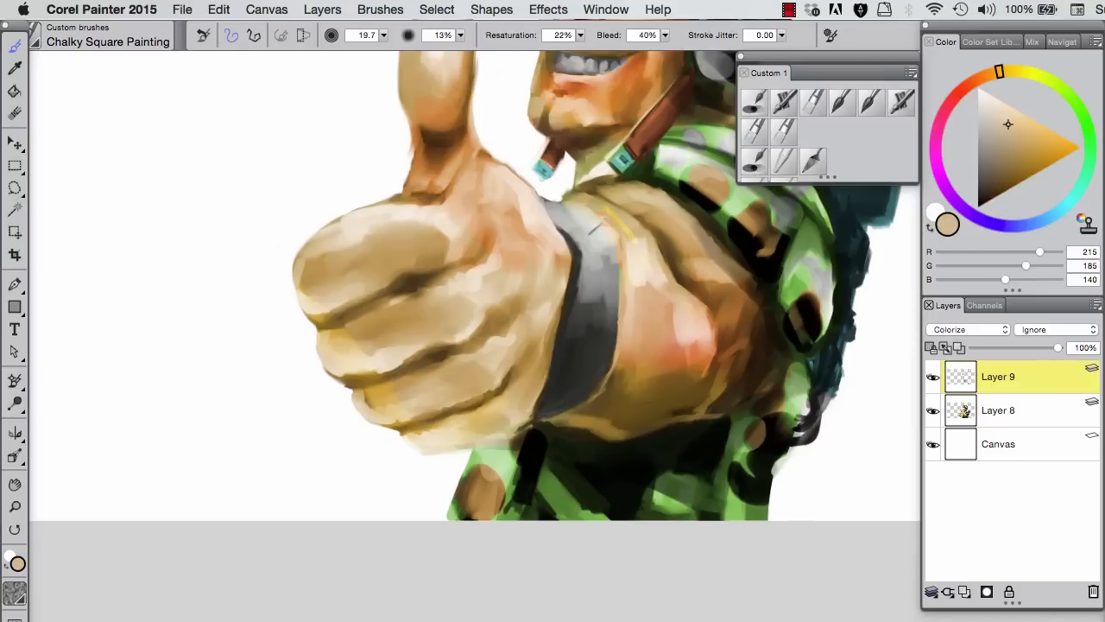
Step: Tint the collar beneath the chin green to match the camouflage, then sample brown (145, 76, 45)
scroll(633, 257, "down", 5)
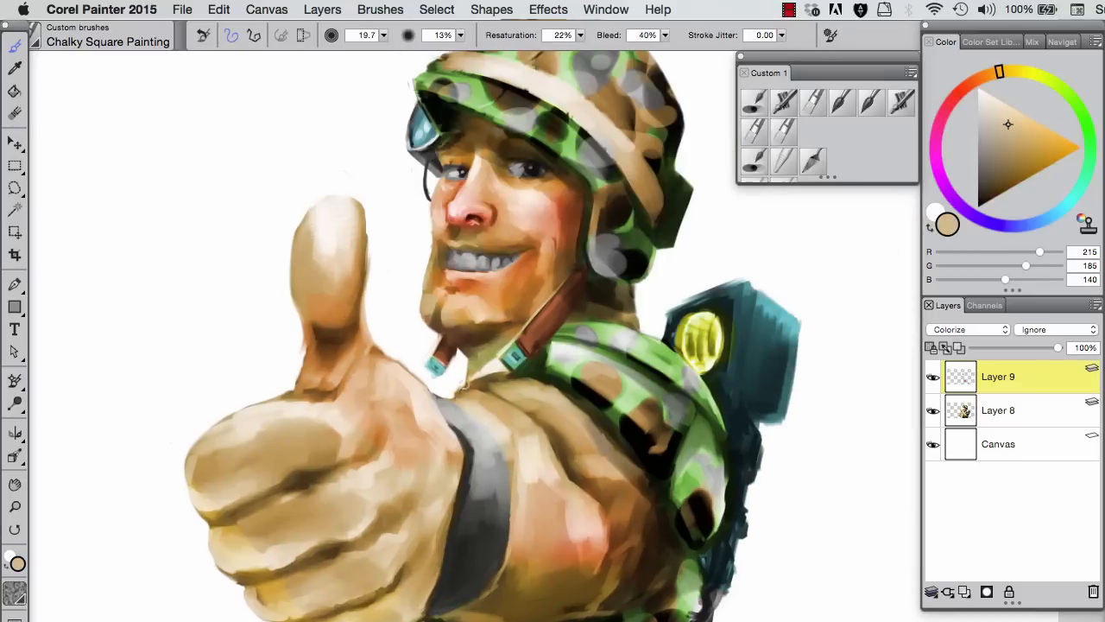
scroll(484, 431, "up", 3)
left_click(466, 373, "alt")
left_click(471, 334, "alt")
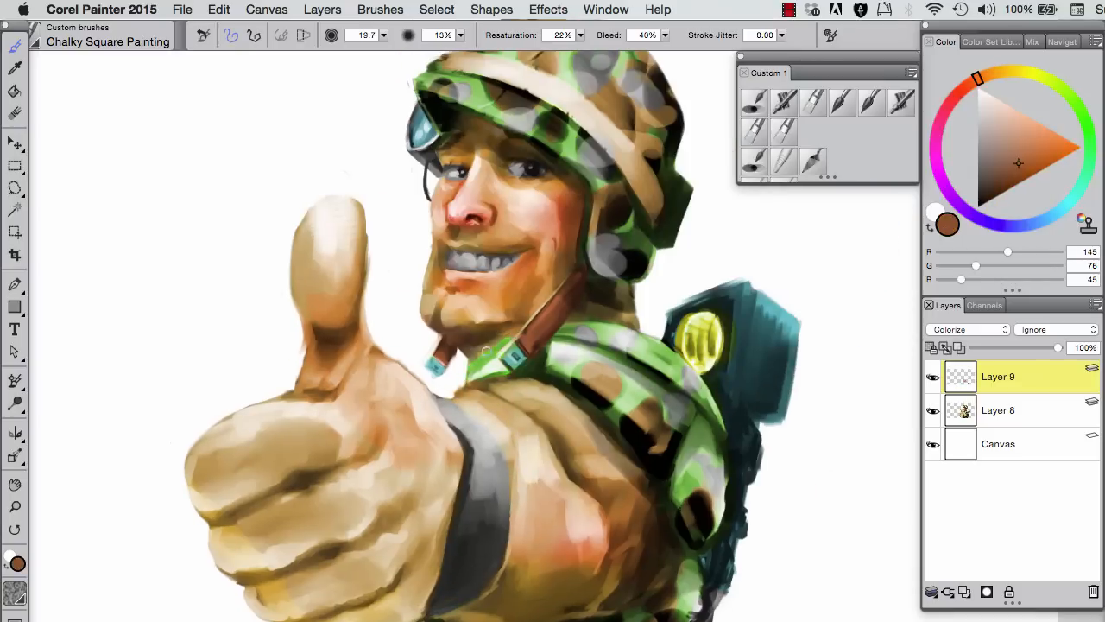
scroll(414, 431, "down", 5)
Step: Add a new layer and brush light green (166, 213, 136) over the camouflage shirt and shoulder
left_click(359, 539, "alt")
key("super+shift+n")
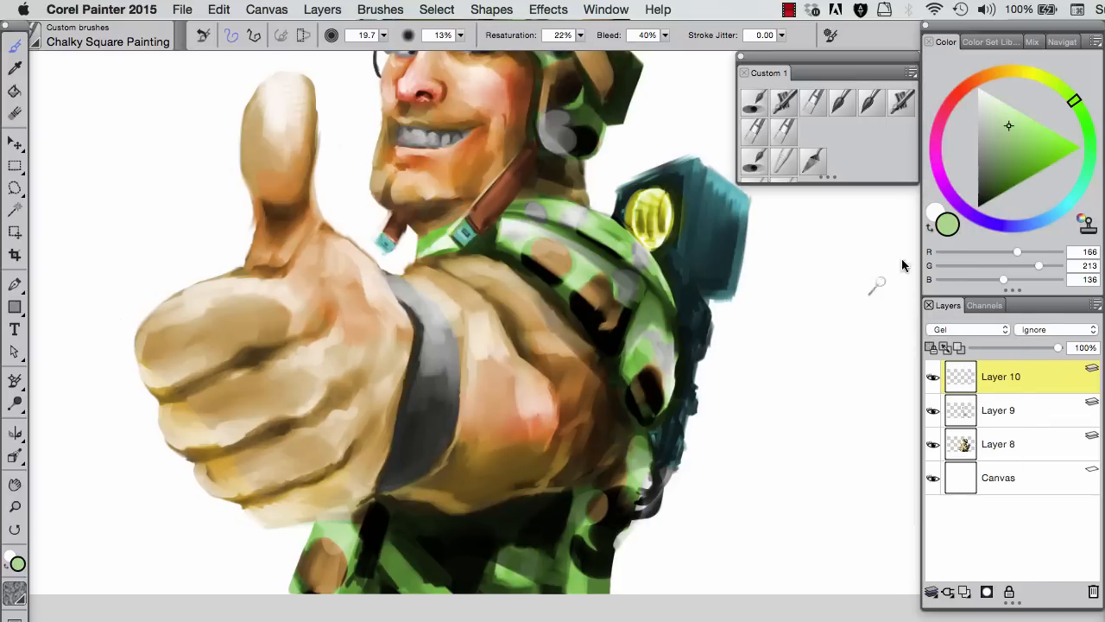
key("bracketright")
left_click_drag(594, 554, 585, 518)
left_click(967, 330)
left_click(967, 344)
mouse_move(413, 573)
left_mouse_down()
mouse_move(449, 597)
mouse_move(344, 573)
left_mouse_up()
left_click_drag(571, 253, 578, 284)
Step: Compare several blend modes for Layer 10 and set it to Multiply
left_click(954, 330)
left_click(953, 344)
left_click(954, 329)
left_click(954, 344)
left_click(967, 329)
left_click(967, 345)
left_click(966, 330)
left_click(967, 344)
left_click(967, 329)
left_click(966, 374)
left_click(967, 330)
left_click(967, 359)
left_click(967, 330)
left_click(967, 301)
Step: Darken the camouflage on the shirt, shoulder and collar with muted green (91, 104, 68) at brush size 58.8
key("bracketleft")
key("bracketleft")
key("bracketleft")
left_click(635, 458, "alt")
mouse_move(629, 404)
left_mouse_down()
mouse_move(667, 338)
mouse_move(661, 365)
mouse_move(649, 312)
mouse_move(562, 280)
mouse_move(503, 233)
mouse_move(517, 206)
mouse_move(605, 229)
mouse_move(669, 309)
mouse_move(521, 242)
mouse_move(336, 505)
mouse_move(344, 523)
mouse_move(313, 548)
mouse_move(593, 493)
left_mouse_up()
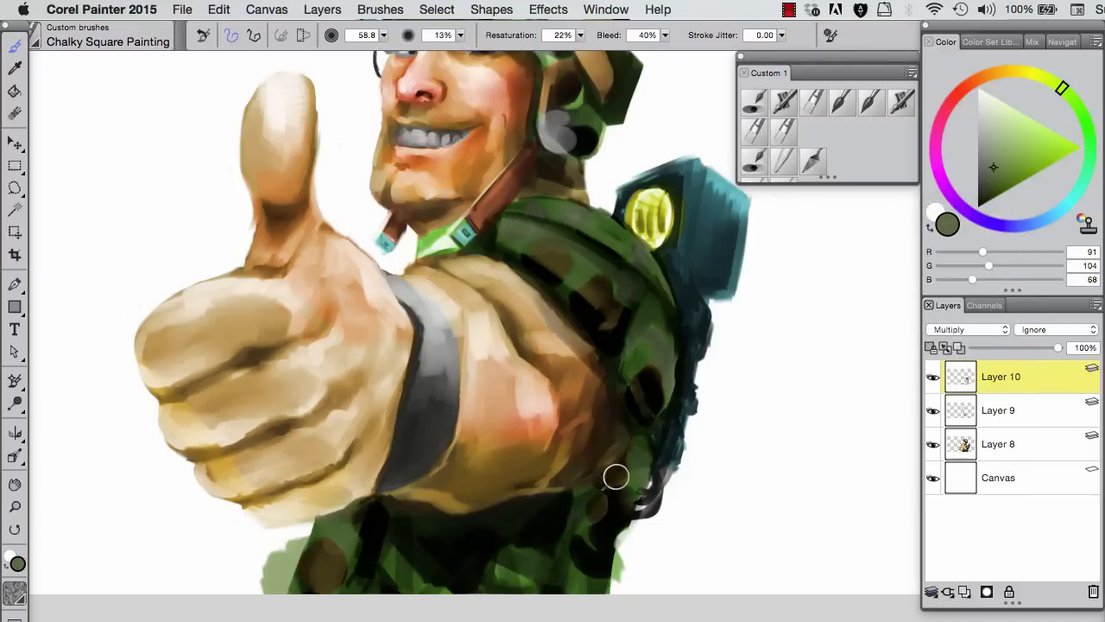
left_click_drag(439, 244, 546, 438)
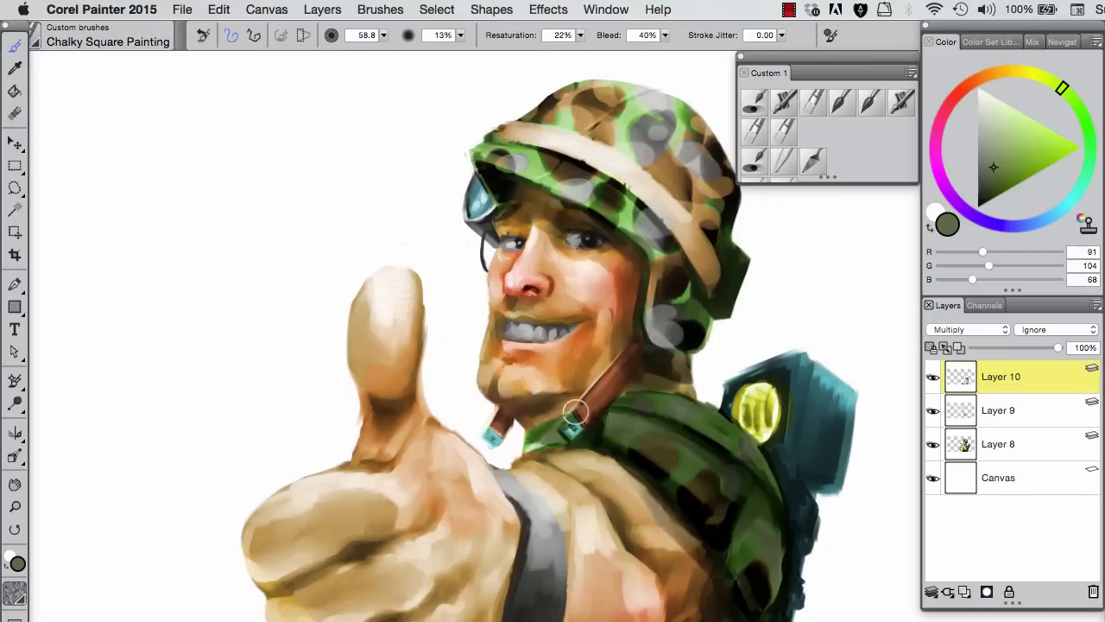
Step: Darken the helmet's camouflage with the same muted green and lower Layer 10's opacity to 81%
left_click(15, 89)
left_click(15, 45)
mouse_move(688, 311)
left_mouse_down()
mouse_move(658, 309)
mouse_move(616, 195)
mouse_move(645, 238)
mouse_move(479, 173)
left_mouse_up()
left_click_drag(579, 308, 424, 446)
mouse_move(457, 259)
left_mouse_down()
mouse_move(561, 322)
mouse_move(518, 259)
mouse_move(424, 232)
mouse_move(371, 268)
left_mouse_up()
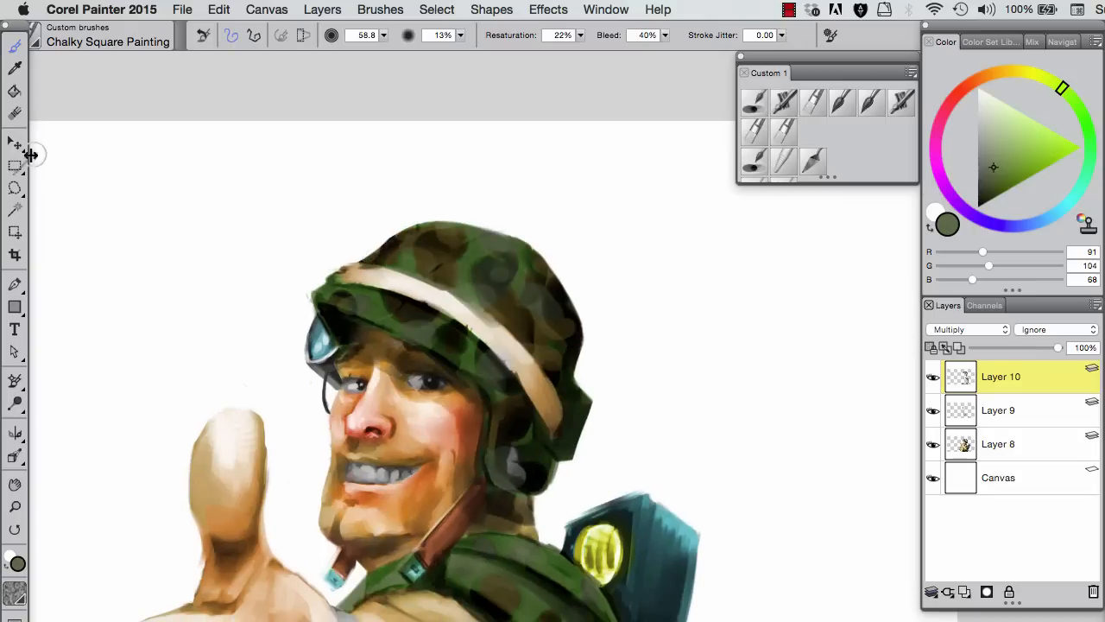
key("n")
left_click_drag(1058, 348, 1039, 348)
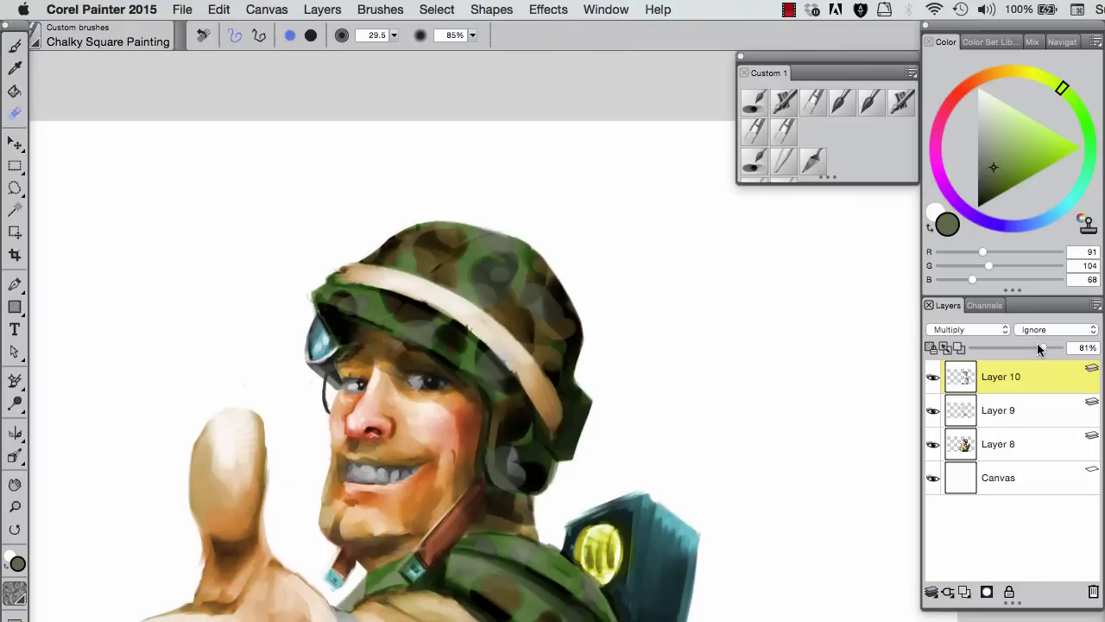
Step: Add a new Default layer and paint pale green (181, 203, 157) highlights along the shoulder's folds and edges
left_click(964, 591)
key("b")
mouse_move(454, 599)
left_mouse_down()
mouse_move(538, 316)
mouse_move(599, 302)
mouse_move(671, 331)
left_mouse_up()
left_click(538, 314, "alt")
left_click(997, 125)
key("bracketleft")
left_click_drag(604, 259, 674, 326)
Step: Paint pale green (181, 203, 157) highlights on the helmet, its brim and the ear cover, using brush sizes up to 118.5
key("bracketleft")
key("bracketleft")
key("bracketleft")
key("bracketleft")
key("bracketleft")
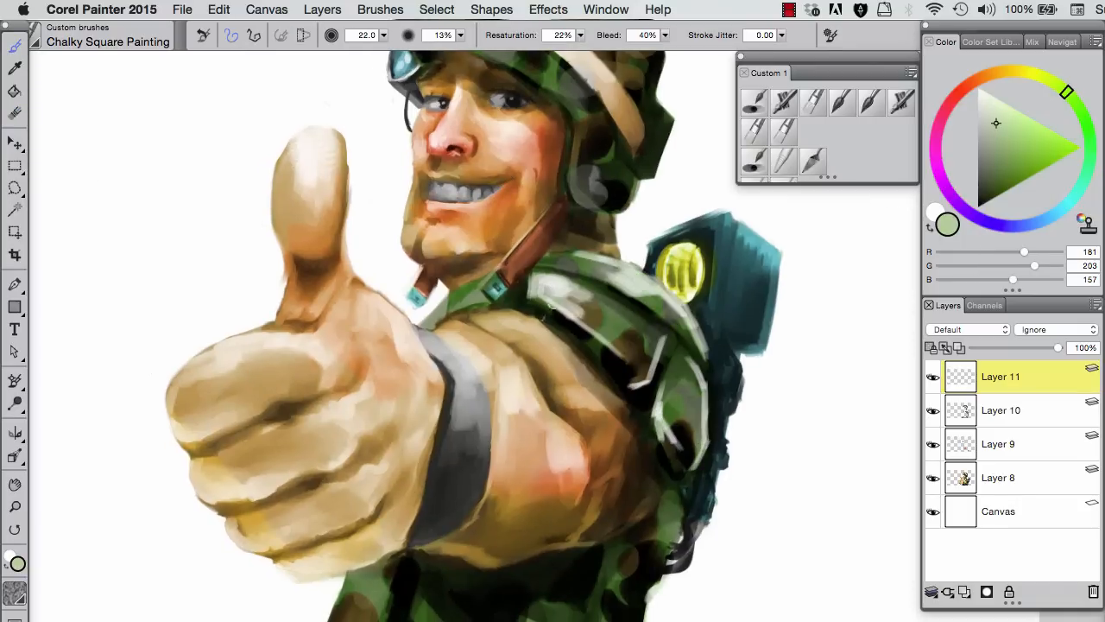
left_click_drag(604, 346, 626, 557)
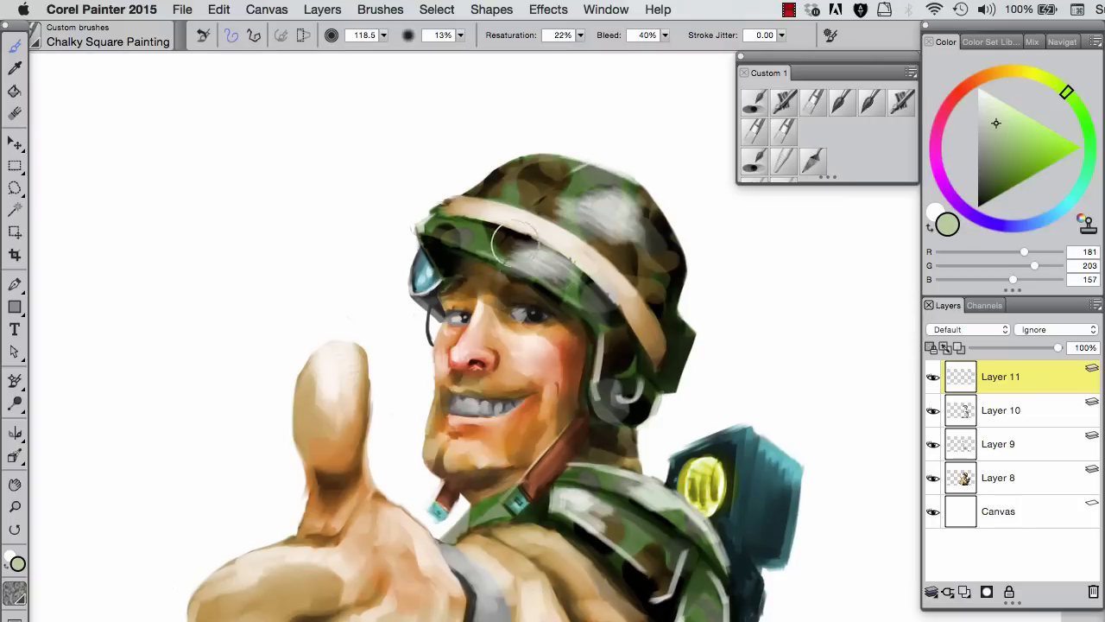
left_click_drag(578, 227, 580, 33)
key("bracketright")
Step: Paint pale highlight strokes along the folds and side edges of the lower shirt at brush size 22.5
left_click(473, 319, "alt")
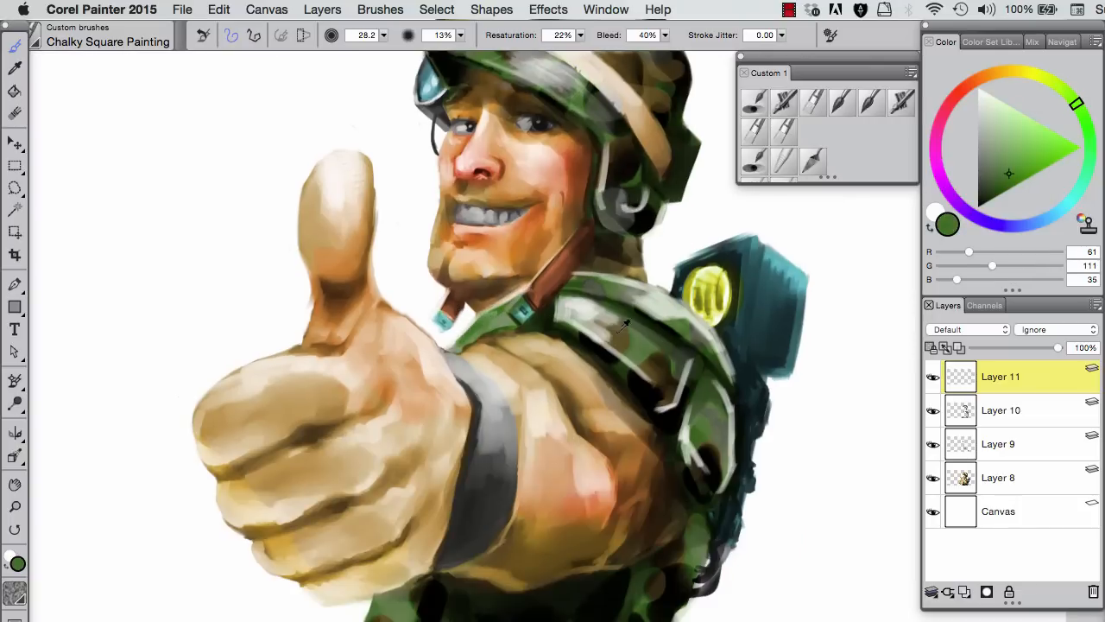
left_click_drag(535, 322, 585, 181)
left_click(401, 483, "alt")
key("bracketright")
key("bracketright")
key("bracketright")
key("bracketright")
key("bracketleft")
key("bracketleft")
key("bracketleft")
key("bracketleft")
key("bracketleft")
left_click_drag(701, 442, 672, 524)
left_click_drag(449, 506, 414, 525)
Step: Lower Layer 11's opacity to 82% and paint the ear cup's centre near-black (5, 7, 3) with Basic Round at size 12.5
left_click(535, 470, "alt")
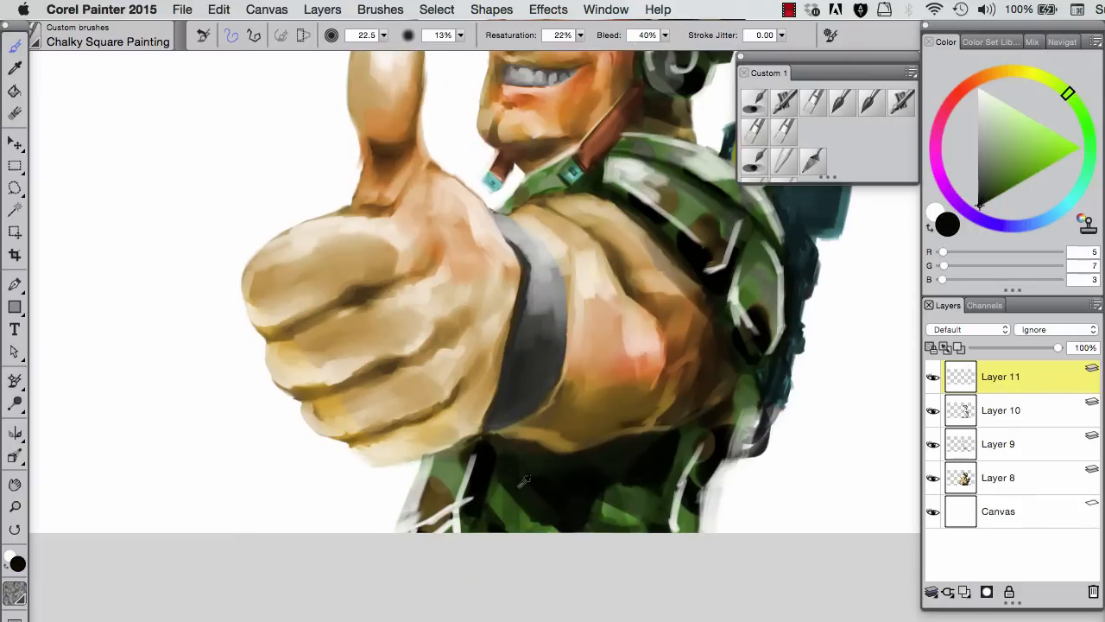
left_click_drag(1058, 347, 1043, 346)
scroll(474, 336, "up", 5)
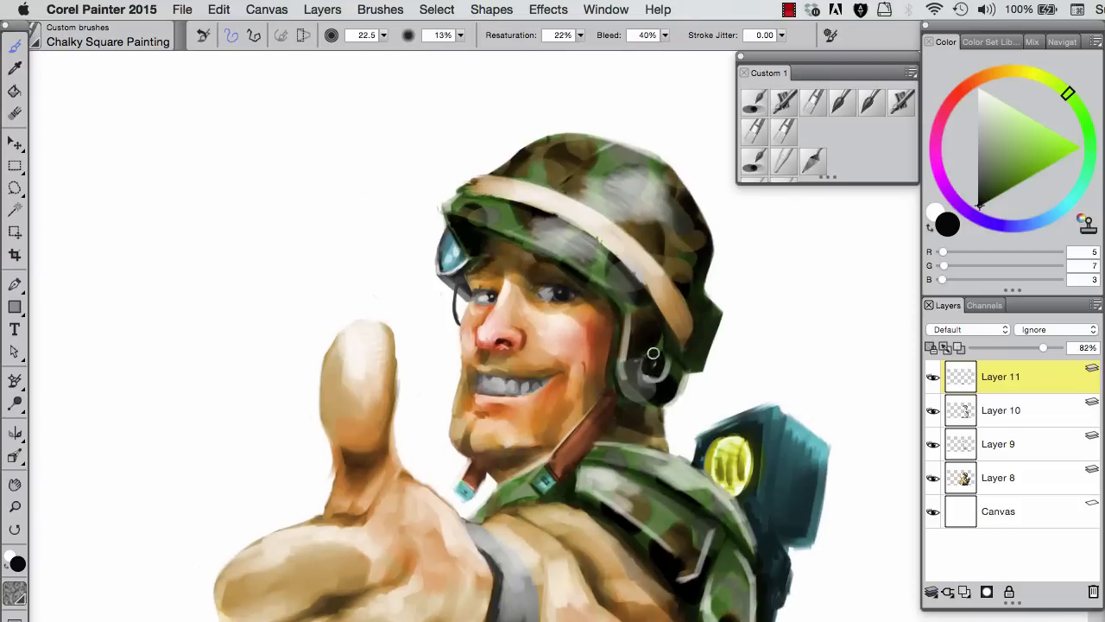
left_click(784, 130)
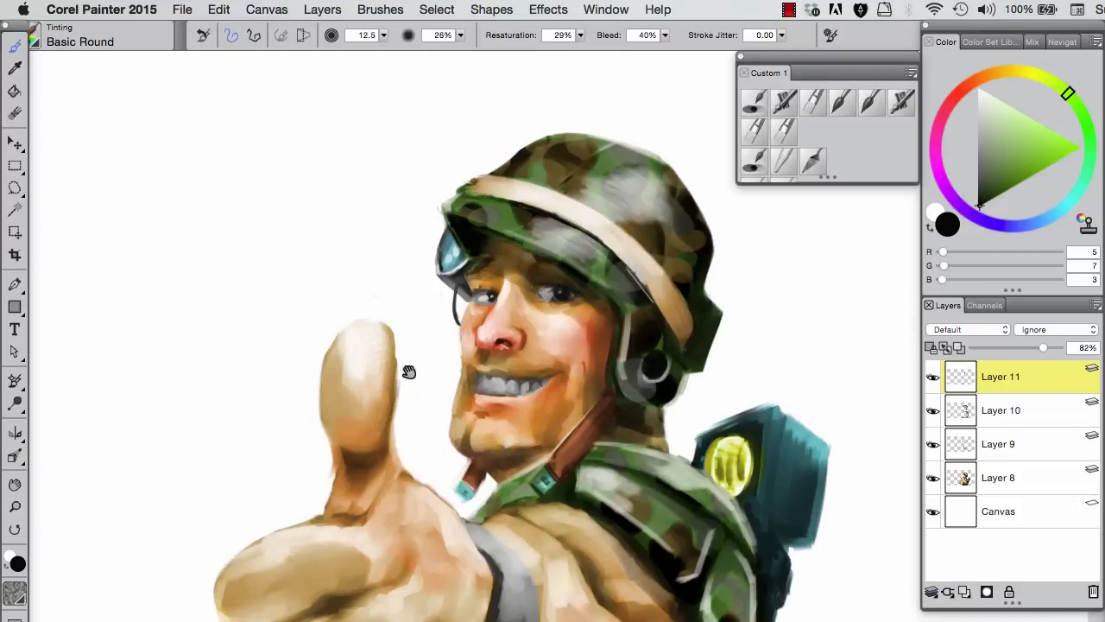
scroll(335, 261, "down", 3)
Step: Smooth the shoulder highlights with the Blender brush at size 46.5 and lower Layer 11's opacity to 62%
left_click(749, 164)
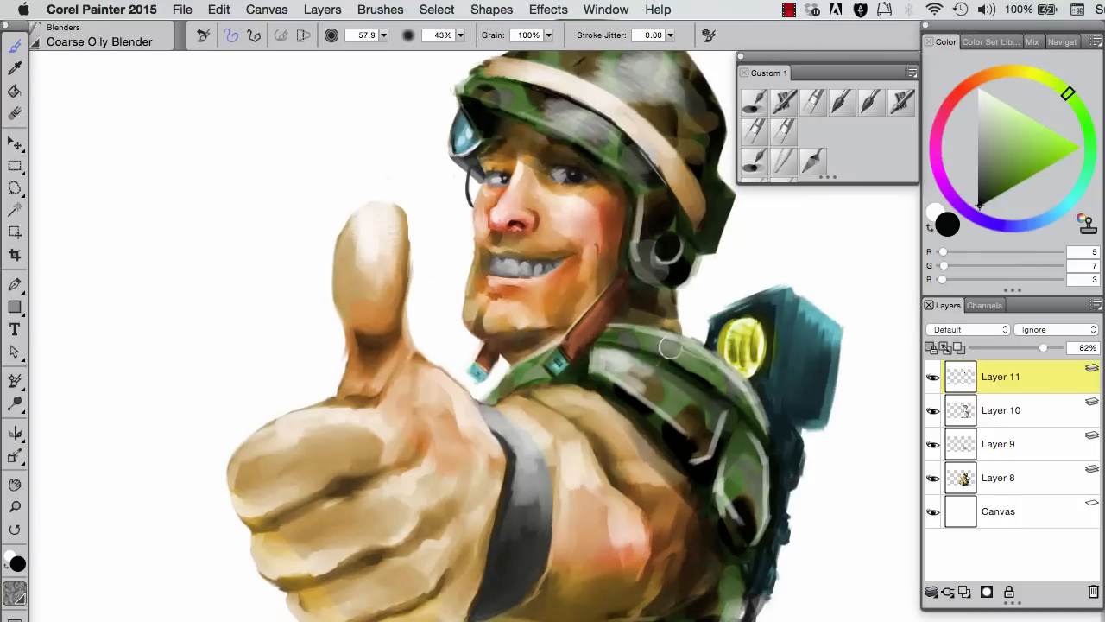
left_click(755, 131)
mouse_move(679, 372)
left_mouse_down()
mouse_move(635, 349)
mouse_move(744, 516)
left_mouse_up()
scroll(394, 429, "down", 3)
scroll(613, 380, "up", 3)
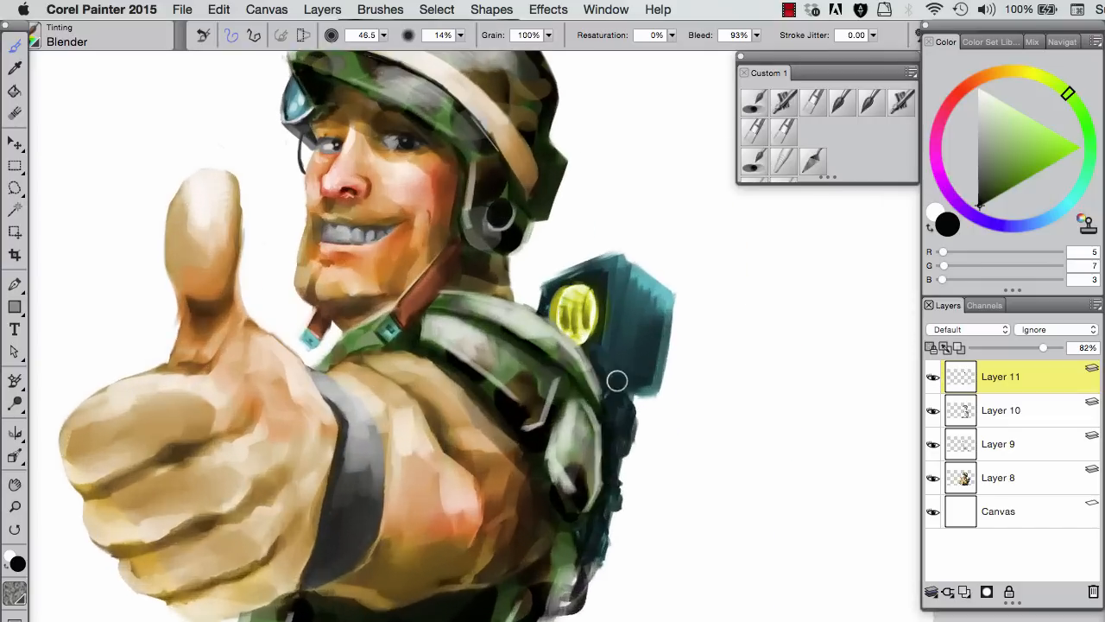
left_click(1015, 346)
Step: Darken the backpack's side panel with dark teal (13, 30, 30) using Basic Round at size 83.6
key("bracketleft")
key("bracketleft")
key("bracketleft")
left_click(628, 379, "alt")
left_click(754, 103)
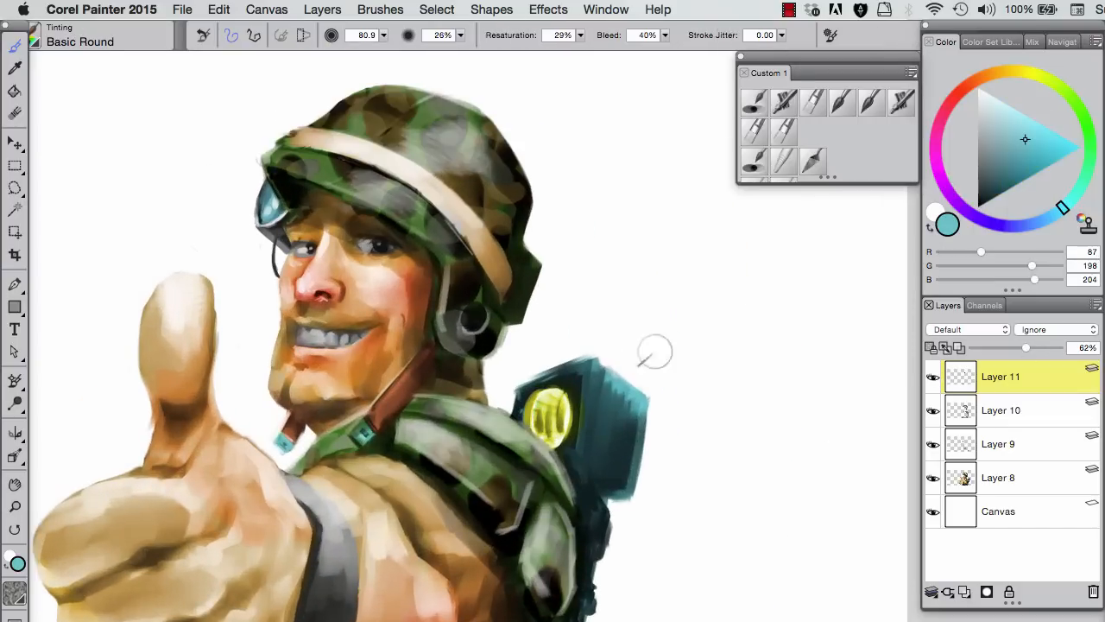
left_click(632, 393, "alt")
left_click(643, 404, "alt")
mouse_move(639, 406)
left_mouse_down()
mouse_move(592, 374)
mouse_move(608, 433)
mouse_move(595, 457)
mouse_move(626, 480)
mouse_move(589, 463)
left_mouse_up()
key("bracketright")
key("bracketright")
key("bracketright")
key("bracketright")
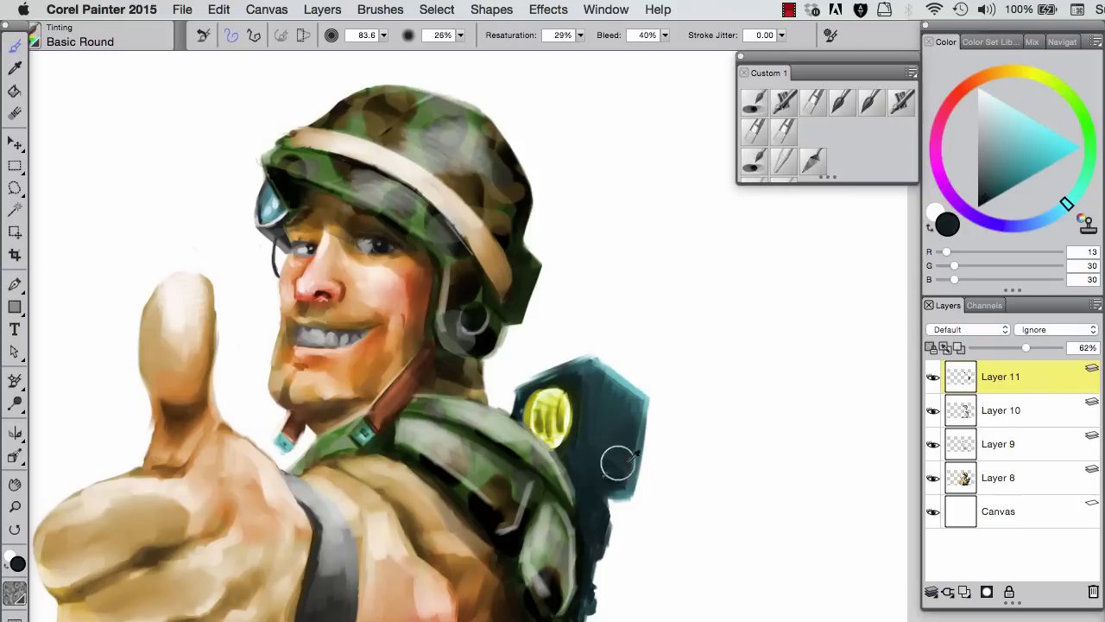
Step: Paint teal (43, 96, 96) details on the gear below the backpack and soften them with the Blender at size 18.7
left_click(580, 492, "alt")
key("bracketleft")
key("bracketleft")
key("bracketleft")
key("bracketleft")
scroll(594, 600, "down", 5)
left_click(755, 161)
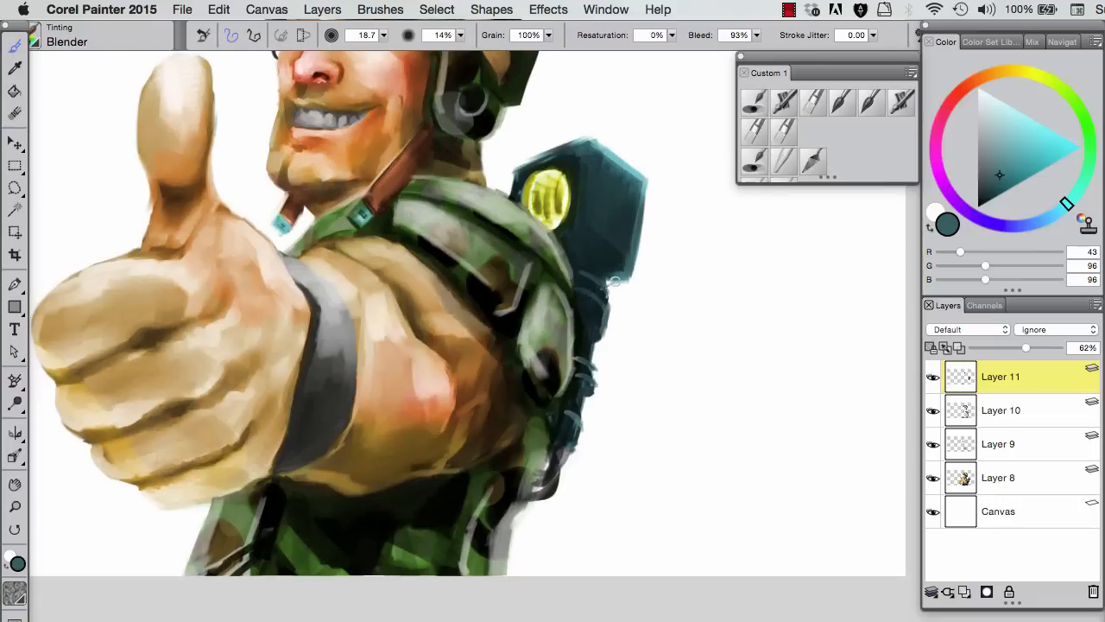
left_click(812, 160)
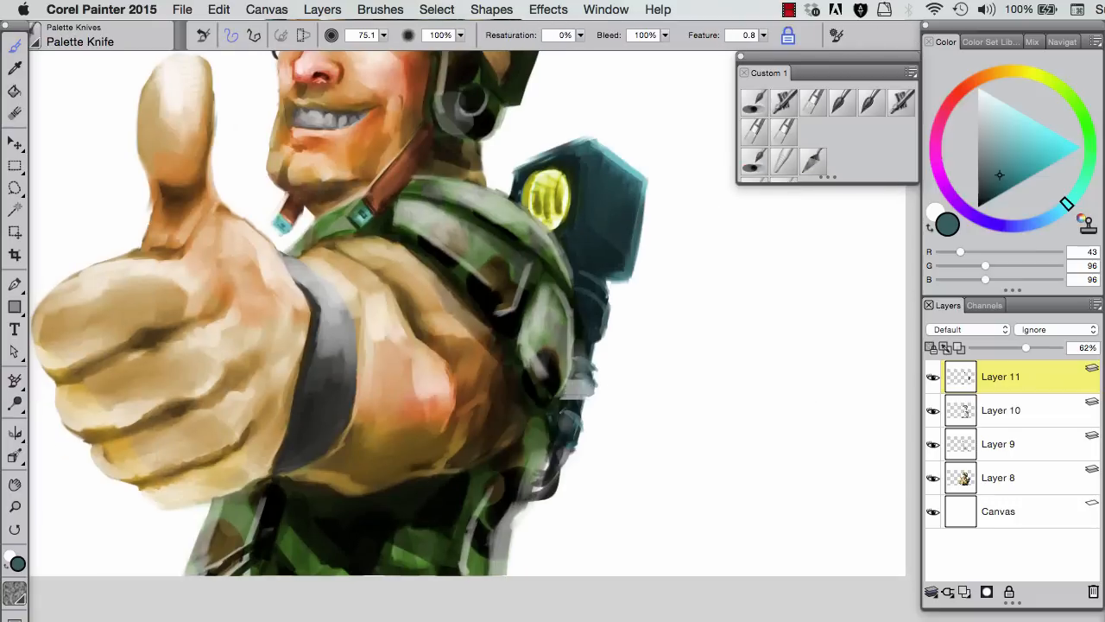
Step: Shade the backpack and the gear below it with black using Basic Round at size 39.4
left_click(971, 215)
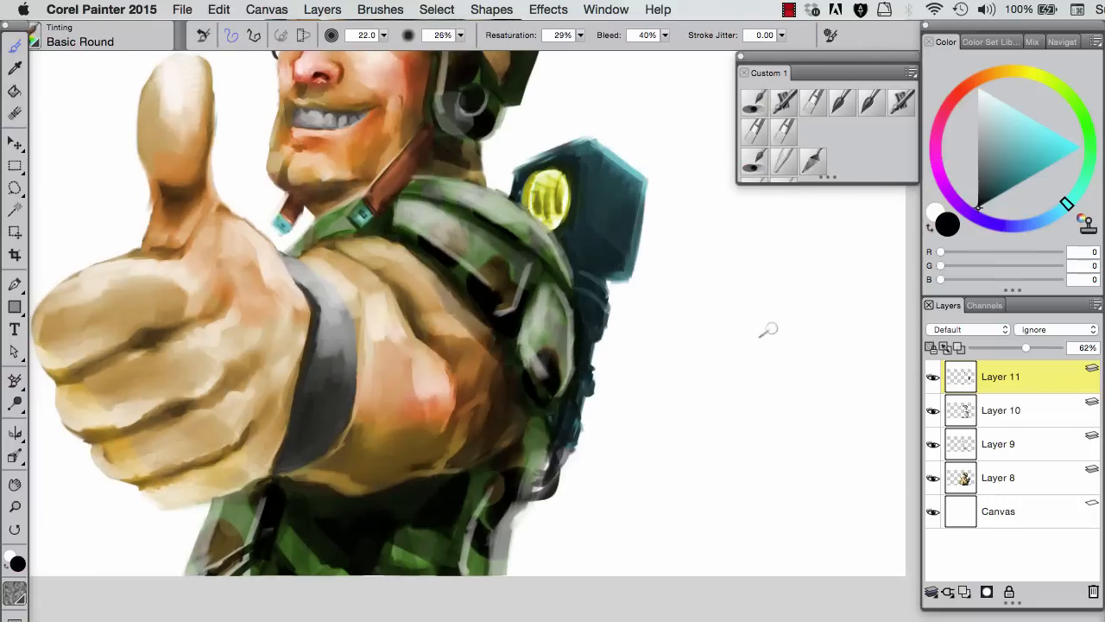
key("bracketright")
key("bracketright")
key("bracketright")
mouse_move(599, 187)
left_mouse_down()
mouse_move(624, 223)
mouse_move(582, 214)
mouse_move(577, 382)
left_mouse_up()
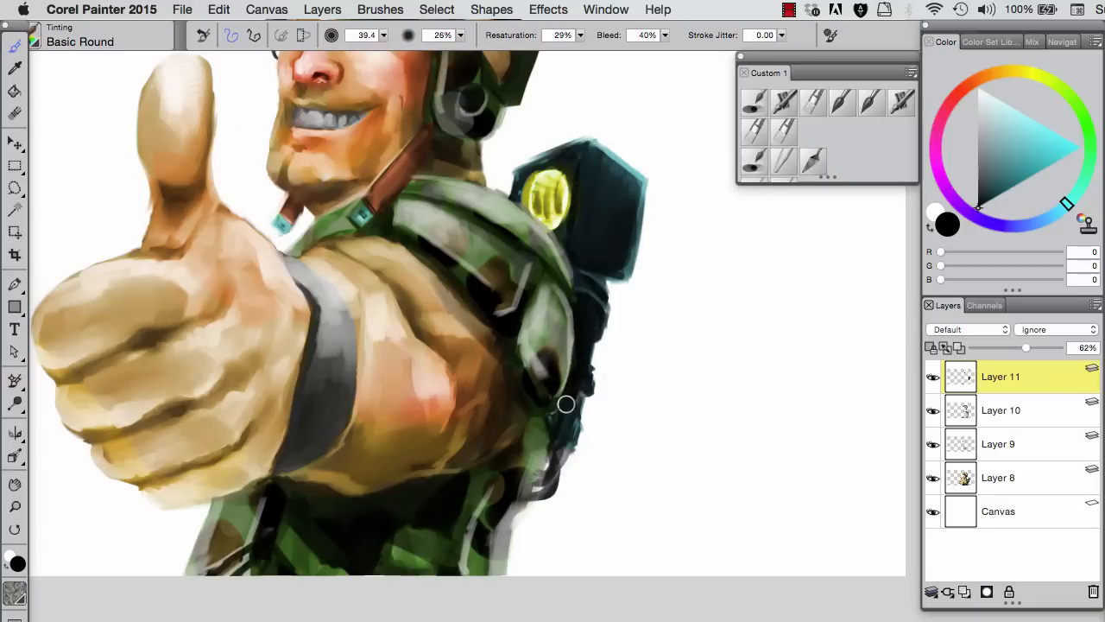
Step: Collapse all the layers above the Canvas into one and erase the ragged edges below the backpack and beside the shirt
key("super+alt+a")
key("super+shift+e")
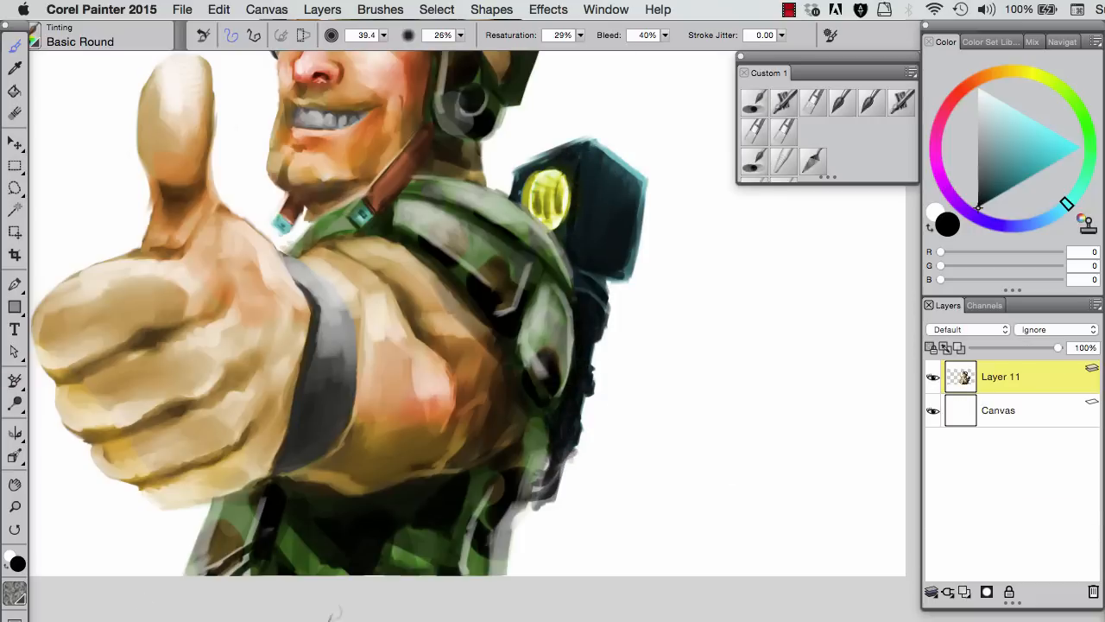
key("n")
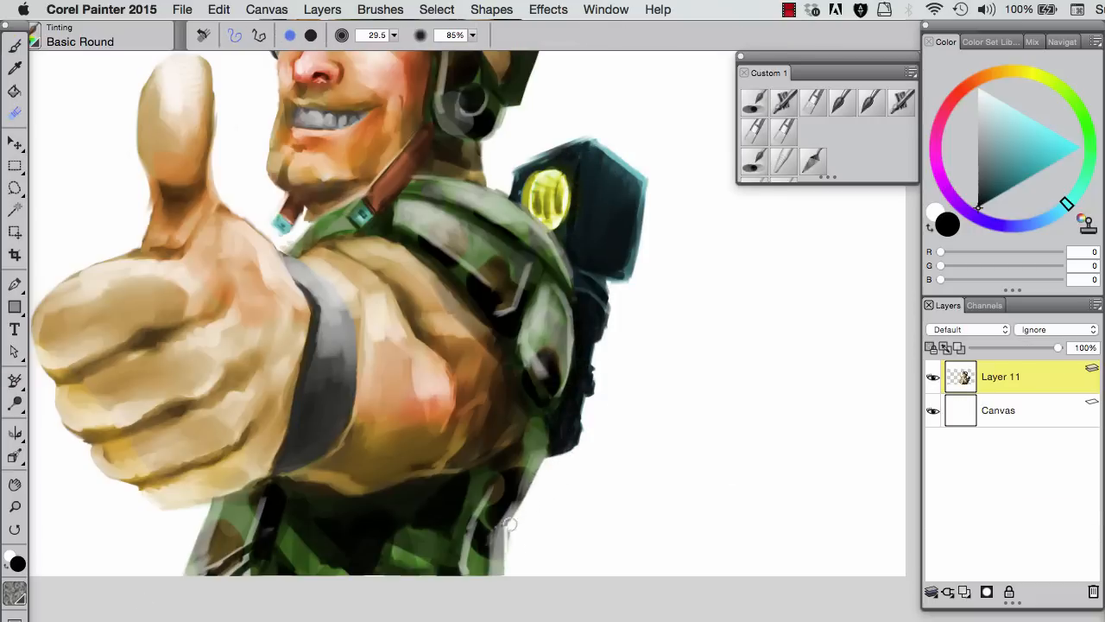
Step: Draw thin looping cables below the backpack and add teal edge highlights to its gear with Basic Round at size 22
key("b")
left_click(527, 477, "alt")
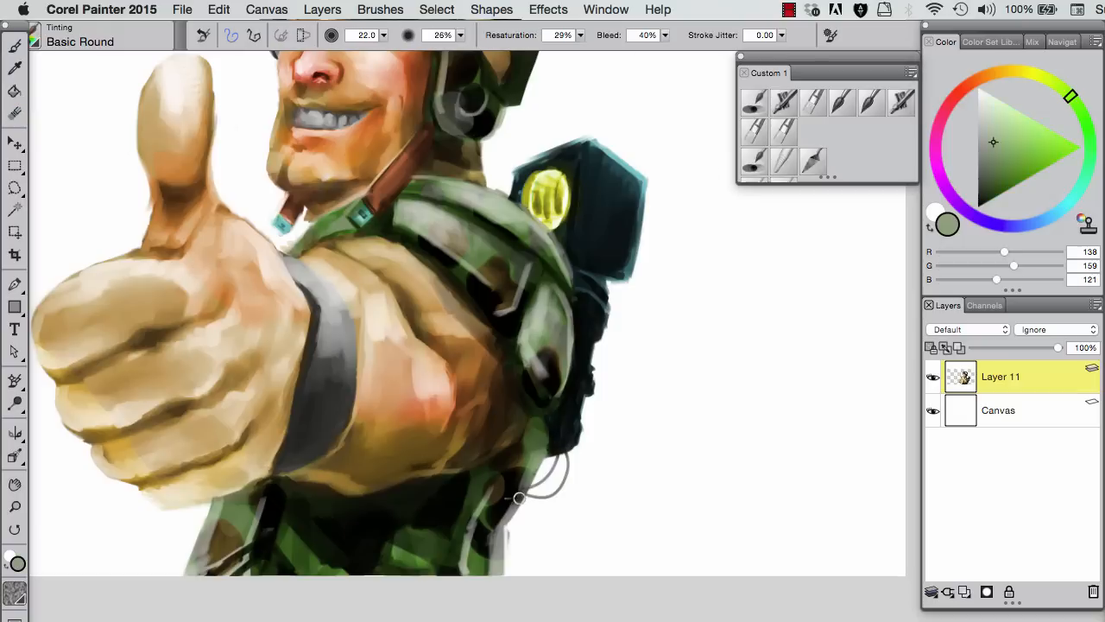
scroll(562, 449, "up", 5)
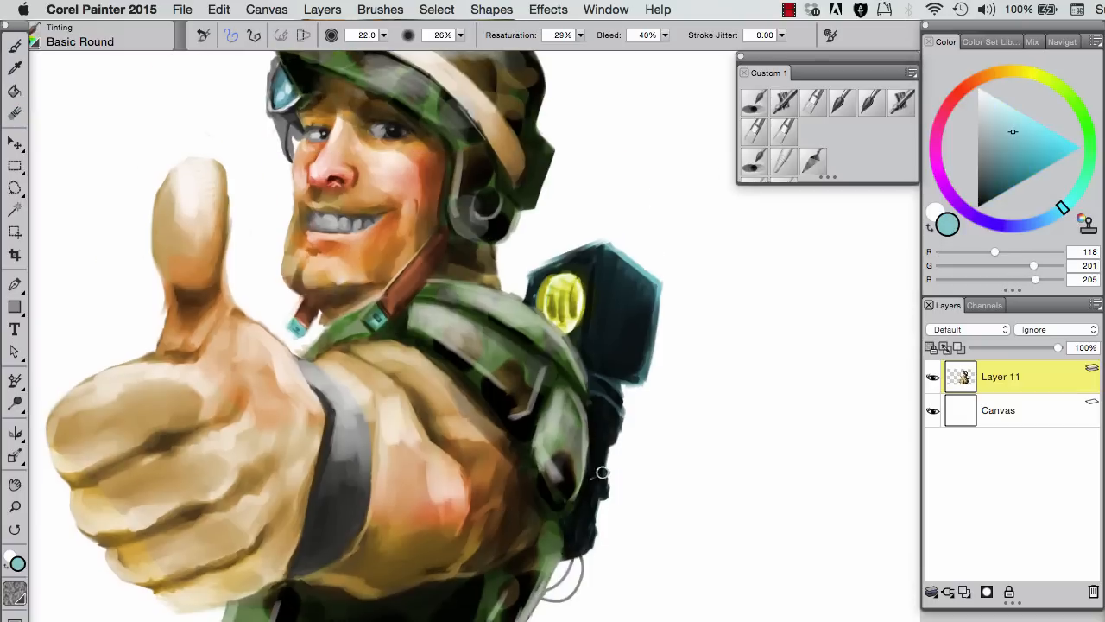
key("2")
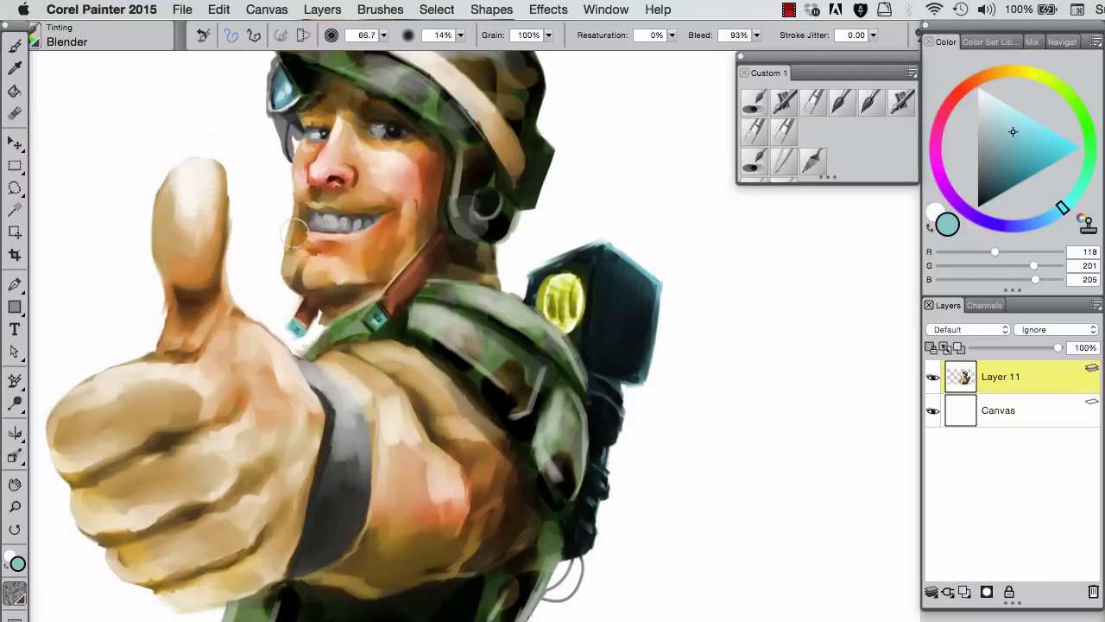
Step: Paint a yellow glow from the lamp onto the background, backpack, helmet edge and shoulder, and pick near-black for touch-ups
key("3")
left_click_drag(580, 291, 723, 316)
left_click(716, 321, "alt")
mouse_move(646, 276)
left_mouse_down()
mouse_move(674, 301)
mouse_move(715, 252)
mouse_move(766, 380)
left_mouse_up()
key("bracketleft")
key("bracketleft")
left_click(980, 198)
left_click(977, 201)
left_click_drag(495, 371, 515, 398)
Step: Refine the thumb's shading with sampled skin tones, including cream (248, 240, 230), and smooth it with the Blender
left_click(372, 340, "alt")
left_click(343, 313, "alt")
left_click(346, 339, "alt")
left_click(342, 285, "alt")
key("1")
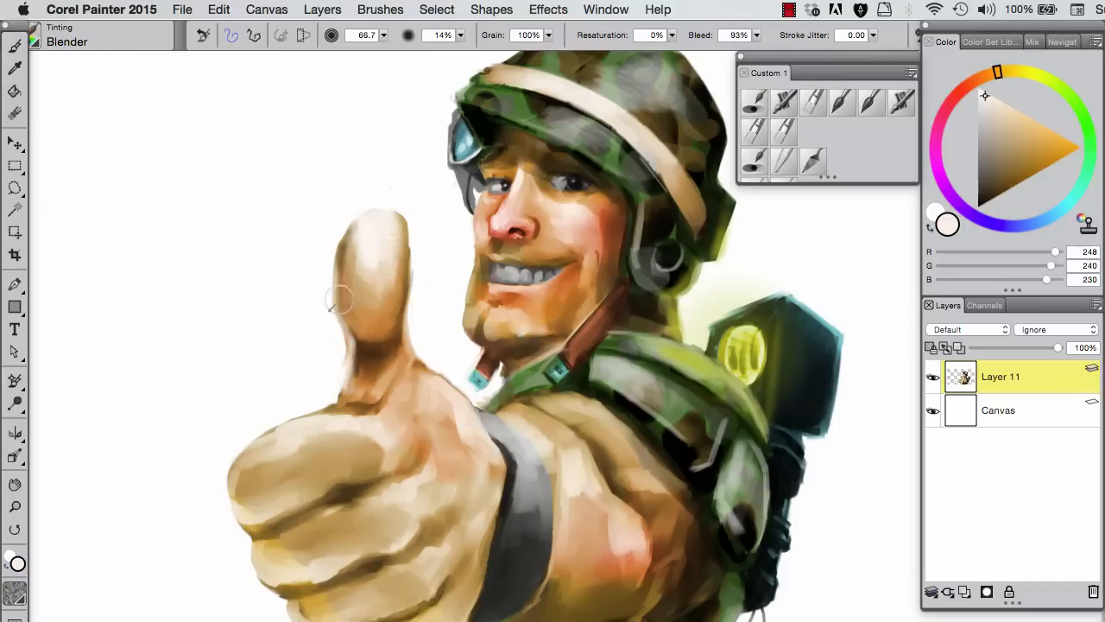
key("bracketleft")
key("bracketleft")
key("bracketleft")
key("bracketleft")
key("bracketleft")
Step: Touch up the hand below the thumb with sampled skin tones, and lasso the thumb and shift it slightly away from the face
left_click(15, 112)
left_click_drag(242, 438, 326, 268)
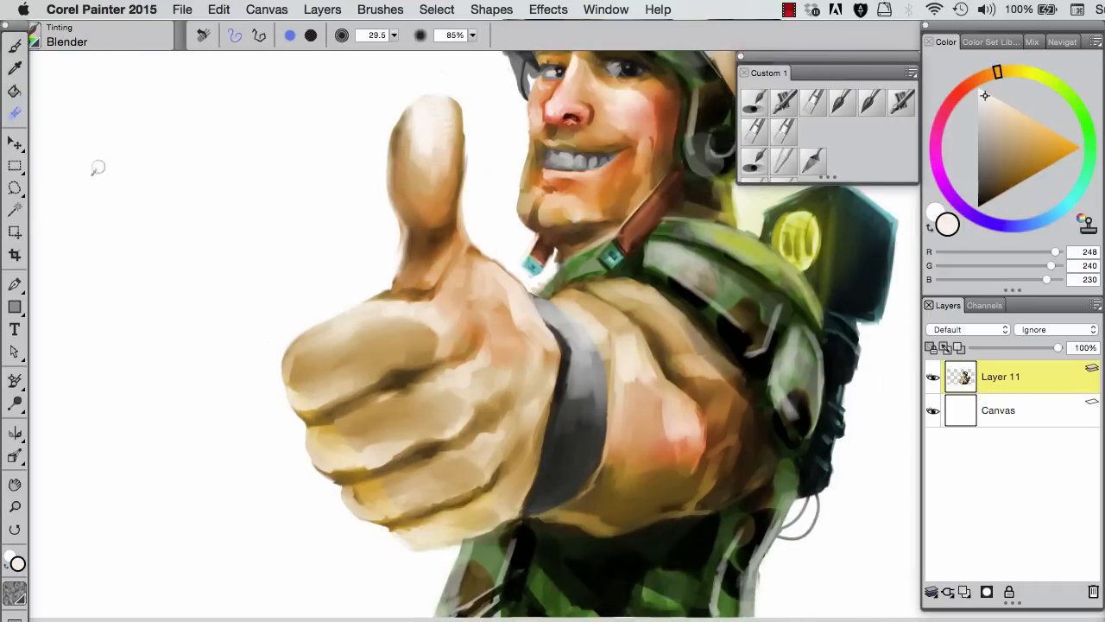
key("b")
left_click(422, 311, "alt")
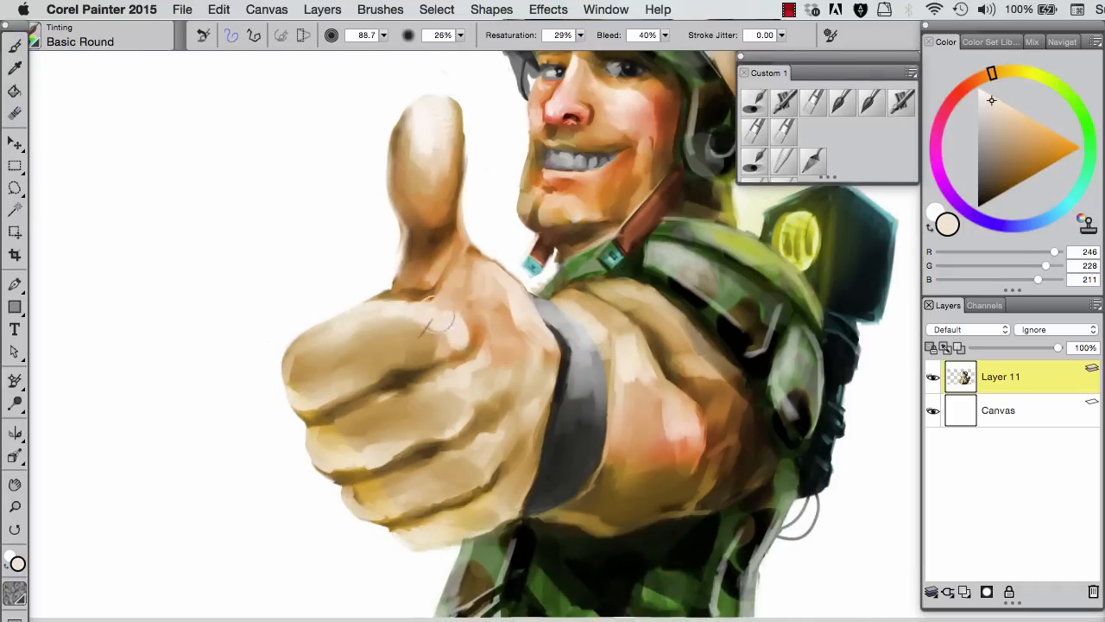
left_click(440, 339, "alt")
left_click(14, 188)
mouse_move(370, 86)
left_mouse_down()
mouse_move(493, 234)
mouse_move(395, 247)
left_mouse_up()
key("b")
key("slash")
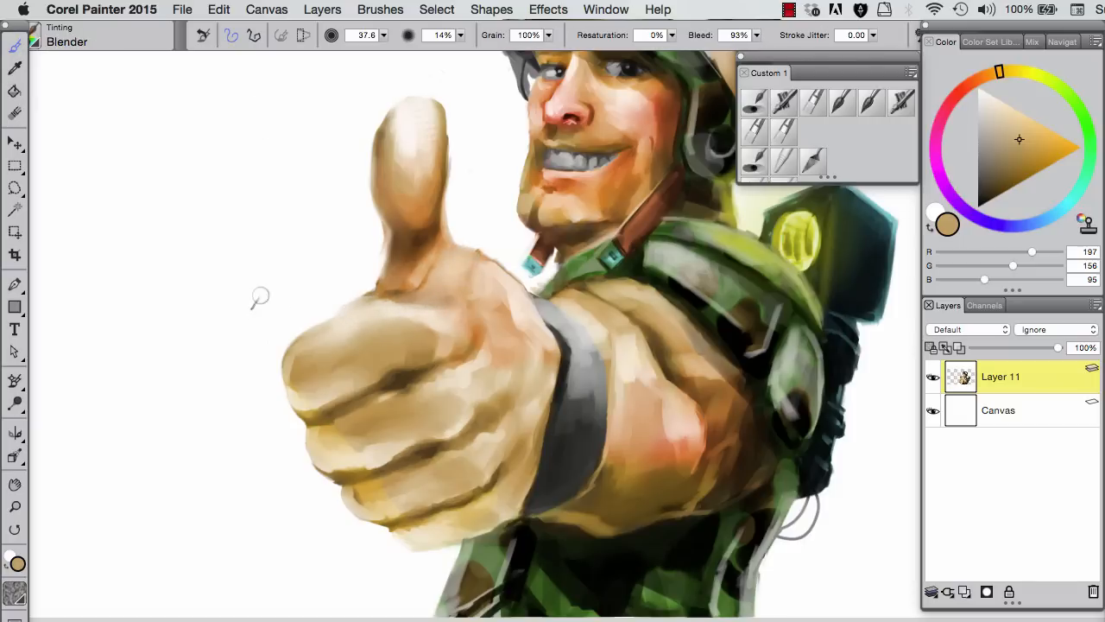
Step: Lasso the upper part of the thumb and use Free Transform to move it slightly outward, away from the face
key("super+0")
left_click(13, 187)
left_click(14, 142)
left_click_drag(585, 302, 592, 293)
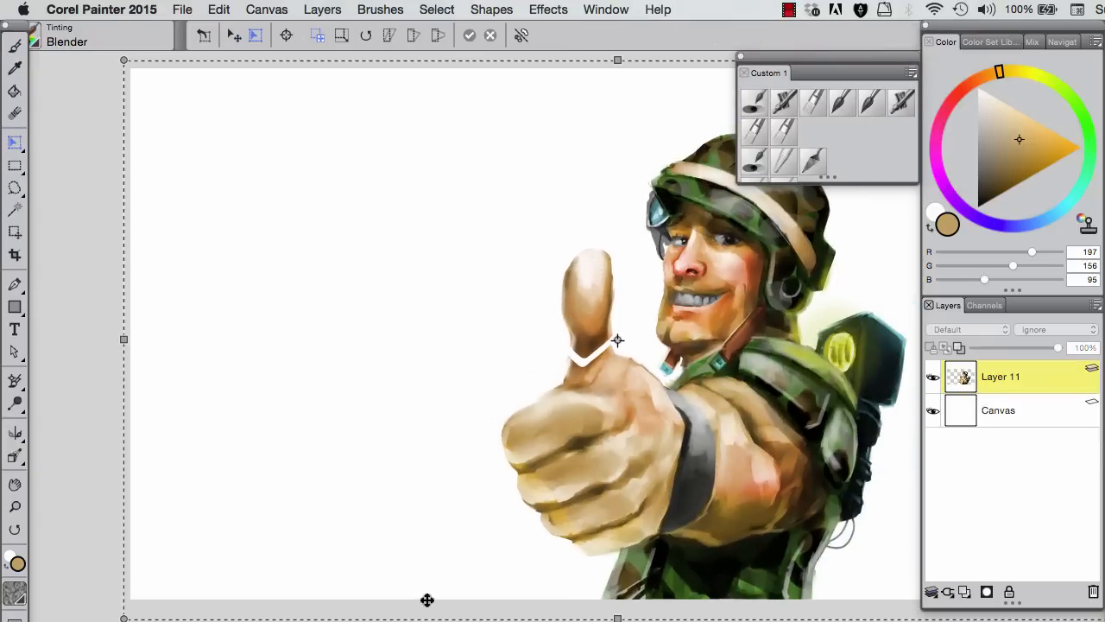
left_click(14, 187)
mouse_move(596, 212)
left_mouse_down()
mouse_move(544, 276)
mouse_move(604, 216)
left_mouse_up()
left_click(218, 9)
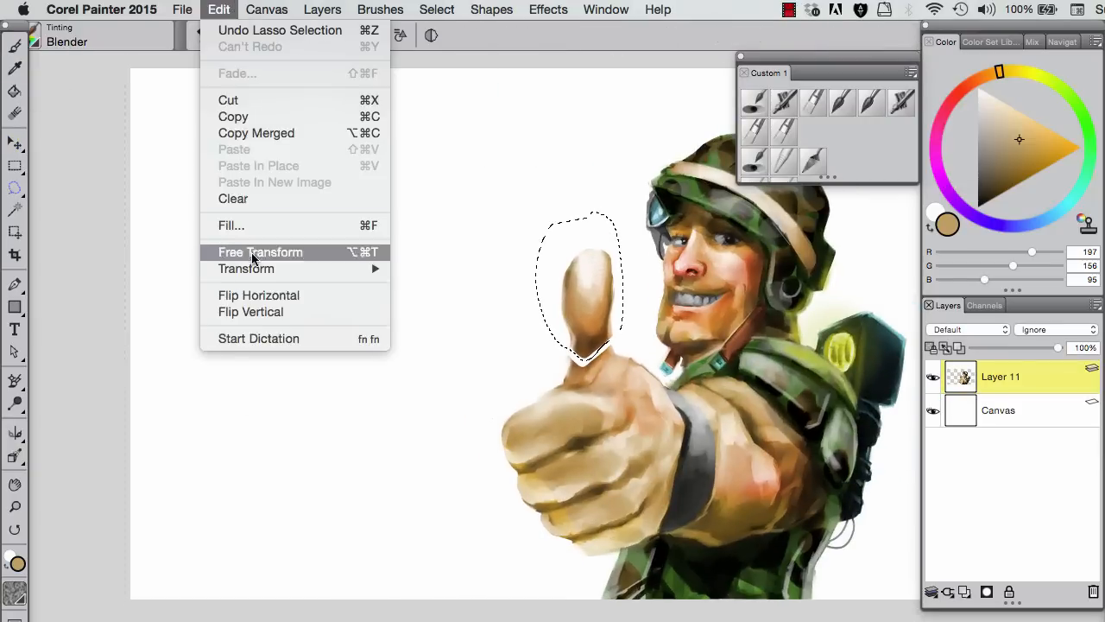
left_click(248, 252)
left_click_drag(585, 257, 575, 256)
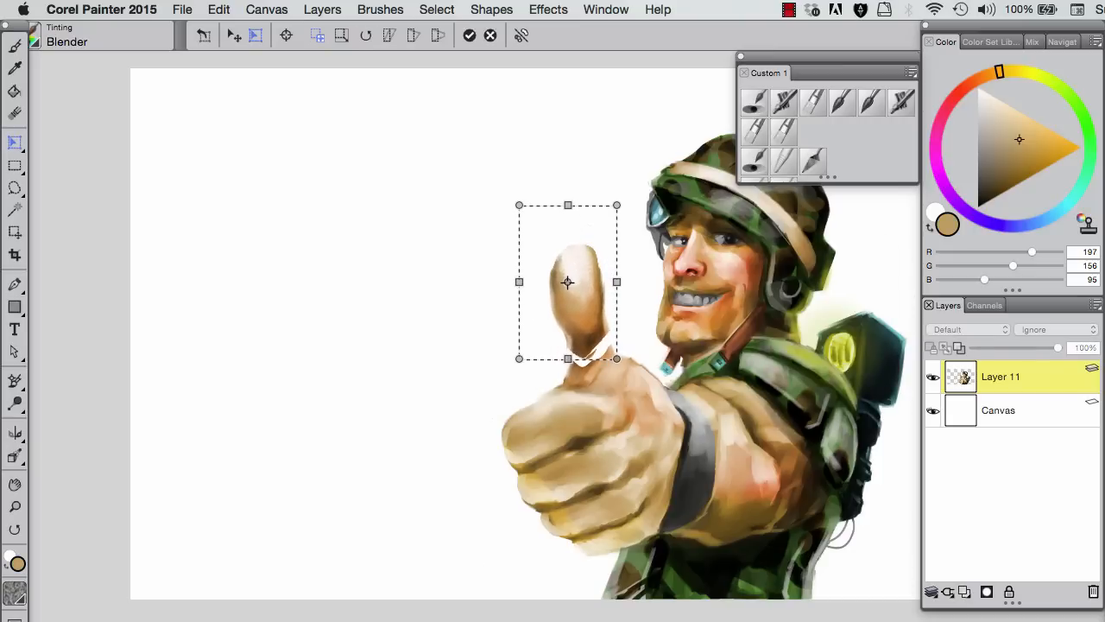
key("Return")
Step: Fill the white gap at the thumb's base with sampled skin tones, using Basic Round at size 35.7
left_click(15, 46)
key("super+equal")
left_click(574, 262, "alt")
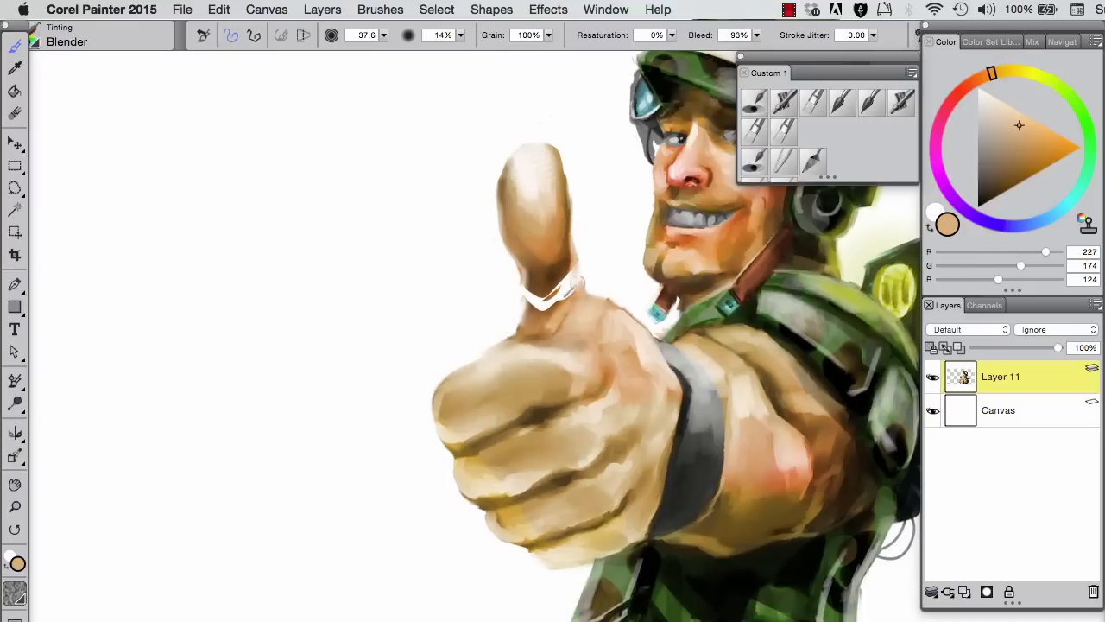
key("/")
left_click(570, 231, "alt")
left_click(569, 268, "alt")
left_click(560, 311, "alt")
left_click(564, 278, "alt")
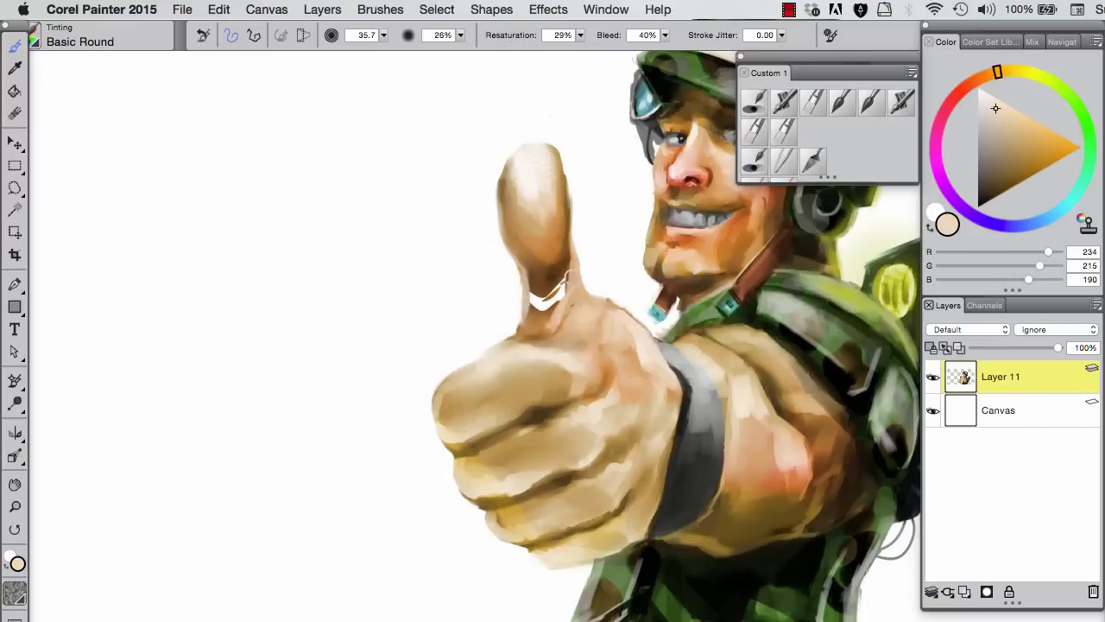
left_click_drag(589, 292, 594, 319)
left_click(594, 319, "alt")
left_click_drag(529, 352, 580, 353)
left_click(553, 278, "alt")
left_click_drag(565, 272, 557, 305)
left_click(540, 314, "alt")
mouse_move(537, 306)
left_mouse_down()
mouse_move(538, 276)
mouse_move(562, 362)
left_mouse_up()
Step: Smooth the repainted thumb base and the knuckle area beneath it with the Blender at size 124
key("n")
key("b")
left_click(517, 308, "alt")
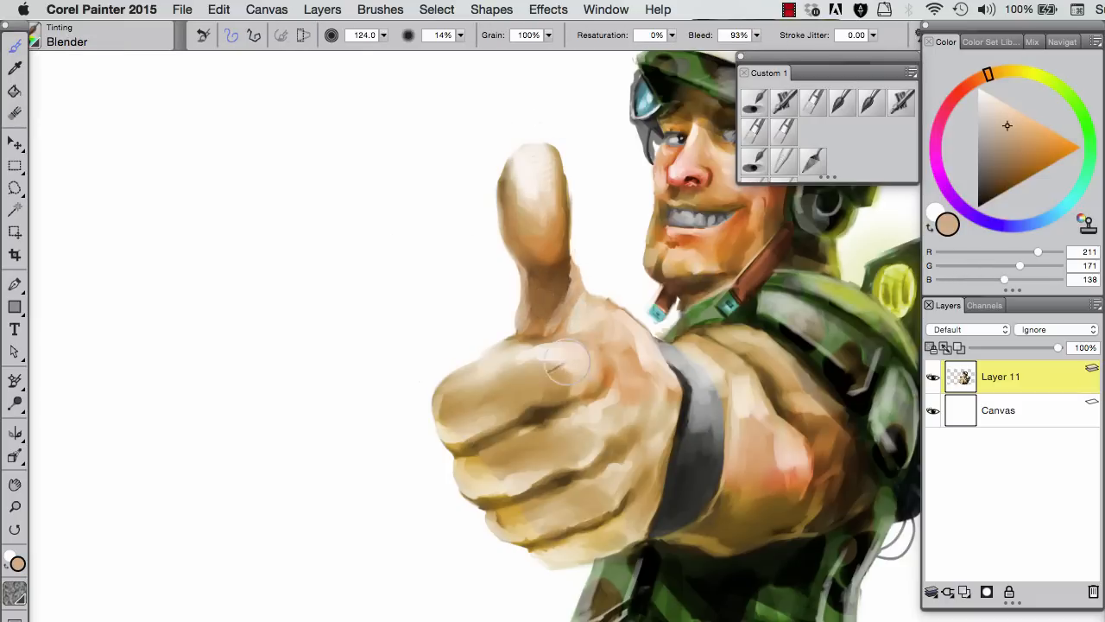
left_click_drag(534, 269, 550, 316)
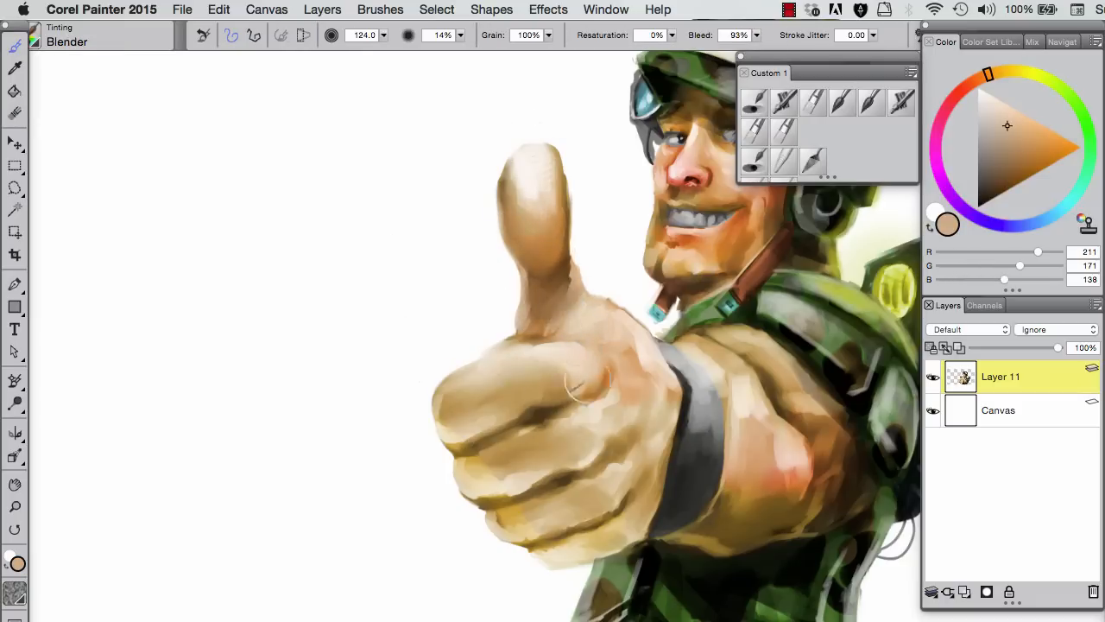
left_click_drag(542, 320, 559, 290)
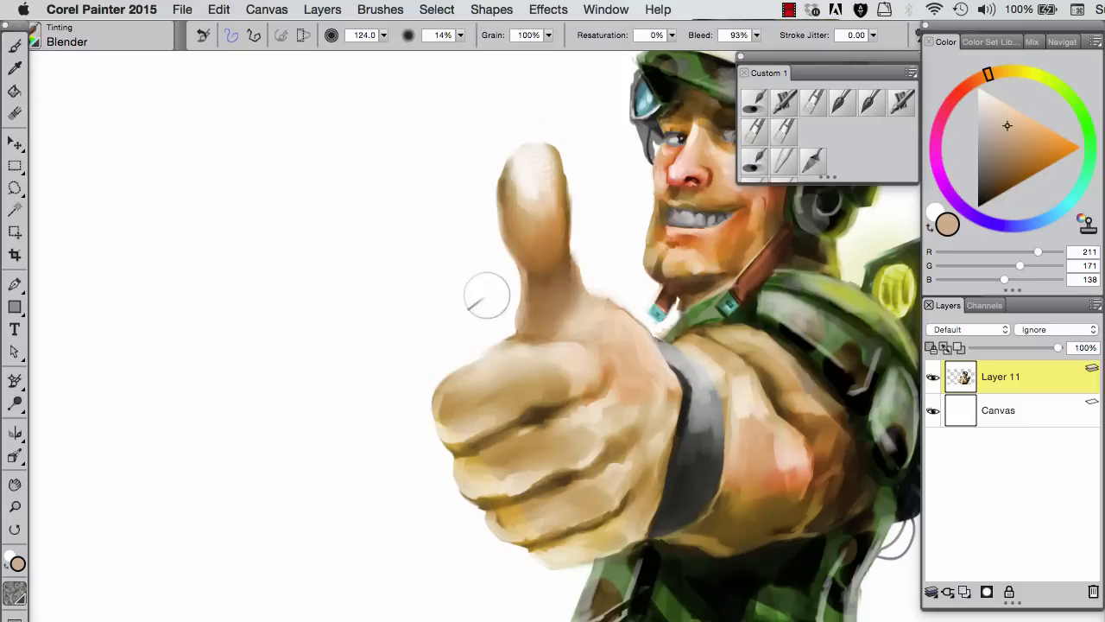
Step: Paint light folds and a dark brown crease at the thumb's base with Basic Round at size 25, and soften them with the Blender
left_click(604, 285, "alt")
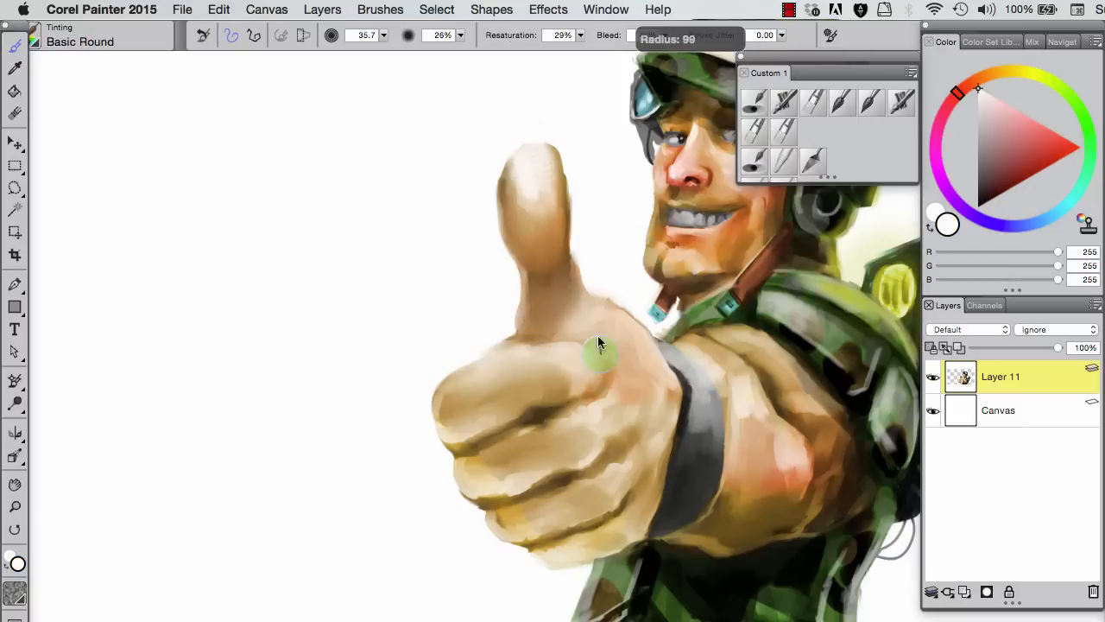
key("bracketleft")
key("bracketleft")
key("bracketleft")
key("bracketleft")
key("bracketleft")
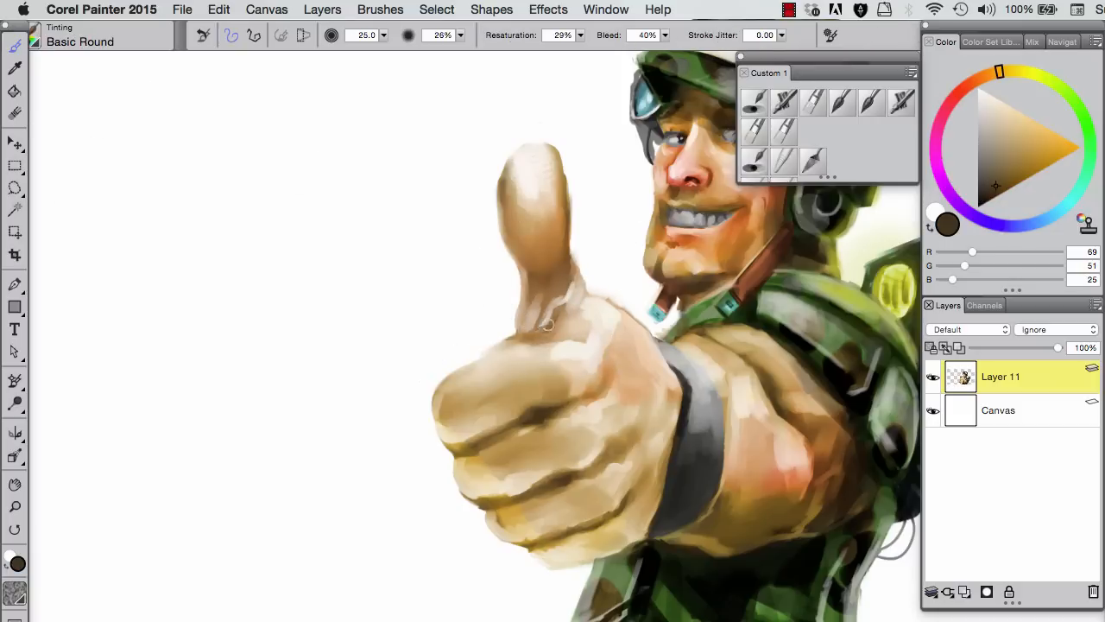
left_click(751, 164)
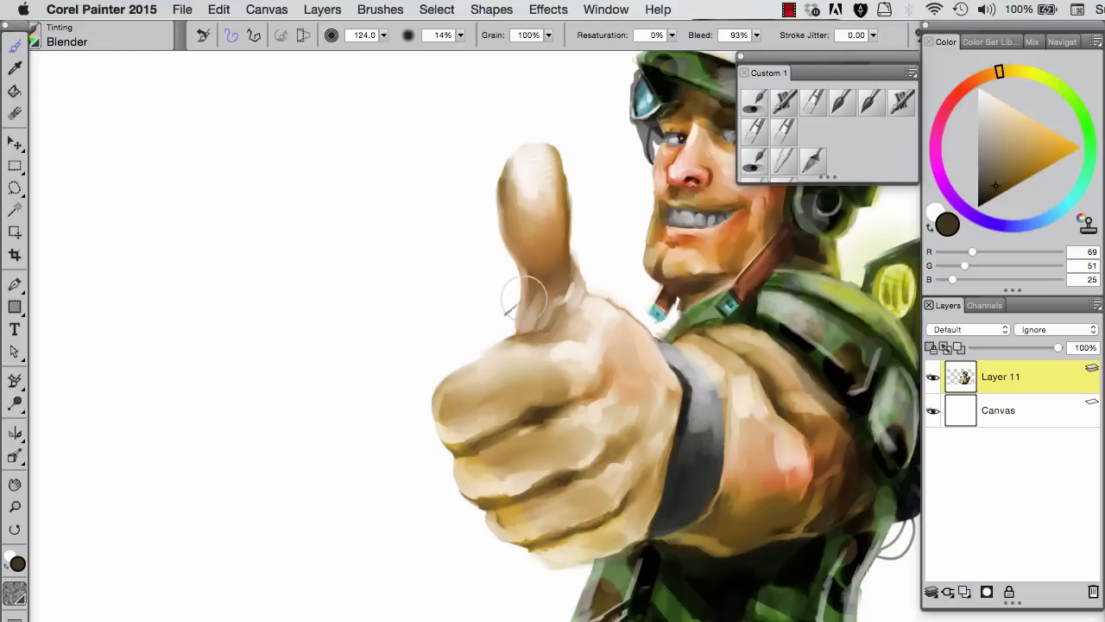
key("slash")
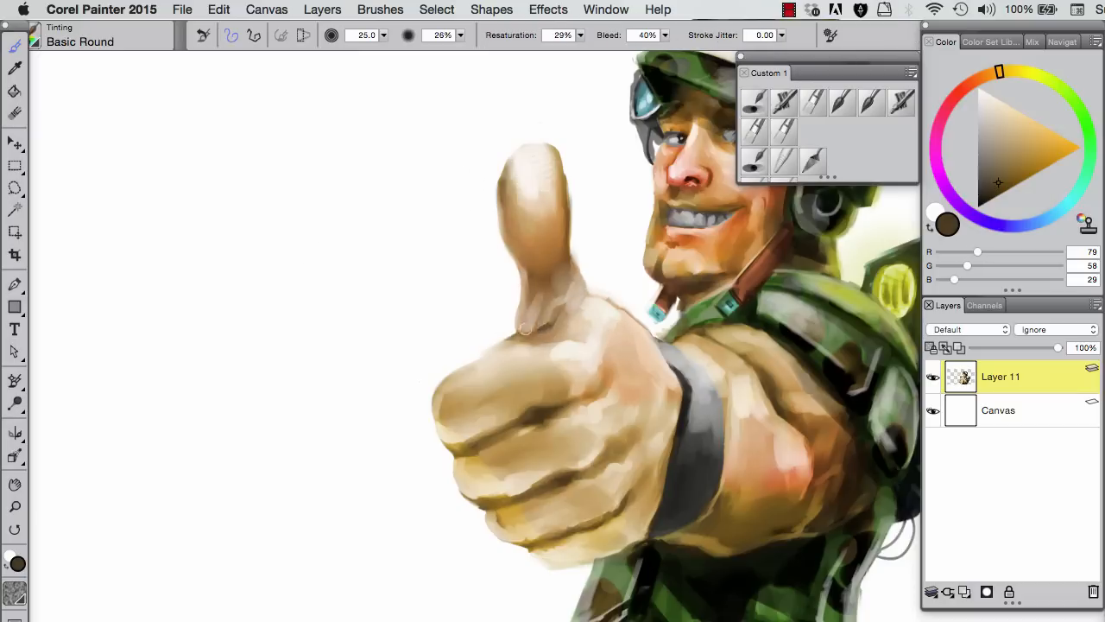
key("slash")
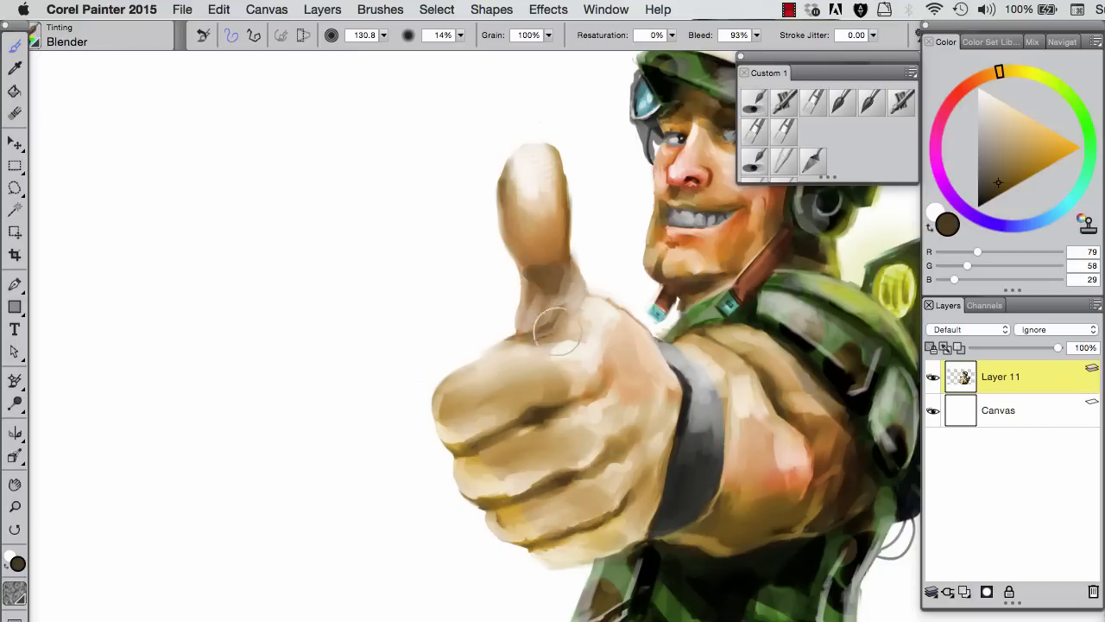
left_click(15, 112)
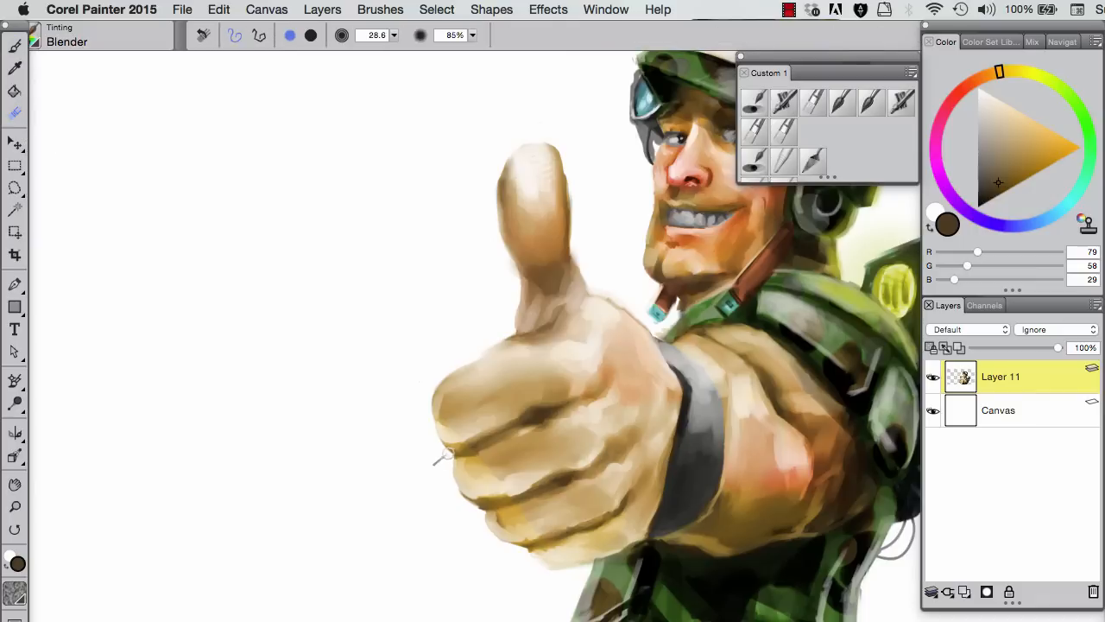
left_click(964, 592)
key("b")
left_click(699, 242, "alt")
left_click(696, 247, "alt")
left_click_drag(486, 446, 528, 490)
left_click(698, 246, "alt")
left_click(764, 351, "alt")
left_click_drag(509, 436, 536, 451)
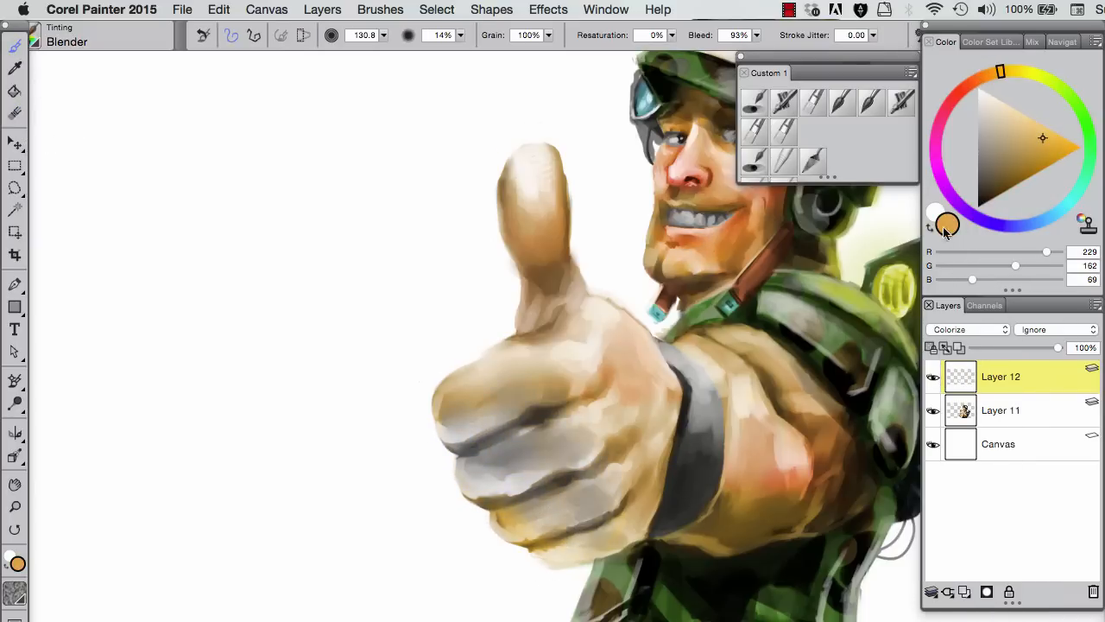
left_click(968, 329)
left_click(945, 321)
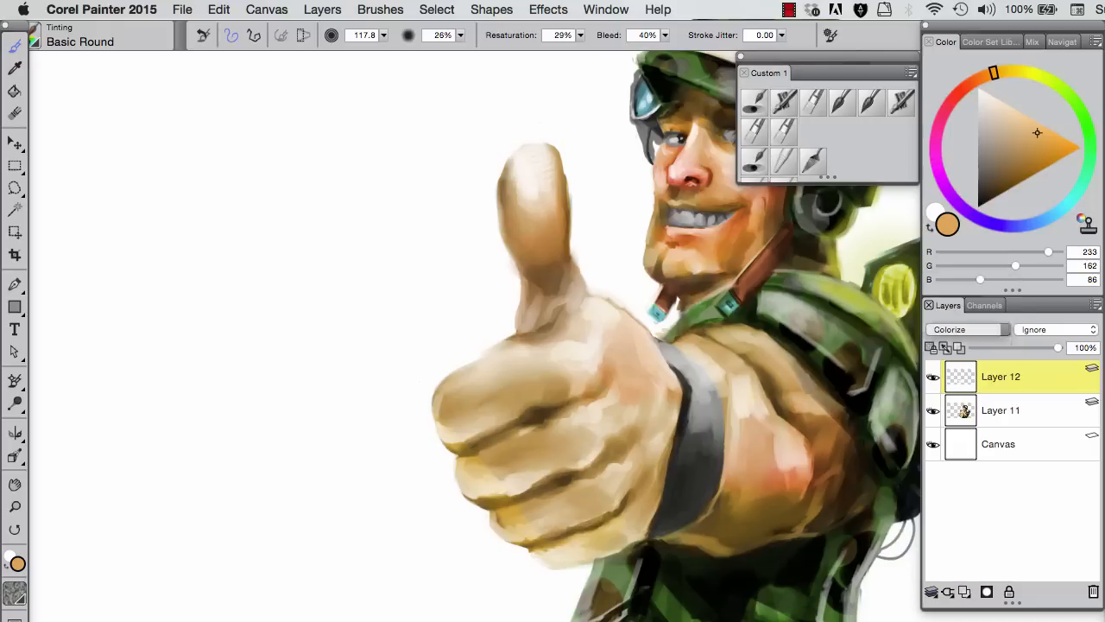
left_click_drag(509, 432, 565, 509)
left_click(1092, 591)
Step: On a new Colorize layer, airbrush red and orange tints over the fingers and thumb, and a muted grey (196, 181, 178) stubble over the jaw
left_click(965, 592)
left_click(969, 329)
left_click(958, 357)
left_click(784, 105)
mouse_move(445, 440)
left_mouse_down()
mouse_move(468, 414)
mouse_move(591, 522)
left_mouse_up()
left_click(468, 414, "alt")
left_click_drag(544, 250, 503, 195)
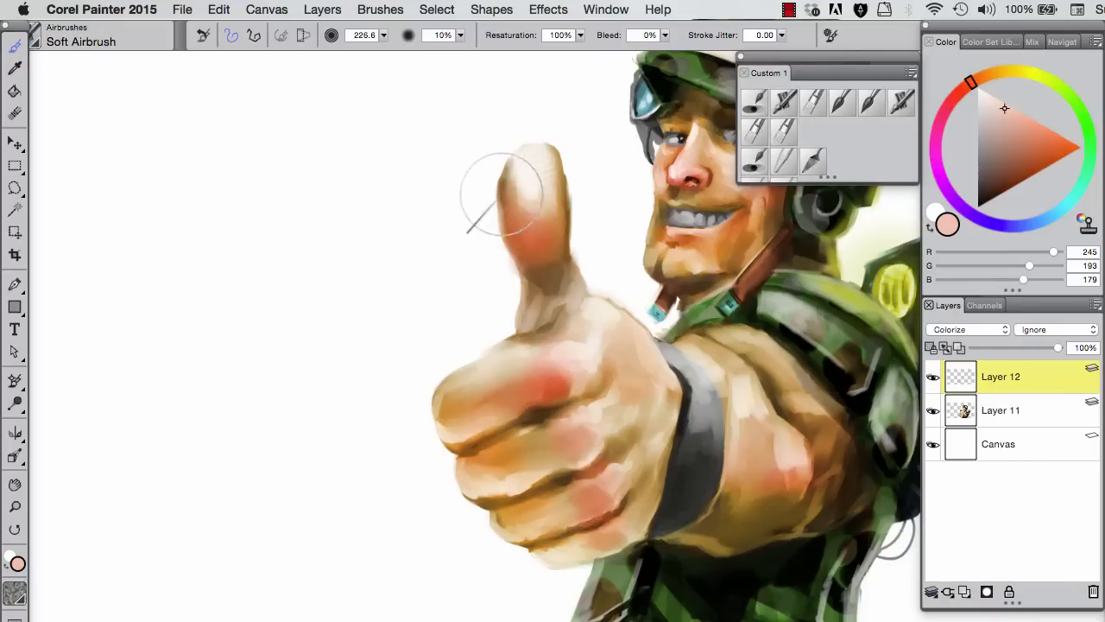
mouse_move(655, 255)
left_mouse_down()
mouse_move(569, 307)
mouse_move(561, 300)
left_mouse_up()
left_click(985, 119)
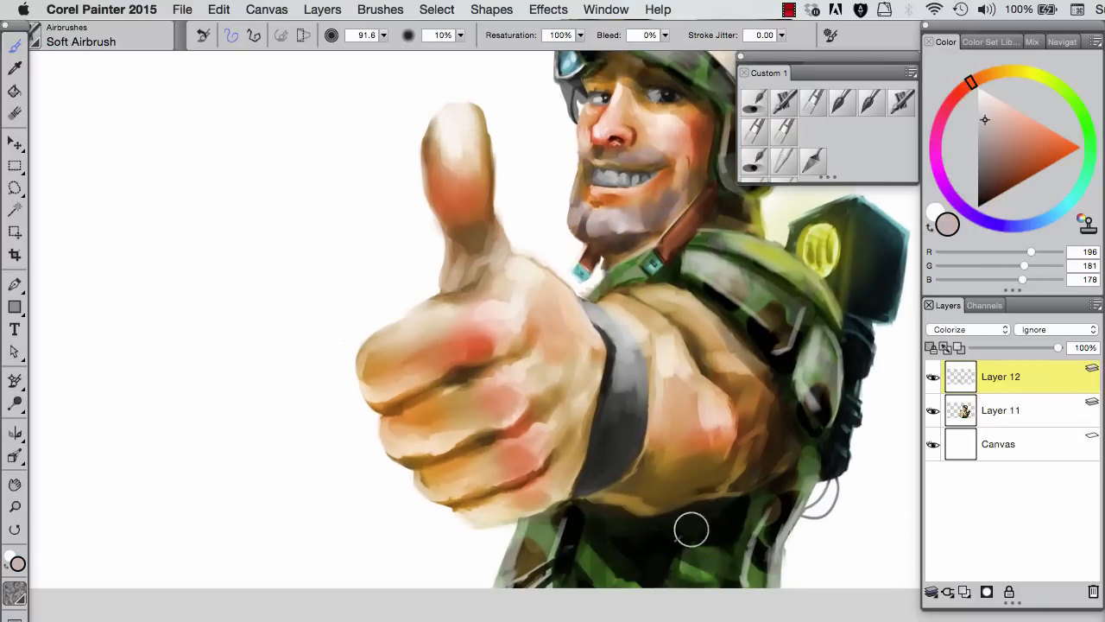
Step: Letter "LIKE" across the knuckles in near-black with Chalky Square Painting on a new layer, and set that layer to Multiply
key("super+shift+n")
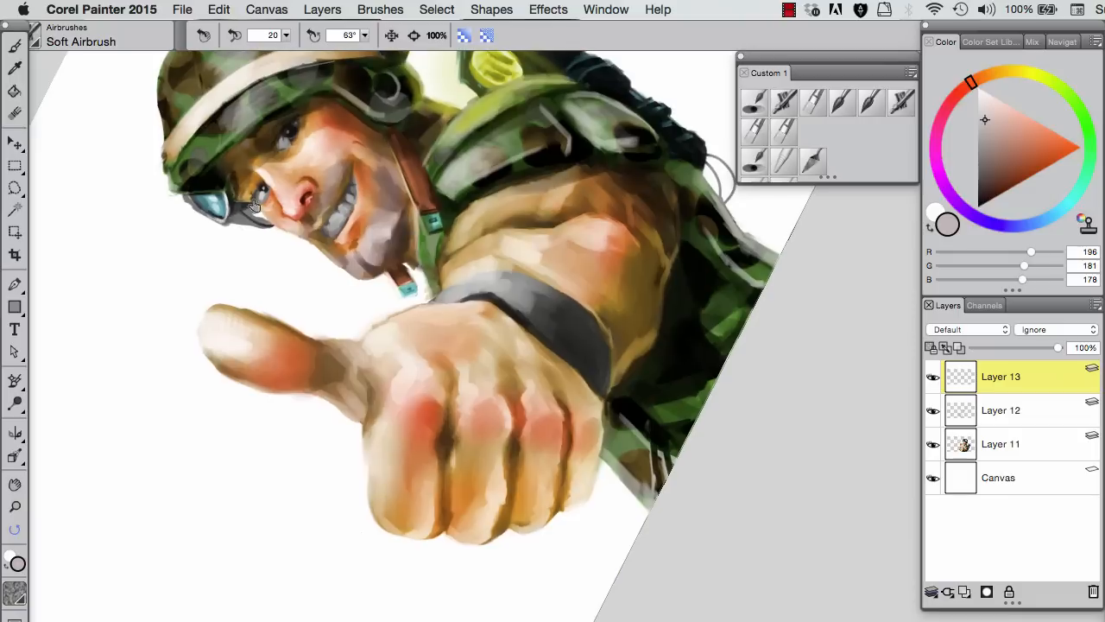
left_click(400, 413, "alt")
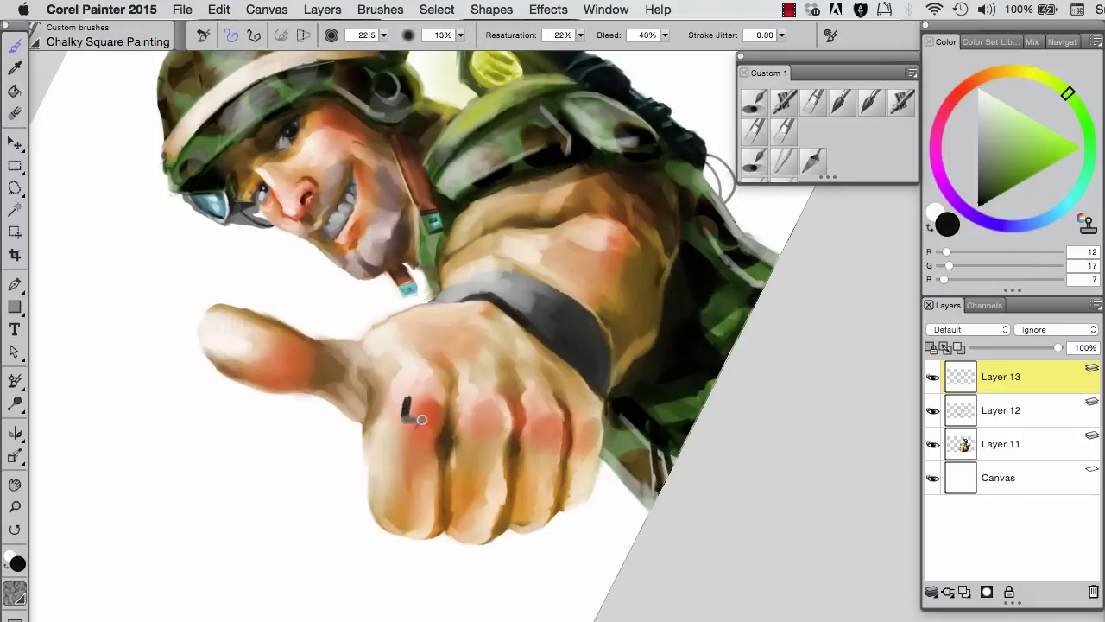
left_click_drag(473, 426, 498, 425)
left_click(968, 329)
left_click(950, 449)
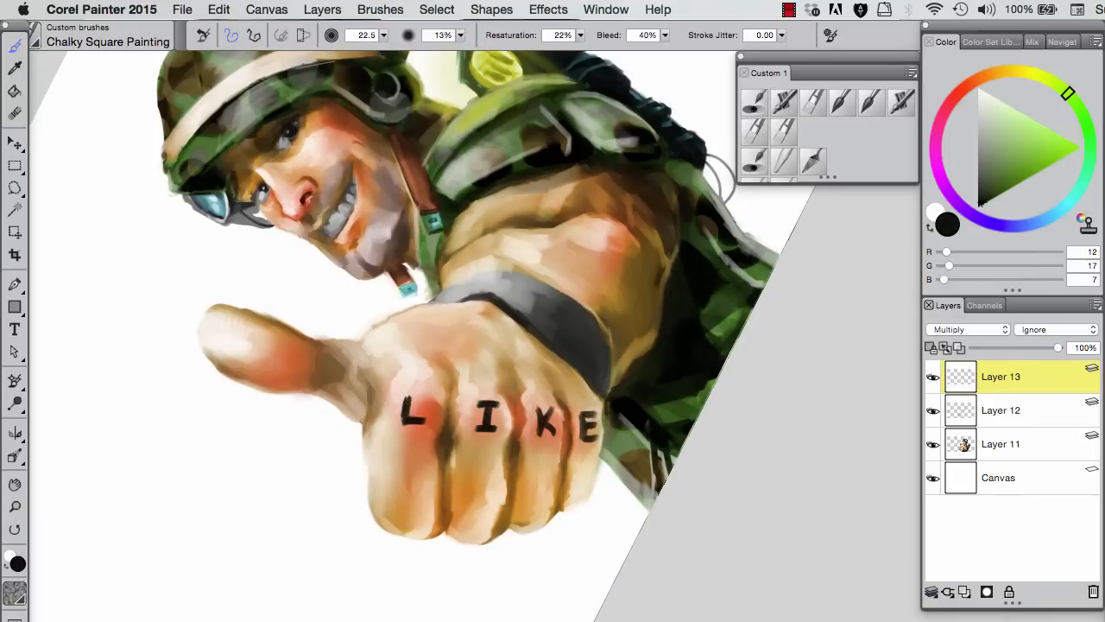
Step: Add a layer directly above the Canvas and fill it with teal blue (72, 151, 170) as the background
double_click(15, 529)
scroll(279, 393, "up", 2)
scroll(469, 518, "down", 4)
scroll(535, 485, "up", 2)
left_click_drag(535, 485, 210, 472)
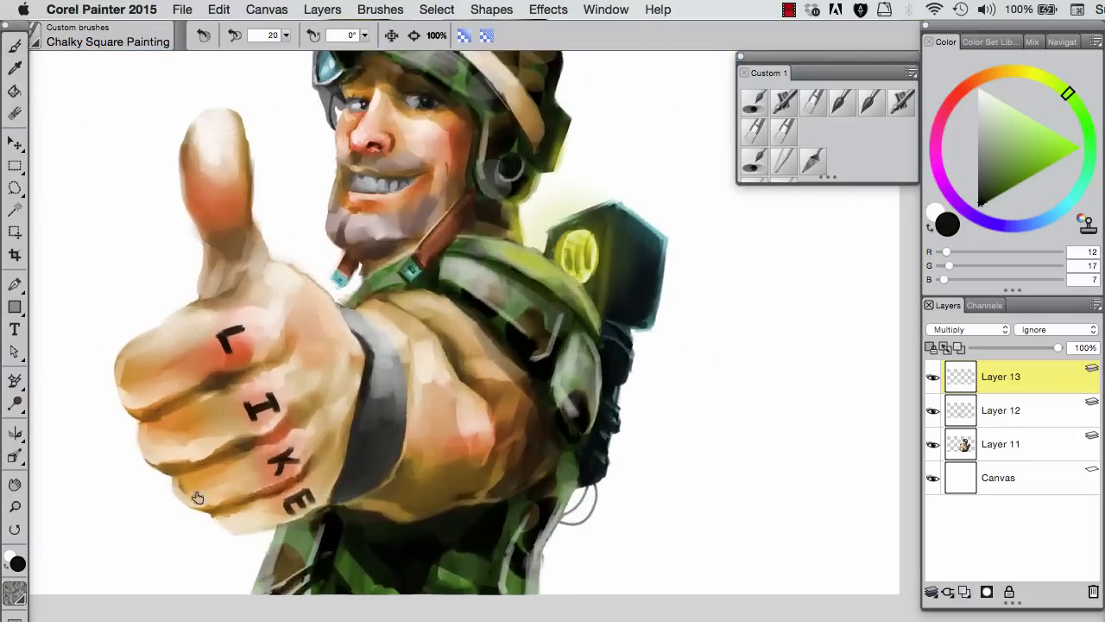
scroll(210, 473, "down", 3)
key("super+shift+n")
left_click(14, 45)
left_click(17, 93)
left_click(1054, 214)
left_click(1017, 151)
left_click(402, 358)
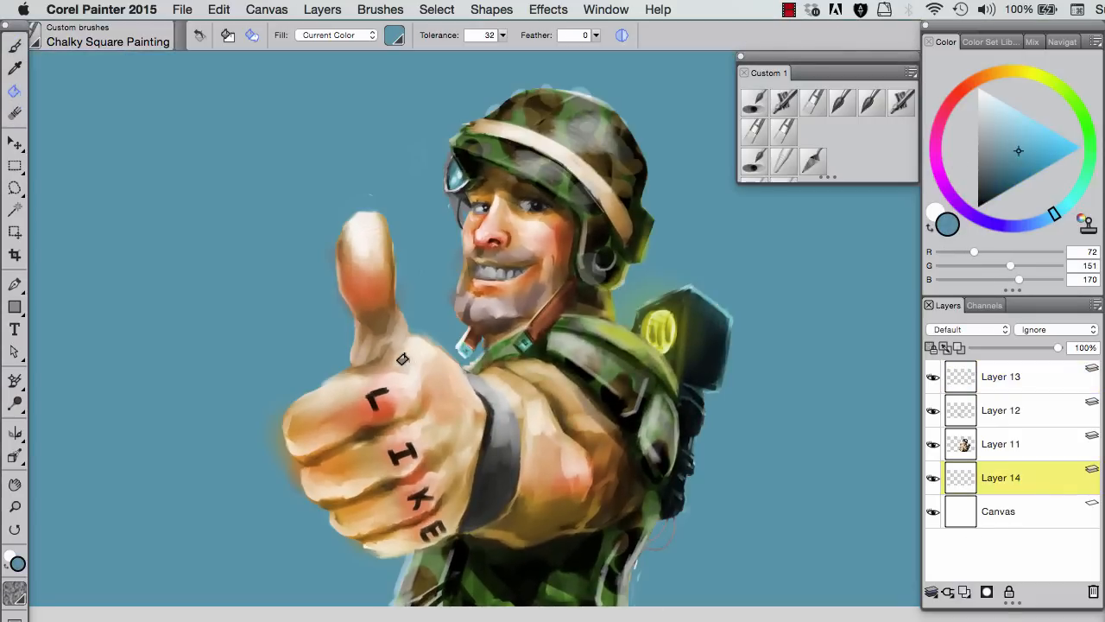
Step: Clean off the tint spilling past the soldier's outline and collapse Layers 11, 12 and 13 into one layer
left_click(990, 440)
left_click(1000, 410)
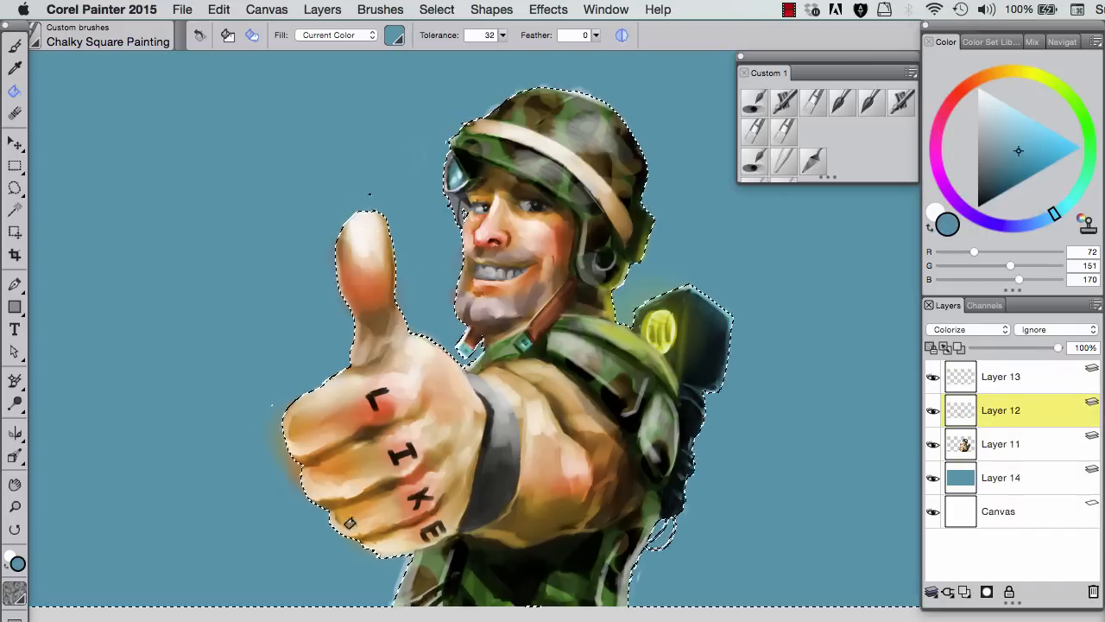
left_click(940, 385)
left_click(986, 440, "shift")
key("super+e")
Step: On a new layer behind the soldier, paint a soft white glow around him with Soft Airbrush at size 750 and lower the layer's opacity
left_click(987, 413)
left_click(964, 594)
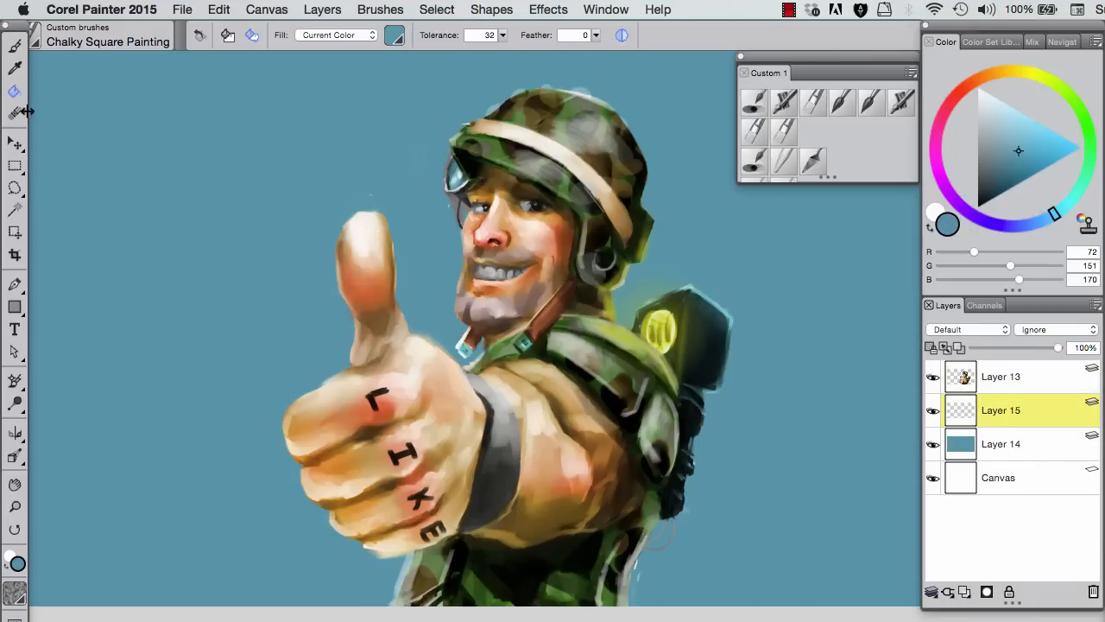
left_click(20, 48)
left_click(783, 103)
key("super+minus")
mouse_move(592, 579)
left_mouse_down()
mouse_move(592, 589)
mouse_move(598, 317)
mouse_move(484, 536)
mouse_move(639, 259)
left_mouse_up()
left_click(969, 329)
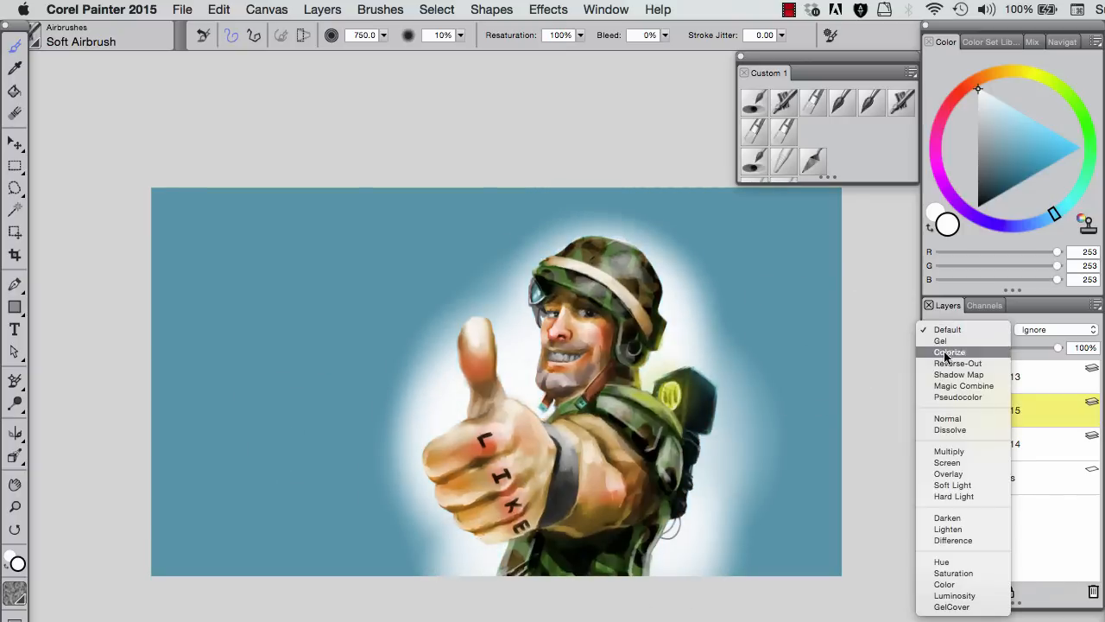
left_click(949, 460)
left_click_drag(1057, 347, 1000, 347)
Step: Add a second white glow on another new layer behind the soldier, set to Gel at 51% opacity
left_click(964, 592)
mouse_move(432, 406)
left_mouse_down()
mouse_move(448, 483)
mouse_move(483, 363)
mouse_move(449, 544)
left_mouse_up()
left_click(969, 329)
left_click(950, 474)
left_click_drag(1057, 347, 1017, 347)
left_click(969, 329)
left_click(954, 195)
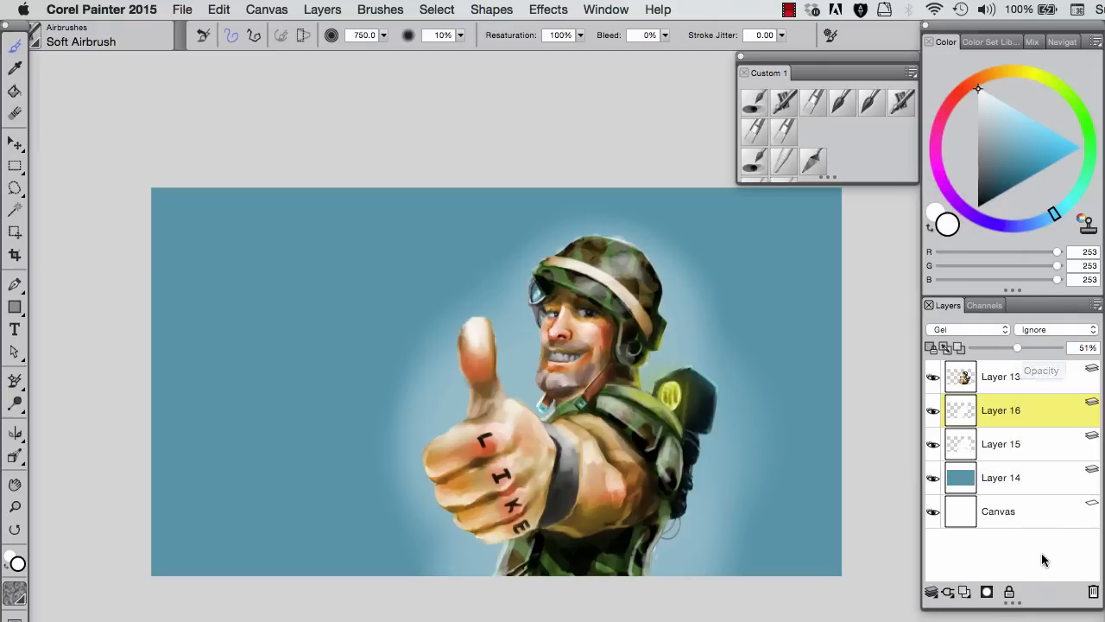
Step: Hide both glow layers and erase the stray fringes around the helmet, goggles, backpack and thumb on the soldier's layer
key("super+plus")
left_click(1001, 376)
left_click(933, 410)
left_click(933, 444)
left_click(987, 474)
key("super+plus")
key("n")
left_click(1001, 377)
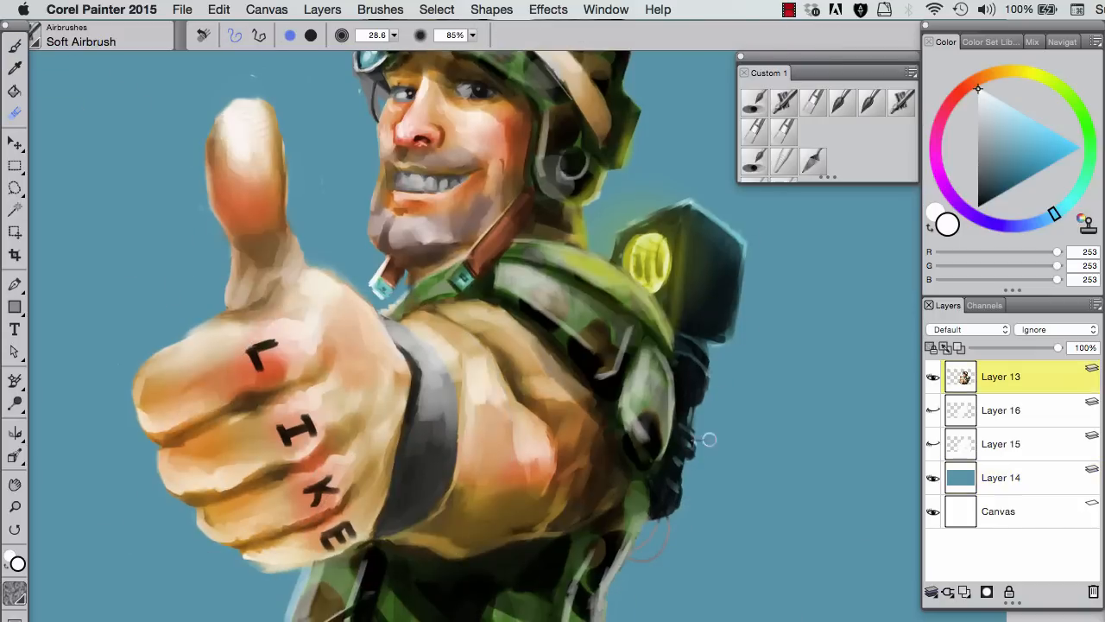
key("super+minus")
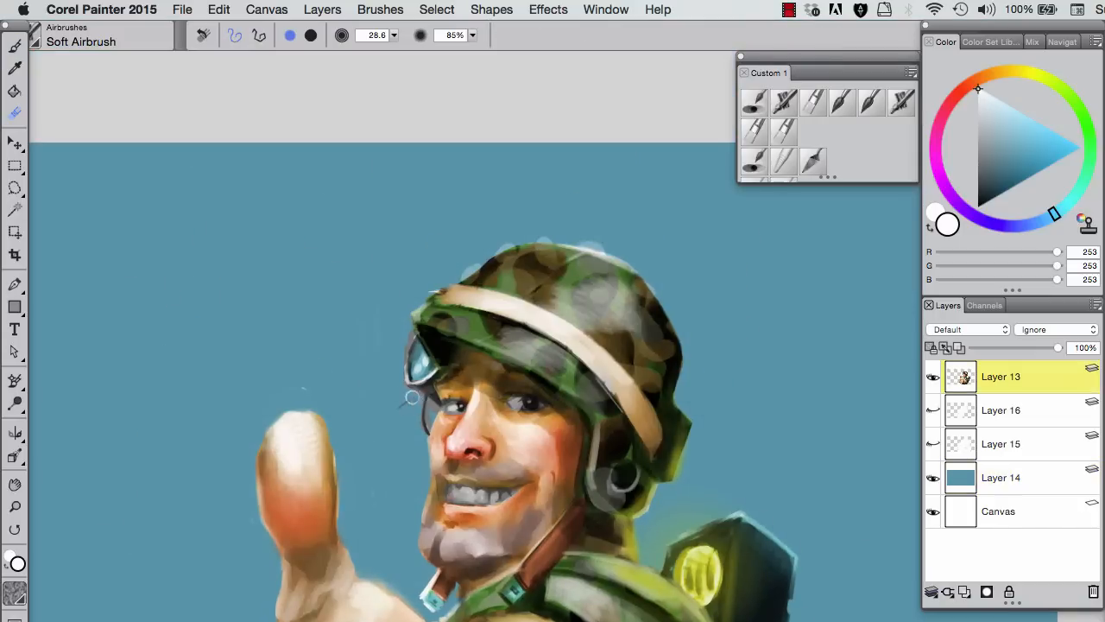
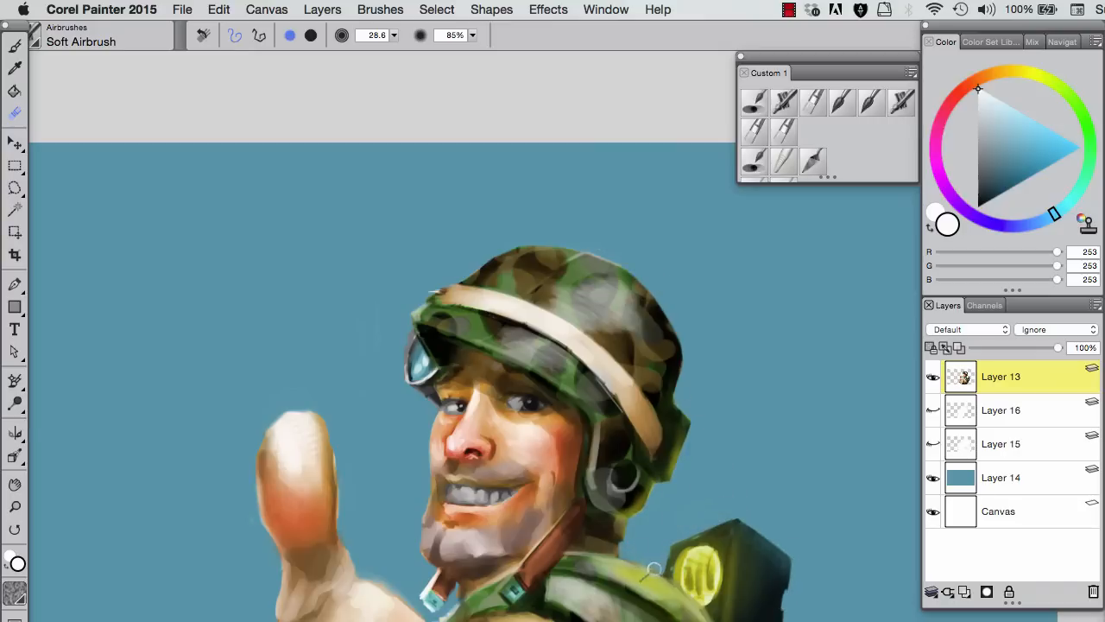
left_click_drag(458, 597, 465, 404)
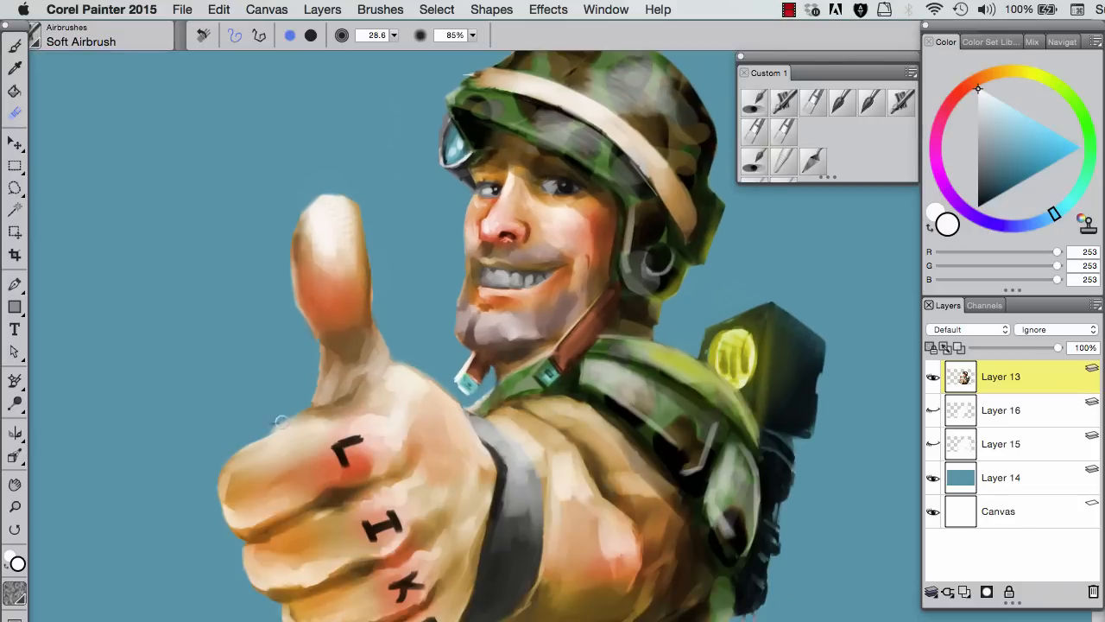
Step: Tidy the hand's edges with sampled skin tones, including pale cream (244, 225, 197), using Basic Round at size 41.6
scroll(415, 420, "down", 5)
left_click(754, 102)
left_click(436, 423, "alt")
left_click(544, 406, "alt")
left_click(540, 409, "alt")
left_click(498, 421, "alt")
scroll(373, 388, "up", 3)
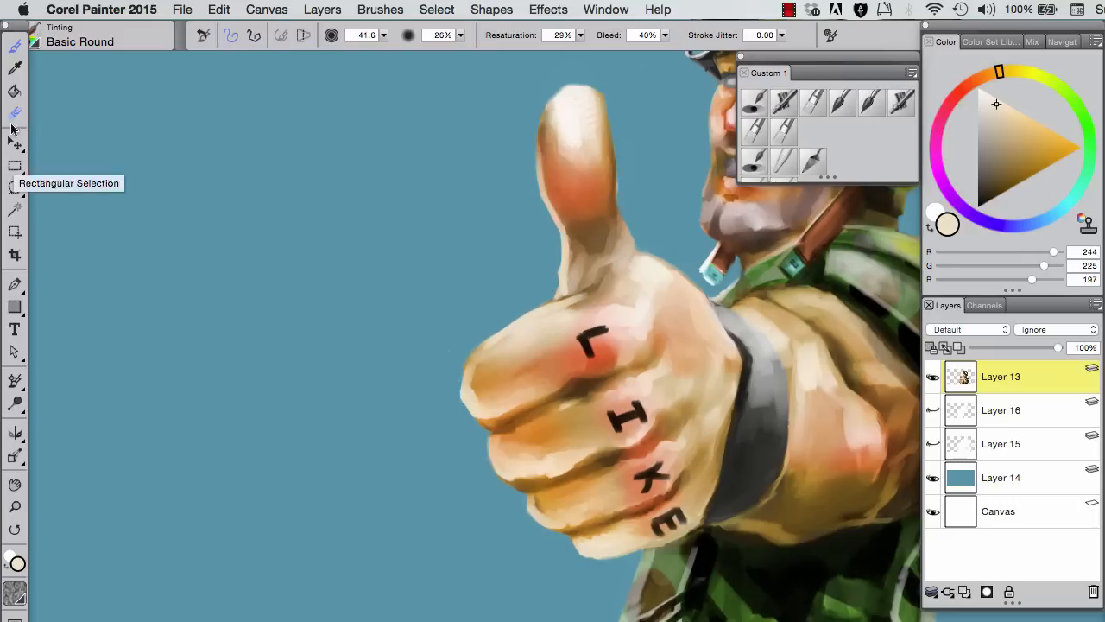
Step: Clean the edge beside the thumb's base and touch up the forearm with sampled skin tones, using Basic Round at size 29.6
key("n")
key("b")
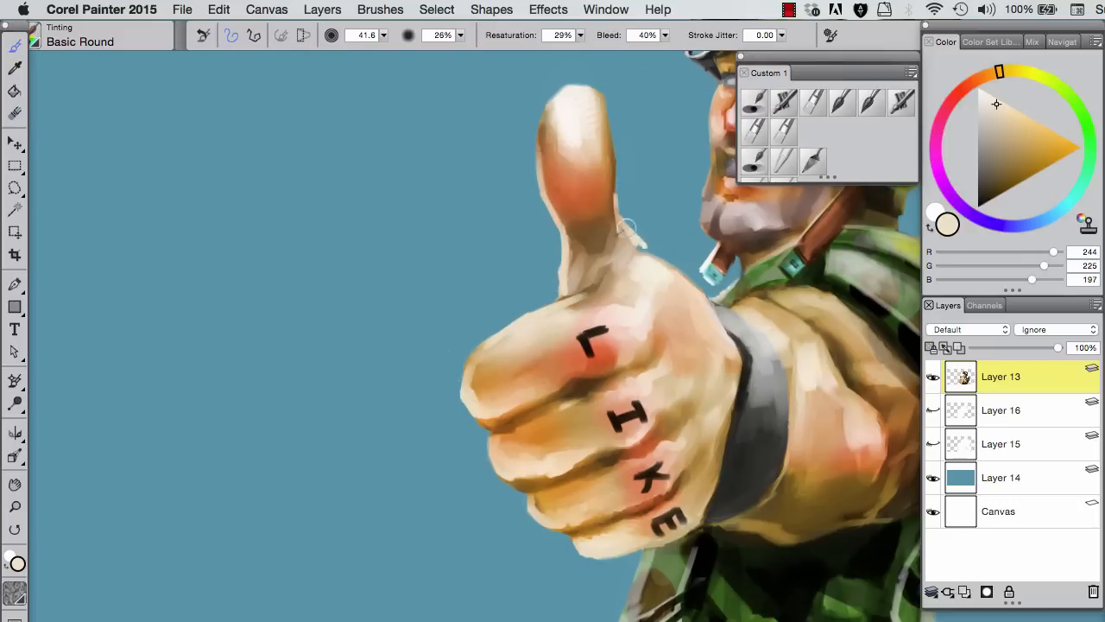
scroll(616, 155, "right", 5)
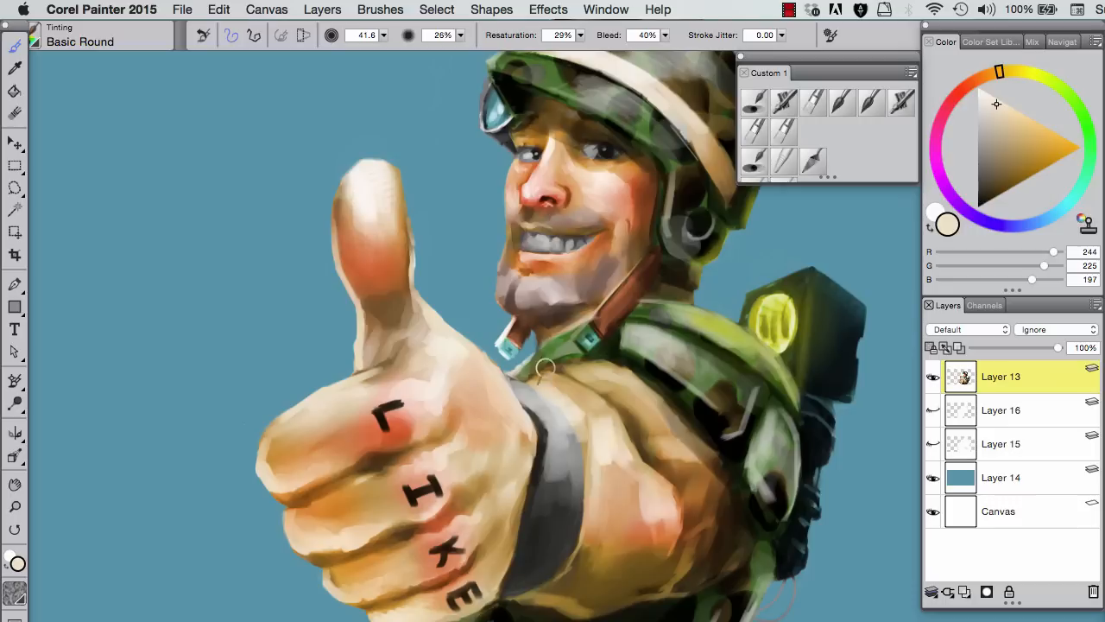
key("bracketleft")
key("bracketleft")
key("bracketleft")
left_click(572, 391, "alt")
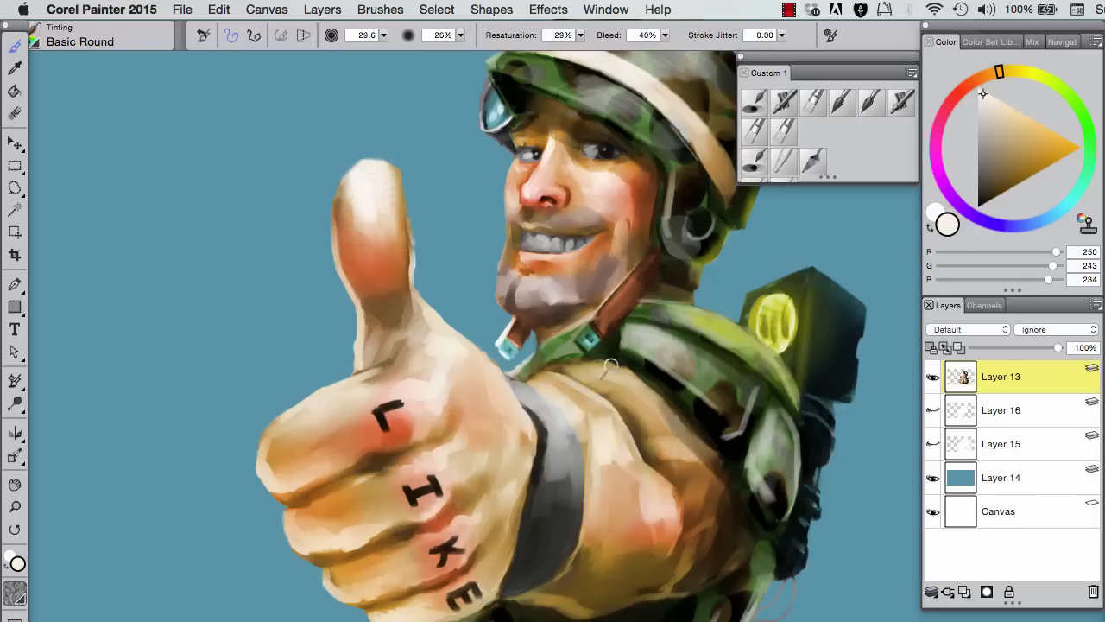
left_click(514, 480, "alt")
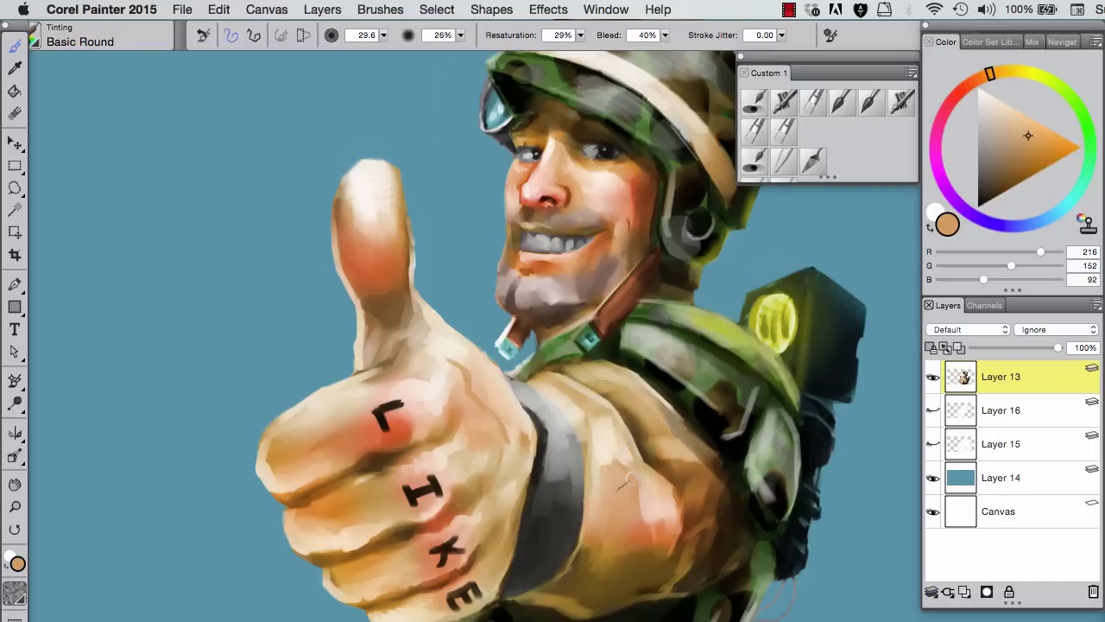
Step: Speckle the jaw stubble and forearm in dark brown (64, 47, 32) with the custom Speckled brush
left_click(52, 37)
left_click(77, 531)
left_click(212, 387)
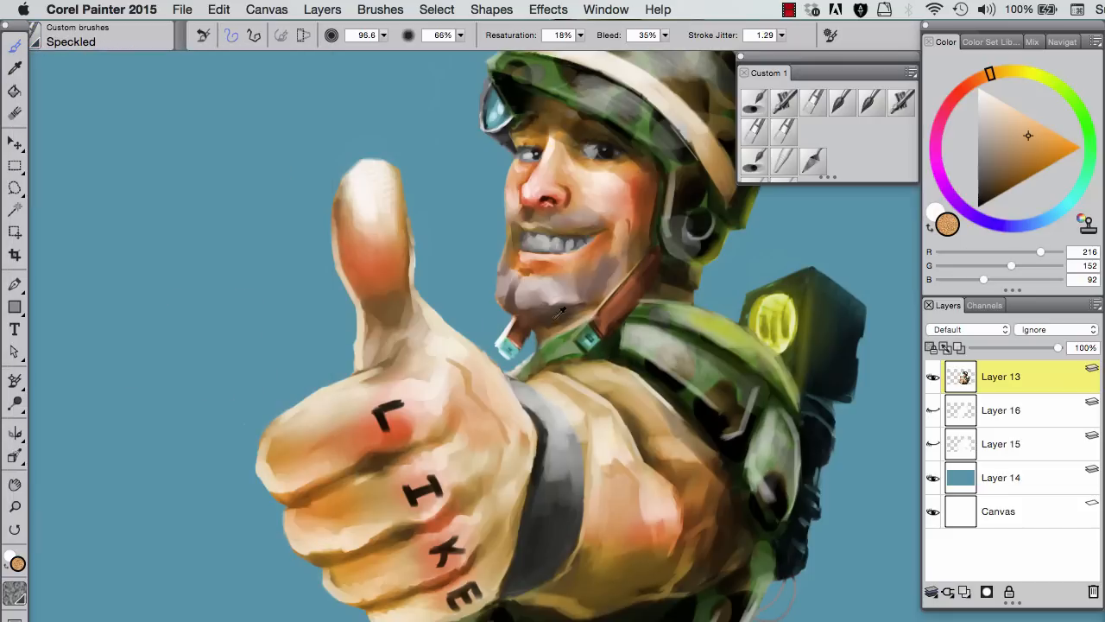
left_click(605, 265, "alt")
key("bracketleft")
key("bracketleft")
key("bracketleft")
key("bracketleft")
key("bracketleft")
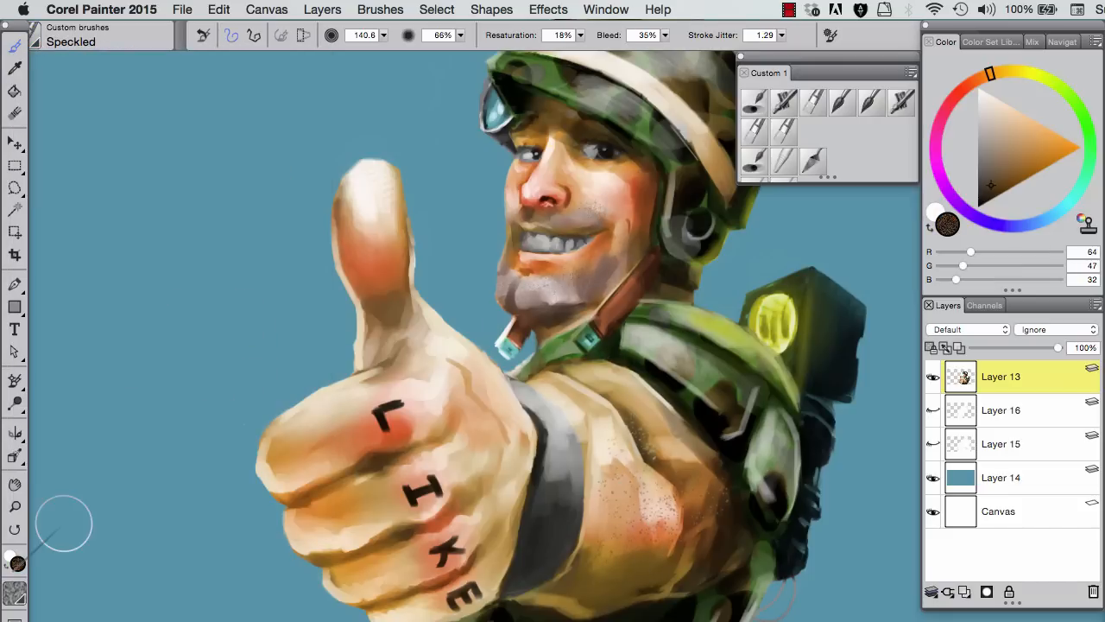
Step: Deepen the arm's shading near the shoulder in sampled brown (128, 76, 32) with Basic Round at size 55.3
key("super+minus")
scroll(665, 607, "right", 3)
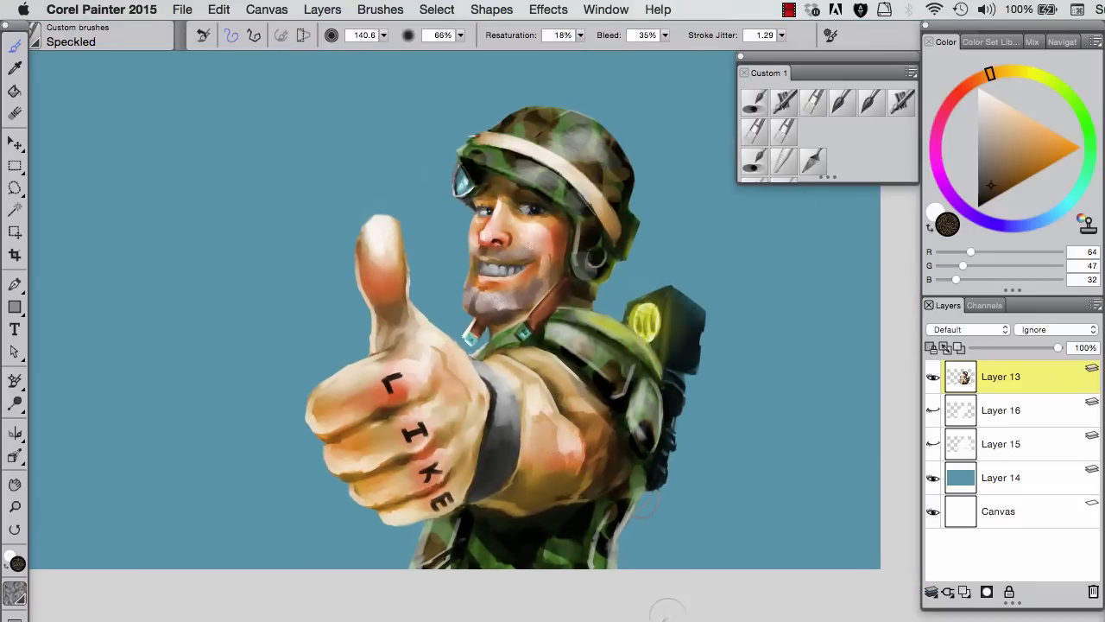
left_click(603, 447, "alt")
left_click(754, 103)
left_click_drag(659, 437, 667, 437)
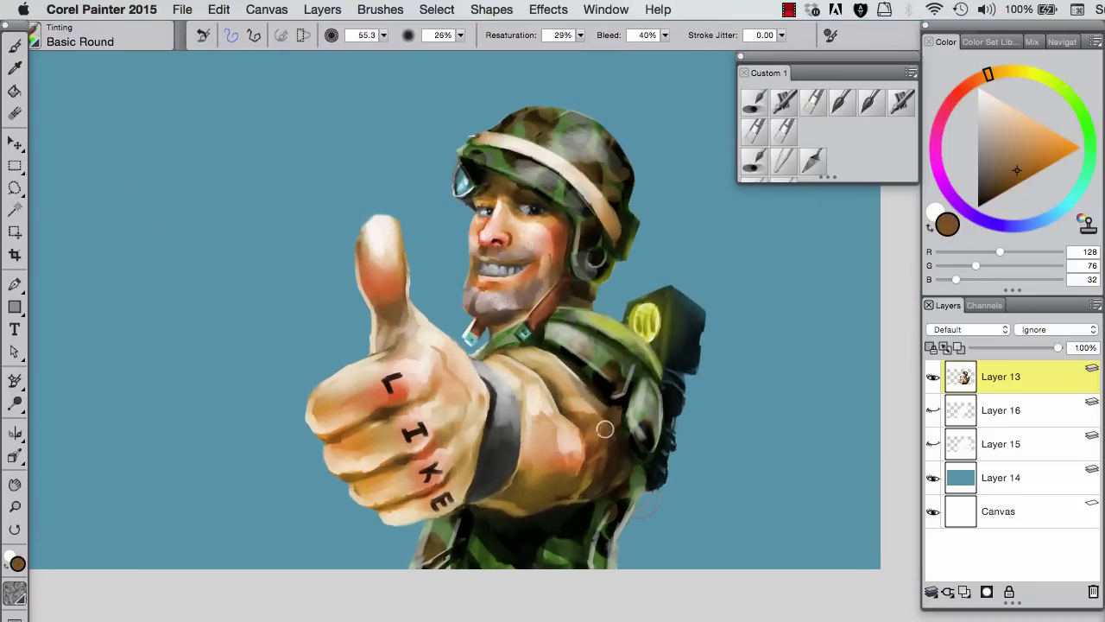
Step: On a new layer above the soldier, tint the LIKE lettering in sampled orange-red (229, 102, 62) with Soft Airbrush at size 72.3
left_click(405, 398, "super")
left_click(793, 132)
left_click(509, 397, "alt")
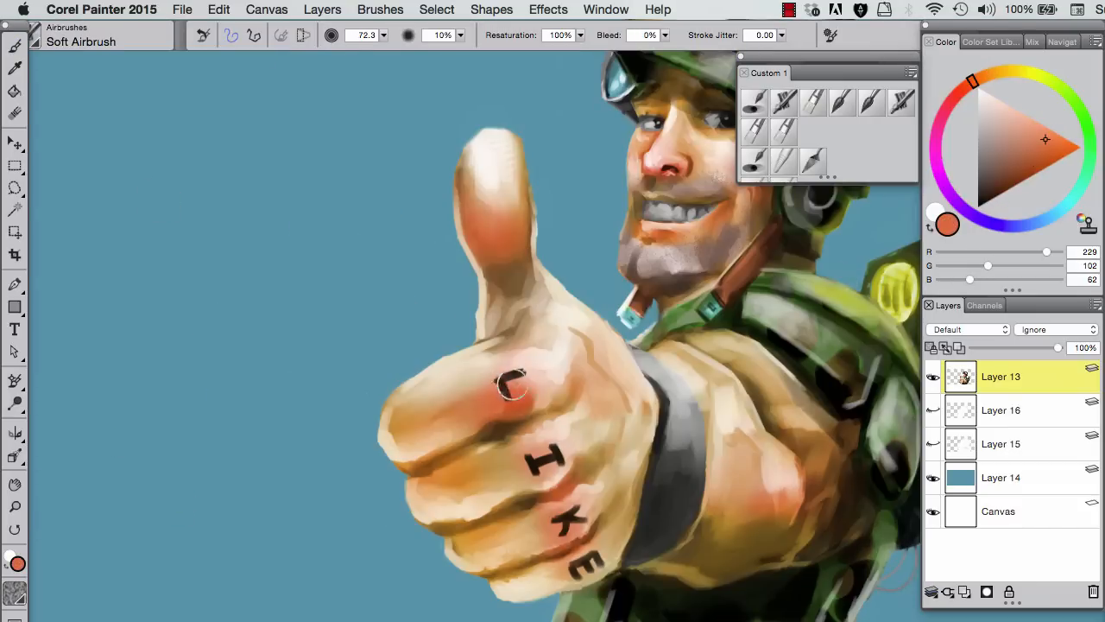
scroll(414, 461, "down", 3)
left_click(964, 592)
scroll(475, 337, "up", 2)
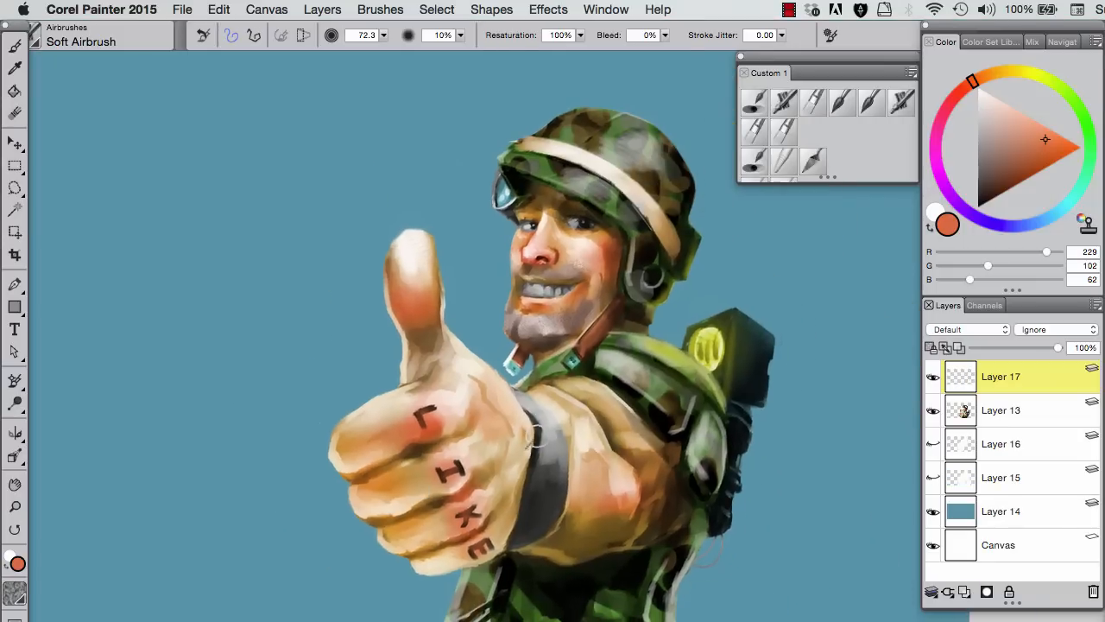
Step: Show both glow layers and outline the torso's edges in pale blue (203, 227, 233) with Chalky Square Painting at size 27.9
left_click(933, 444)
left_click(933, 477)
scroll(552, 432, "down", 2)
left_click_drag(555, 438, 559, 462)
left_click(519, 390, "alt")
left_click(813, 102)
left_click_drag(611, 437, 618, 438)
scroll(675, 524, "up", 2)
left_click_drag(637, 483, 594, 284)
key("bracketleft")
key("bracketleft")
left_click_drag(682, 378, 663, 424)
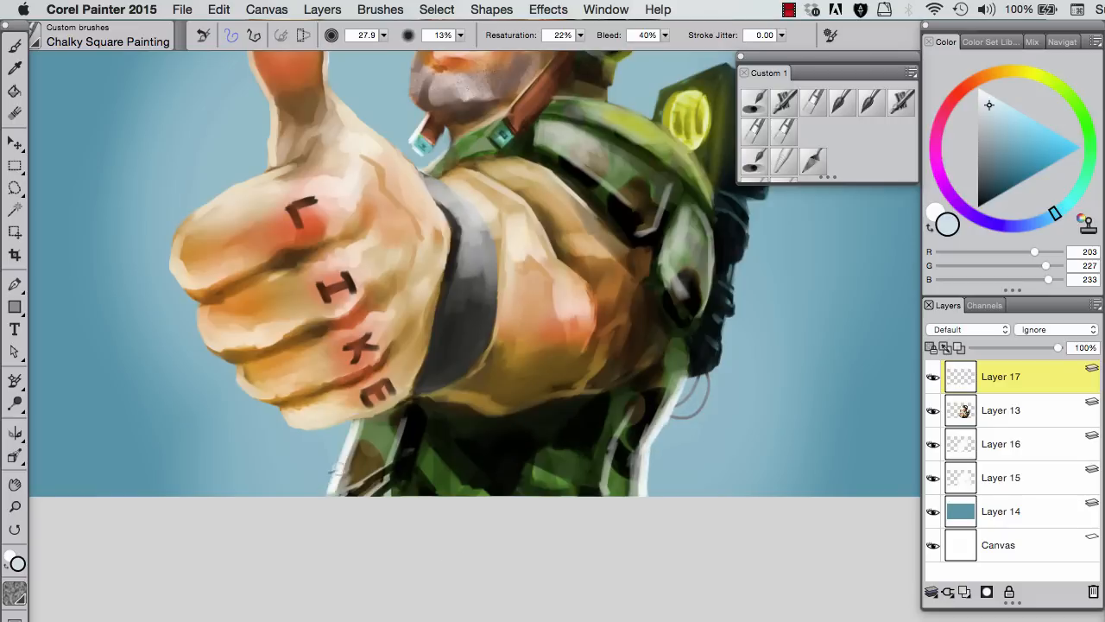
Step: Outline the fingers and thumb in pale blue, plus the face's front edge with the brush reduced to size 12.5
left_click_drag(192, 328, 671, 436)
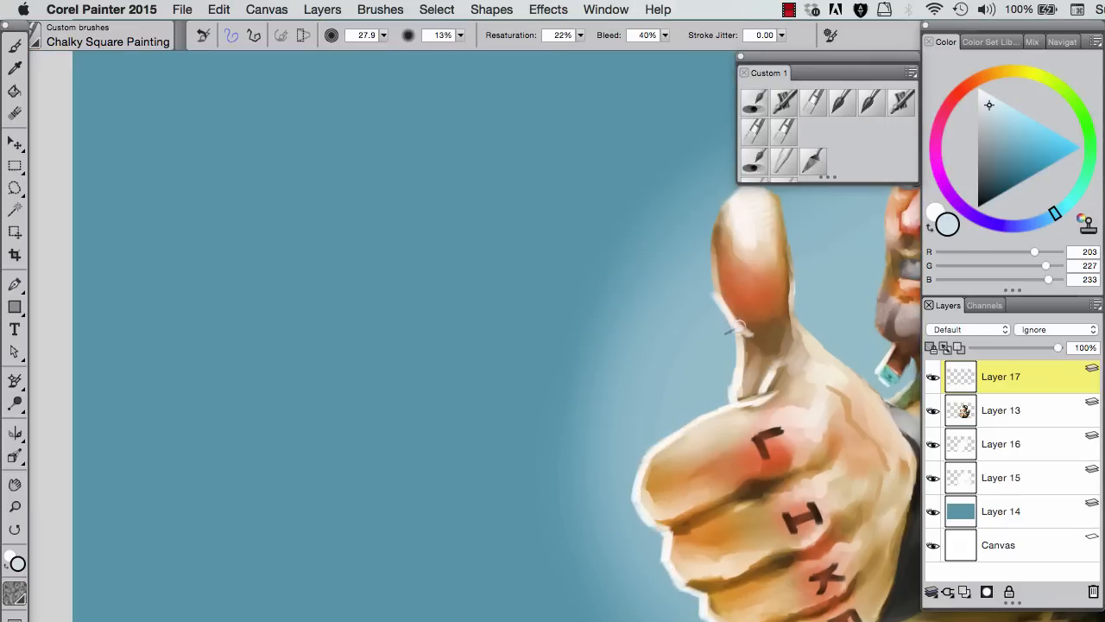
left_click_drag(724, 321, 412, 454)
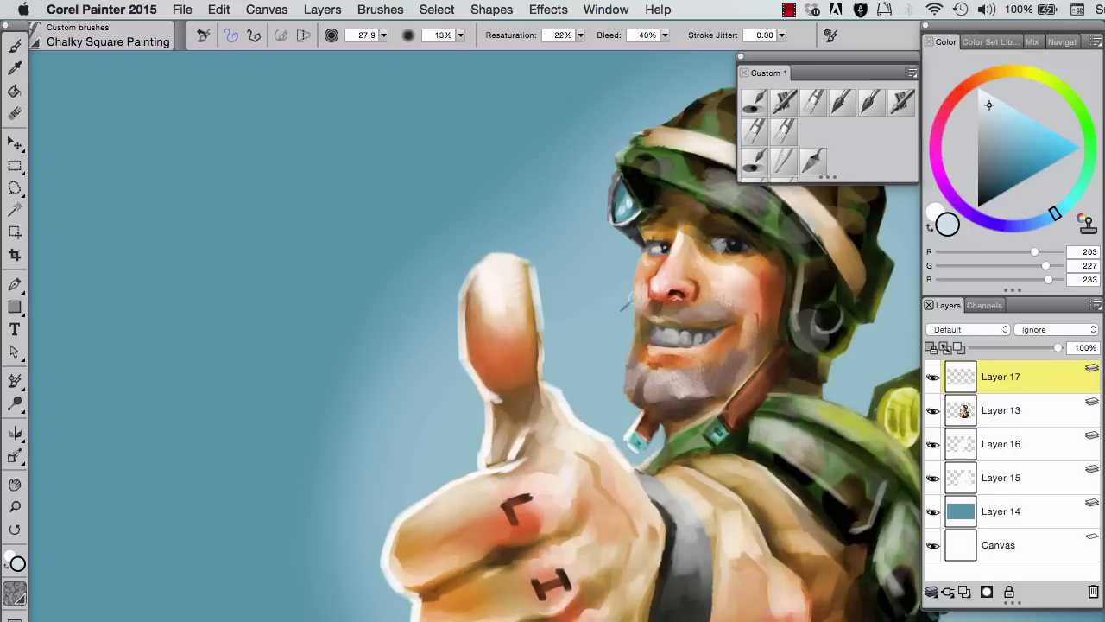
key("bracketleft")
key("bracketleft")
key("bracketleft")
key("bracketleft")
key("bracketleft")
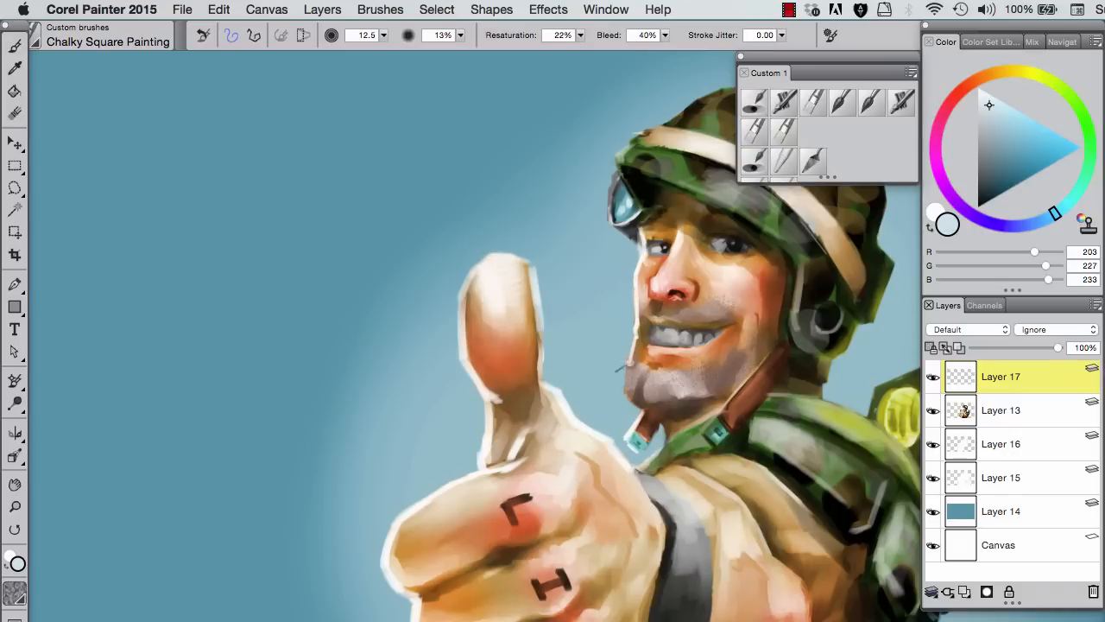
Step: Extend the pale blue outline along the jaw, chin straps, wrist, goggles and front of the helmet at brush size 26.8
key("bracketright")
key("bracketright")
key("bracketright")
key("bracketright")
key("bracketright")
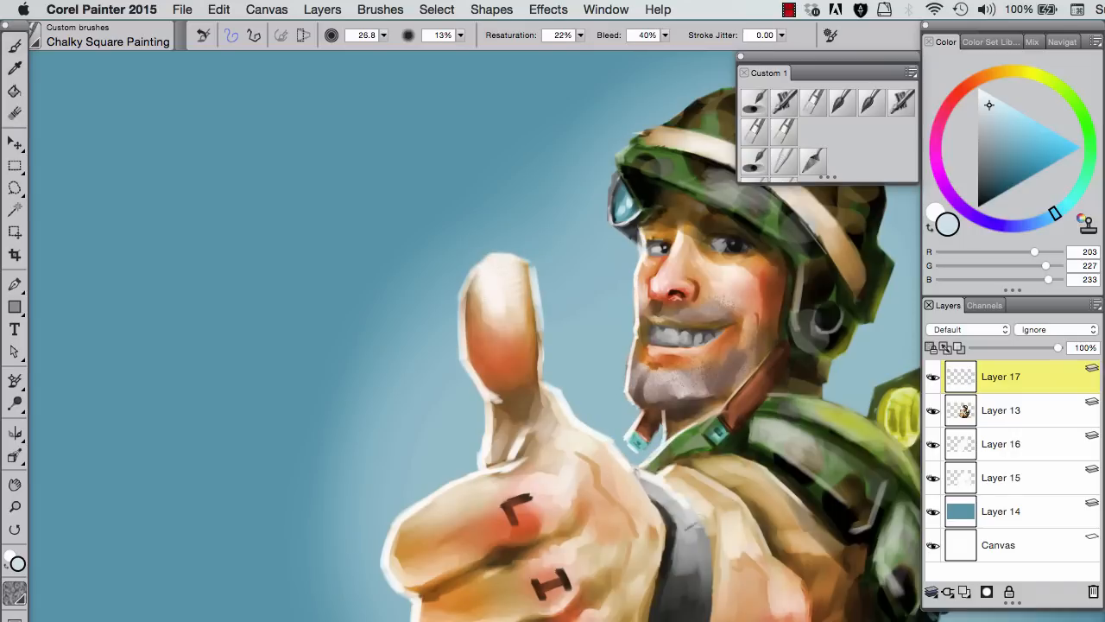
scroll(474, 337, "up", 5)
scroll(682, 332, "down", 5)
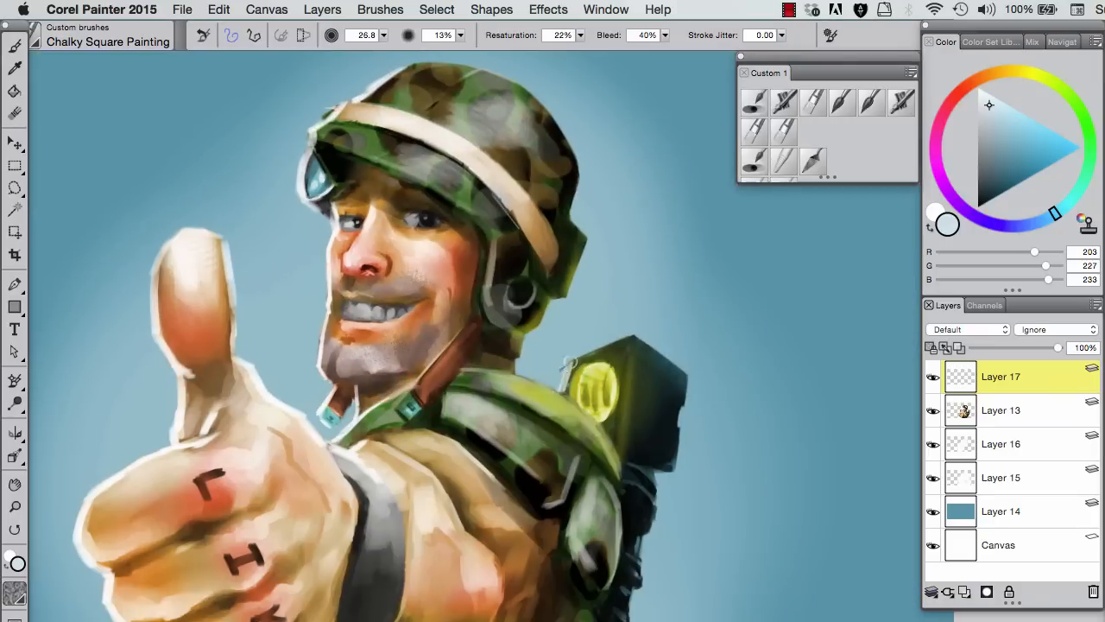
Step: Outline the back of the helmet, the shoulder and the backpack in pale blue at brush size 13.2
key("bracketleft")
key("bracketleft")
key("bracketleft")
key("bracketleft")
key("bracketleft")
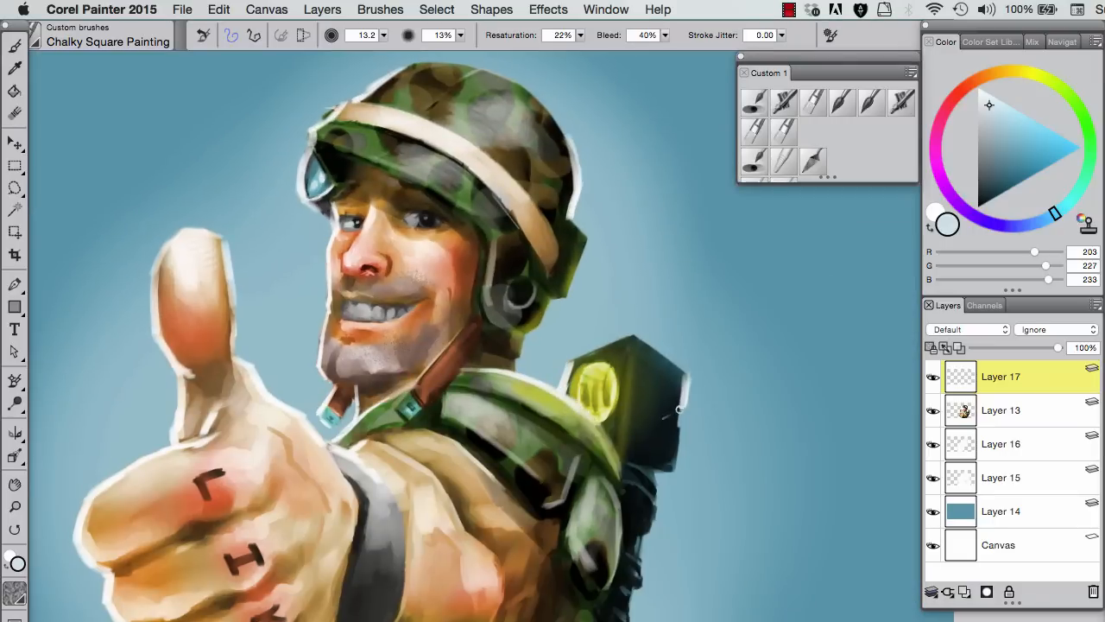
left_click_drag(513, 401, 500, 318)
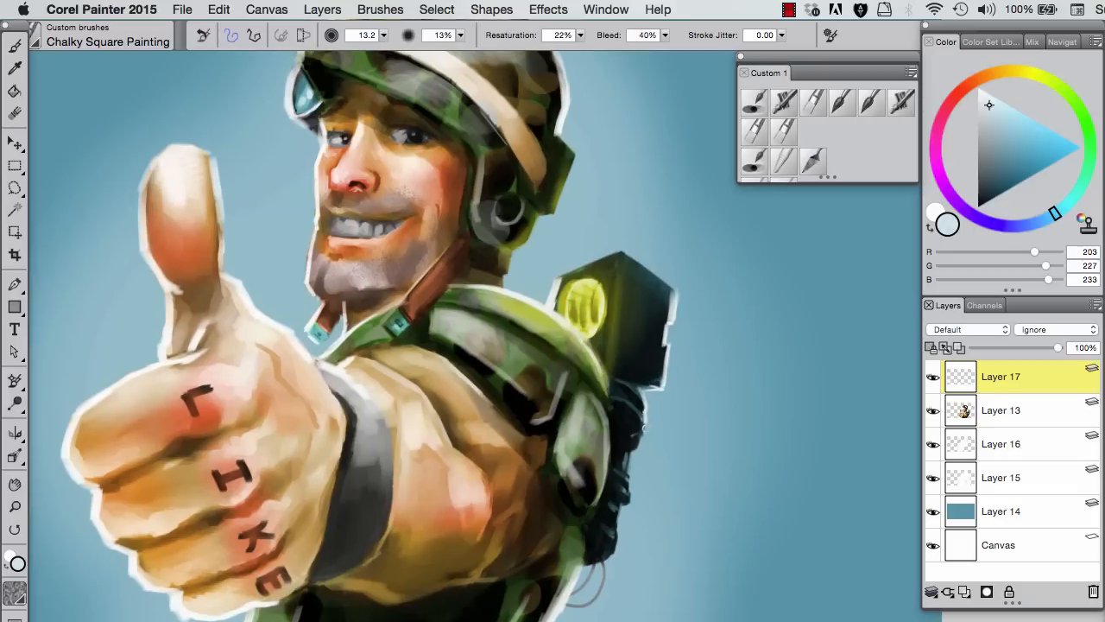
Step: With the canvas rotated, outline the backpack's lower edge and both sides of the forearm in pale blue
scroll(665, 283, "up", 5)
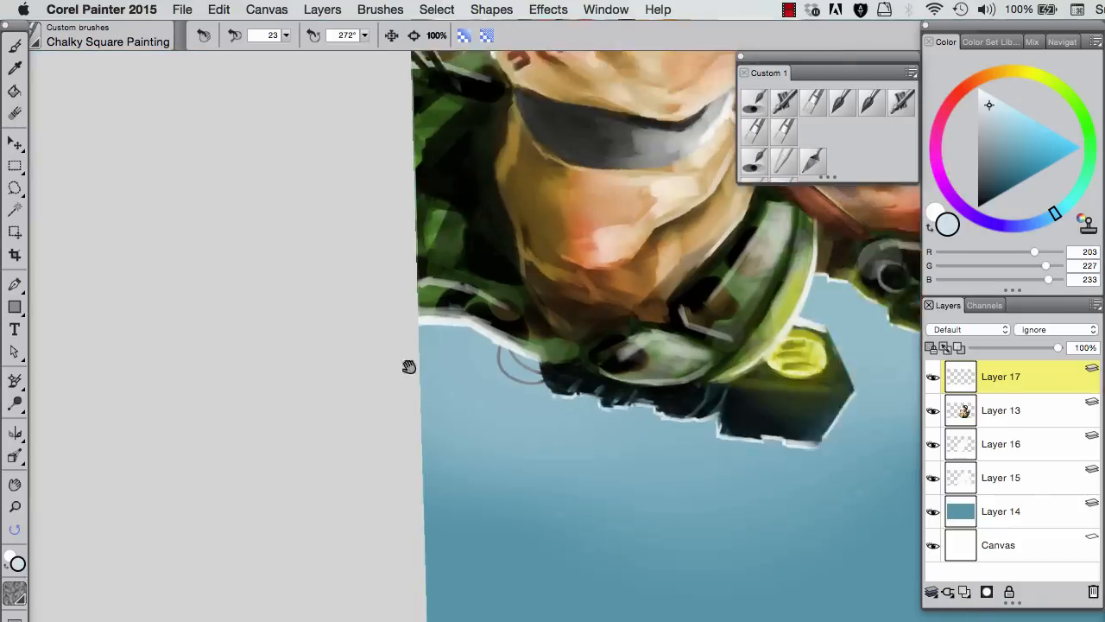
left_click_drag(409, 366, 278, 314)
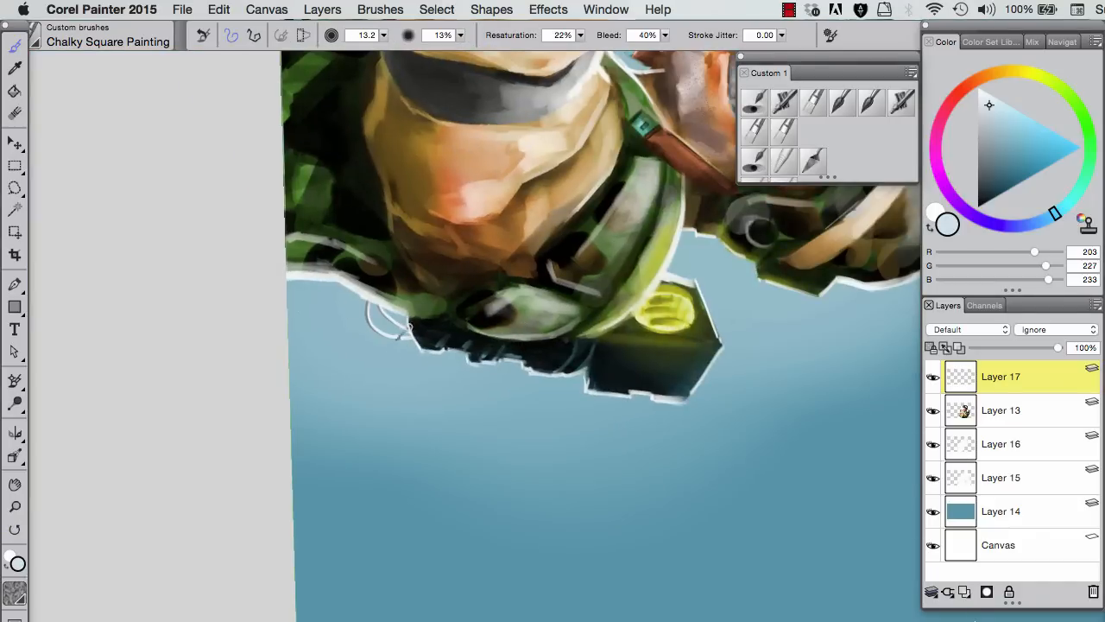
scroll(234, 389, "down", 3)
scroll(439, 238, "up", 3)
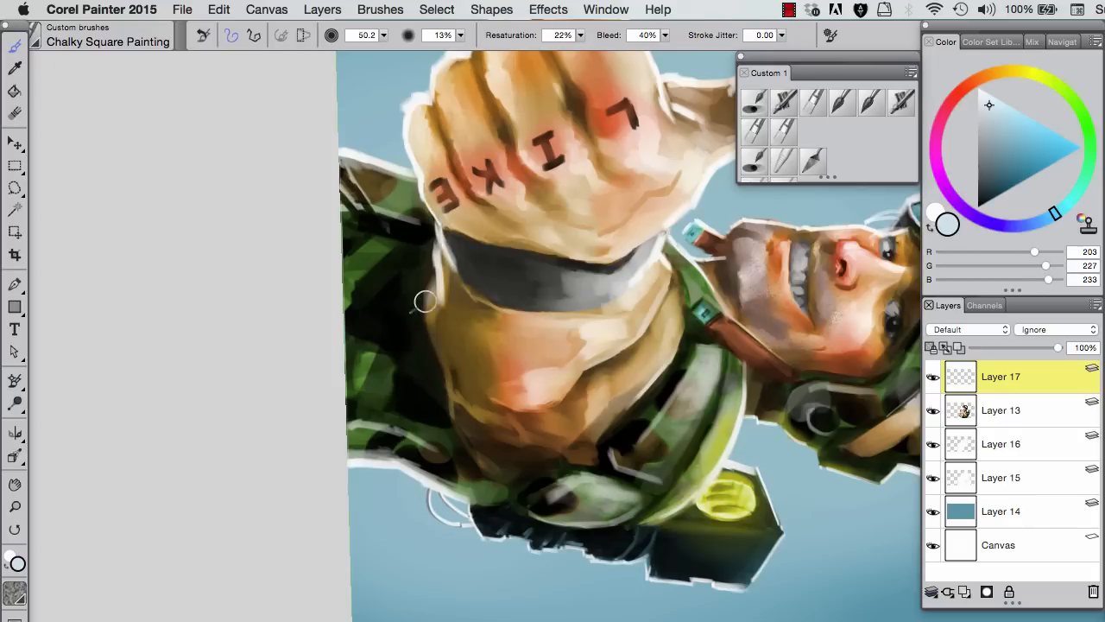
left_click_drag(471, 403, 445, 436)
left_click_drag(661, 252, 723, 395)
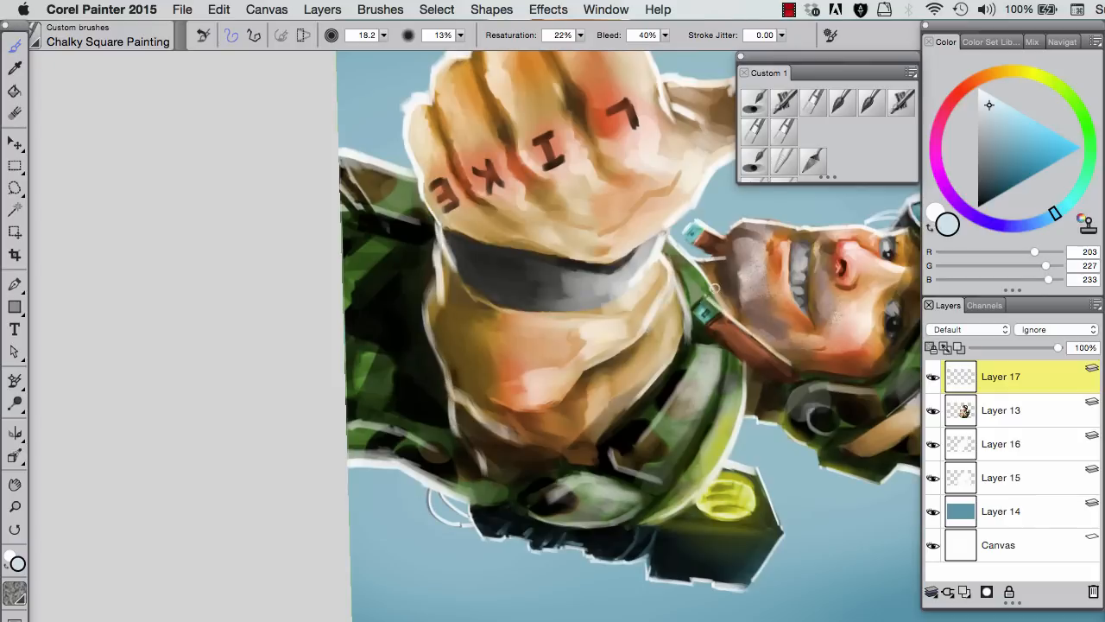
Step: Restore the upright canvas view and add pale blue accents to the goggles, helmet brim and helmet crown at size 18.2
scroll(596, 464, "right", 5)
left_click(453, 483)
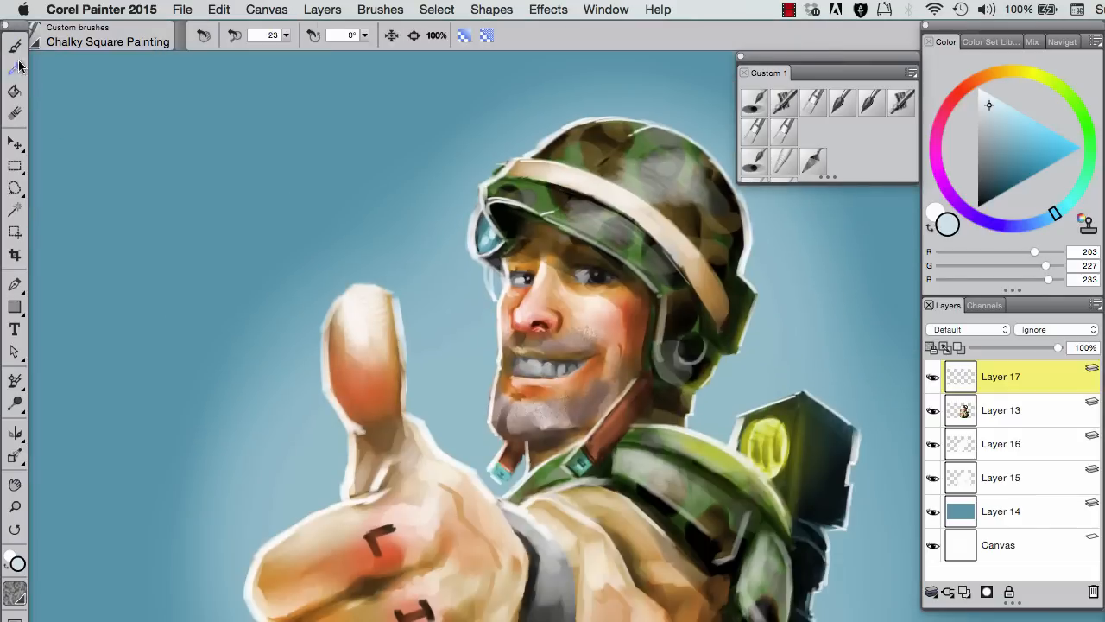
key("super+0")
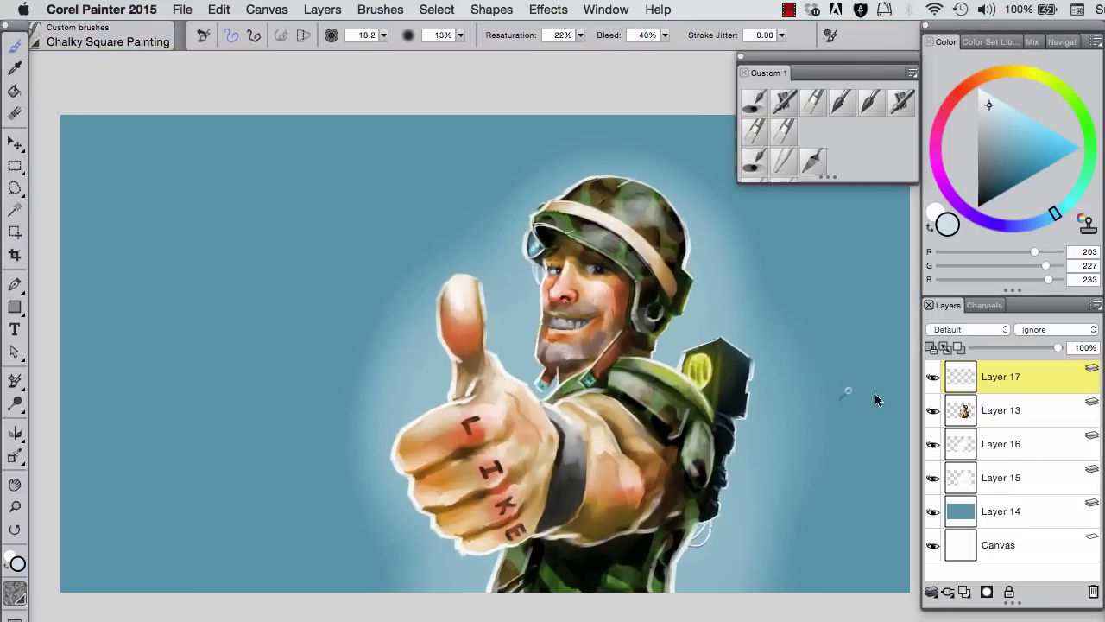
Step: On a new layer above the teal background, paint a deep blue (12, 50, 112) vignette with Soft Airbrush at size 750
key("super+shift+n")
left_click(784, 102)
left_click(1018, 177)
left_click(1021, 224)
scroll(604, 346, "right", 5)
mouse_move(518, 155)
left_mouse_down()
mouse_move(691, 296)
mouse_move(639, 595)
left_mouse_up()
scroll(444, 130, "left", 5)
scroll(444, 129, "up", 2)
mouse_move(562, 247)
left_mouse_down()
mouse_move(345, 518)
mouse_move(345, 616)
mouse_move(345, 328)
left_mouse_up()
key("super+0")
left_click_drag(308, 575, 407, 210)
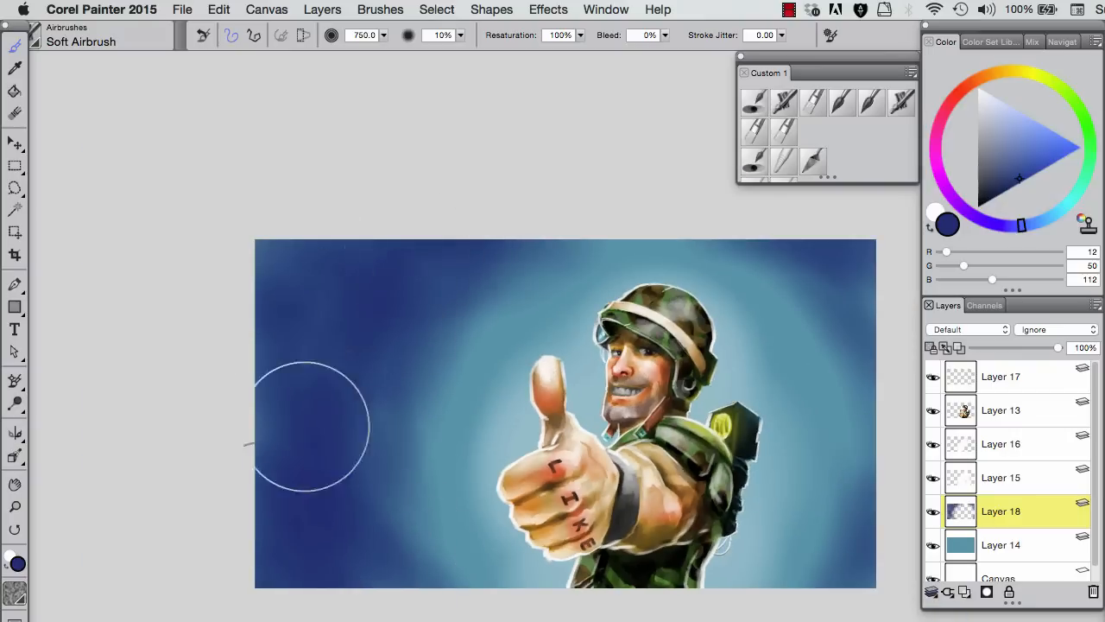
Step: Blend the vignette's right side with sampled blues and airbrush near-white (241, 251, 255) light around the soldier
left_click(743, 275, "alt")
left_click_drag(742, 274, 811, 466)
left_click(803, 384, "alt")
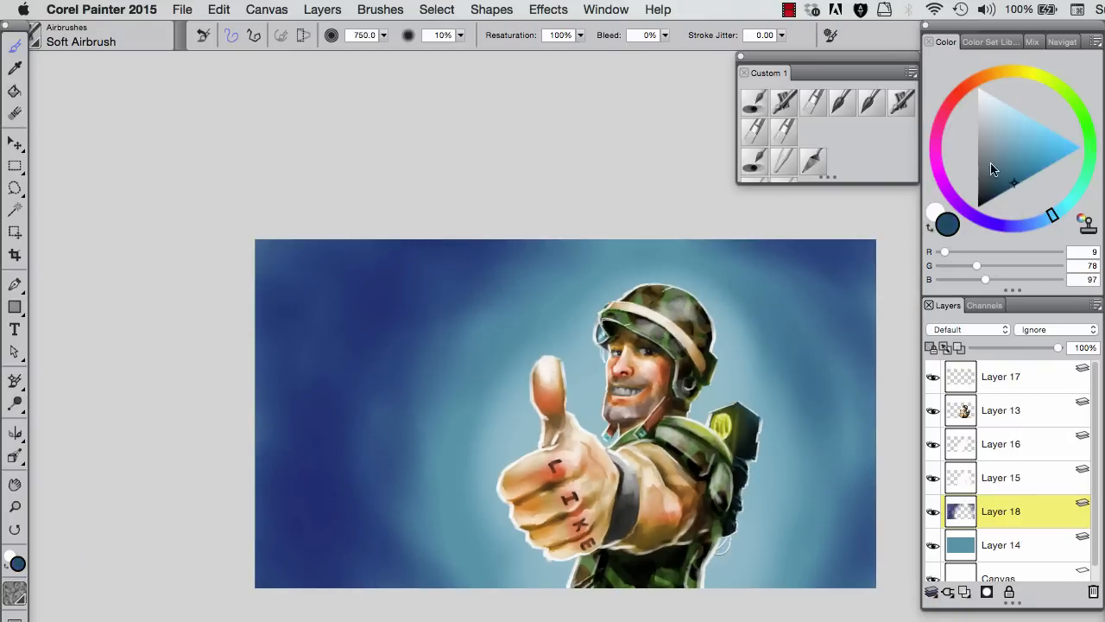
left_click(982, 91)
left_click_drag(782, 364, 798, 447)
mouse_move(535, 332)
left_mouse_down()
mouse_move(482, 350)
mouse_move(418, 479)
left_mouse_up()
Step: Add a new layer directly behind the soldier and airbrush more near-white light around his thumb and hand
left_click(1001, 444)
key("super+shift+n")
mouse_move(595, 302)
left_mouse_down()
mouse_move(522, 367)
mouse_move(423, 517)
left_mouse_up()
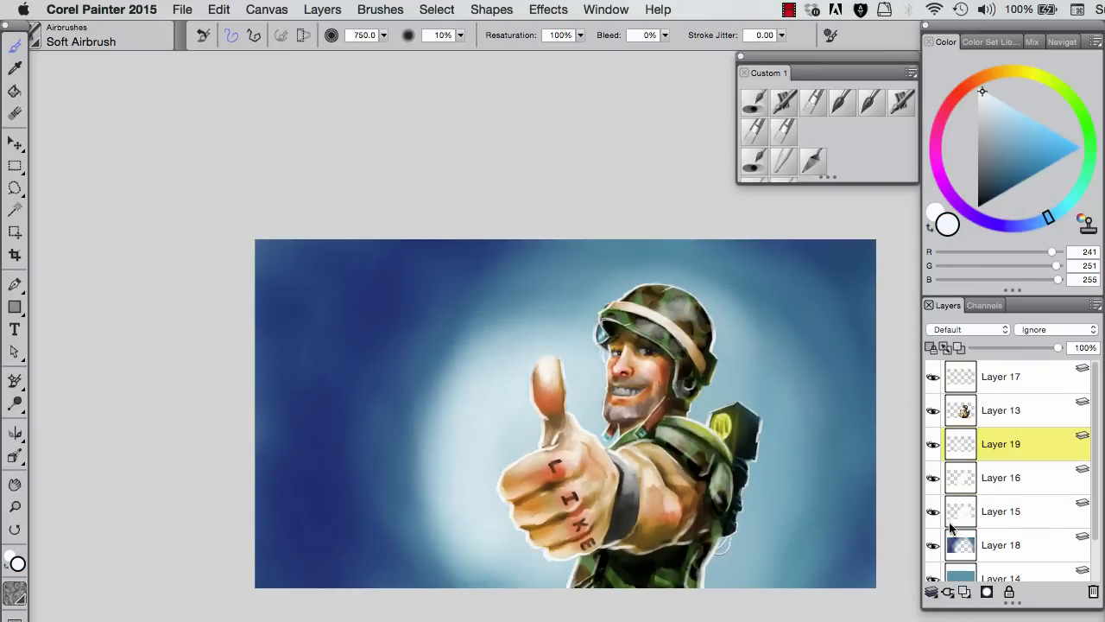
Step: Shift the blue vignette layer to the left and fill the uncovered right edge with sampled blues
left_click(993, 511)
key("f")
mouse_move(604, 406)
left_mouse_down()
mouse_move(630, 419)
mouse_move(420, 407)
mouse_move(320, 372)
left_mouse_up()
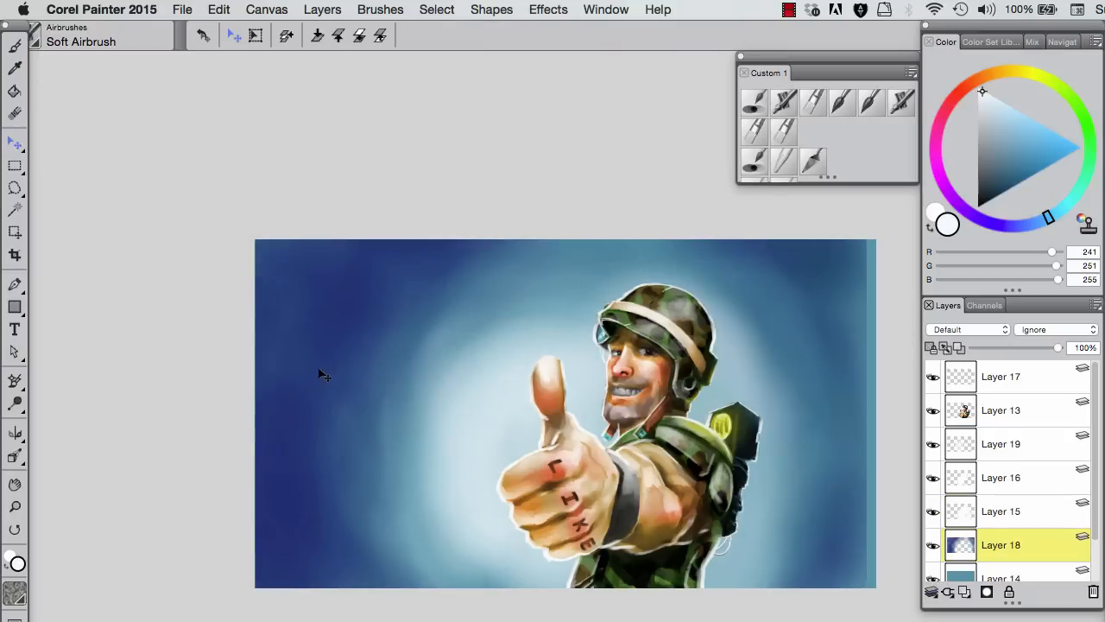
key("b")
left_click(838, 251, "alt")
mouse_move(838, 250)
left_mouse_down()
mouse_move(889, 383)
mouse_move(829, 259)
left_mouse_up()
left_click(820, 516, "alt")
mouse_move(820, 516)
left_mouse_down()
mouse_move(809, 348)
mouse_move(829, 385)
mouse_move(832, 552)
left_mouse_up()
Step: On the glow layer directly behind the soldier, airbrush sampled pale blue (191, 221, 227) near the backpack and blend the left side
left_click(992, 443)
left_click(785, 508, "alt")
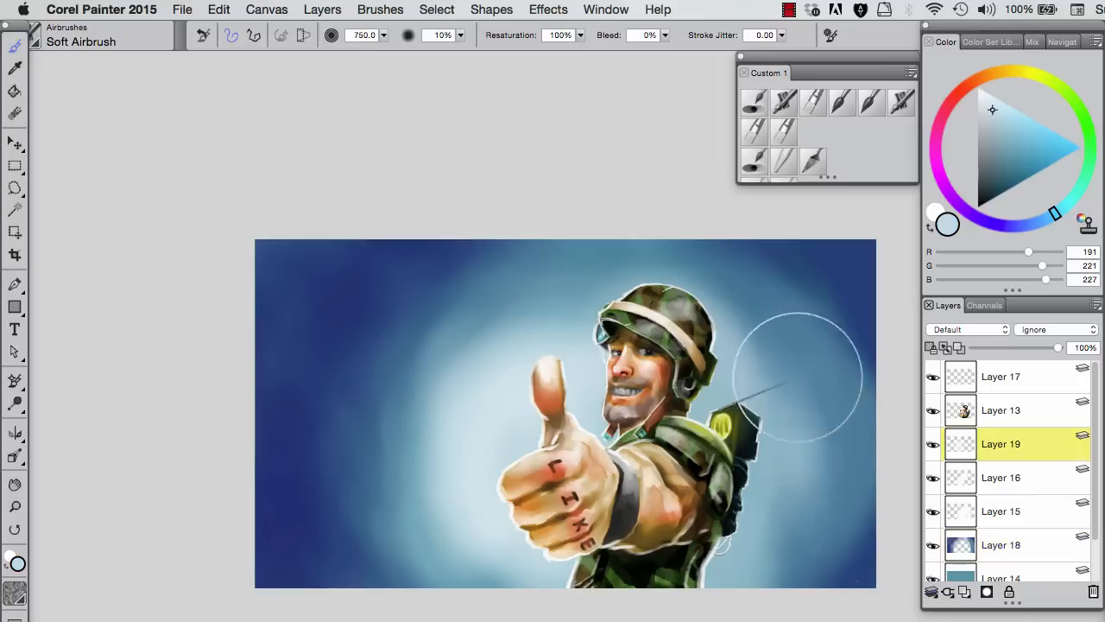
left_click(337, 436, "alt")
mouse_move(338, 437)
left_mouse_down()
mouse_move(467, 255)
mouse_move(384, 453)
mouse_move(469, 449)
left_mouse_up()
Step: Collapse the background and glow layers into one and smooth the left side's gradient with sampled blues, including (59, 117, 153)
key("super+e")
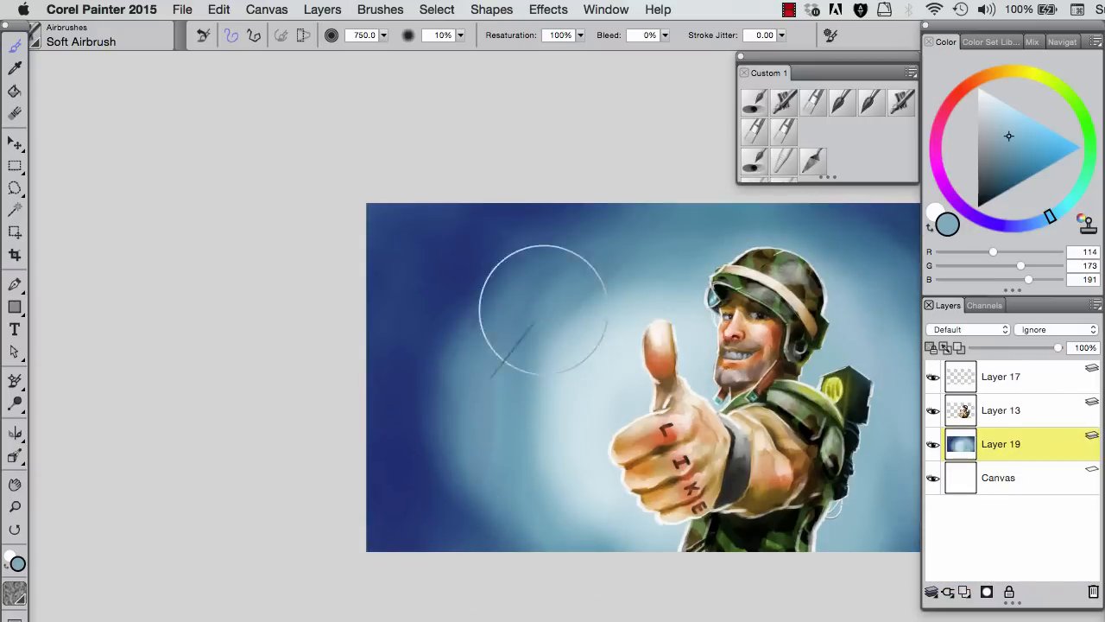
left_click(525, 312, "alt")
mouse_move(450, 393)
left_mouse_down()
mouse_move(648, 234)
mouse_move(826, 198)
mouse_move(510, 366)
left_mouse_up()
left_click(368, 393, "alt")
mouse_move(398, 389)
left_mouse_down()
mouse_move(432, 216)
mouse_move(528, 407)
left_mouse_up()
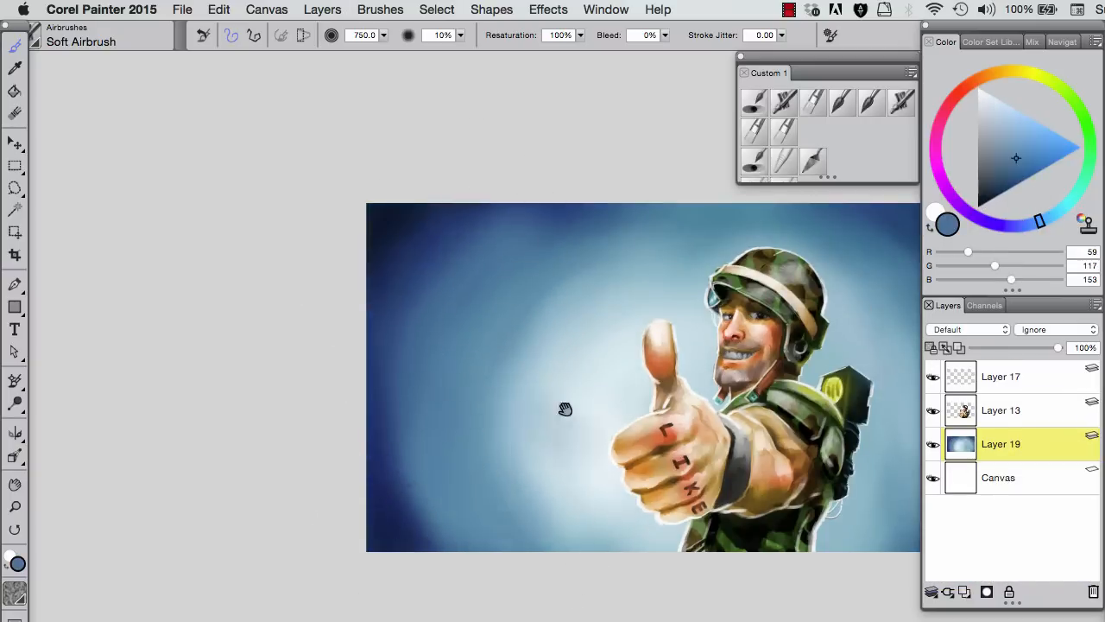
Step: Smooth and darken the background behind the soldier's back with sampled blues using Soft Airbrush
scroll(527, 406, "right", 5)
mouse_move(752, 271)
left_mouse_down()
mouse_move(792, 394)
mouse_move(738, 540)
left_mouse_up()
left_click(739, 271, "alt")
left_click_drag(739, 271, 760, 518)
Step: Load the soldier layer's shape as a selection and fill it with black on a new layer behind him
left_click(1012, 411)
left_click(961, 411, "super")
left_click(1001, 444)
key("super+shift+n")
left_click(17, 89)
left_click(587, 448)
Step: Deselect, move the black silhouette to the right behind the soldier and scale it down slightly
left_click(14, 143)
key("super+d")
left_click_drag(567, 469, 688, 486)
key("super+shift+t")
left_click_drag(814, 308, 780, 323)
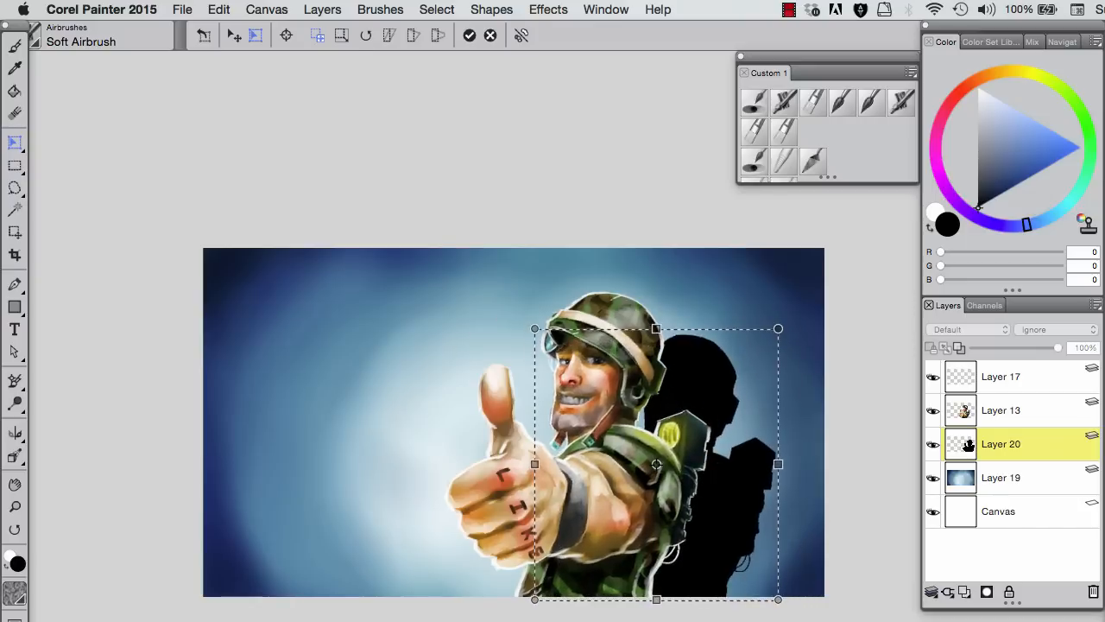
key("Return")
Step: Set the silhouette layer's composite method to Overlay and its opacity to 79%
left_click(970, 329)
left_click(958, 398)
left_click(969, 328)
left_click(971, 432)
left_click_drag(1059, 347, 1040, 347)
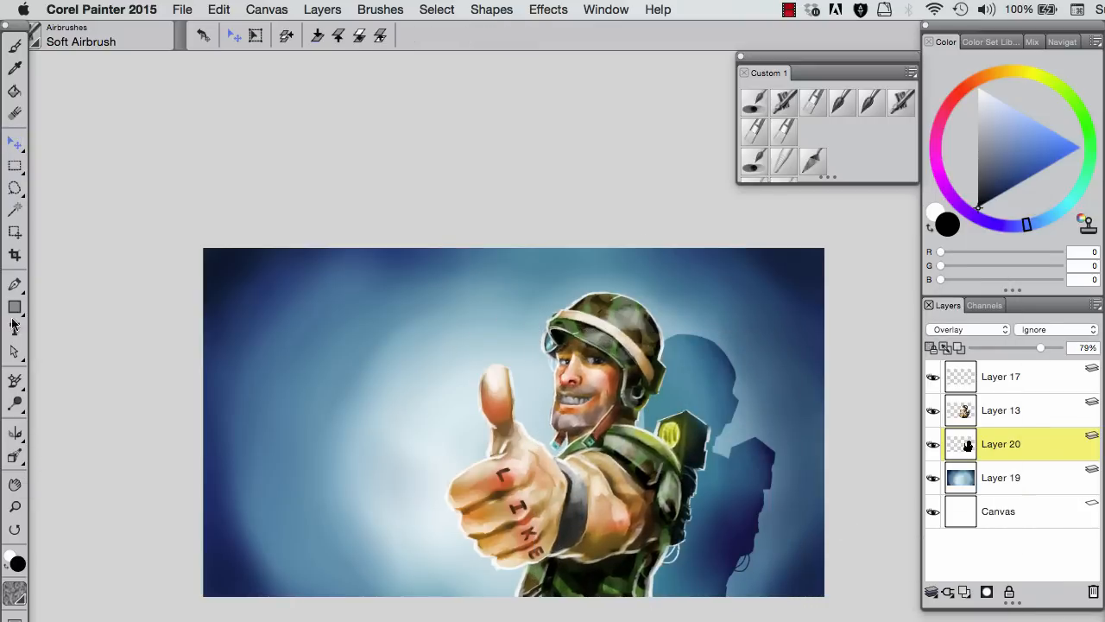
Step: Soften the silhouette layer with a Gaussian aperture and an amount of 56.44
key("b")
left_click(548, 10)
mouse_move(616, 106)
left_click(781, 212)
left_click(714, 331)
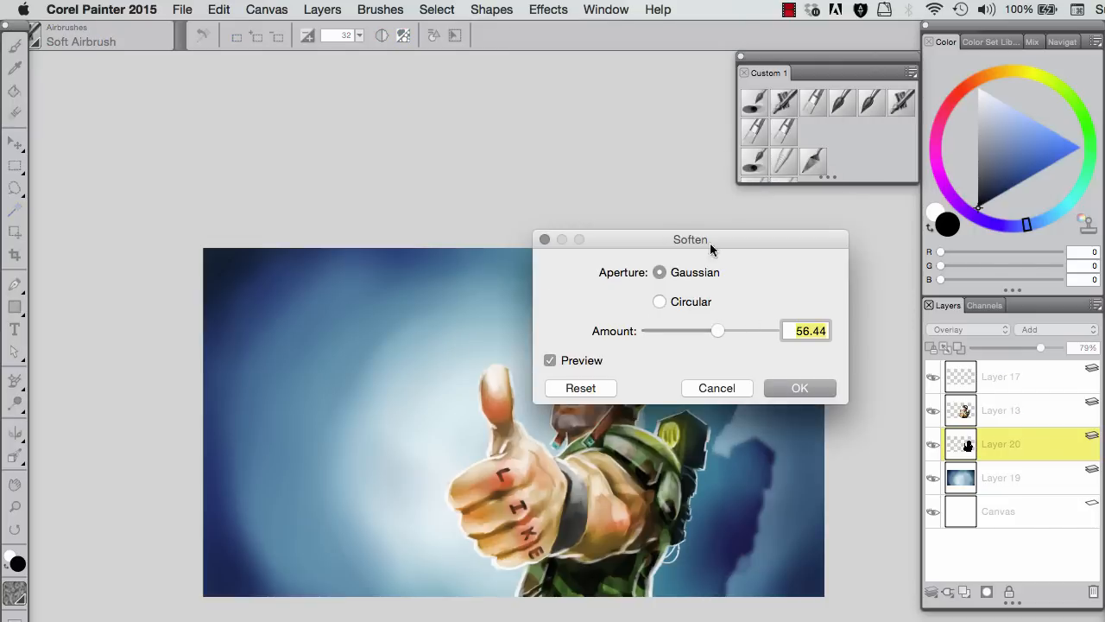
left_click_drag(691, 239, 619, 89)
left_click(728, 238)
key("f")
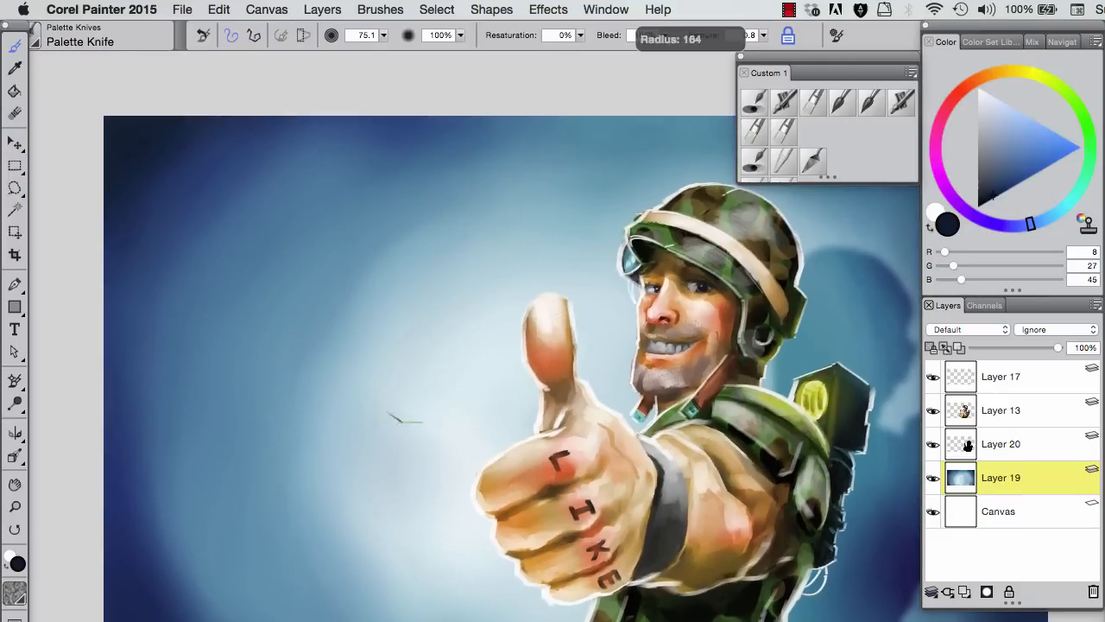
Step: Smear the background's left side outward from the glow into soft streaks with the Palette Knife at size 437.5
left_click_drag(405, 417, 293, 363)
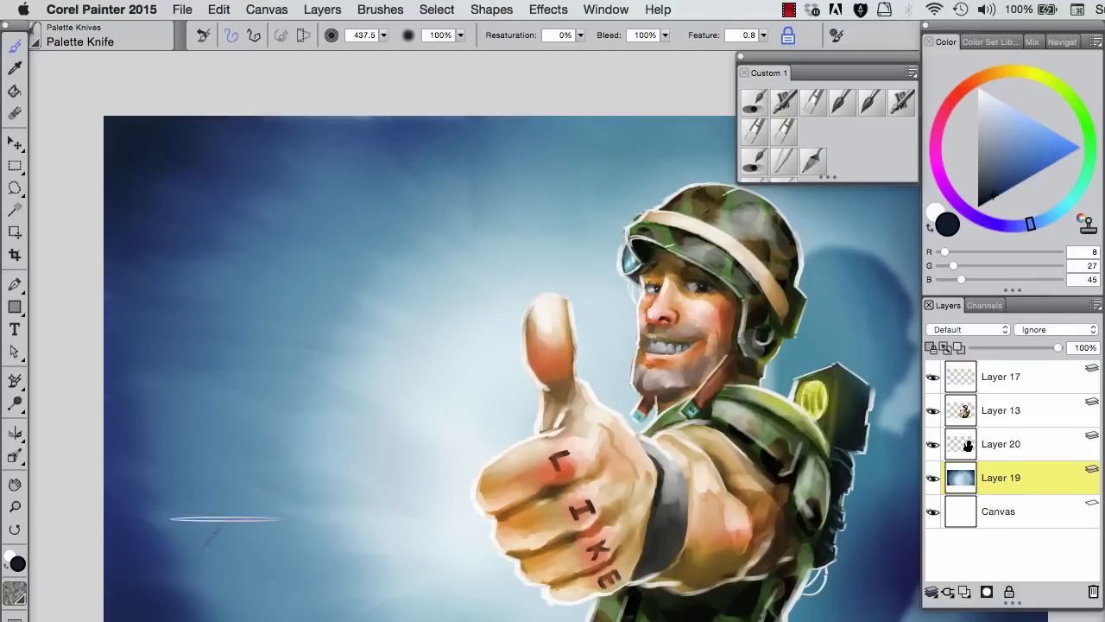
left_click_drag(353, 223, 419, 149)
left_click_drag(225, 219, 74, 302)
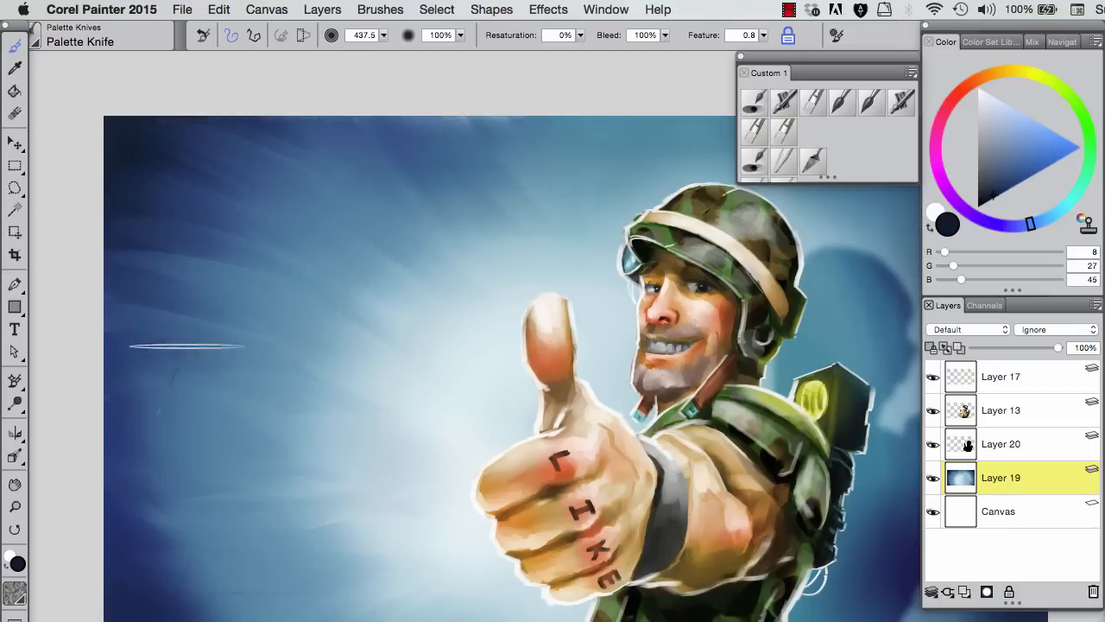
left_click_drag(199, 456, 112, 466)
left_click_drag(552, 285, 264, 391)
left_click_drag(552, 259, 542, 218)
Step: Set the Palette Knife size to 303.2 and smear streaks along the background's upper and right edges
mouse_move(755, 550)
left_mouse_down()
mouse_move(193, 400)
mouse_move(84, 130)
left_mouse_up()
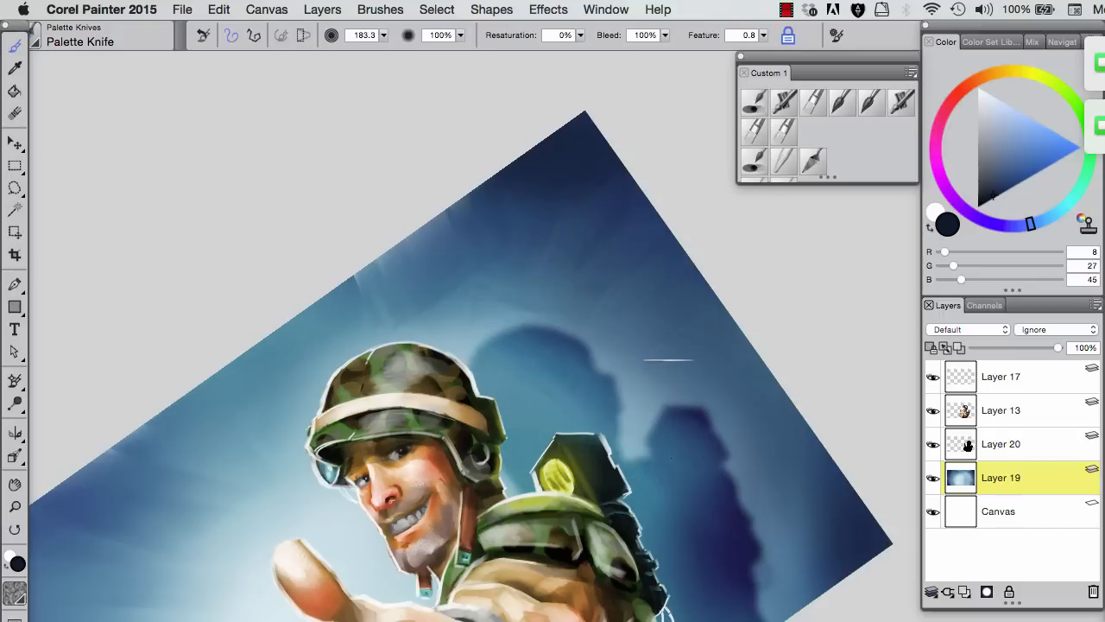
key("bracketright")
key("bracketright")
key("bracketright")
key("bracketright")
key("bracketright")
mouse_move(851, 508)
left_mouse_down()
mouse_move(757, 431)
mouse_move(753, 499)
mouse_move(719, 539)
mouse_move(781, 529)
mouse_move(714, 552)
mouse_move(775, 579)
left_mouse_up()
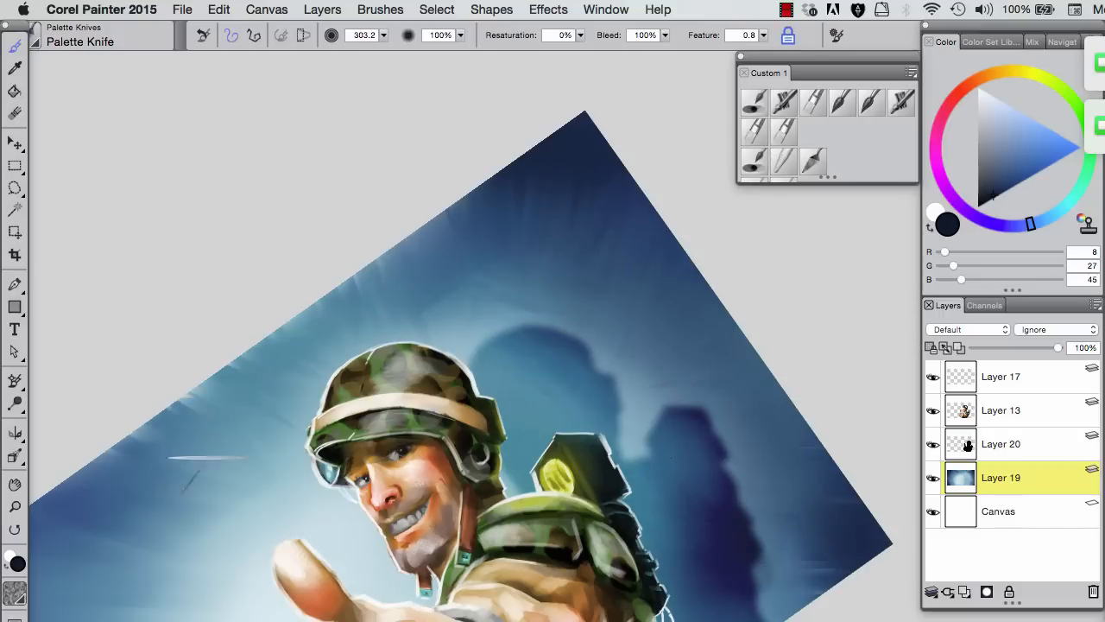
mouse_move(24, 545)
left_mouse_down()
mouse_move(512, 381)
mouse_move(518, 286)
mouse_move(471, 205)
mouse_move(497, 210)
mouse_move(310, 338)
left_mouse_up()
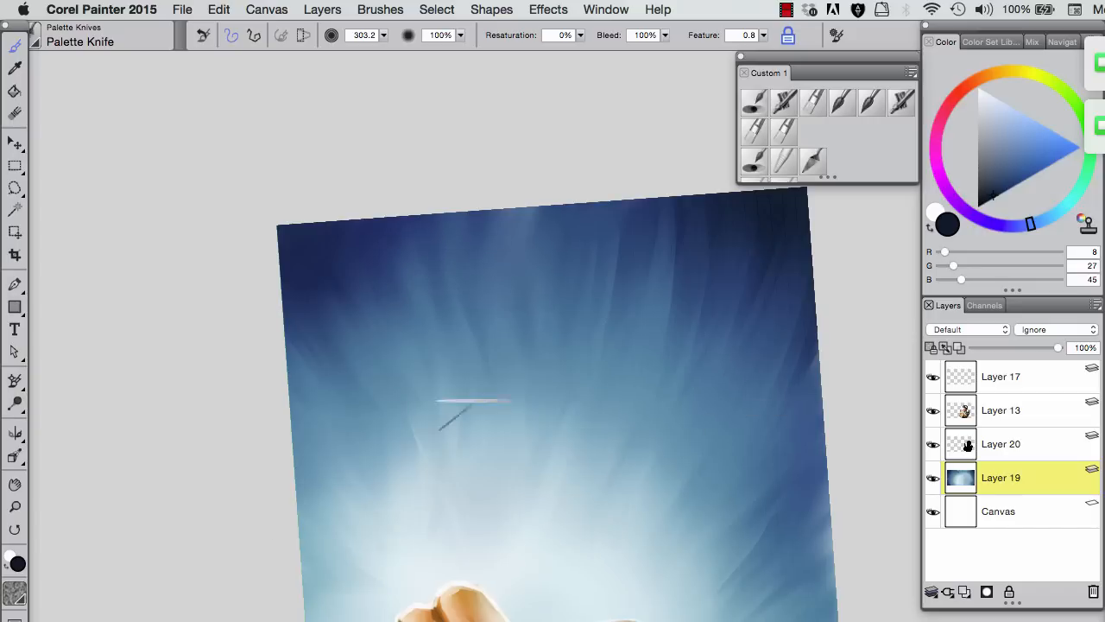
Step: Smear the pale glow beside the fist outward into the dark blue of the background's left side
left_click_drag(469, 397, 506, 444)
key("e")
left_click_drag(375, 264, 514, 554)
scroll(512, 554, "down", 5)
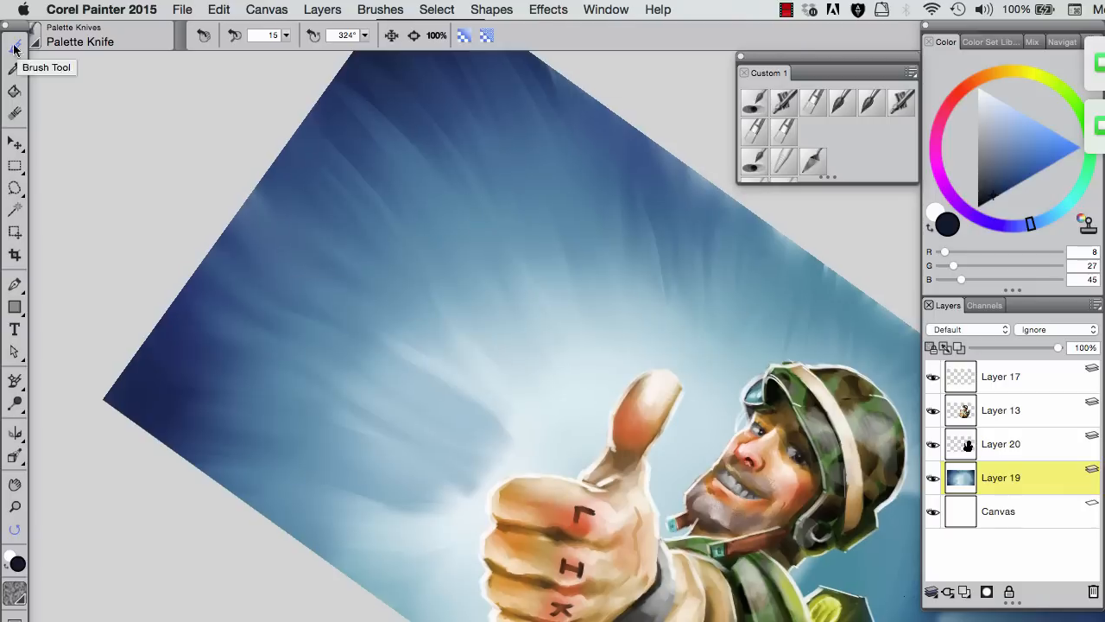
key("b")
left_click_drag(518, 466, 276, 388)
left_click_drag(467, 492, 216, 454)
left_click_drag(483, 448, 267, 371)
mouse_move(414, 488)
left_mouse_down()
mouse_move(198, 481)
mouse_move(271, 530)
mouse_move(320, 501)
mouse_move(225, 471)
left_mouse_up()
Step: Smear radial streaks into the background's lower left edge and the area around the cast shadow behind the soldier
key("e")
left_click_drag(259, 247, 259, 192)
key("b")
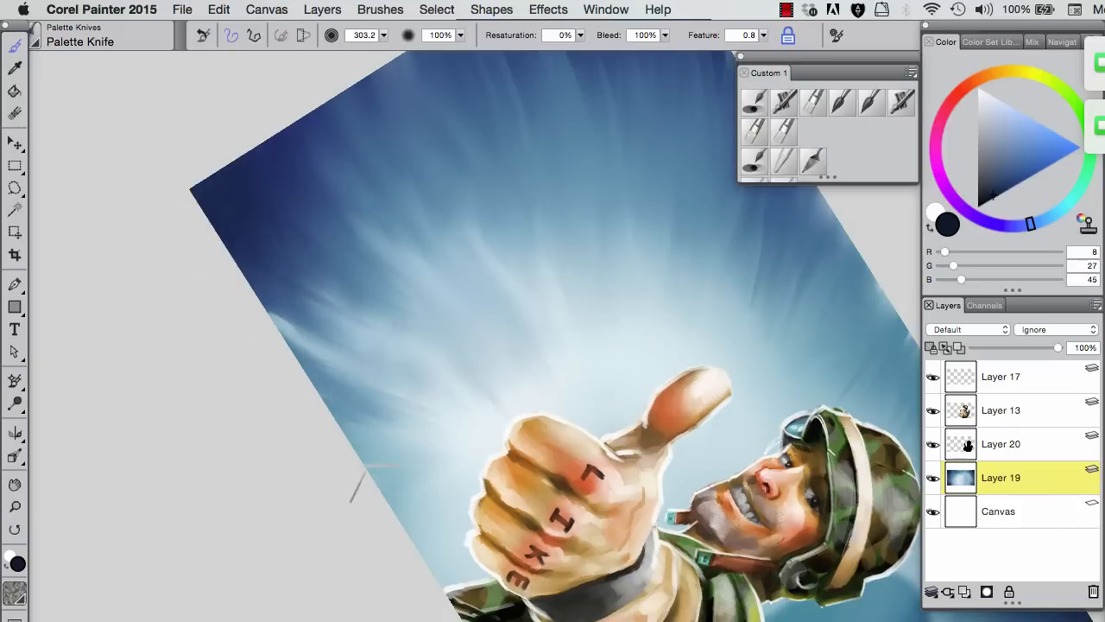
left_click_drag(315, 363, 155, 52)
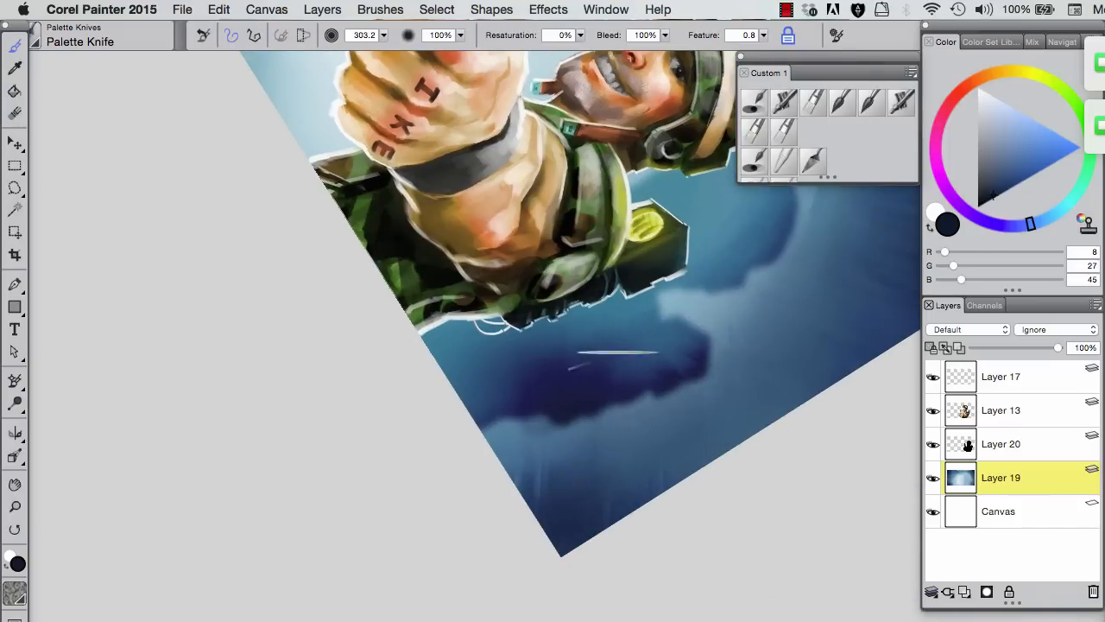
left_click_drag(345, 173, 190, 359)
mouse_move(616, 257)
left_mouse_down()
mouse_move(752, 409)
mouse_move(787, 323)
mouse_move(809, 448)
mouse_move(775, 390)
left_mouse_up()
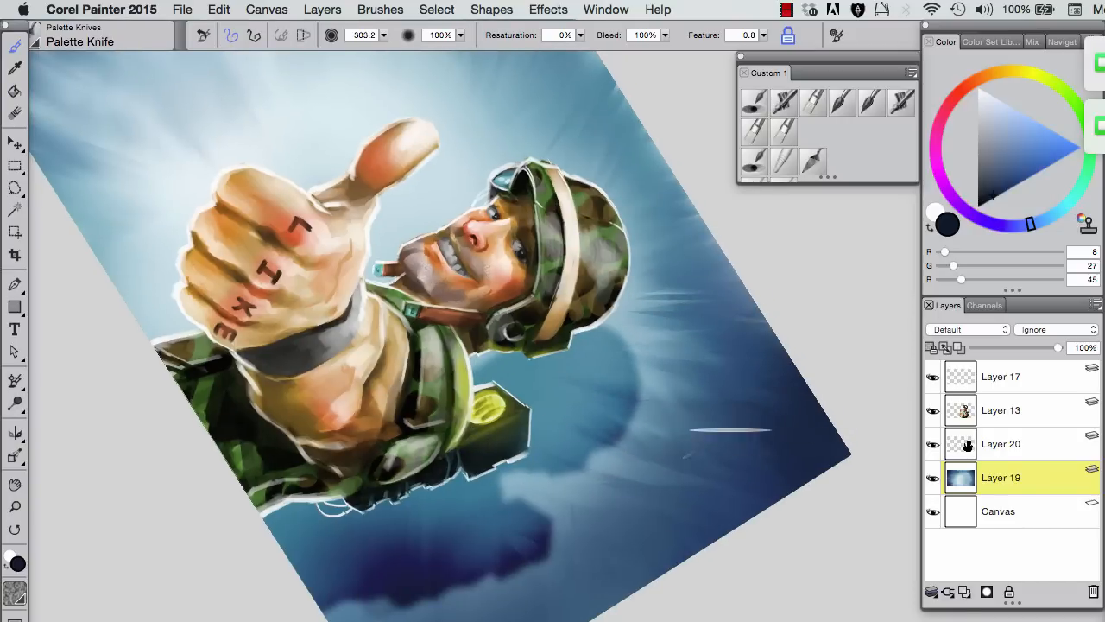
left_click_drag(440, 163, 466, 181)
mouse_move(800, 460)
left_mouse_down()
mouse_move(750, 401)
mouse_move(743, 457)
mouse_move(872, 412)
mouse_move(835, 363)
mouse_move(728, 510)
mouse_move(781, 460)
mouse_move(722, 352)
left_mouse_up()
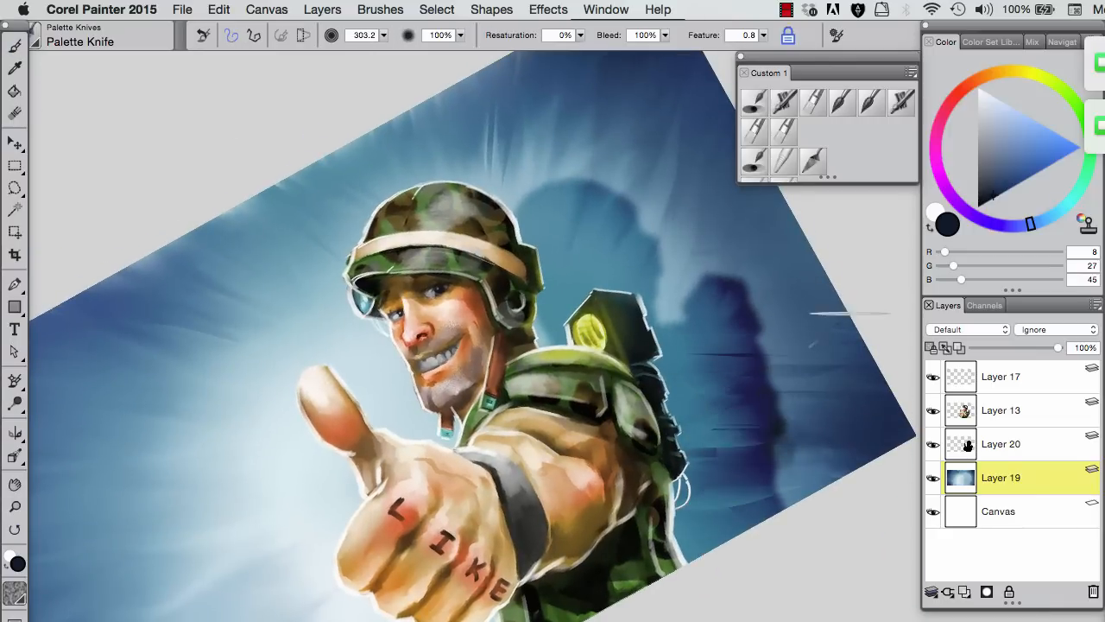
key("super+0")
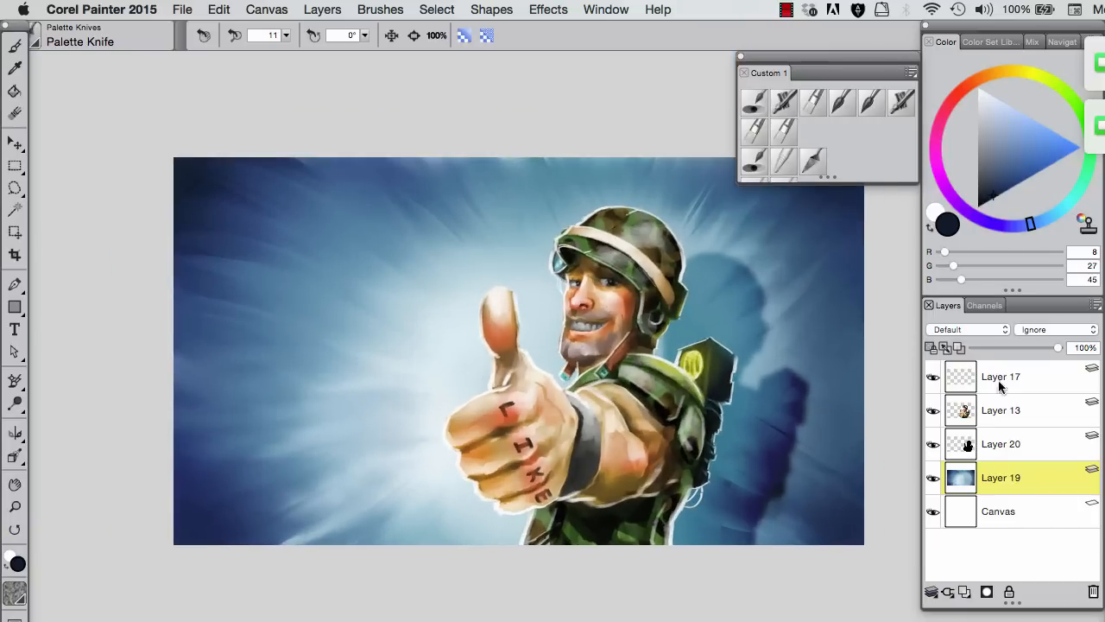
Step: Add a new top layer and fill it with green (R 52, G 150, B 111)
key("super+shift+n")
left_click_drag(1030, 224, 1066, 150)
left_click(1019, 161)
key("k")
left_click(568, 322)
Step: Try different composite methods up to Magic Combine on the green layer at 33% opacity
left_click(966, 329)
left_click(945, 342)
left_click_drag(1058, 347, 1002, 347)
key("Down")
key("Down")
key("Down")
key("Down")
key("Down")
key("Down")
key("Down")
key("Down")
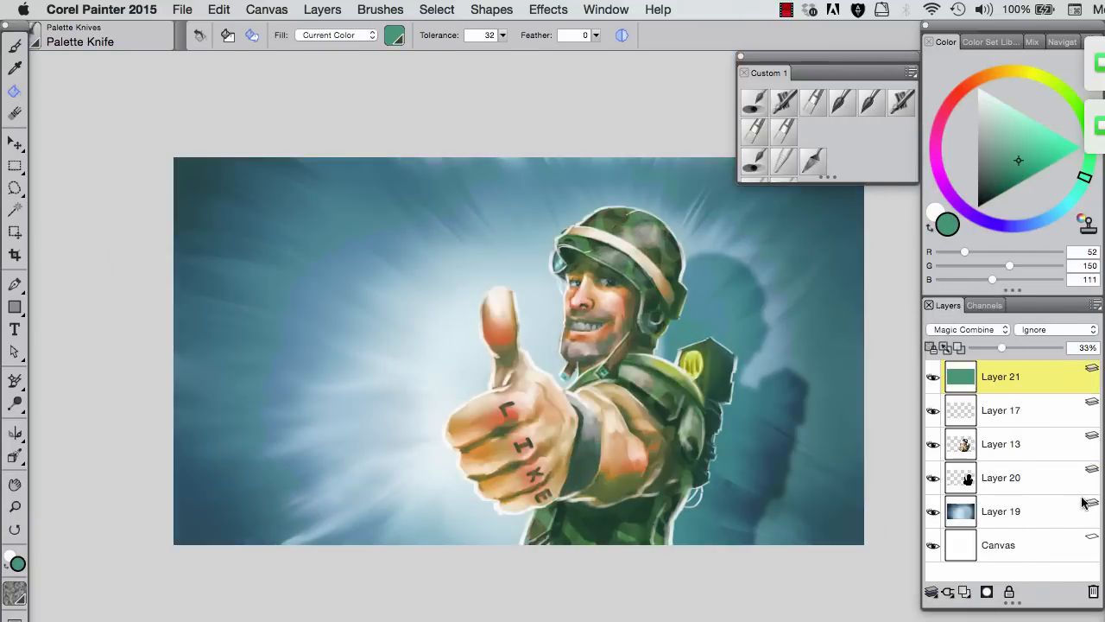
Step: Set the green layer to Colorize at 22% opacity and partly erase it over the soldier's face and hand
left_click(967, 329)
left_click(958, 296)
left_click_drag(1002, 347, 985, 348)
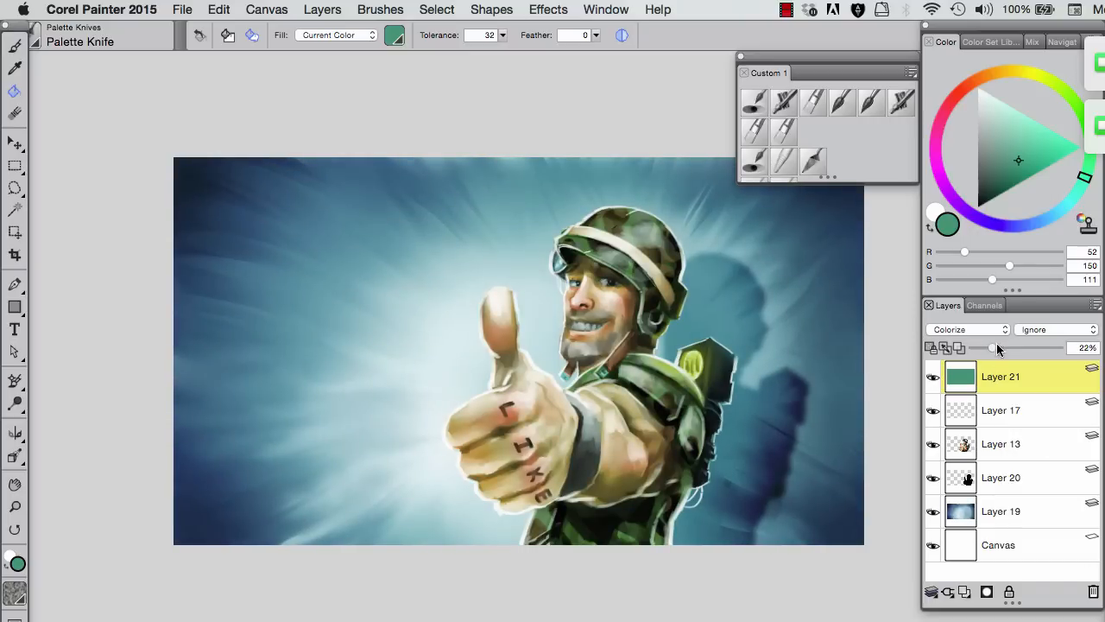
key("b")
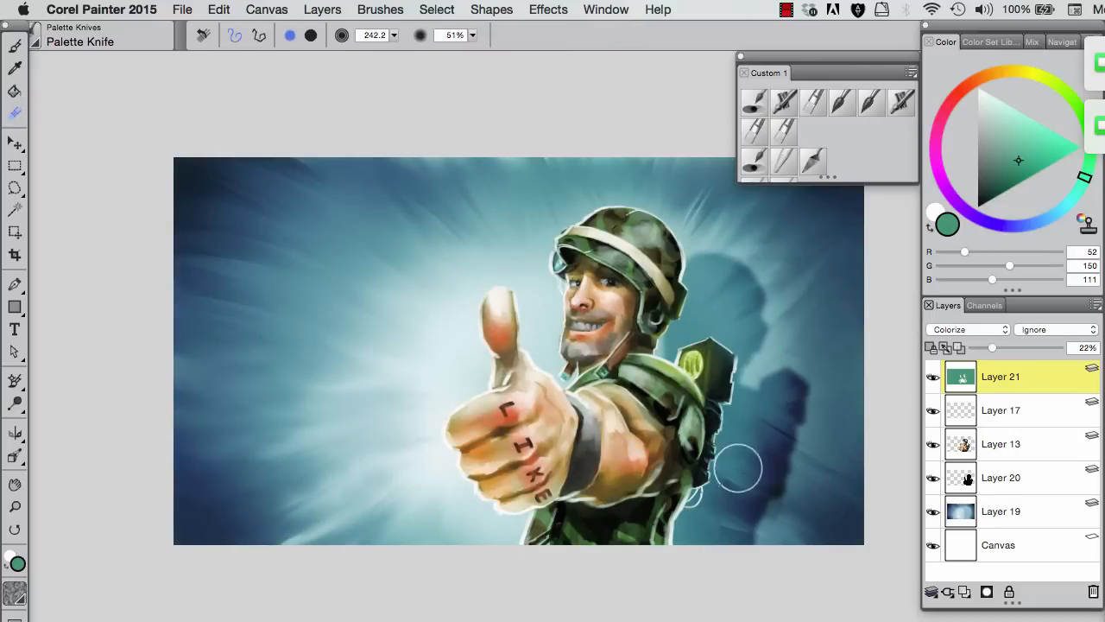
Step: On a new layer, repaint the larger eye's dark iris and grey eye white with the Basic Round brush at size 6.9
key("super+shift+n")
scroll(474, 328, "up", 6)
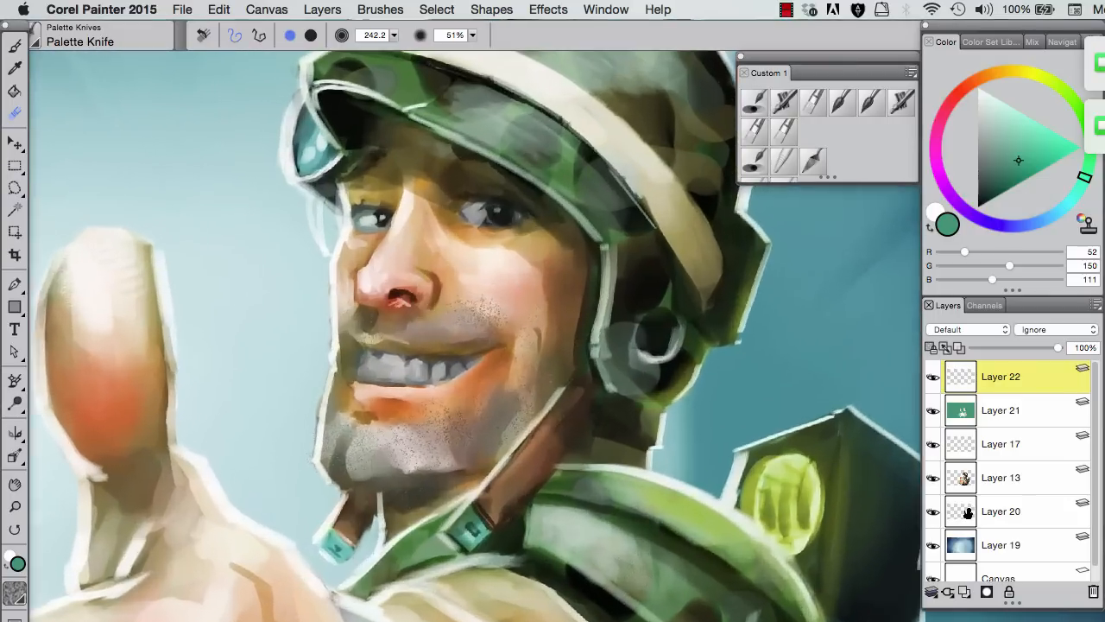
scroll(428, 311, "up", 5)
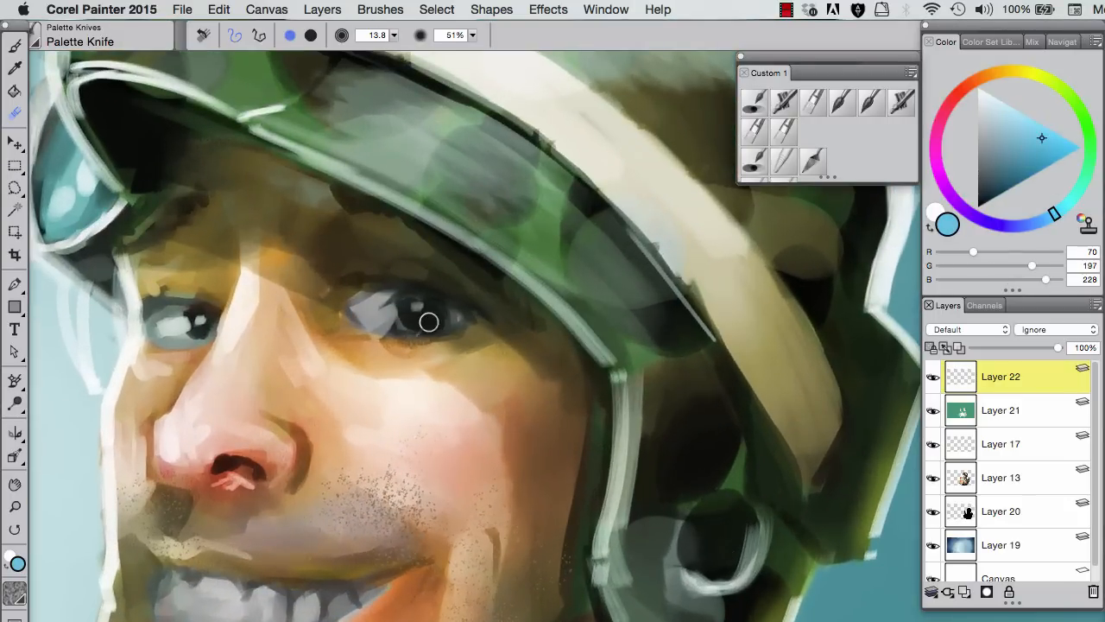
left_click(423, 315, "alt")
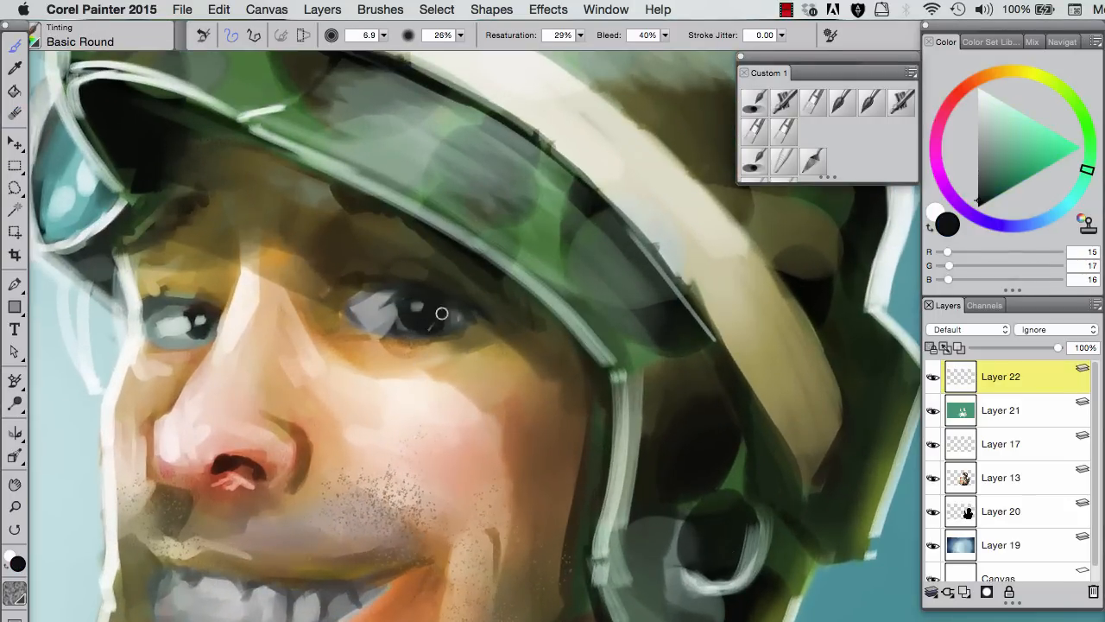
left_click(380, 311, "alt")
left_click_drag(380, 315, 396, 291)
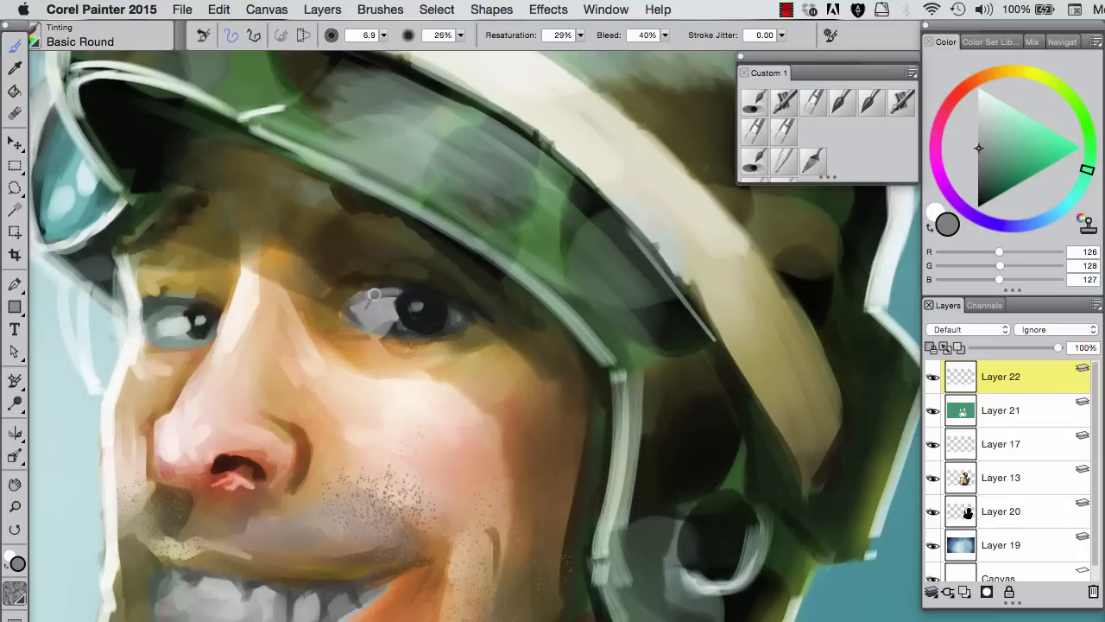
Step: Cover the larger eye's iris with solid near-black and paint a pale grey-white highlight beside it
left_click(403, 301, "alt")
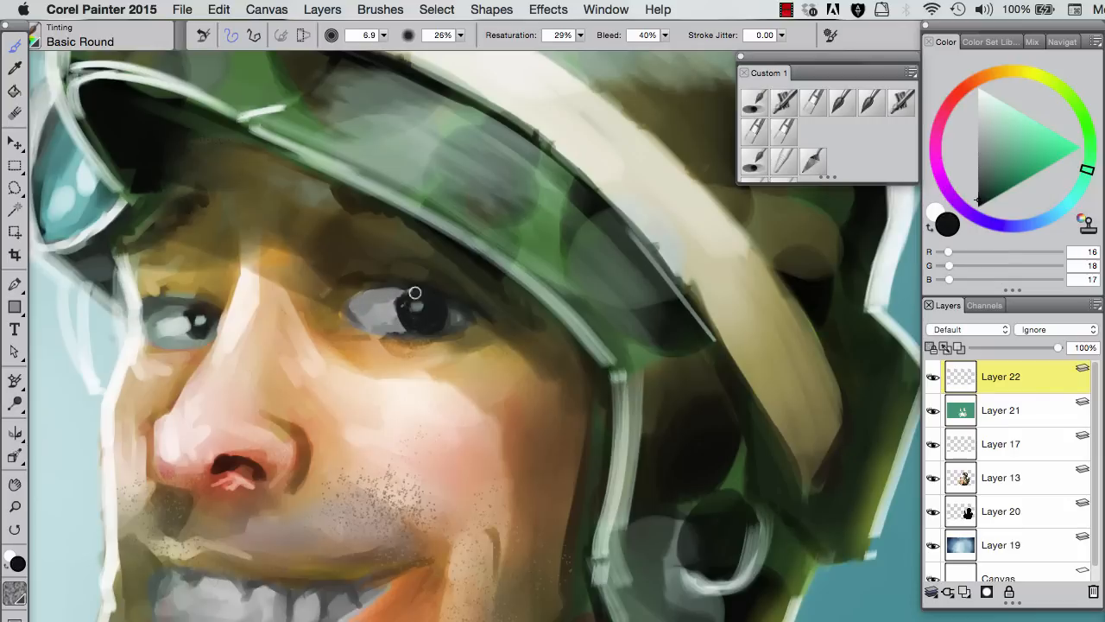
left_click(347, 300, "alt")
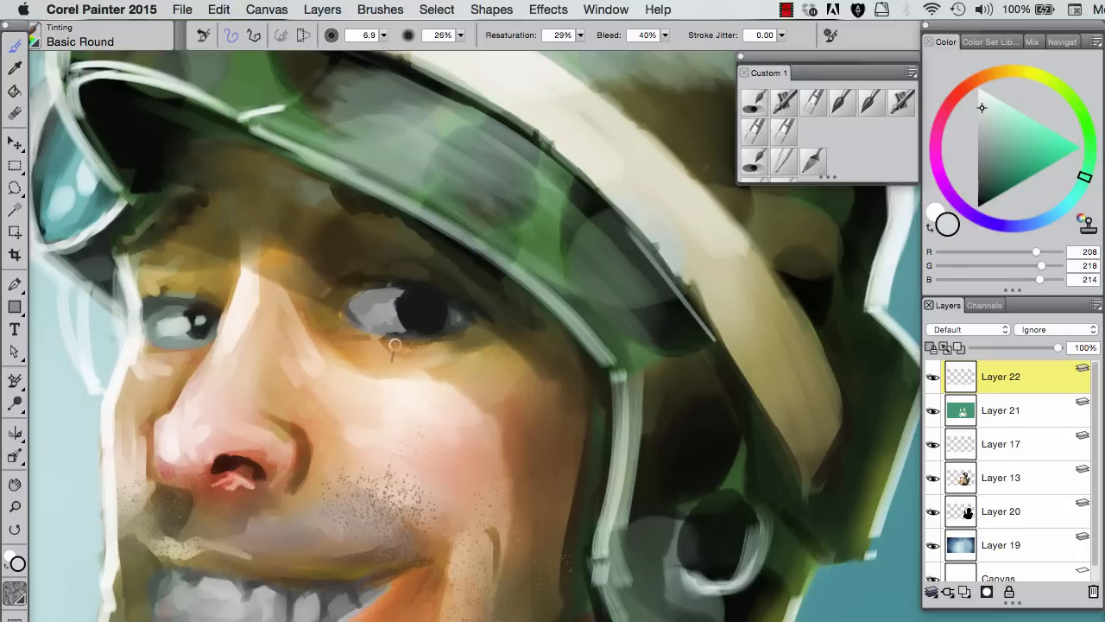
left_click(749, 136)
left_click(418, 306)
left_click(431, 308, "alt")
Step: On another new layer, tint both irises light blue (R 76, G 190, B 218) with the Soft Airbrush at size 14.7
left_click(812, 102)
key("super+shift+n")
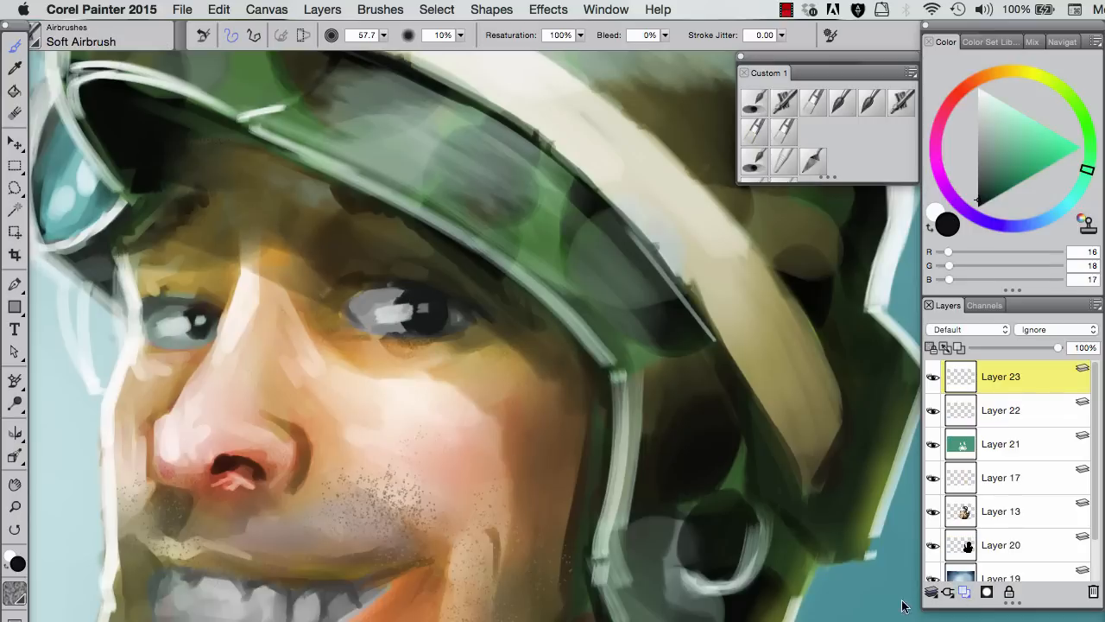
left_click(1053, 214)
left_click(1036, 139)
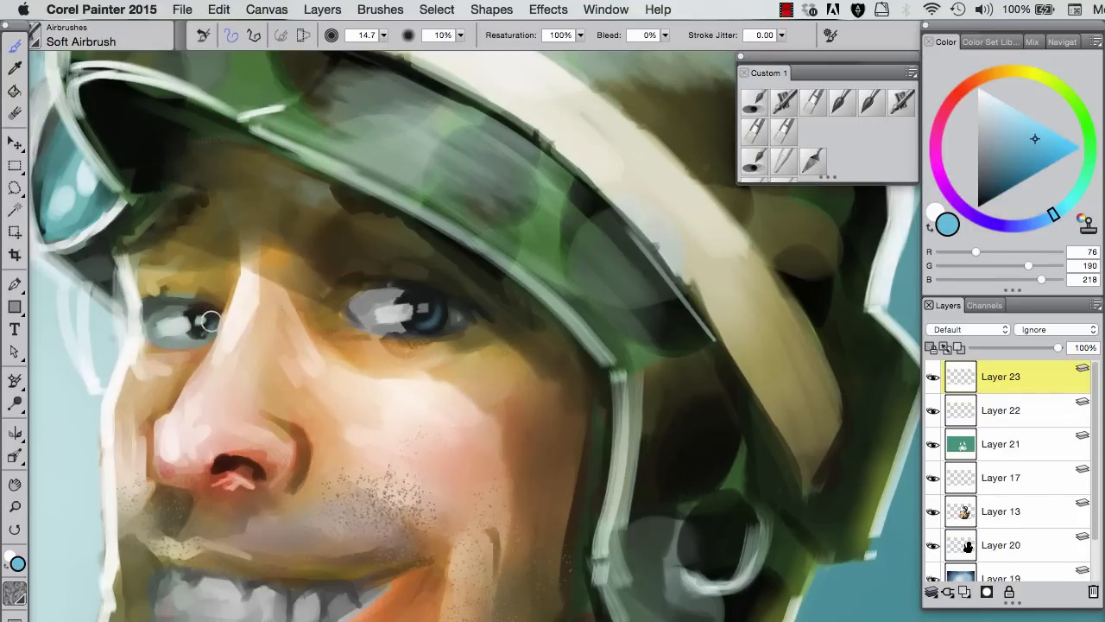
scroll(209, 322, "down", 3)
scroll(467, 369, "up", 2)
scroll(655, 504, "down", 2)
left_click_drag(984, 99, 960, 125)
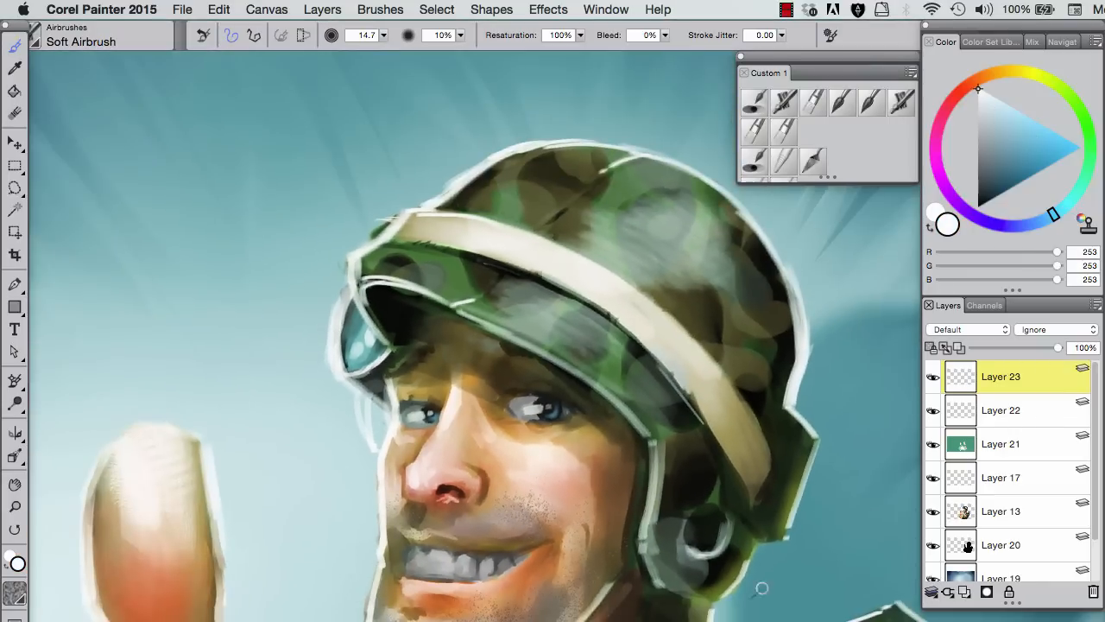
key("super+0")
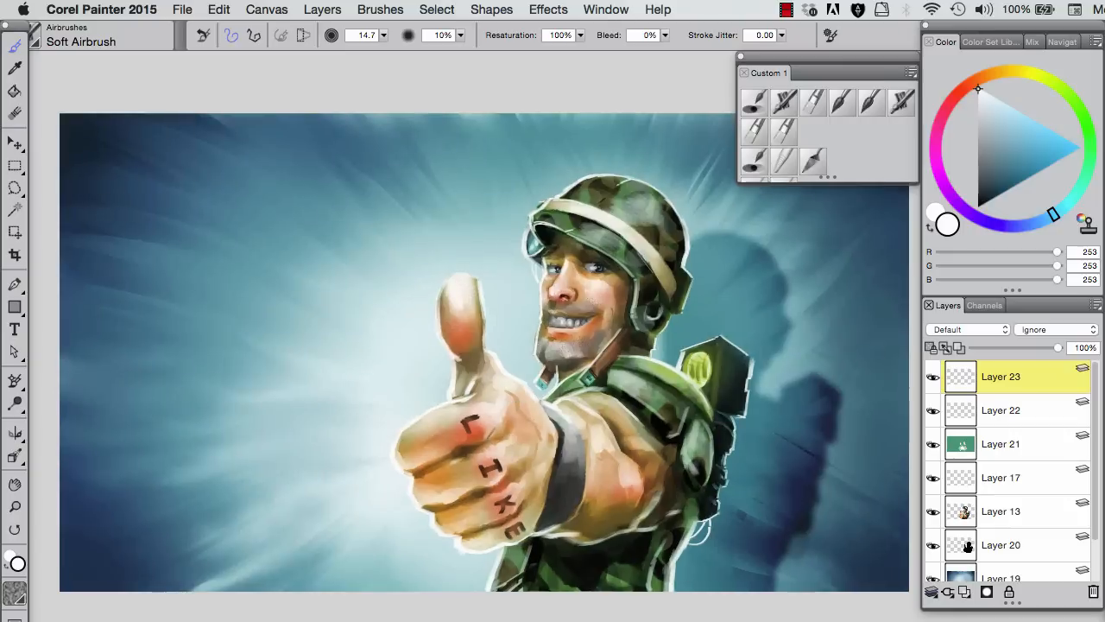
Step: Add a new top layer and set up the Chalky Square Painting brush with black at 93% opacity
double_click(782, 59)
key("super+shift+n")
double_click(782, 58)
left_click(789, 98)
double_click(782, 58)
left_click(978, 207)
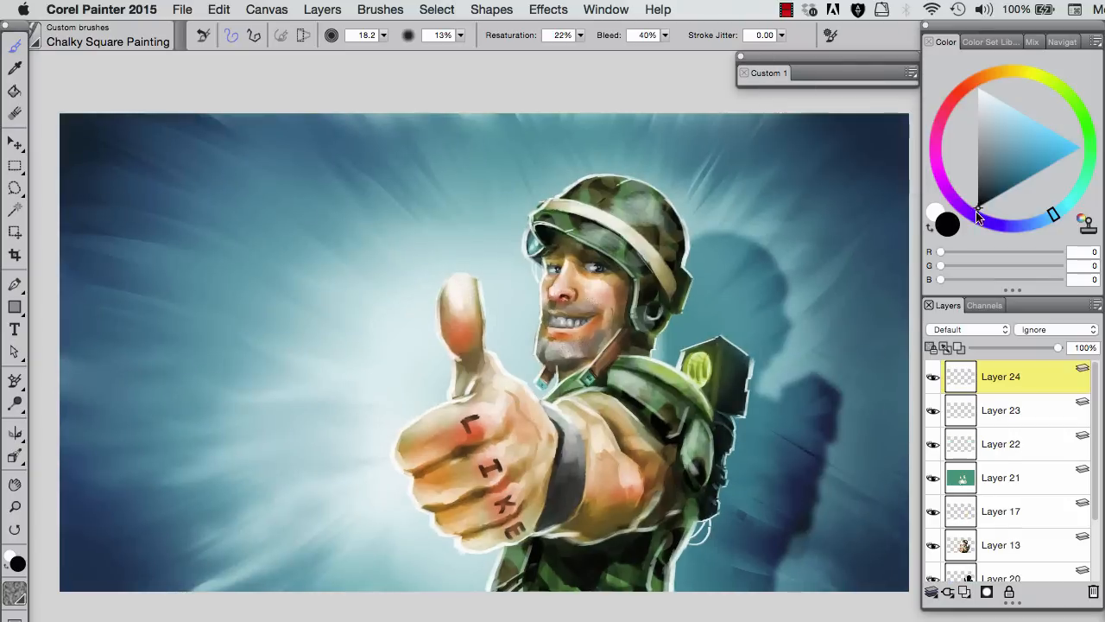
key("9")
key("3")
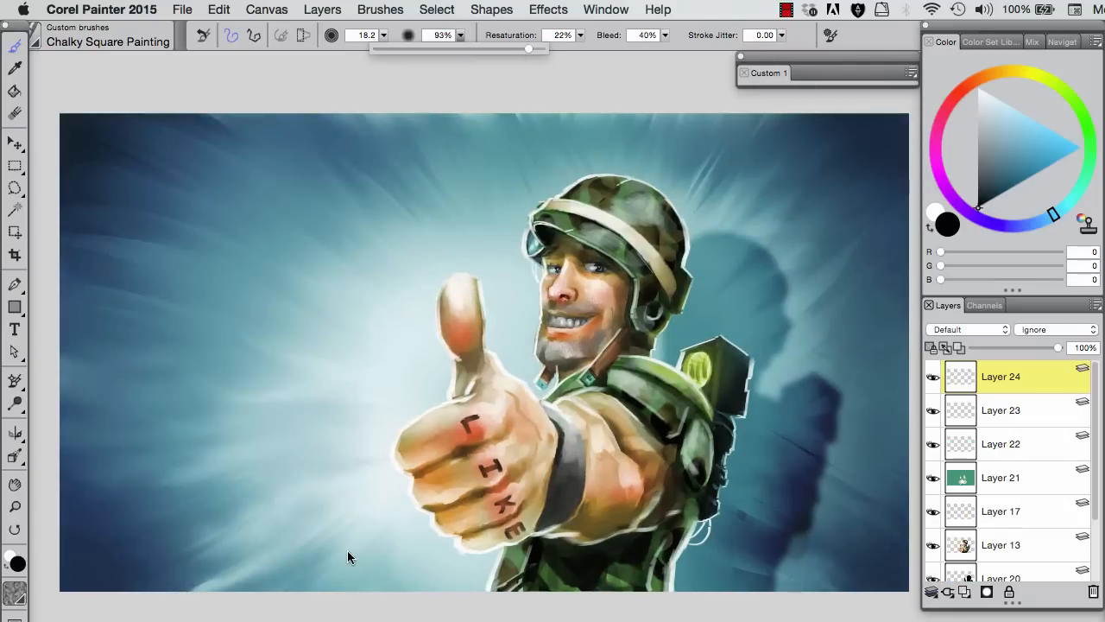
Step: Sign the painting in white beside the soldier's lower back using the Square Sketching brush at size 7.5
double_click(782, 59)
left_click(803, 152)
double_click(783, 59)
left_click(973, 89)
key("bracketleft")
key("bracketleft")
key("bracketleft")
key("bracketleft")
key("bracketleft")
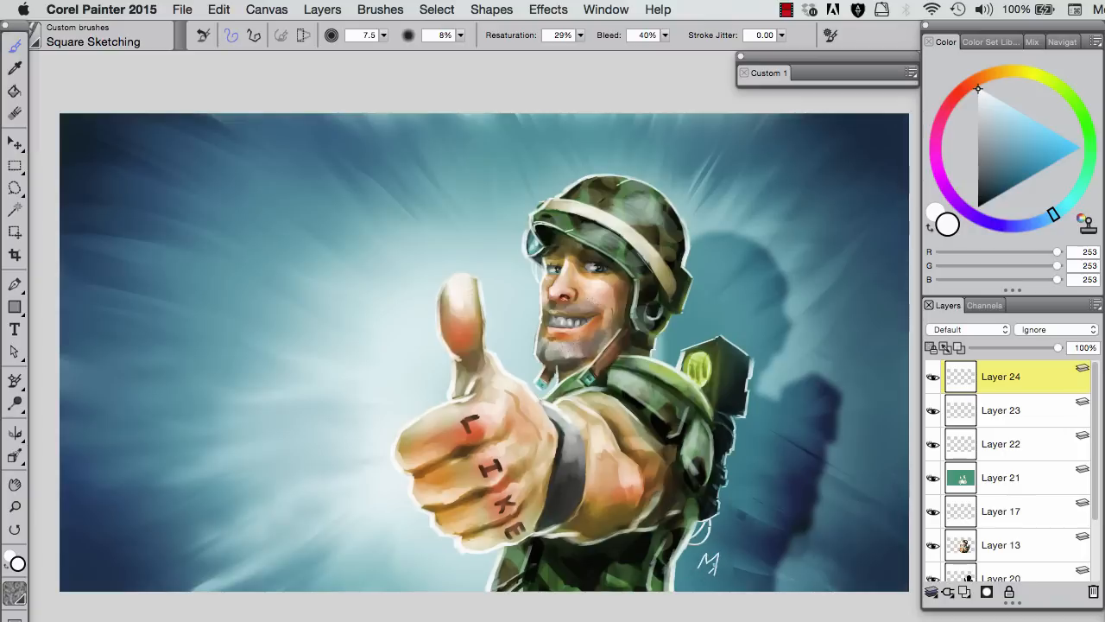